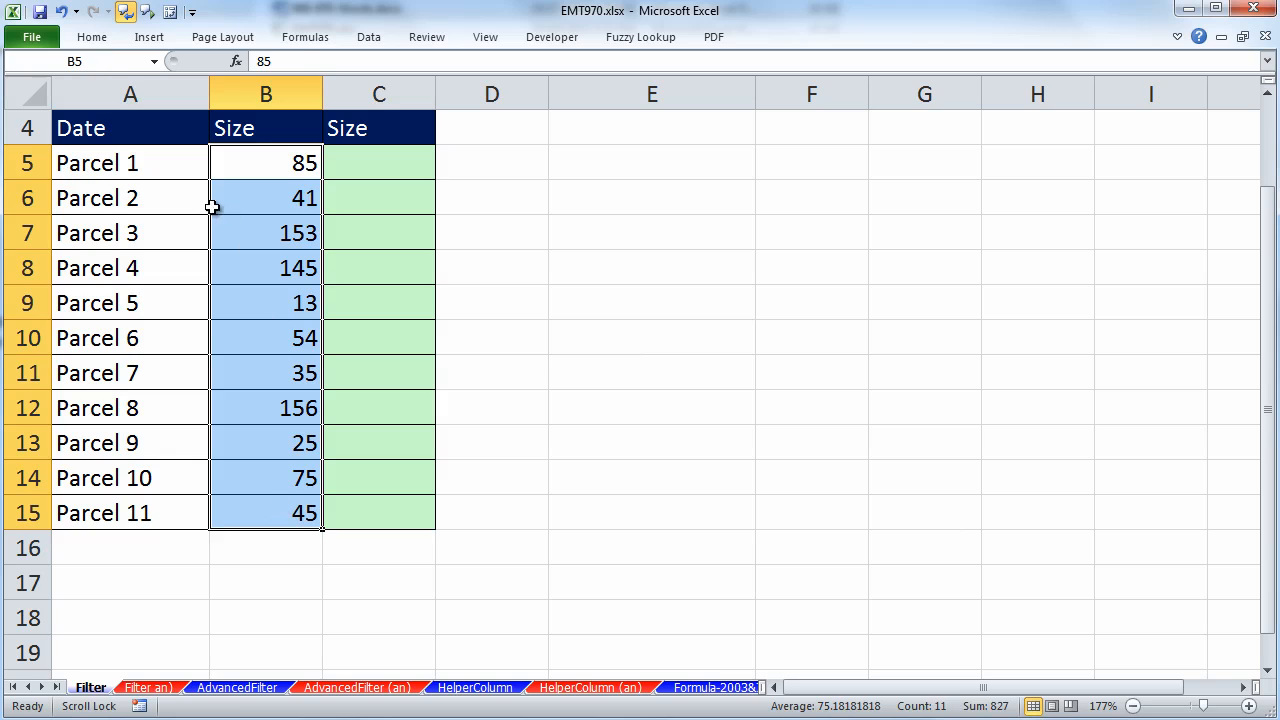
drag(137, 172, 250, 169)
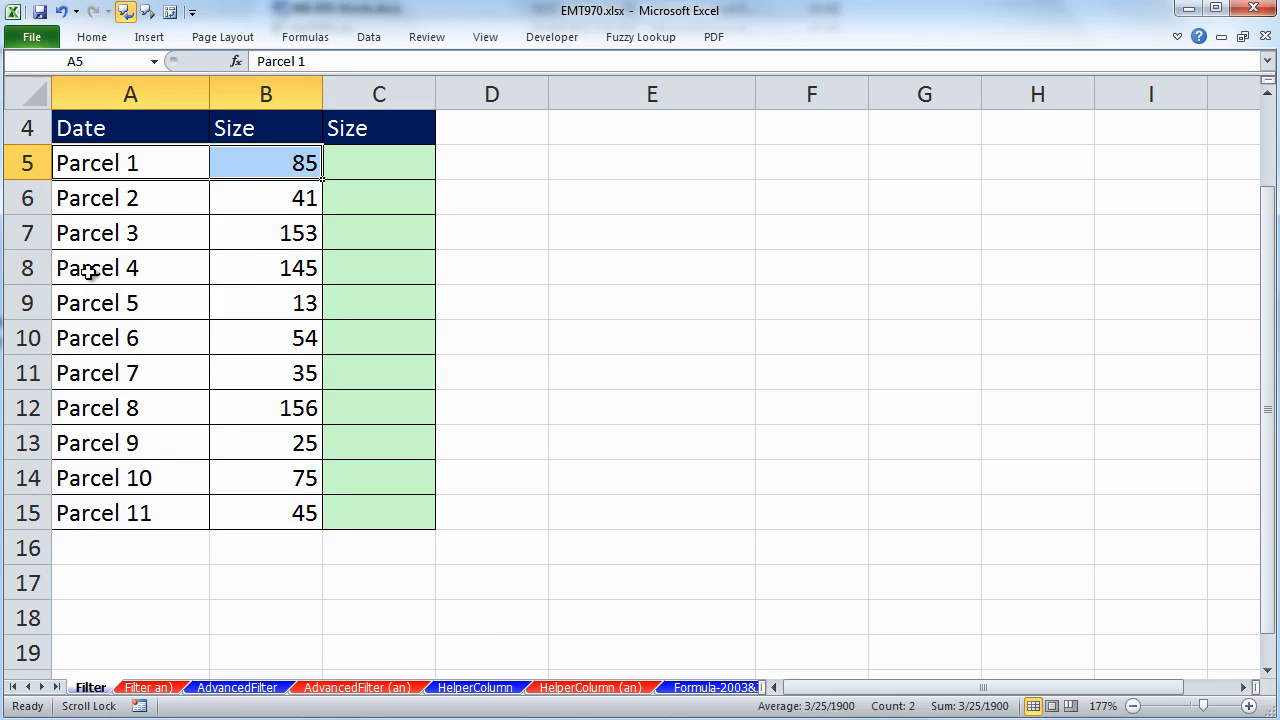
drag(90, 274, 298, 262)
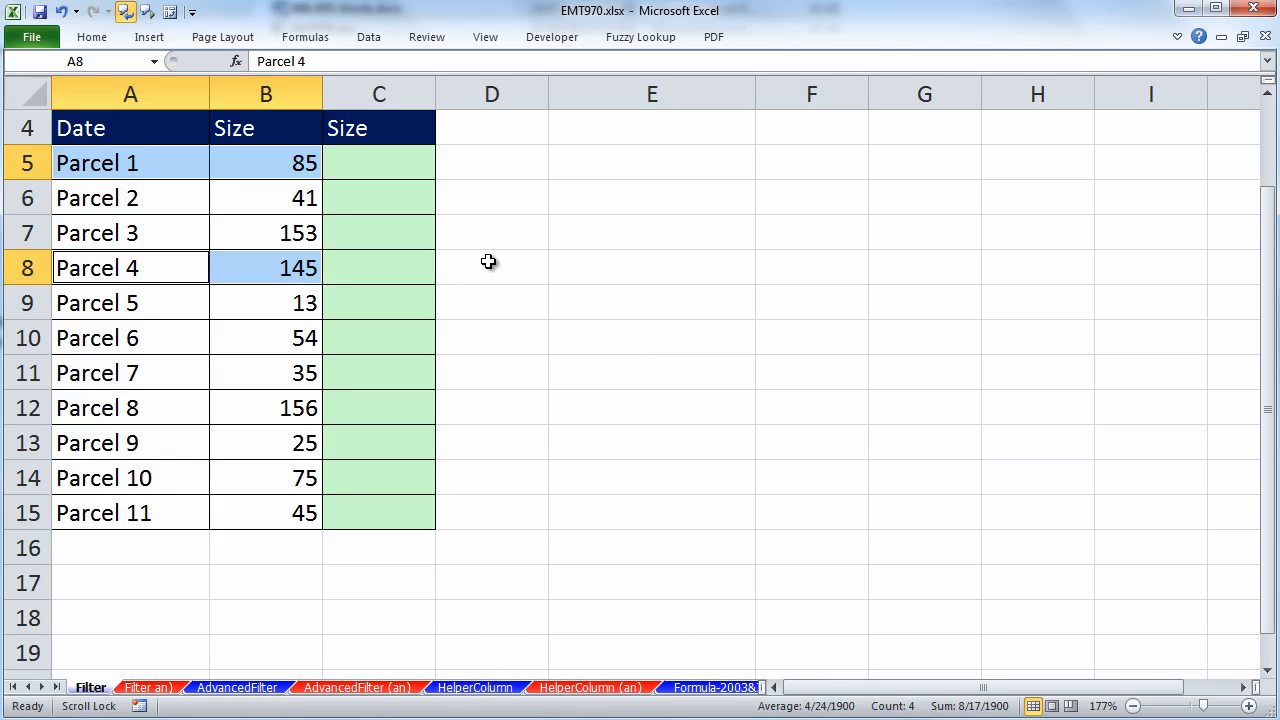
click(567, 277)
scroll(568, 290, up, 1)
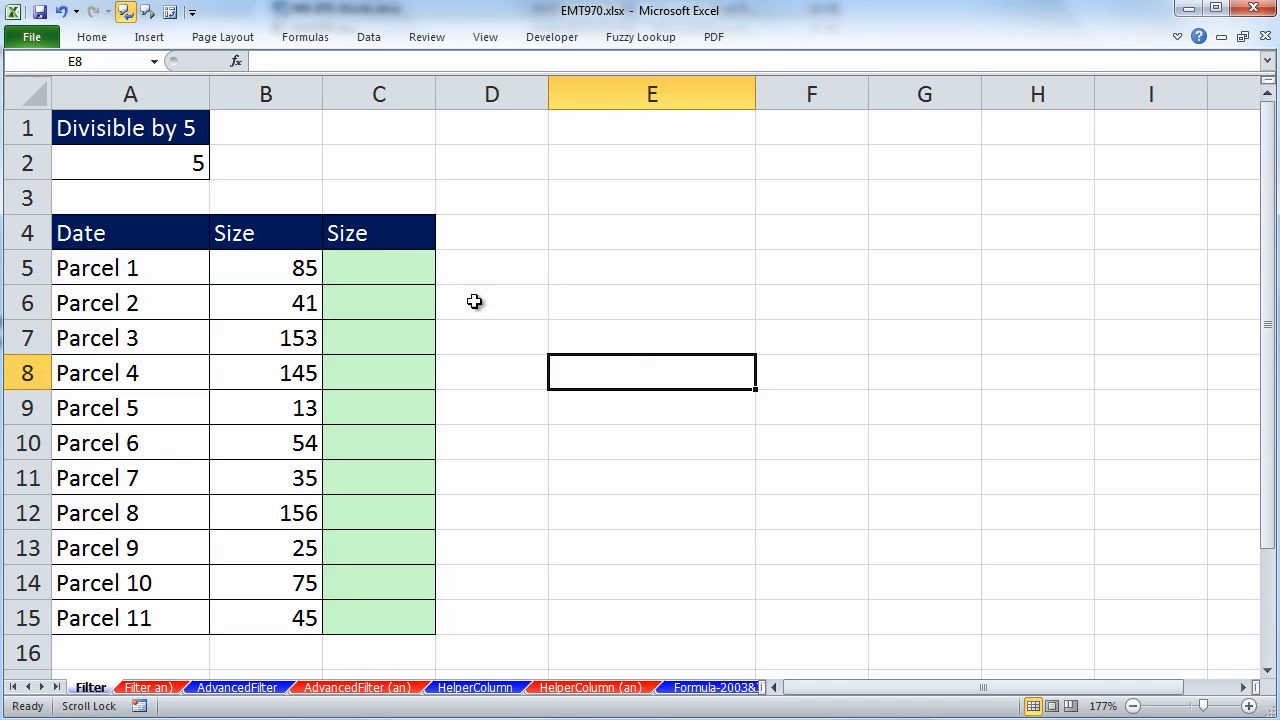
click(276, 273)
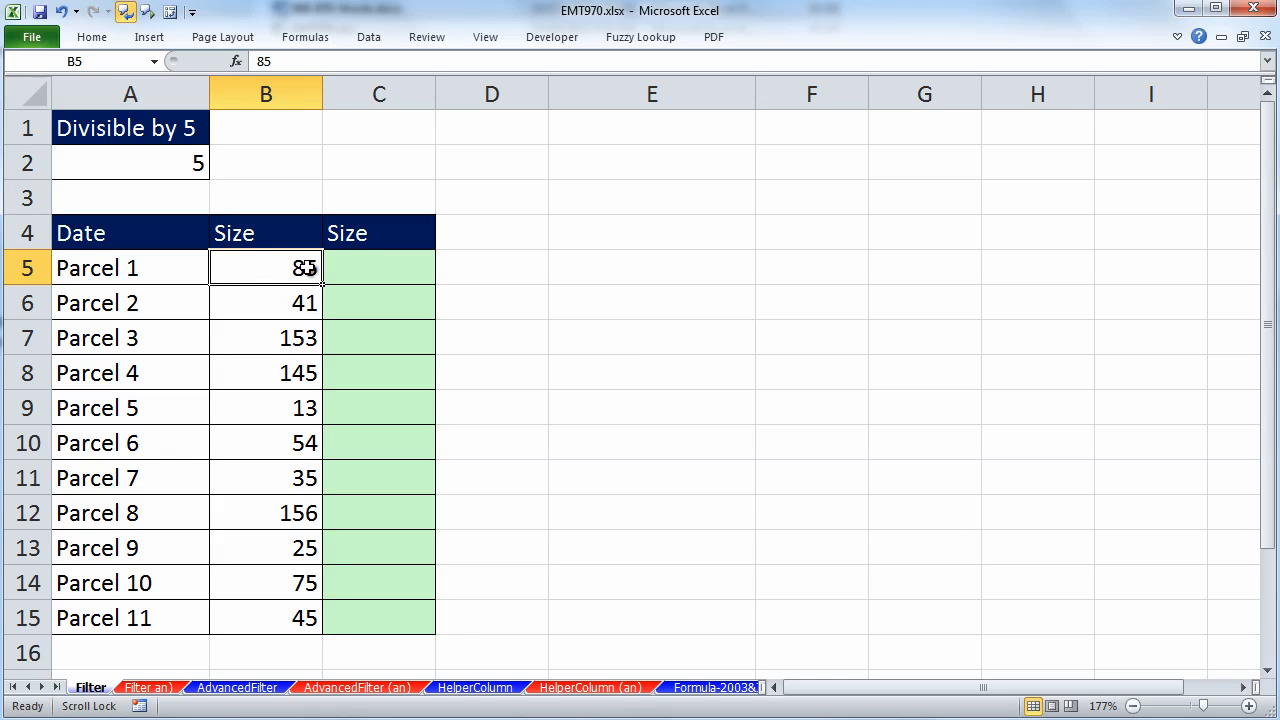
- Enter =MOD(B5,$A$2) in C5 and fill the formula down through C15
click(372, 268)
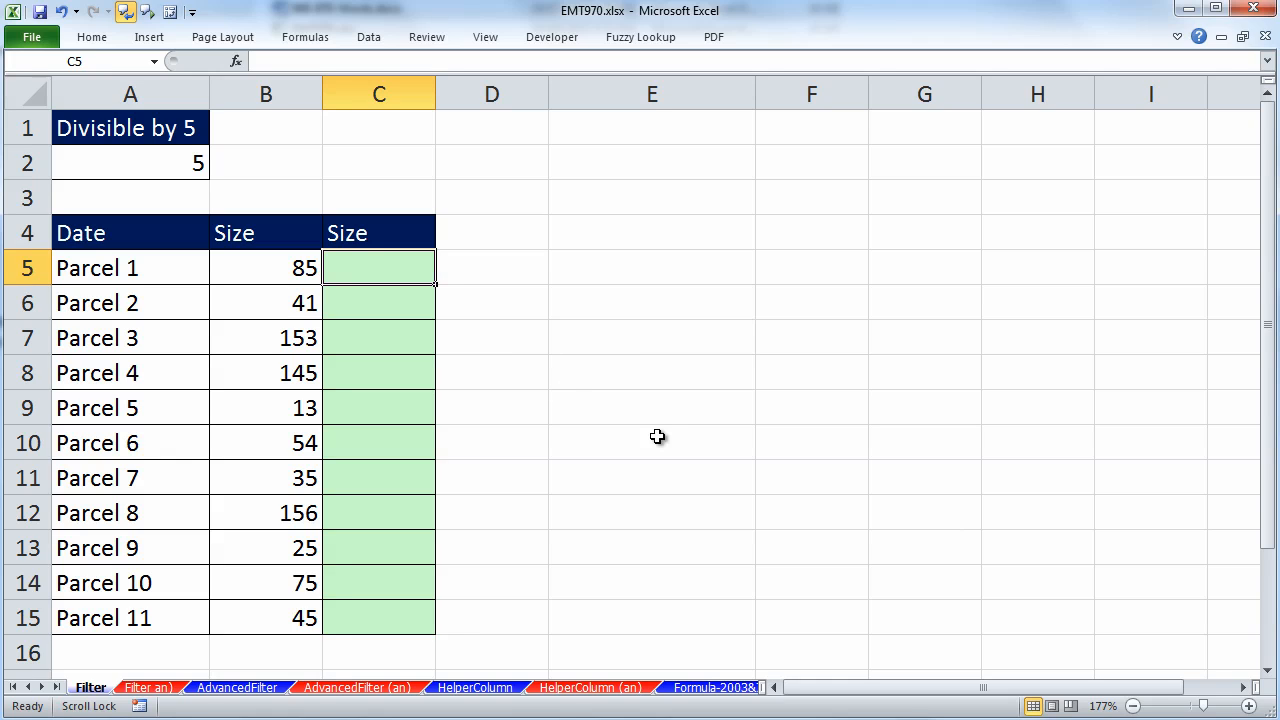
text(=mod)
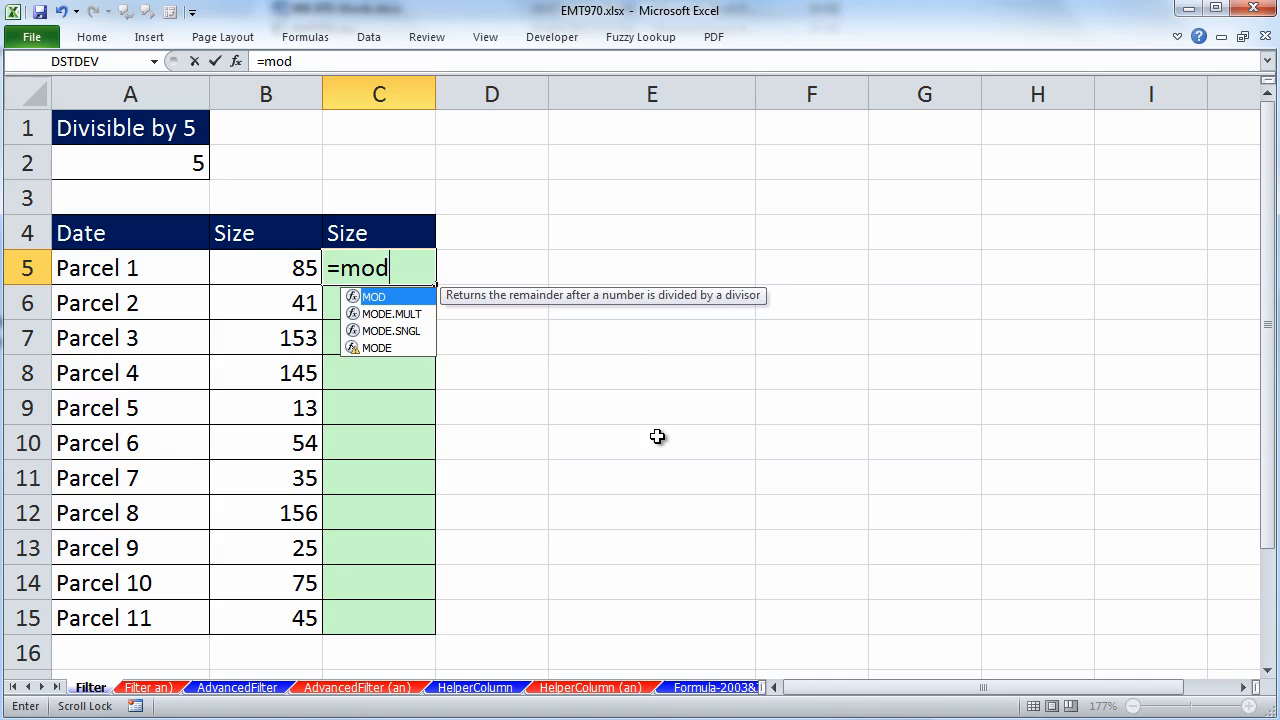
key(Tab)
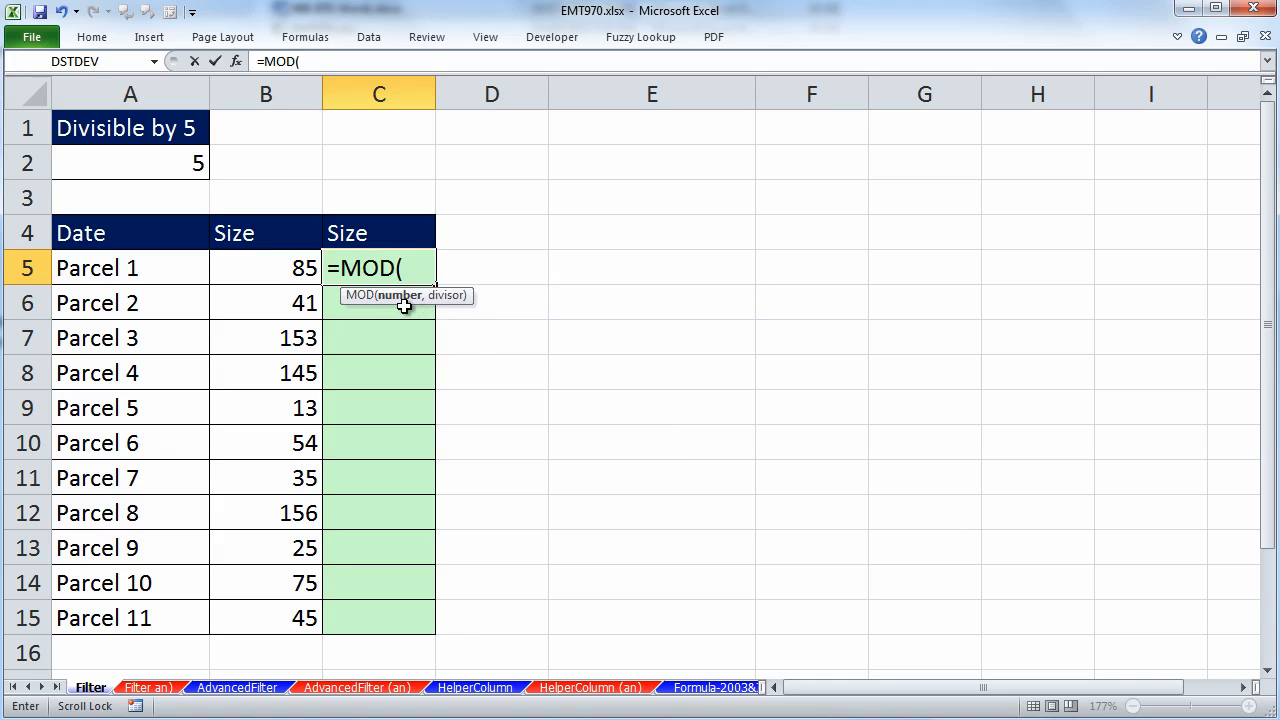
click(282, 277)
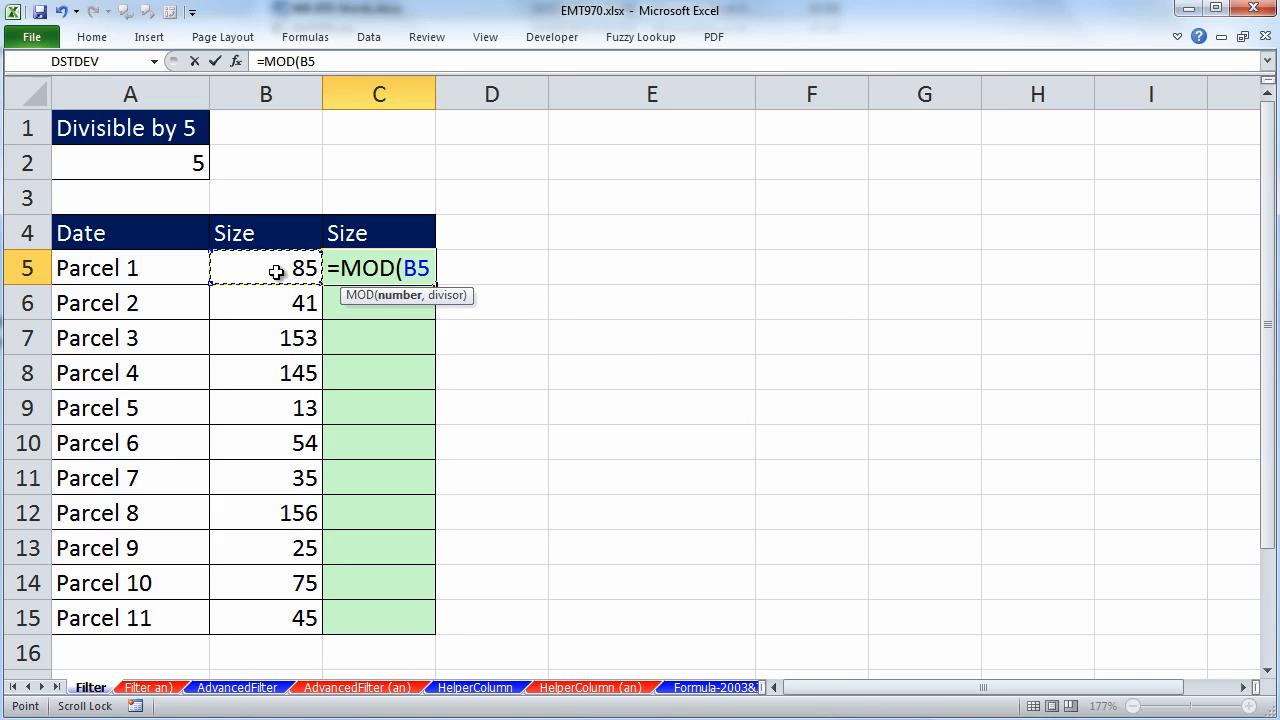
text(,)
click(167, 159)
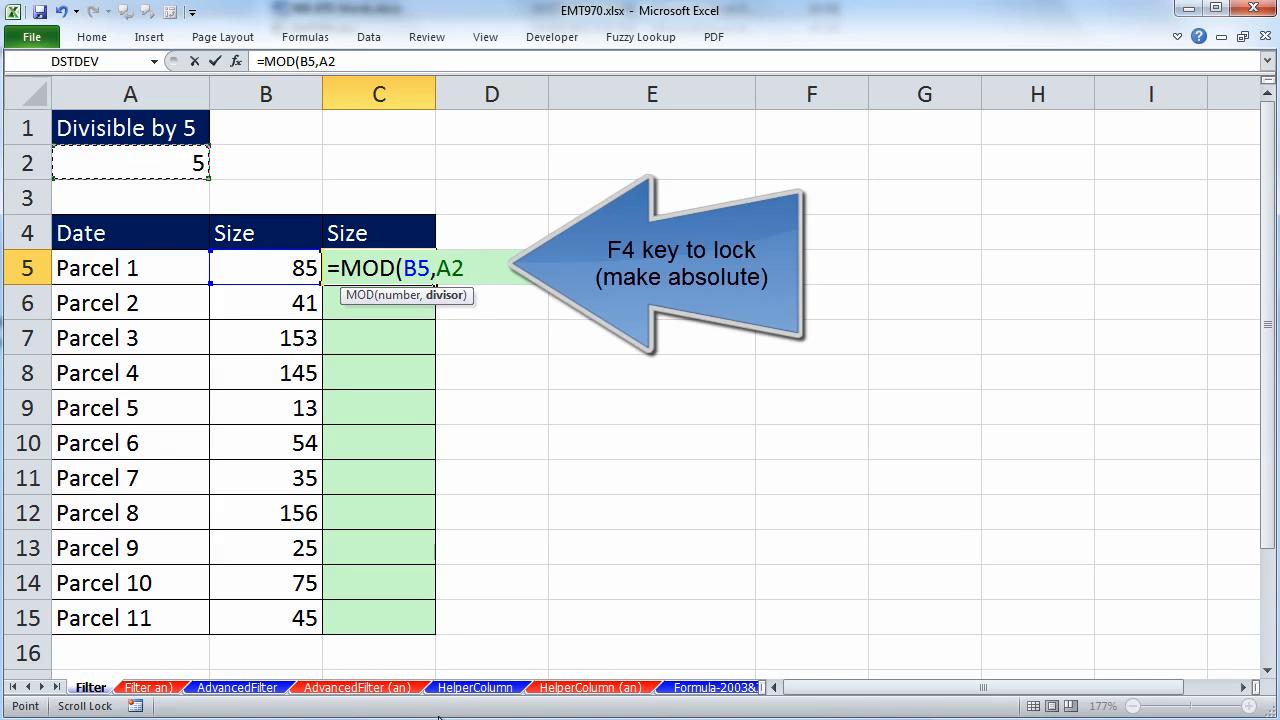
key(F4)
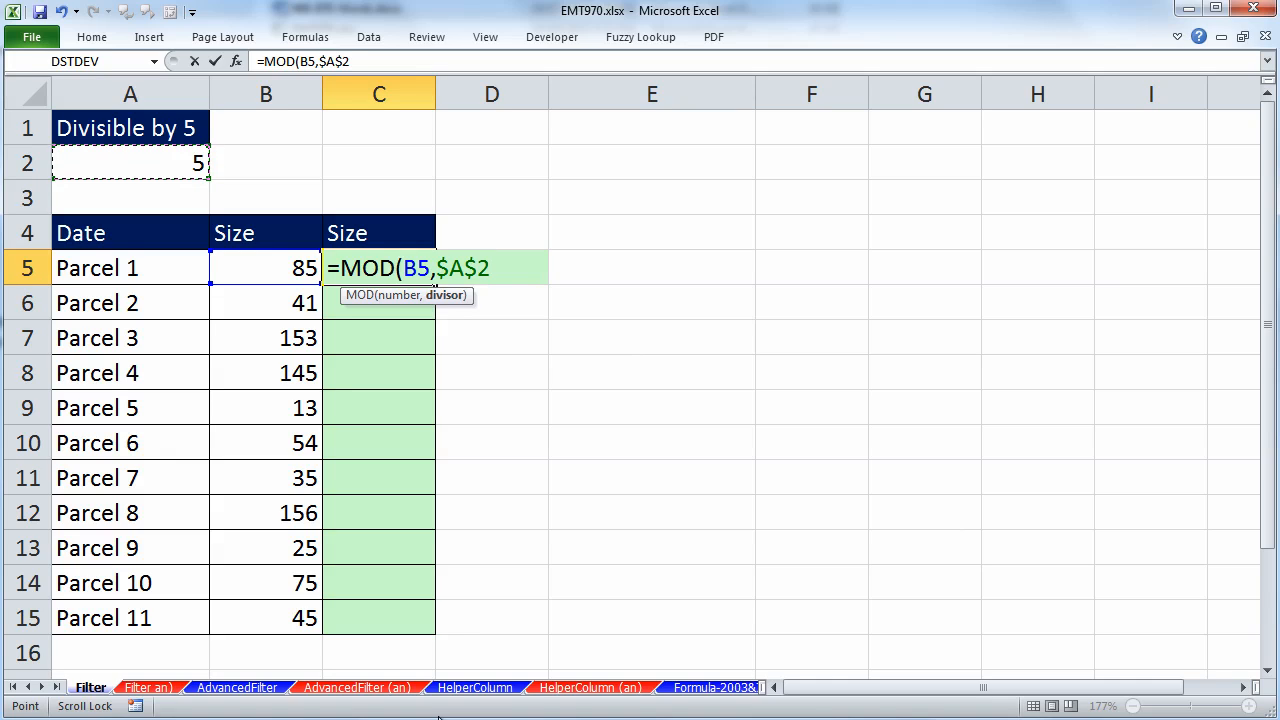
text())
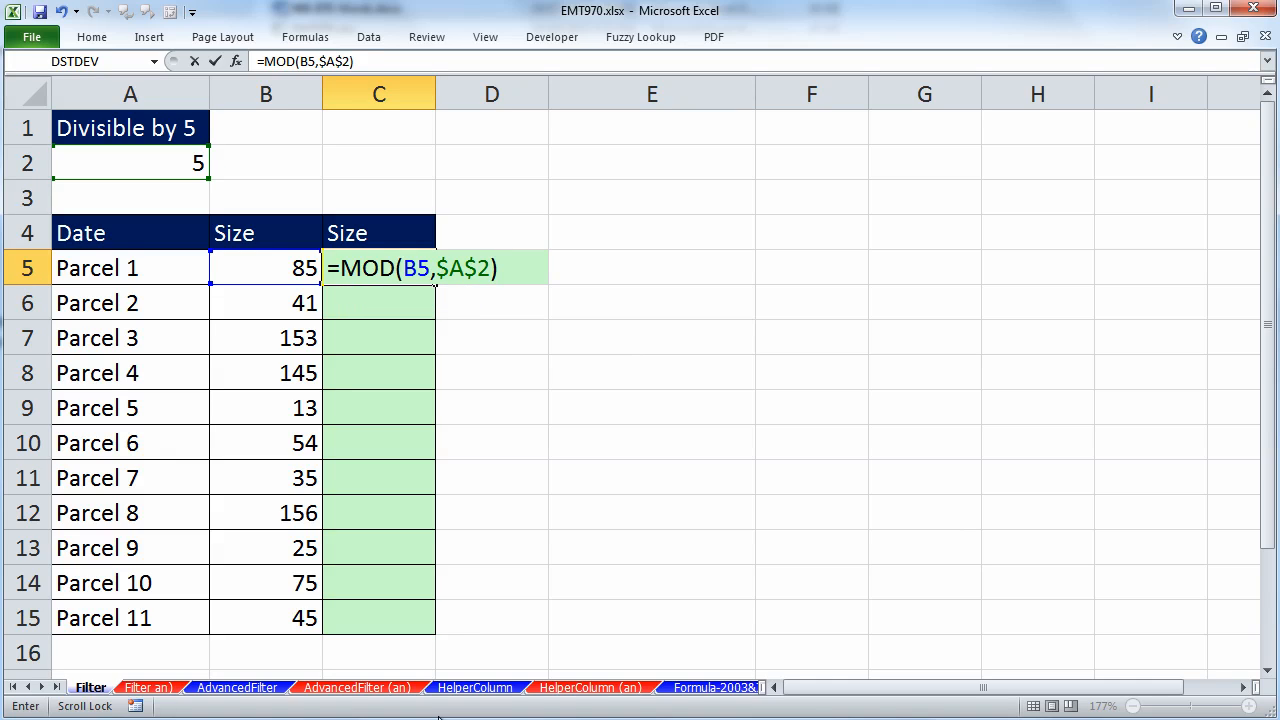
key(ctrl+Return)
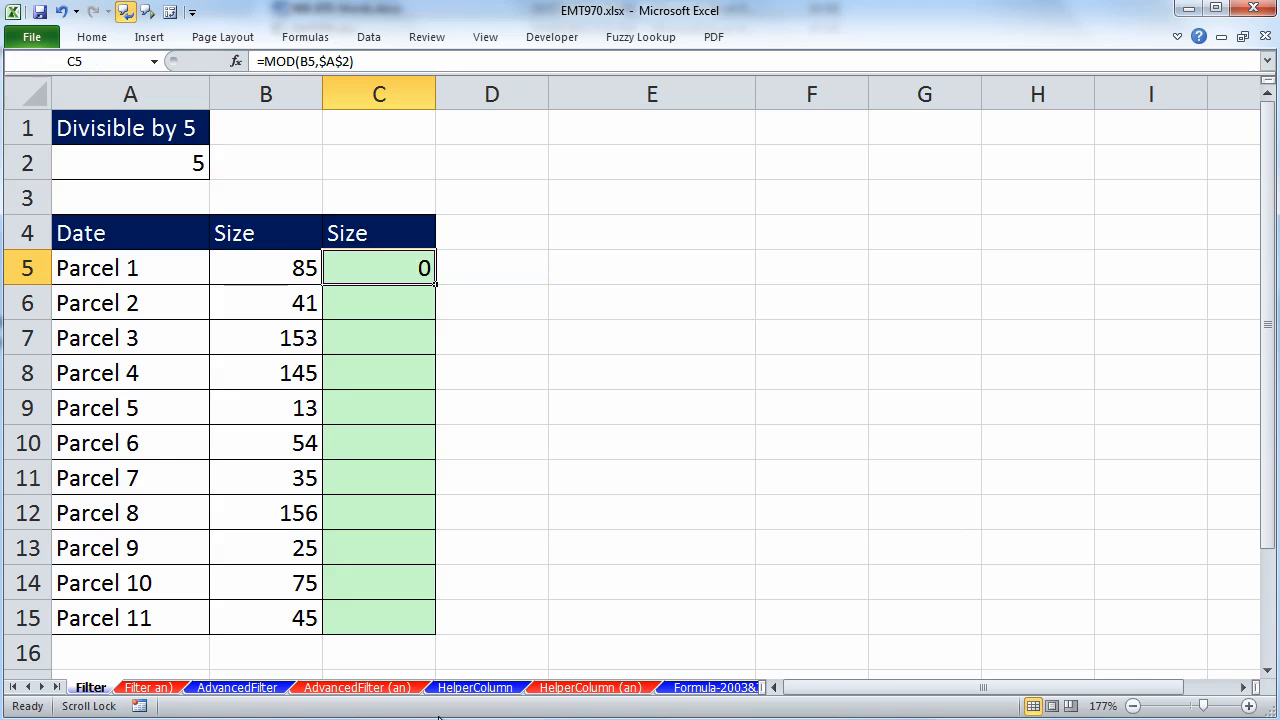
drag(435, 285, 435, 286)
double_click(435, 285)
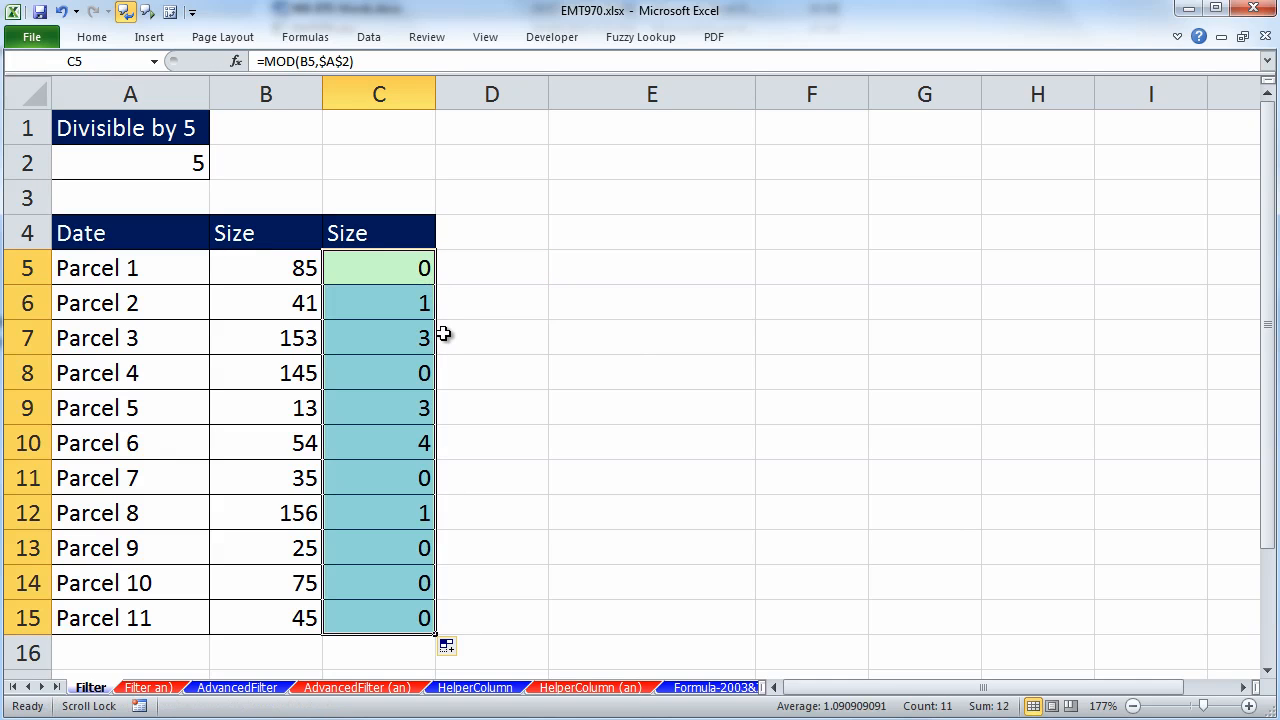
- Turn on filtering for the parcel table's header row
click(256, 236)
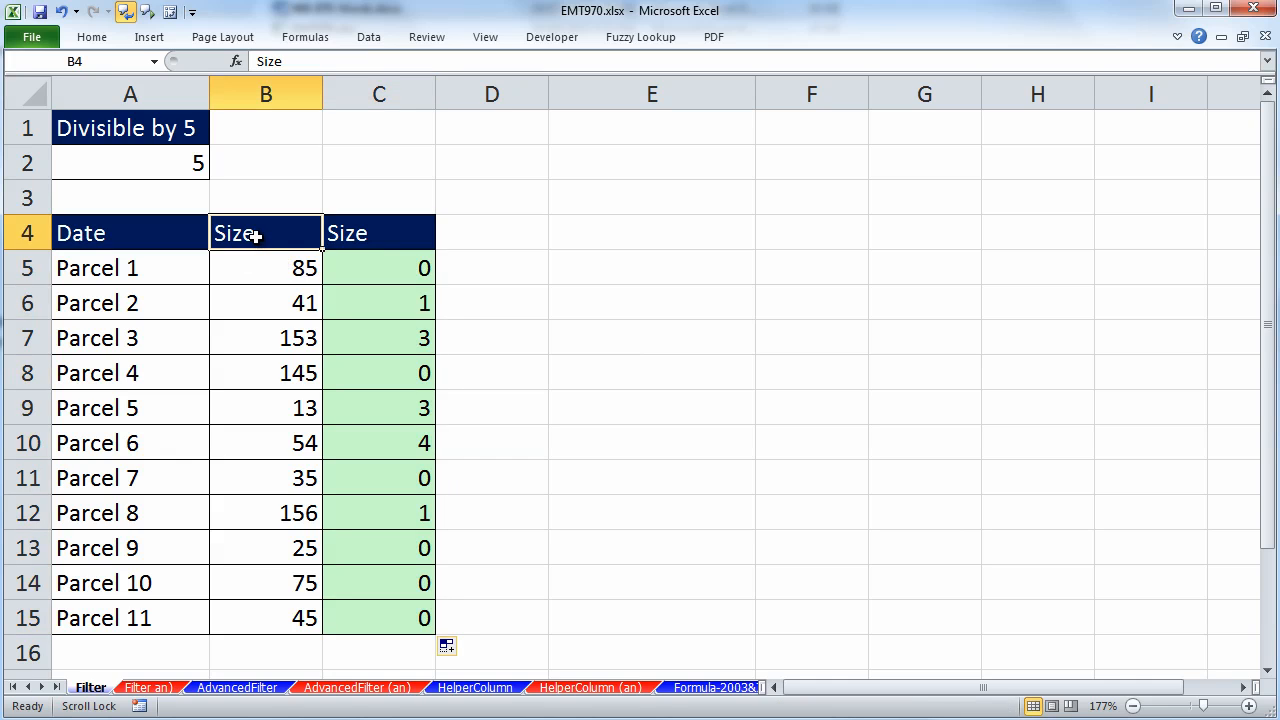
click(91, 37)
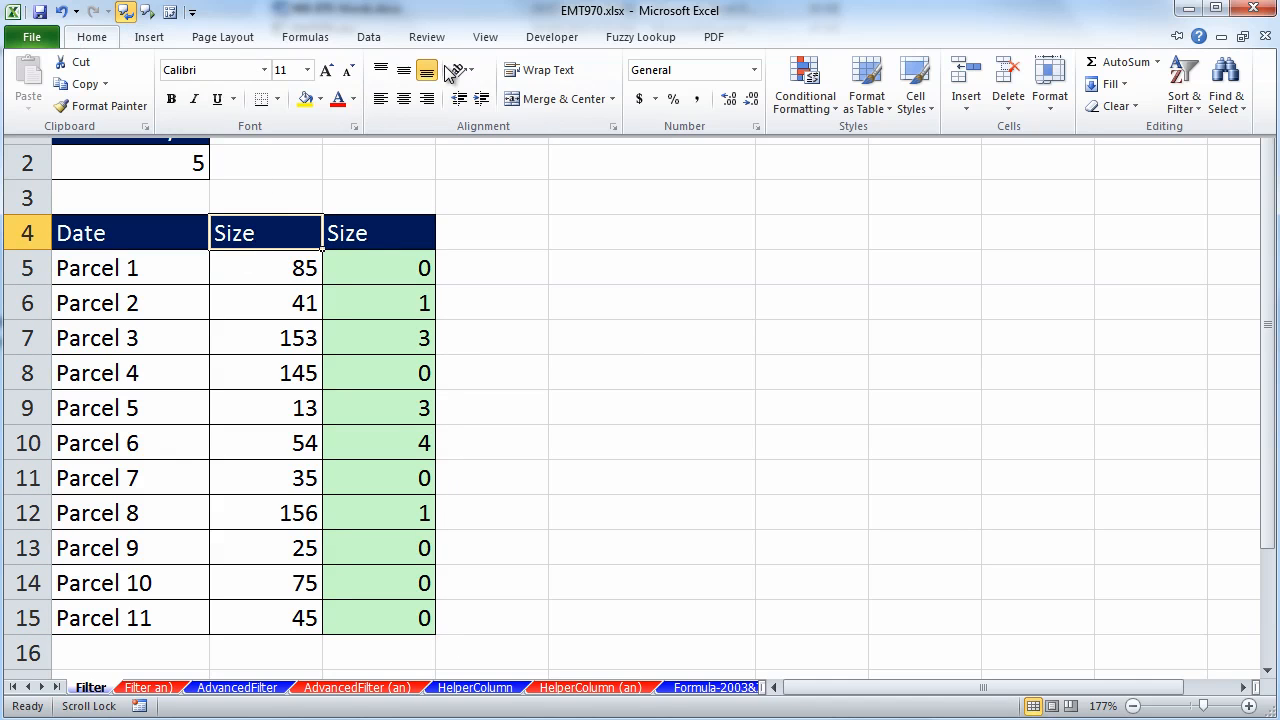
click(1198, 104)
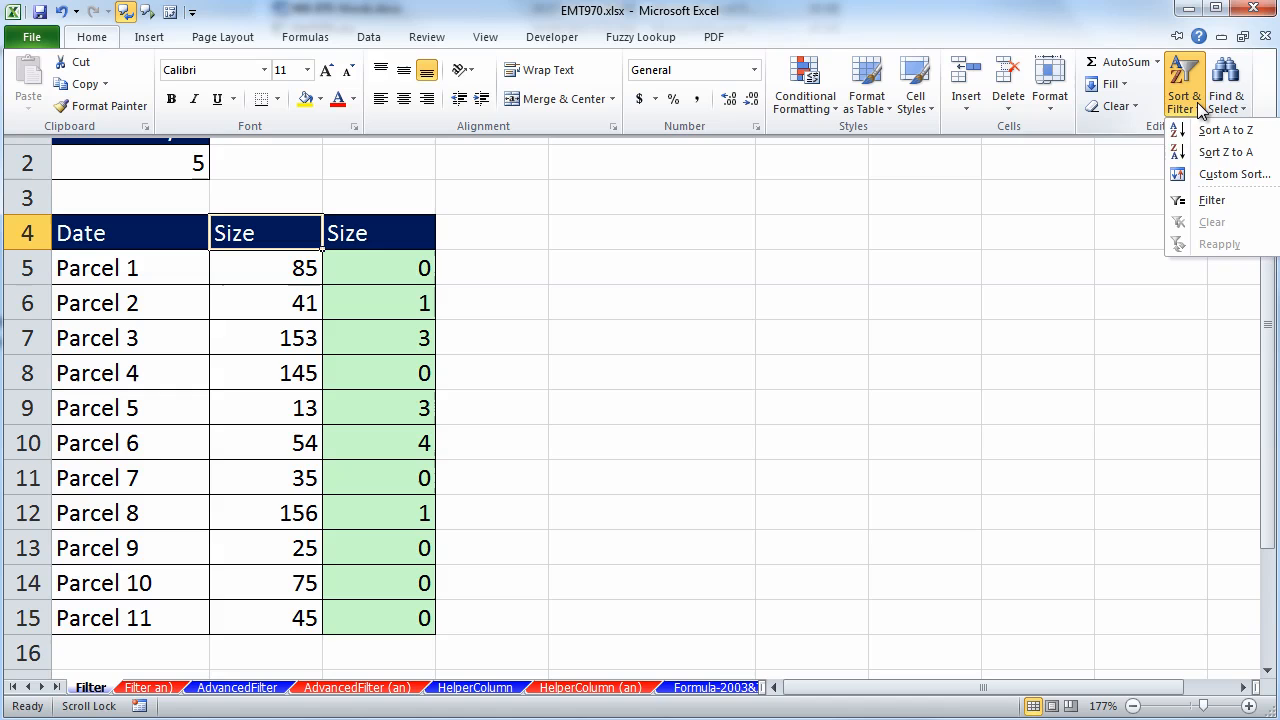
click(1211, 200)
click(369, 37)
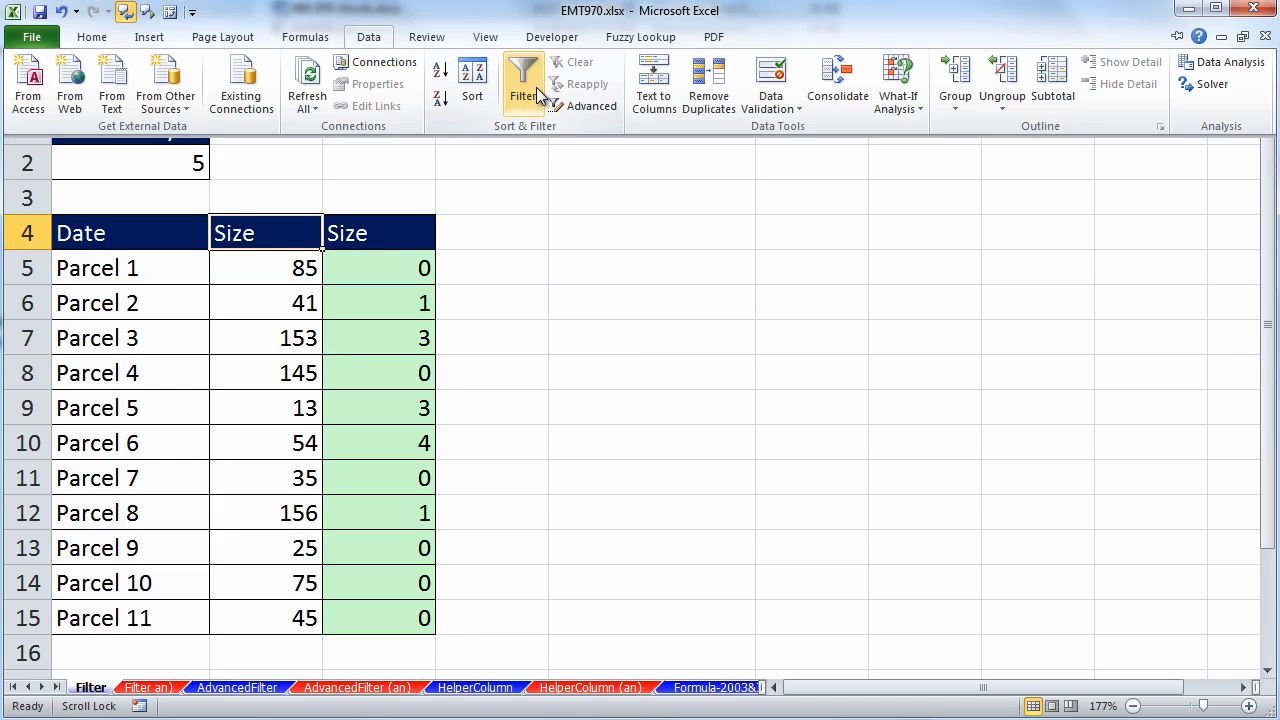
key(Escape)
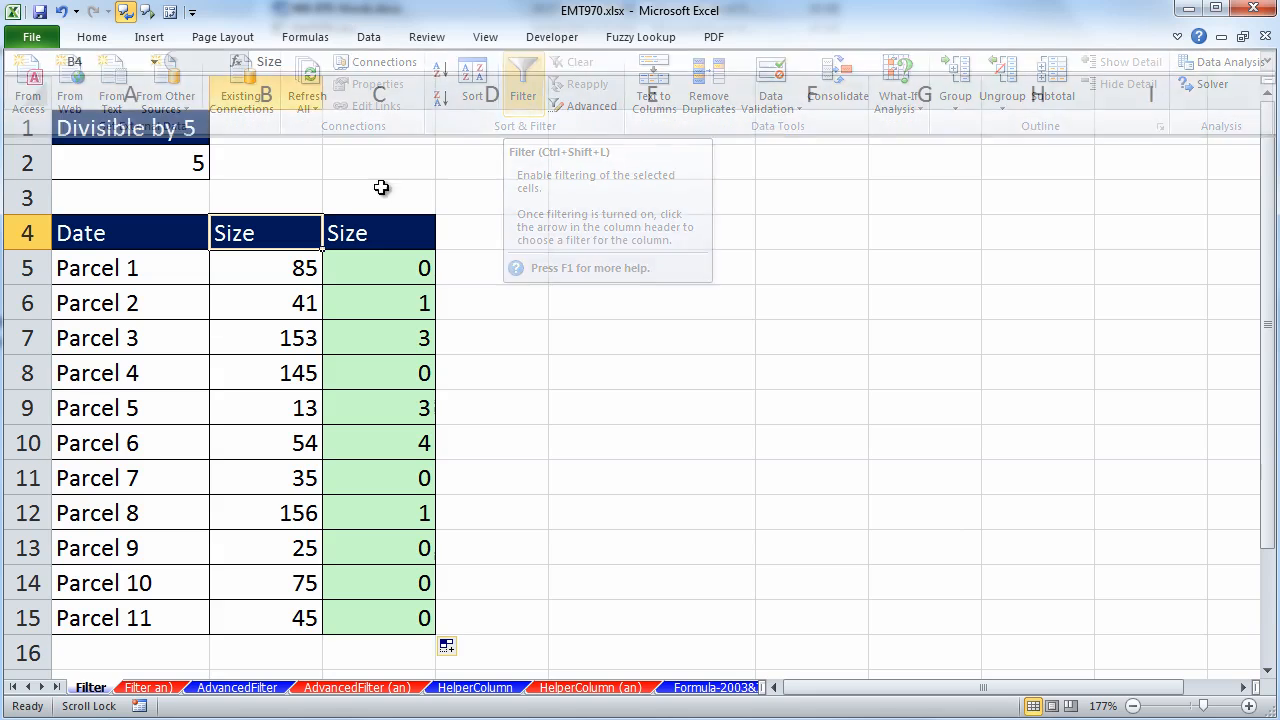
key(ctrl+shift+l)
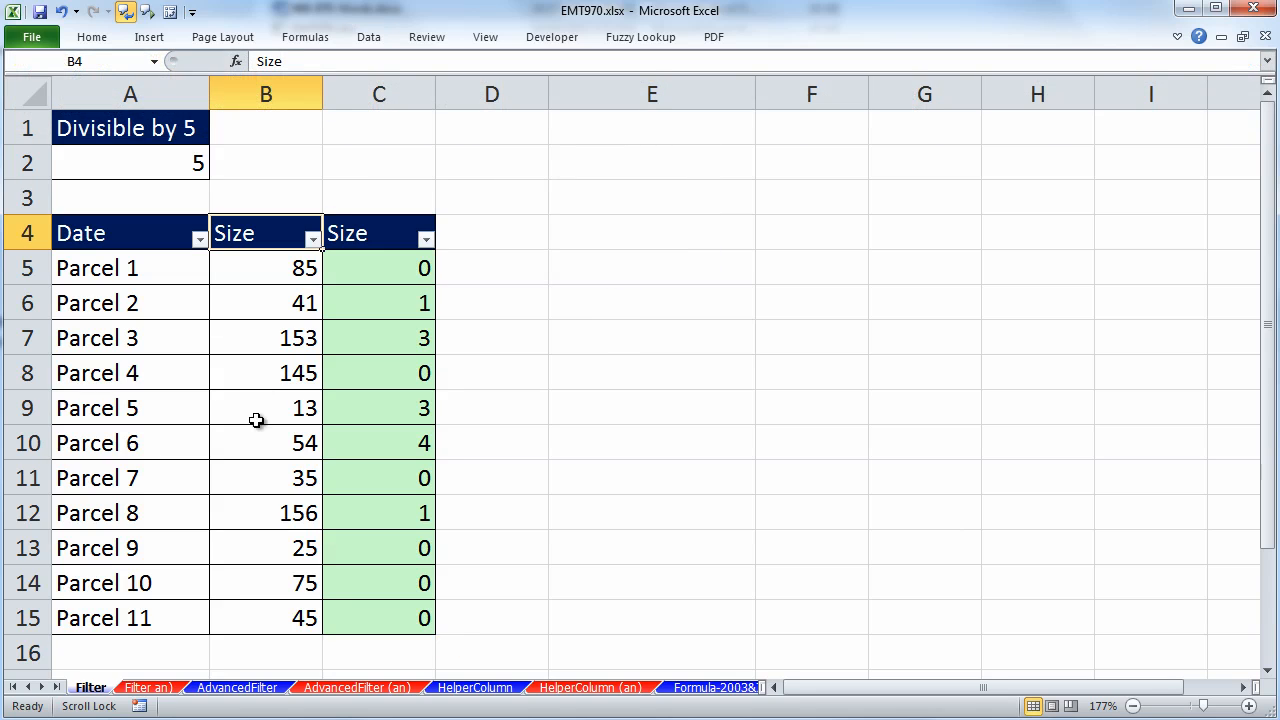
- Filter the column C remainders to show only rows with the value 0
click(426, 240)
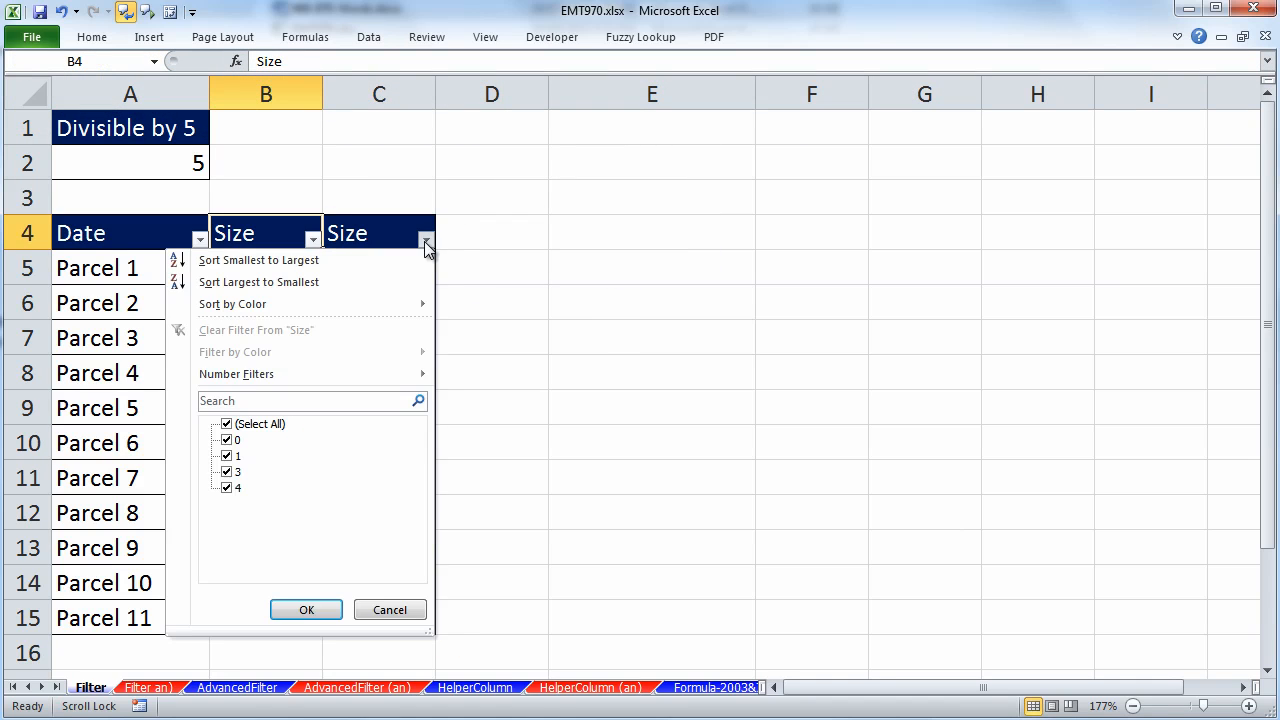
click(227, 425)
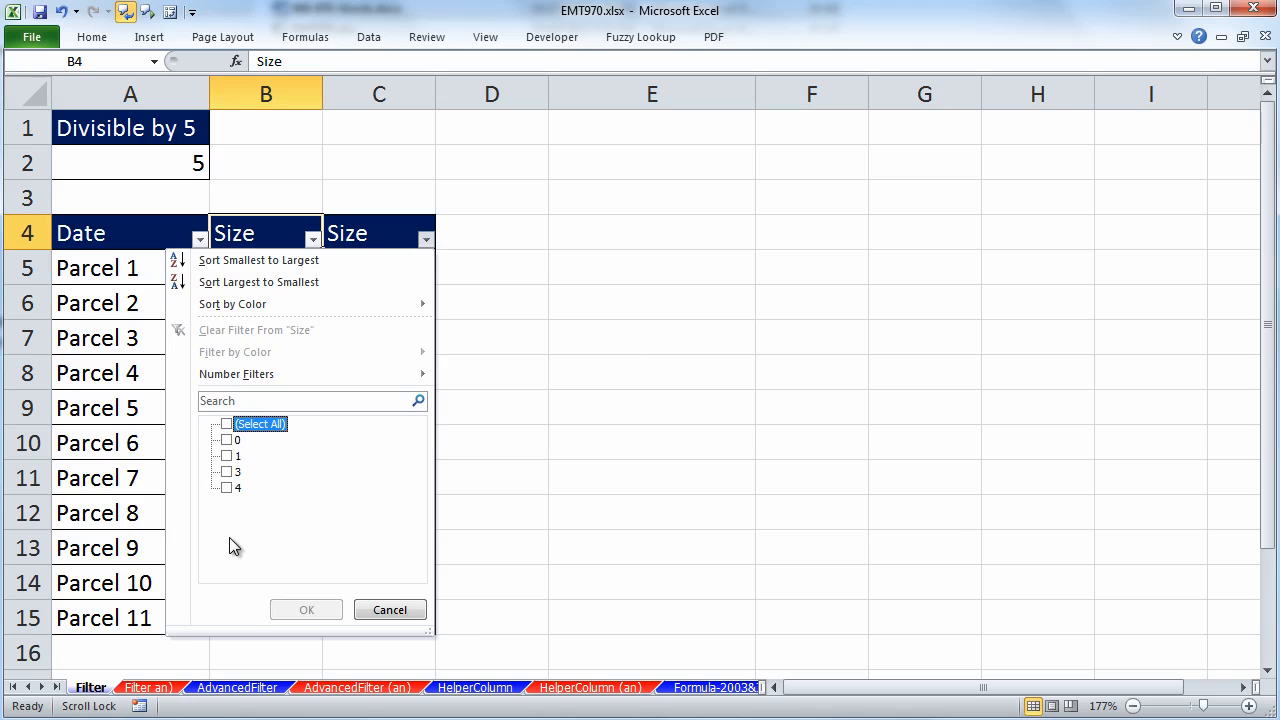
click(226, 440)
click(306, 612)
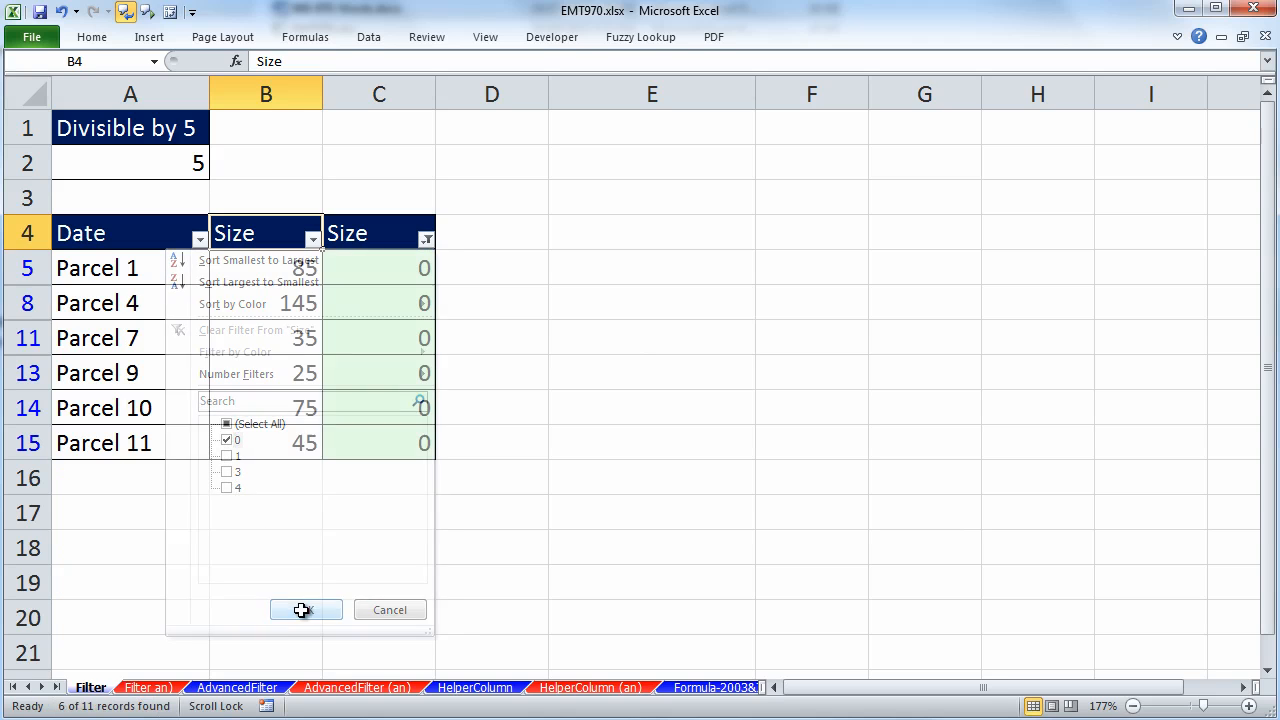
- Copy the filtered Date and Size columns with their headers and paste them starting at A23
drag(100, 231, 337, 443)
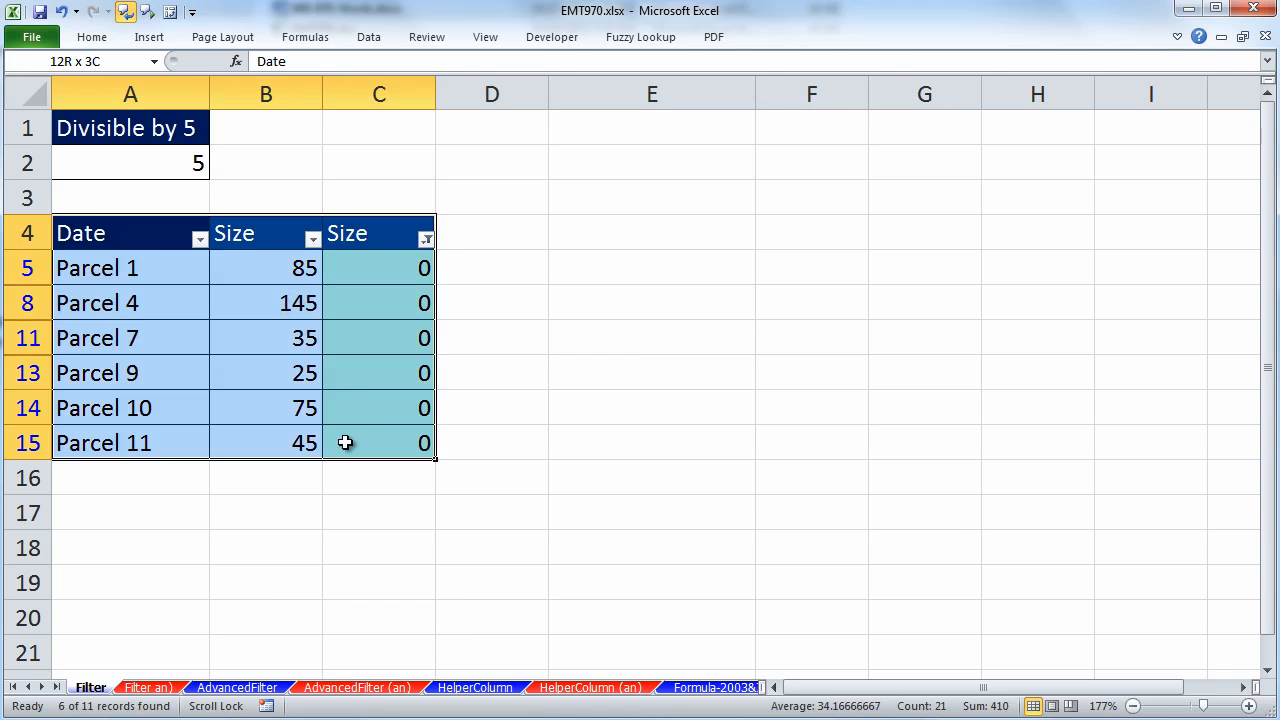
drag(114, 226, 254, 434)
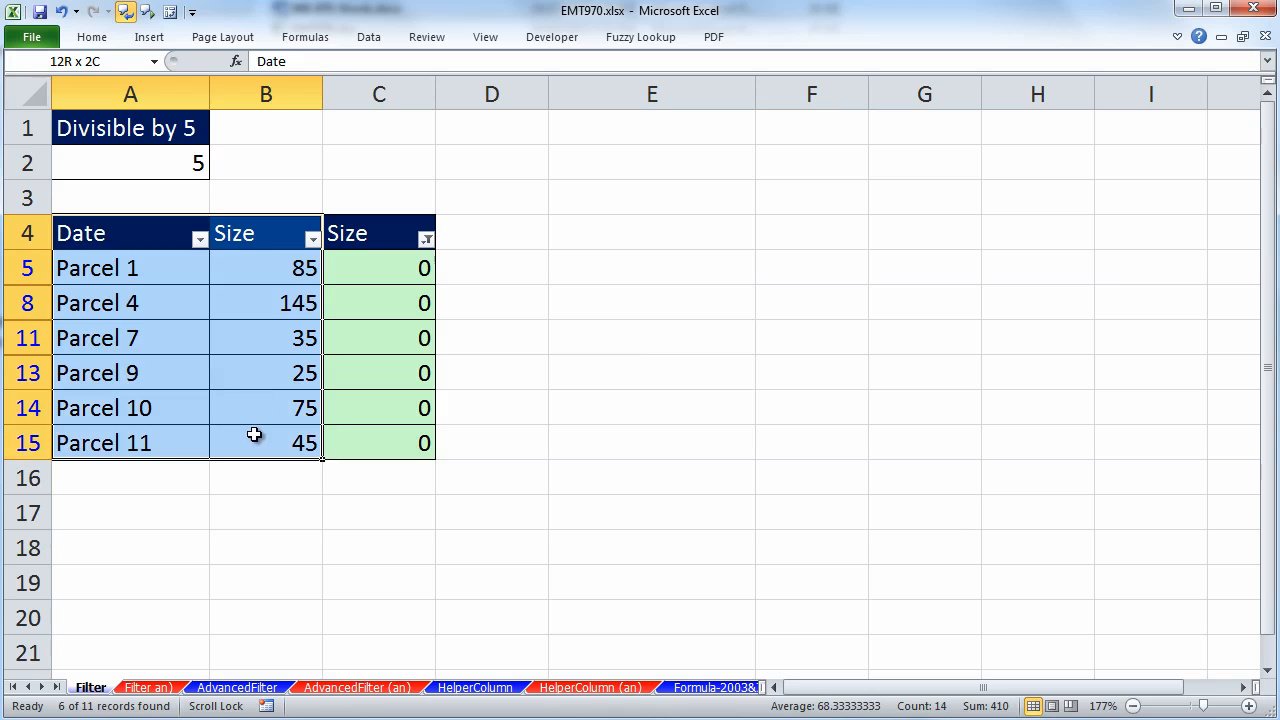
key(ctrl+c)
scroll(254, 463, down, 2)
click(128, 511)
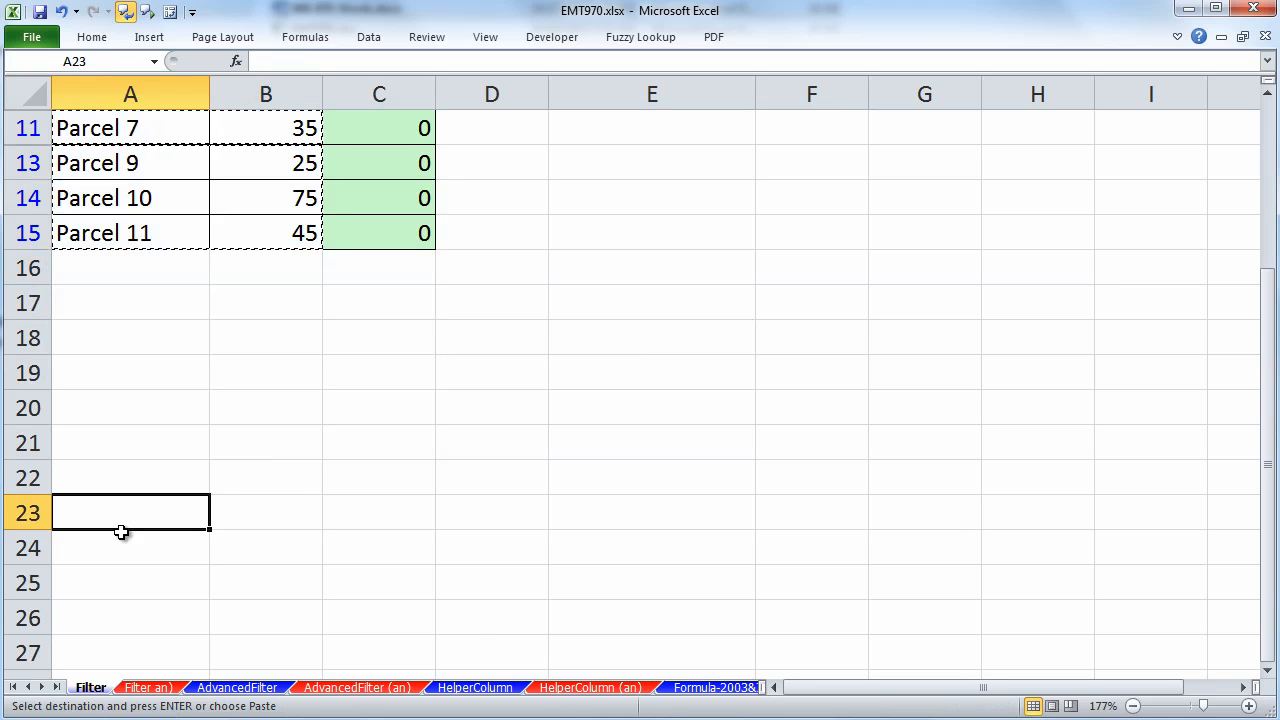
key(ctrl+v)
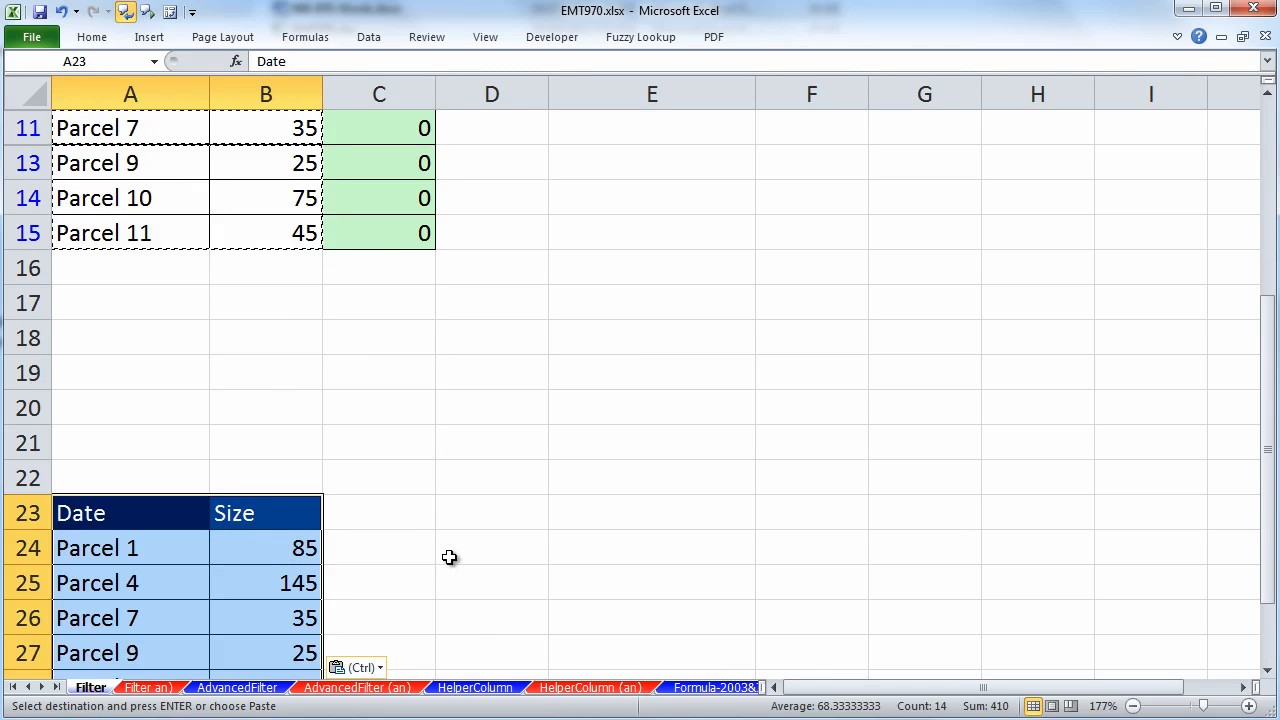
scroll(471, 522, down, 2)
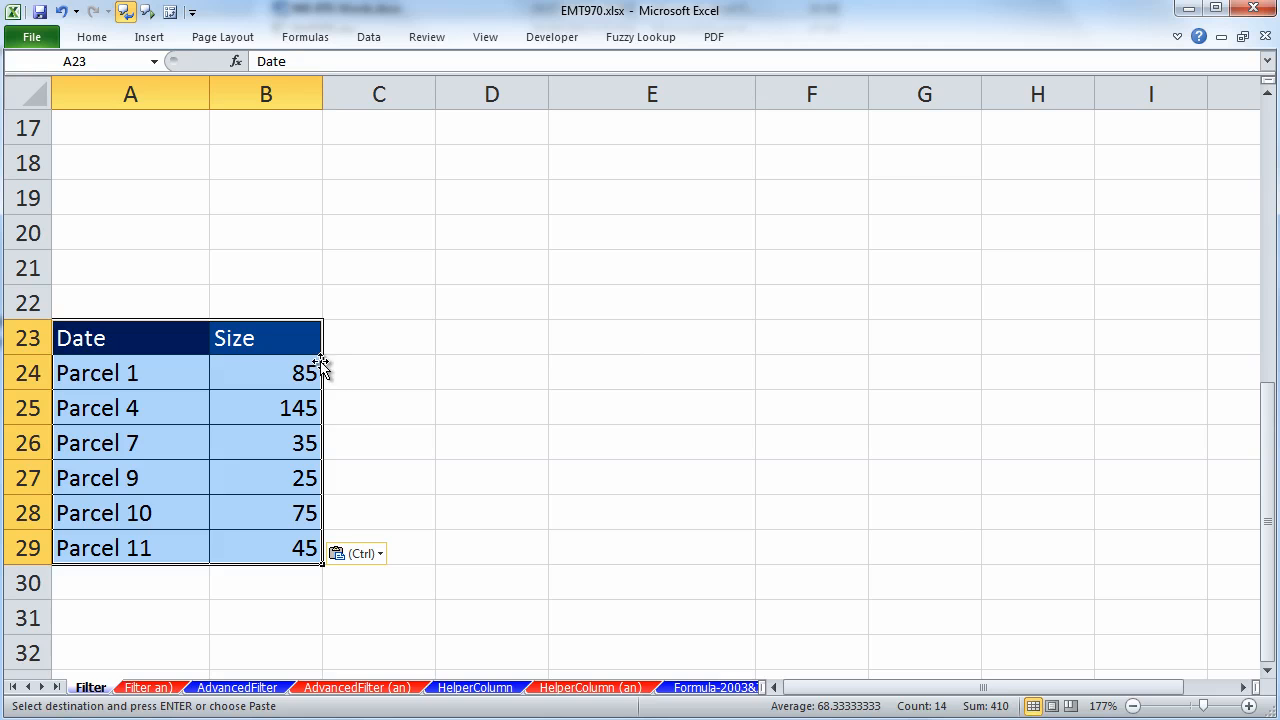
- Show all parcel rows again by reselecting every value in the column C filter
scroll(505, 599, up, 3)
scroll(505, 599, up, 1)
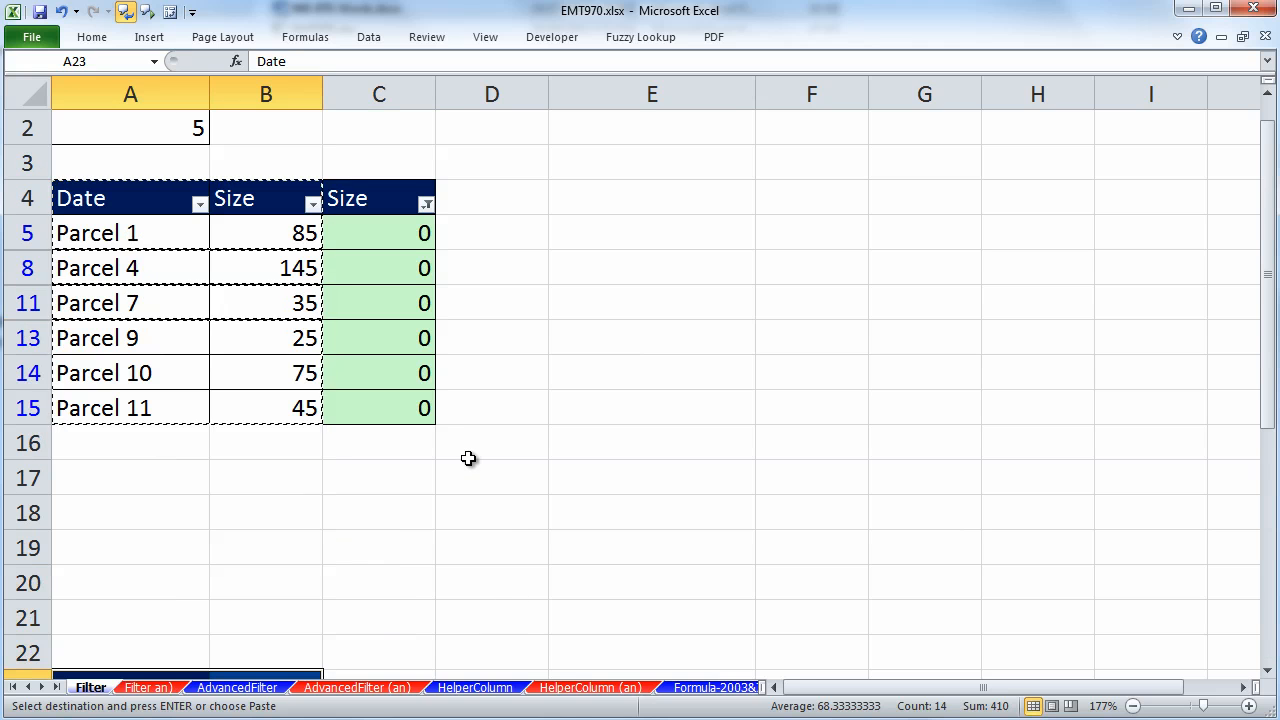
click(281, 232)
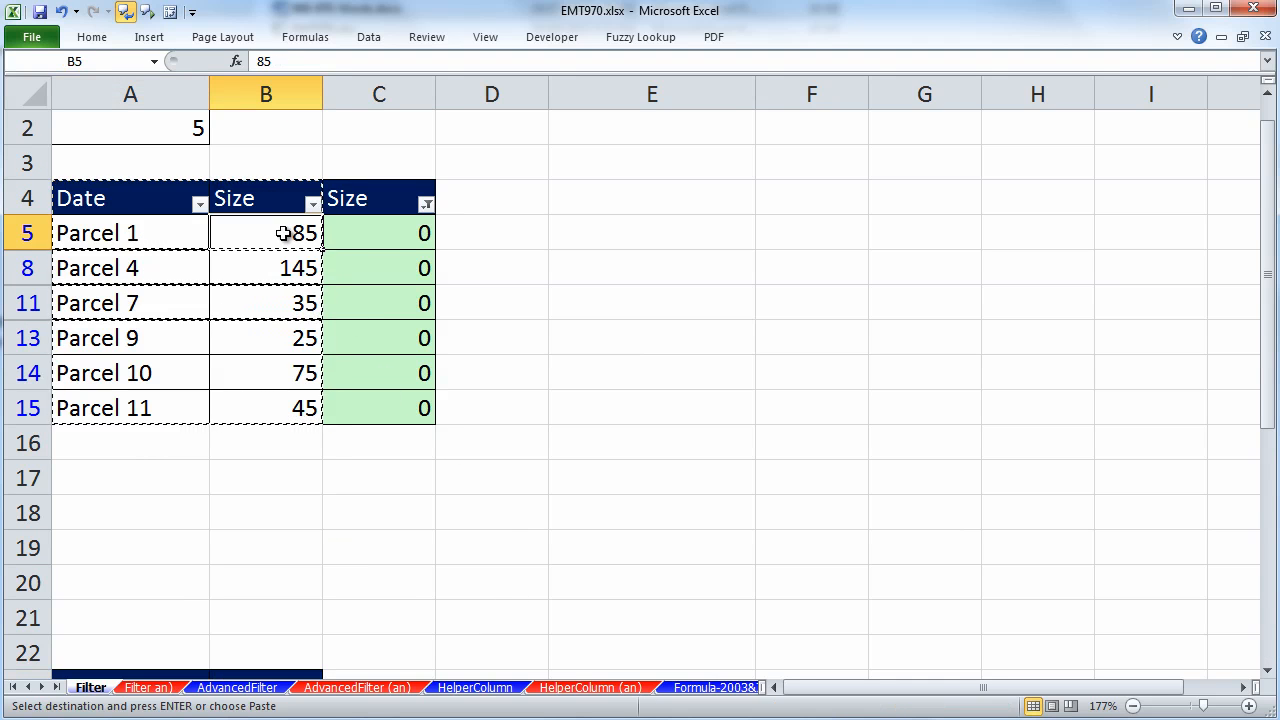
click(426, 204)
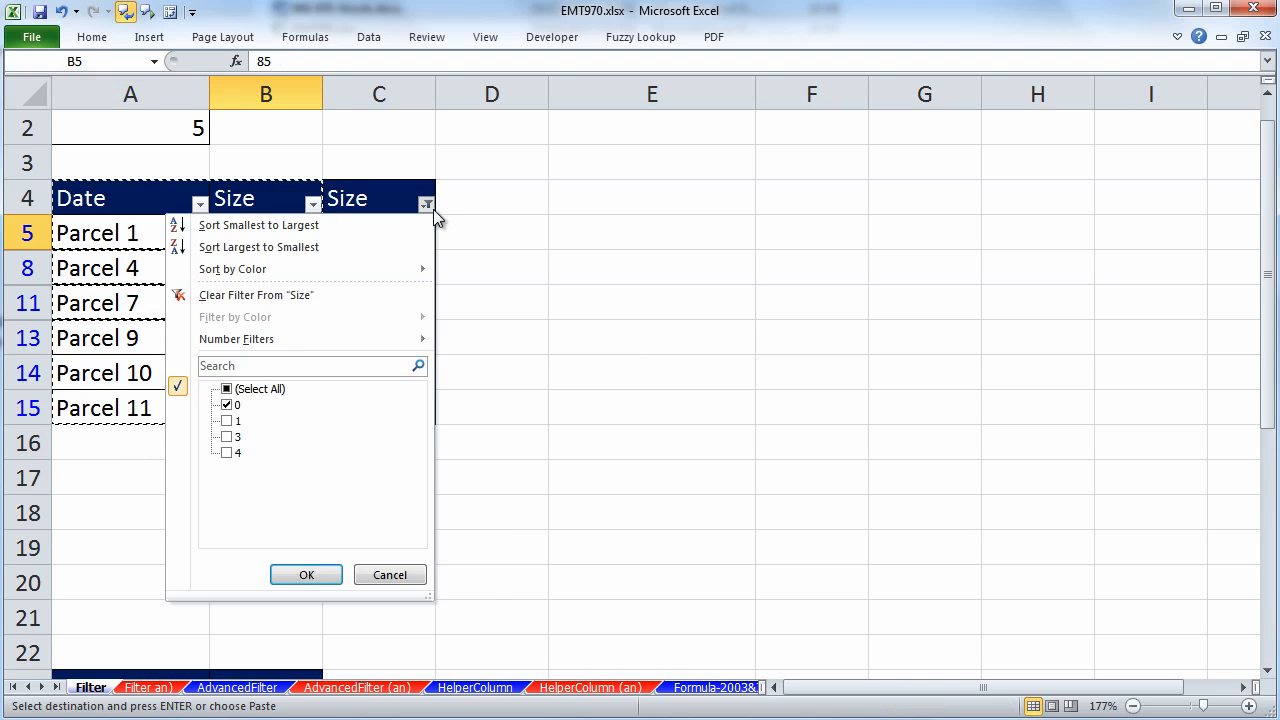
click(228, 389)
click(306, 577)
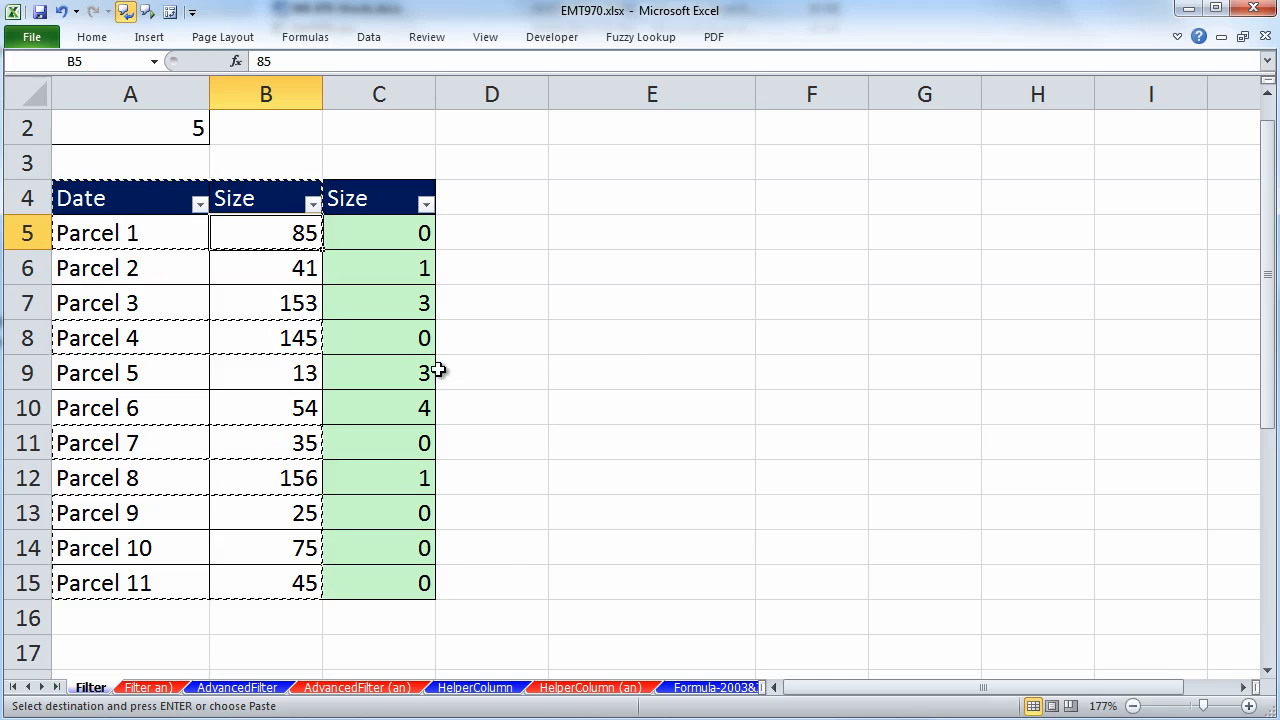
click(401, 238)
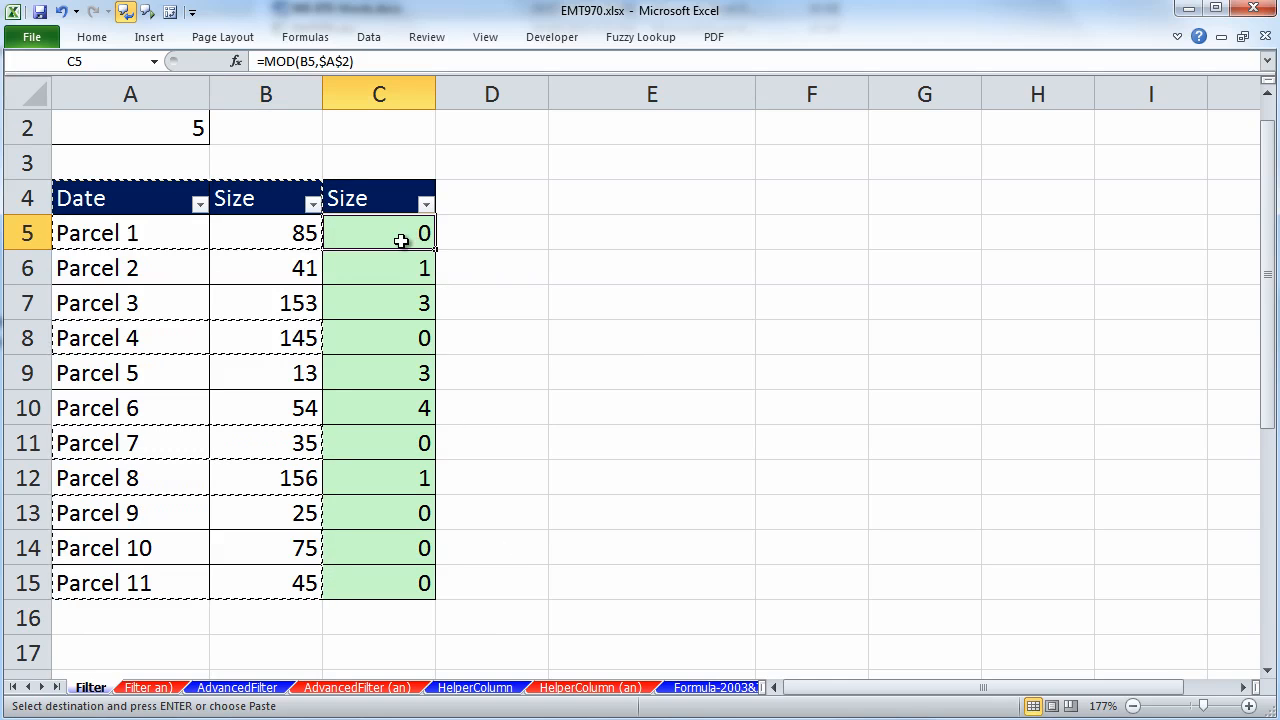
double_click(401, 237)
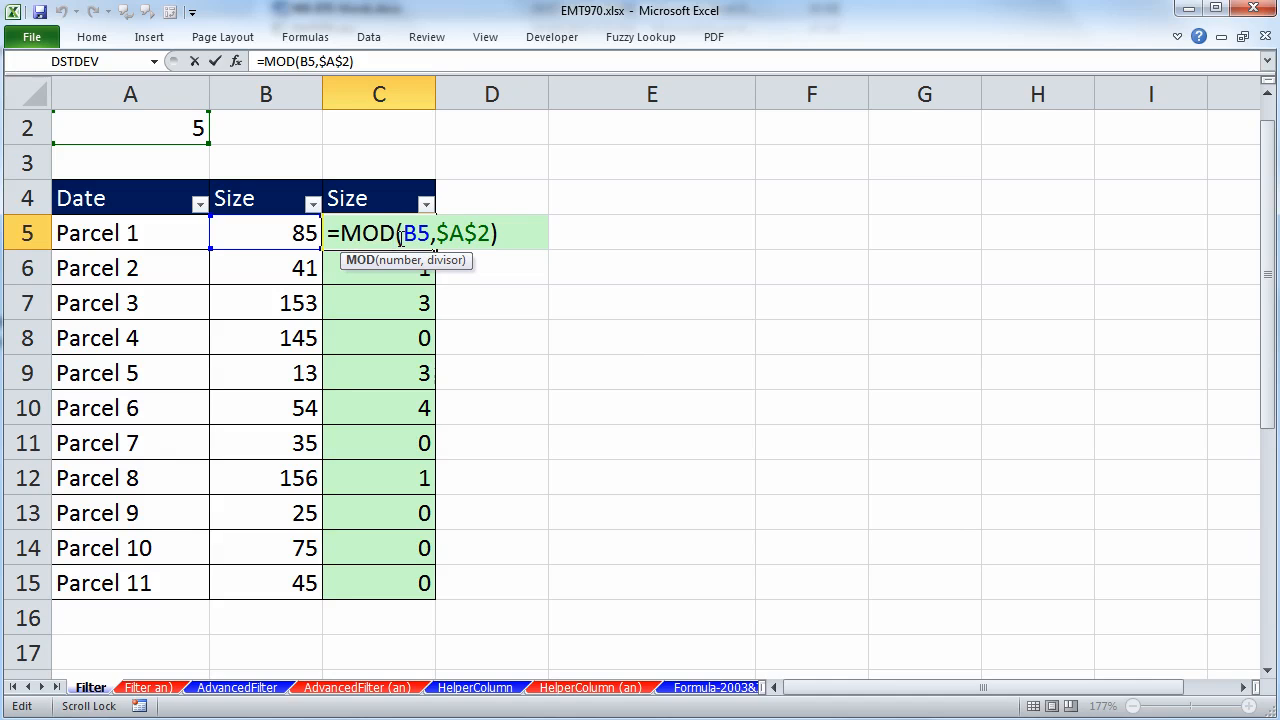
key(ctrl+Return)
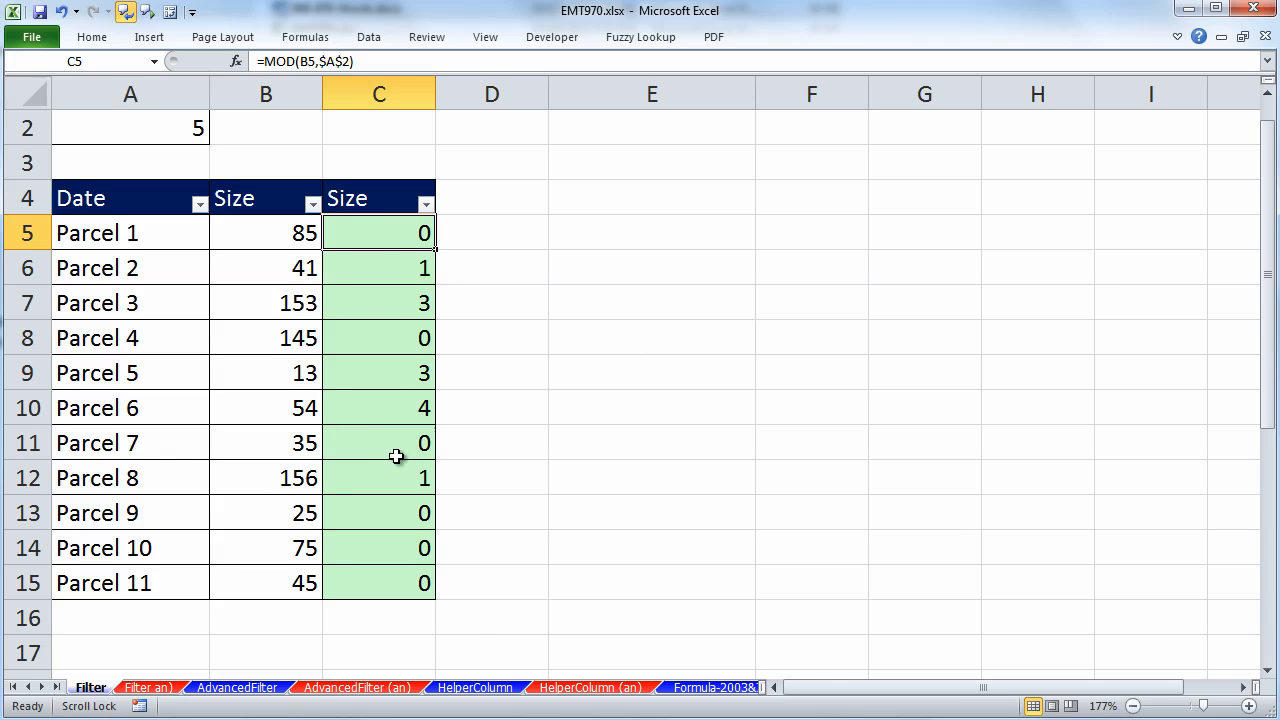
double_click(407, 233)
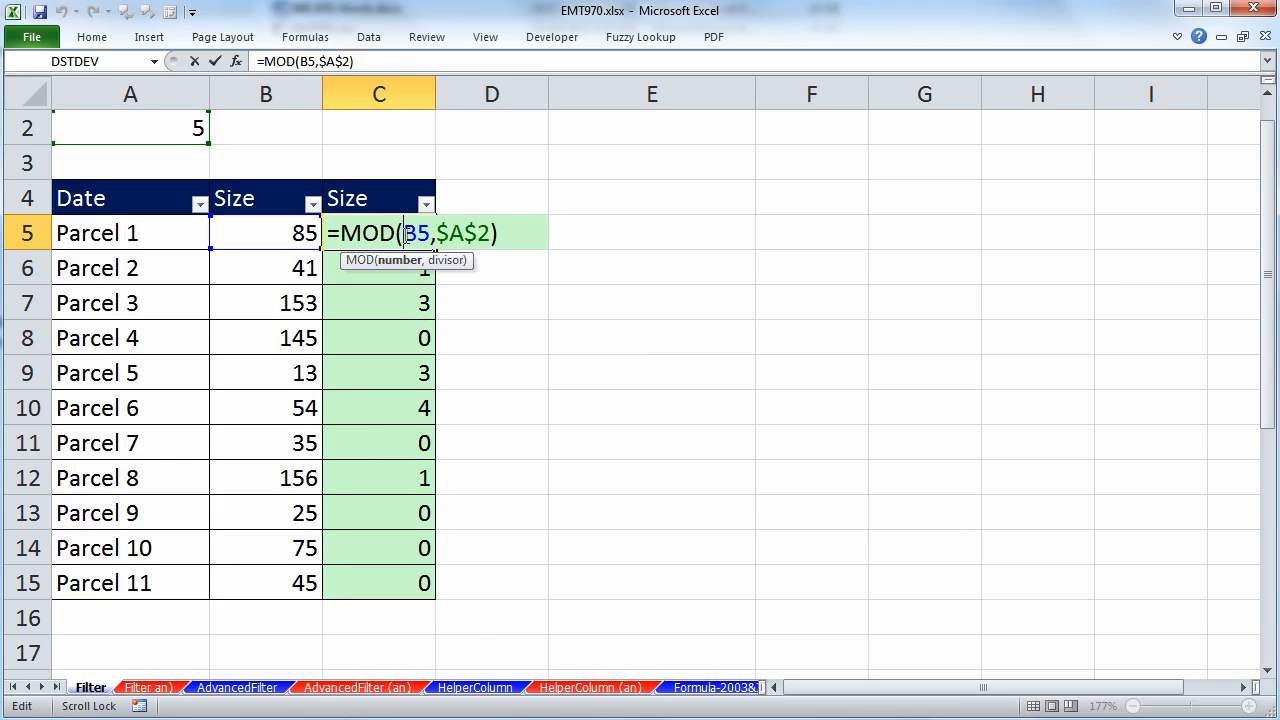
key(Escape)
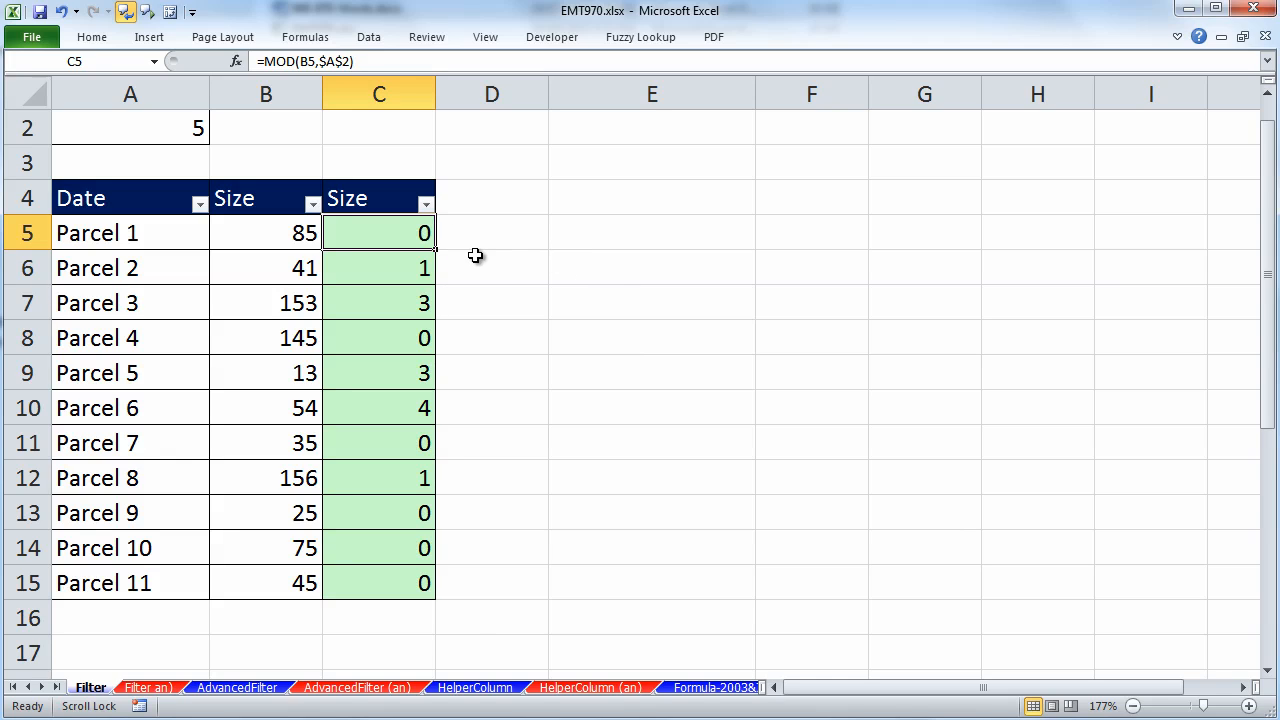
- Wrap the C5 remainder formula in NOT as =NOT(MOD(B5,$A$2)) and fill it down through C15
double_click(403, 234)
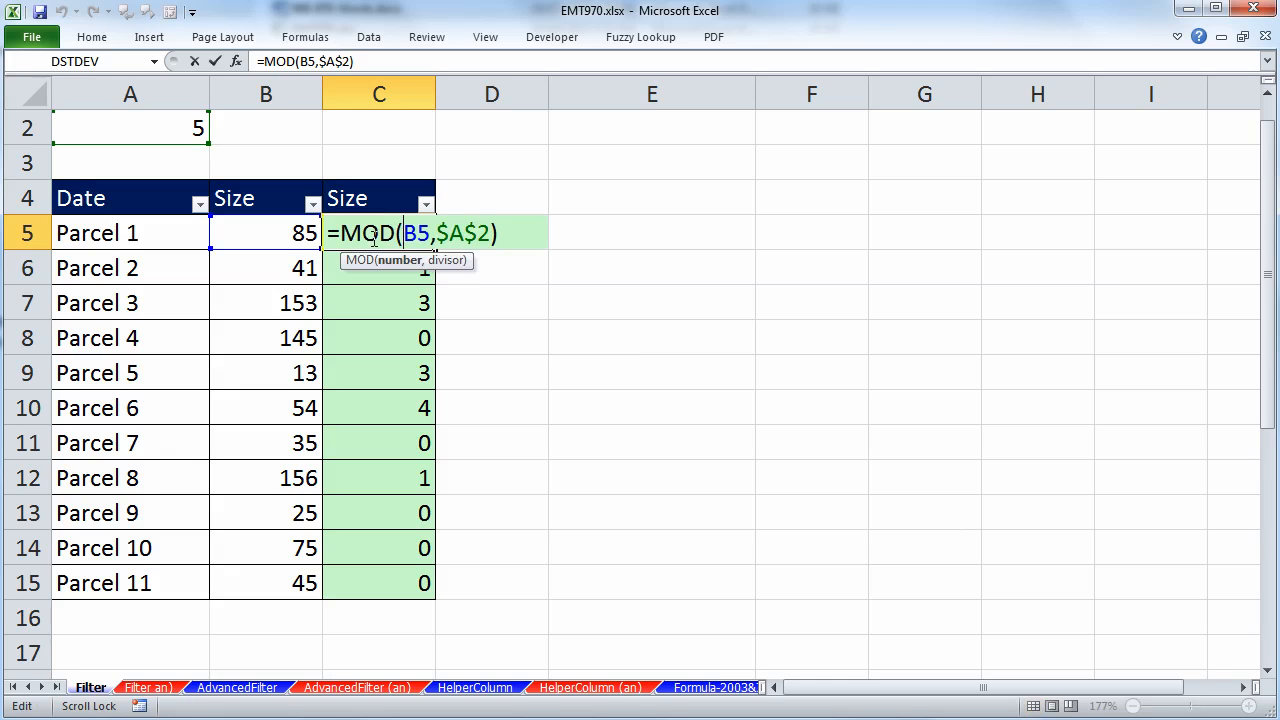
click(340, 233)
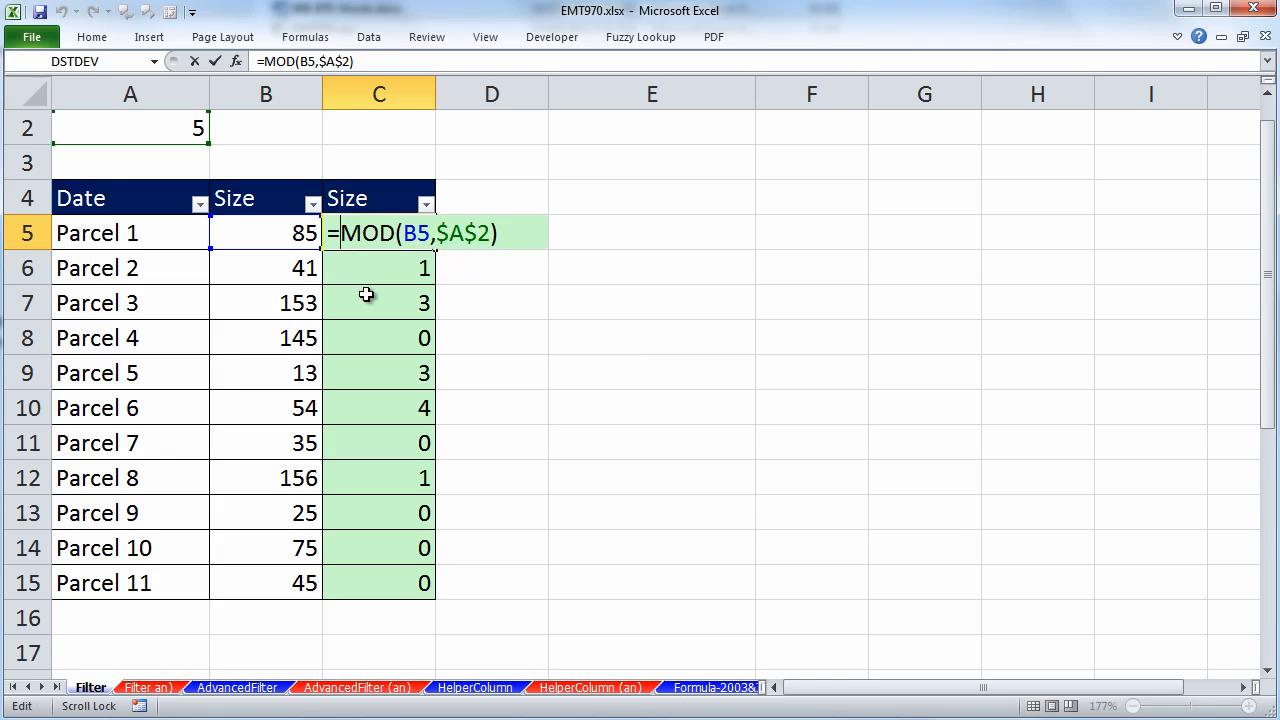
text(not)
key(Tab)
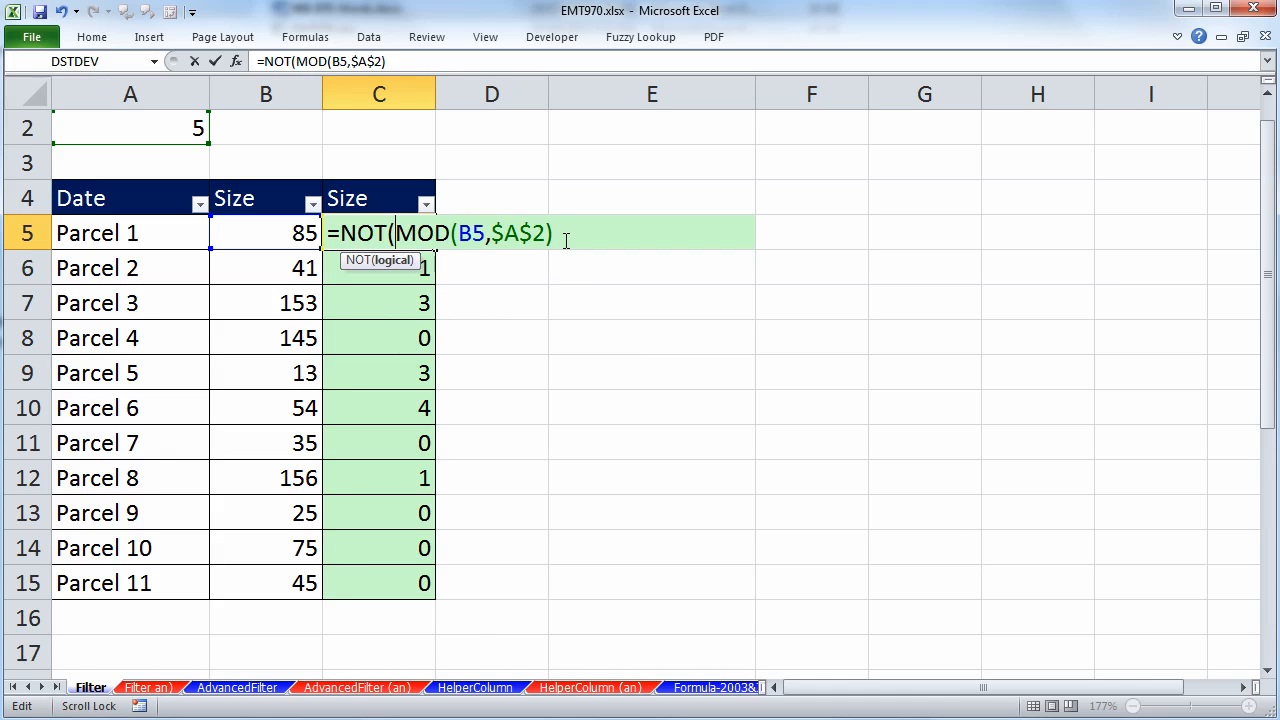
key(ctrl+Return)
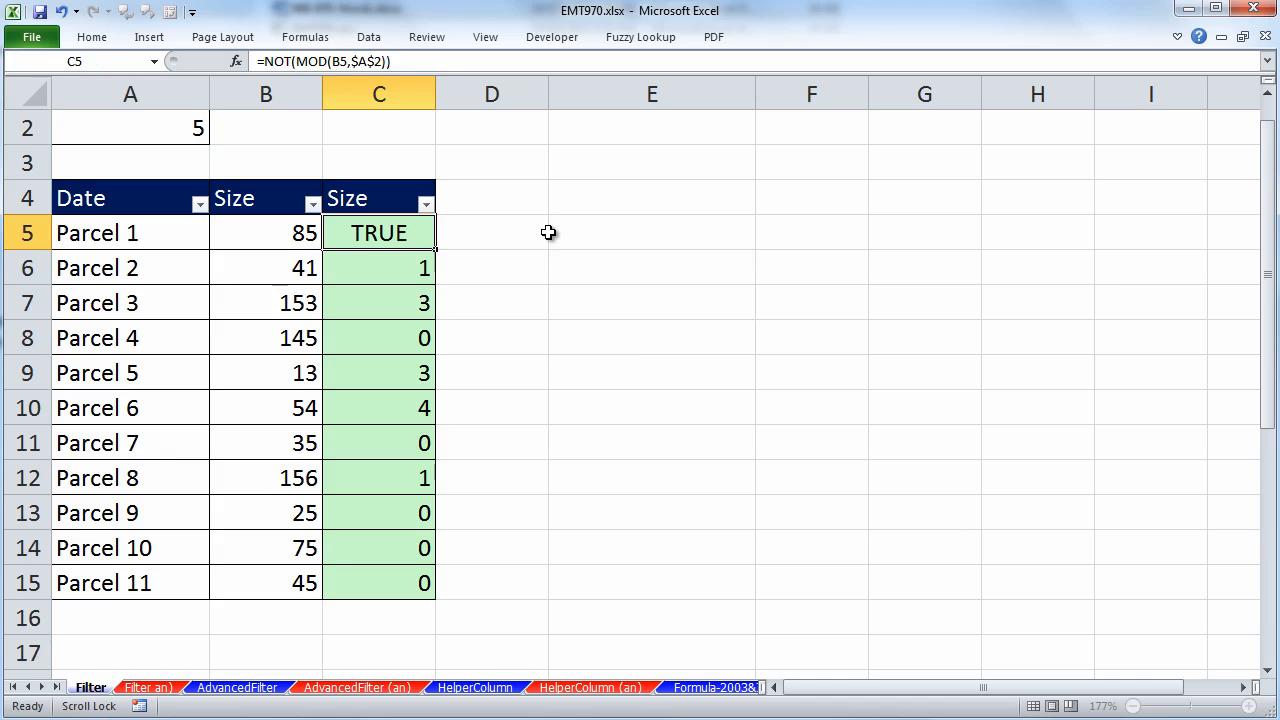
double_click(433, 251)
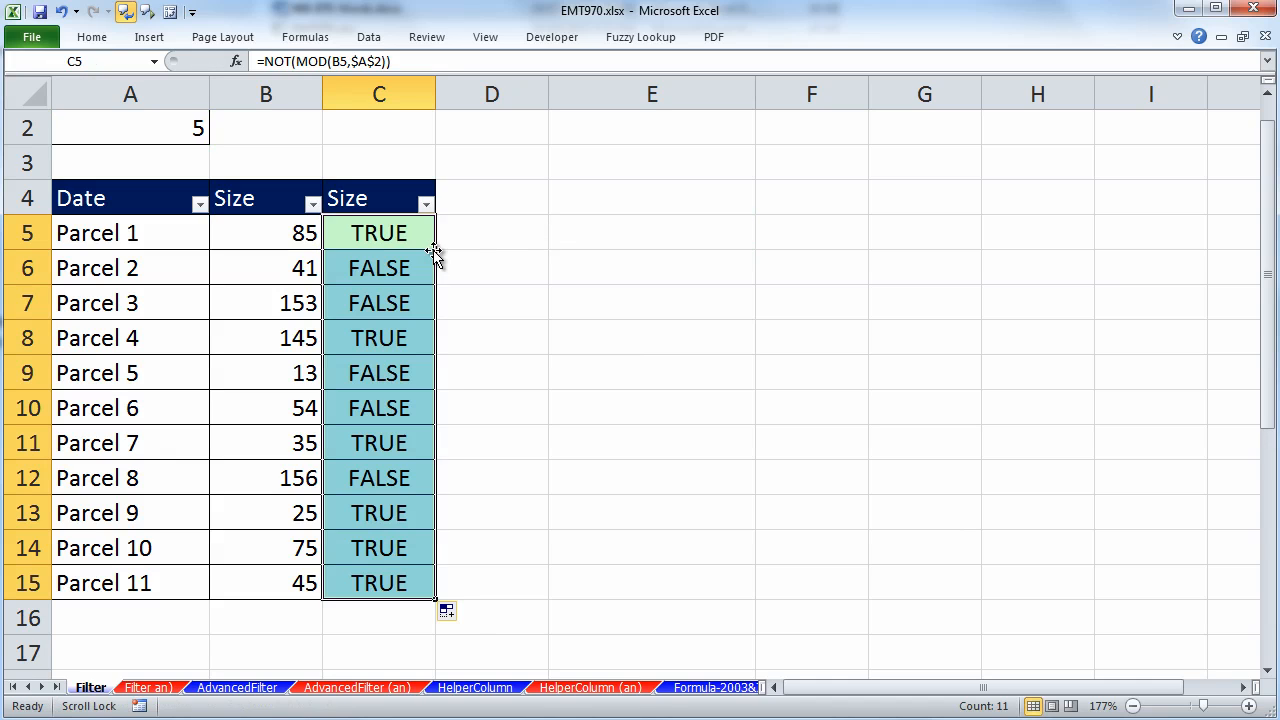
- Filter column C of the parcel table to show only the TRUE rows
click(426, 204)
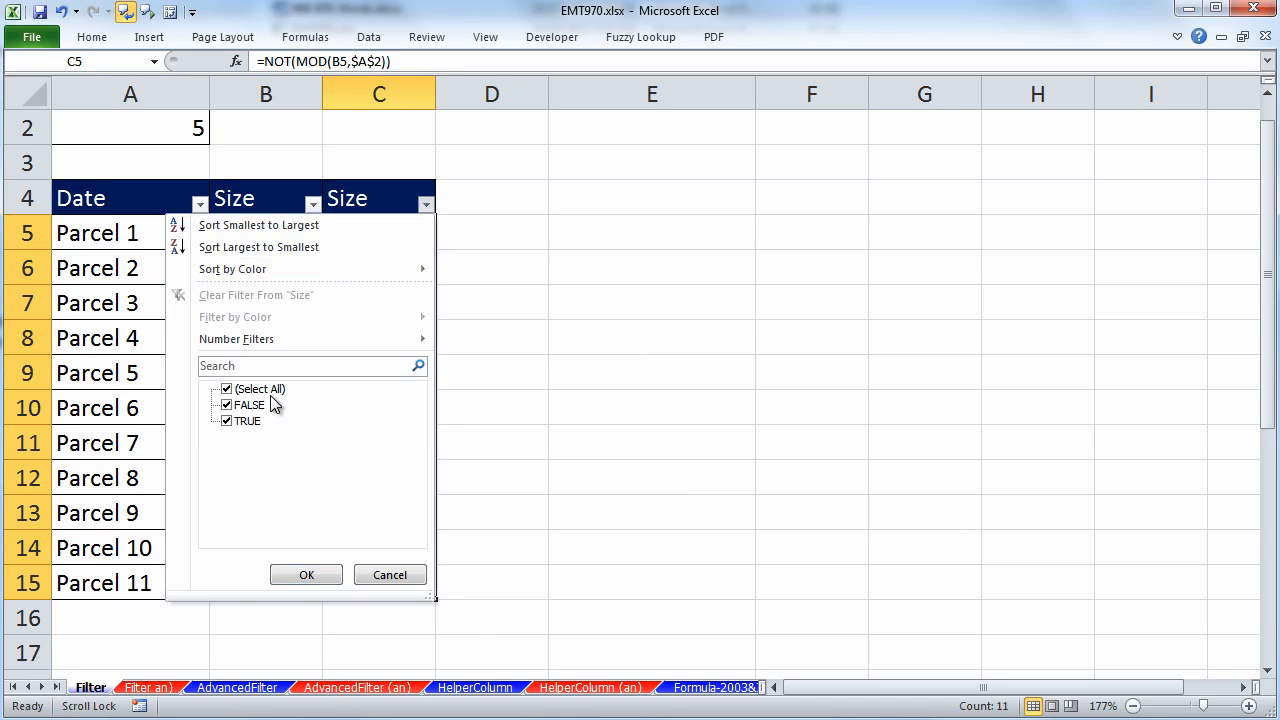
click(229, 390)
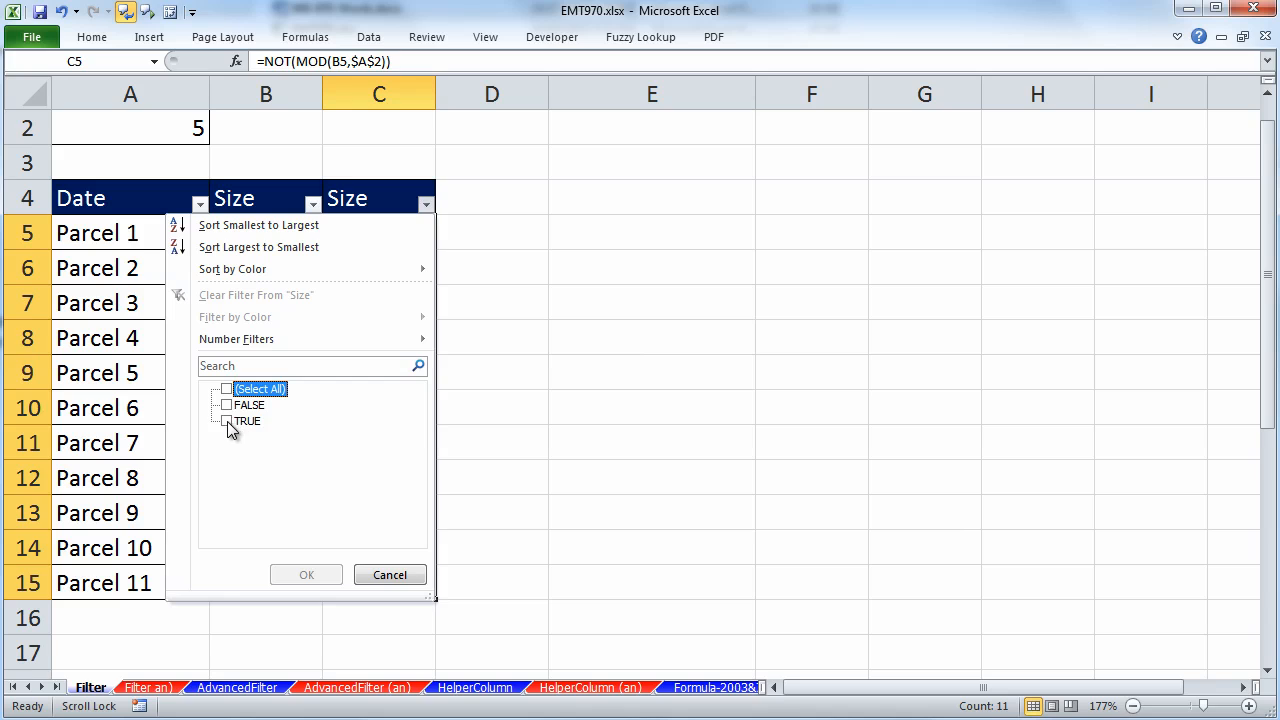
click(236, 422)
click(306, 575)
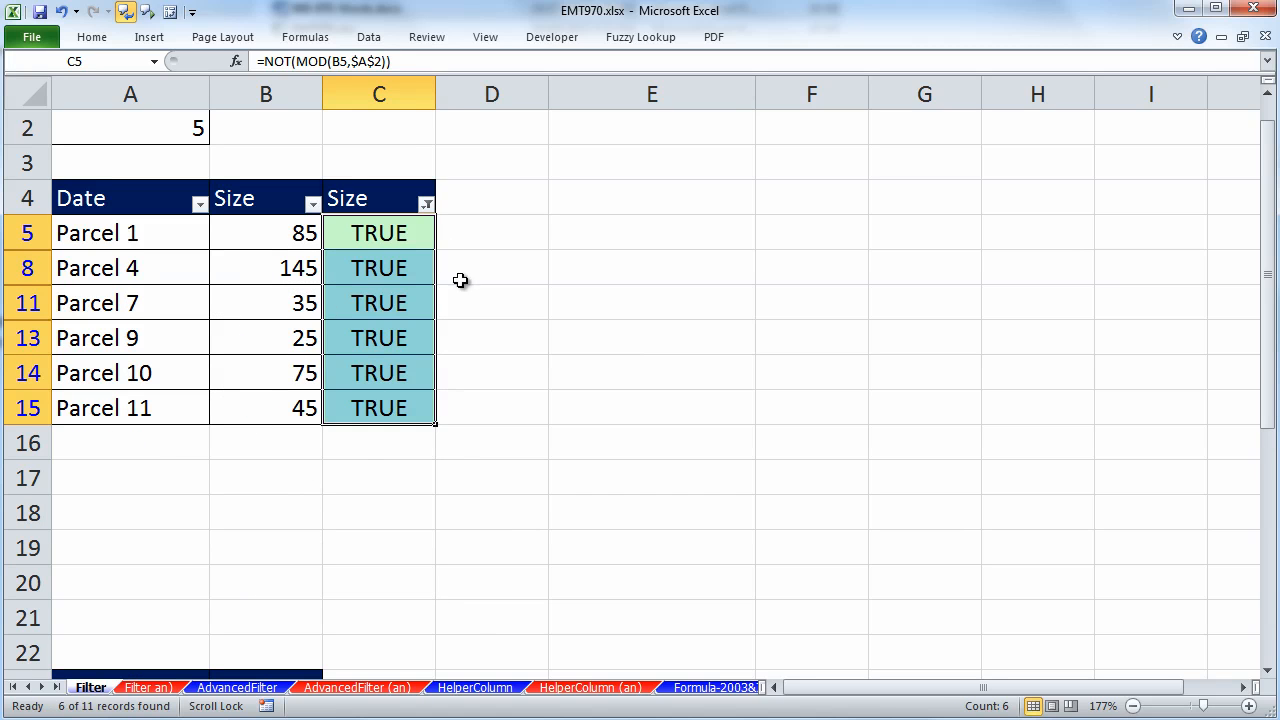
- Clear the filter from column C and switch to the AdvancedFilter sheet
click(427, 204)
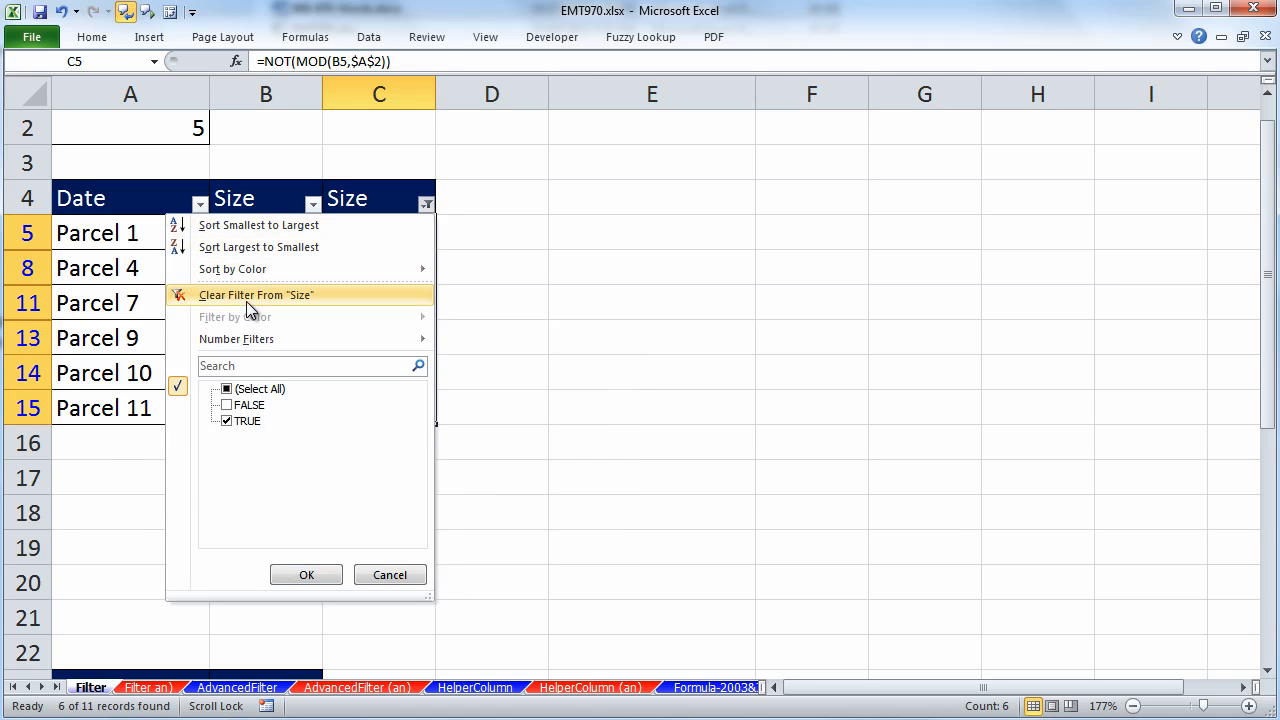
click(246, 301)
double_click(386, 228)
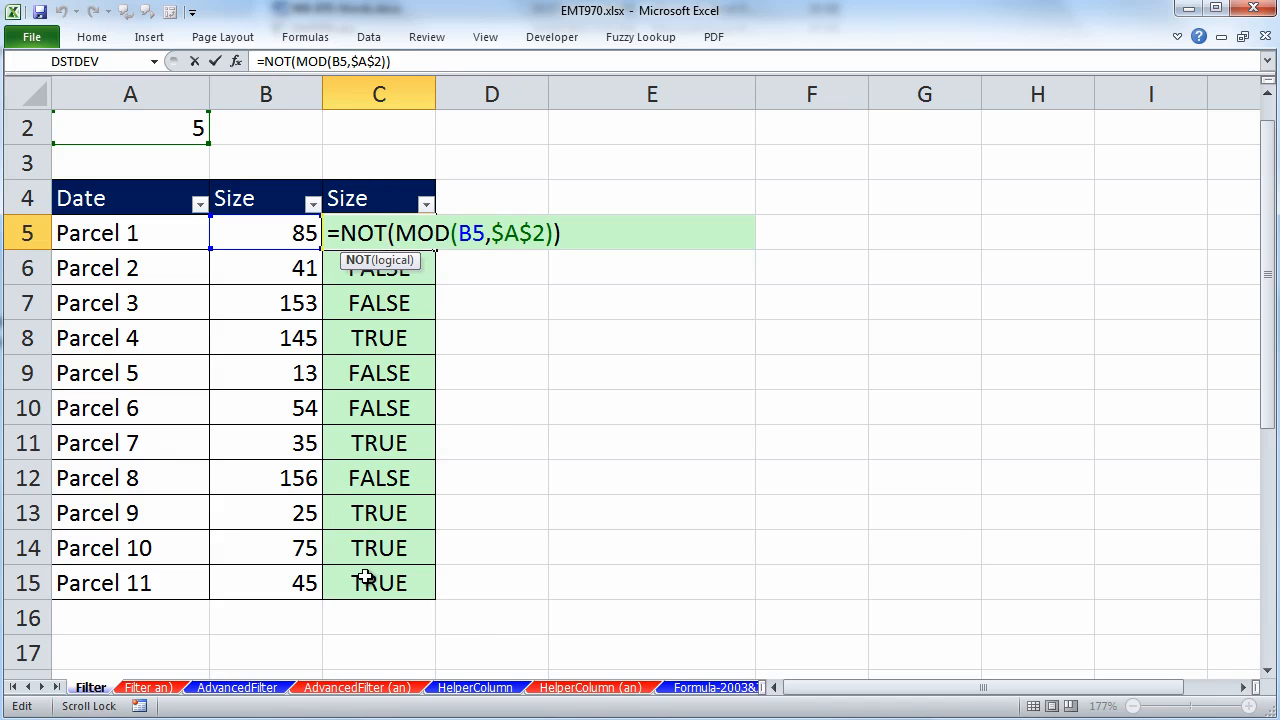
key(ctrl+Return)
click(240, 688)
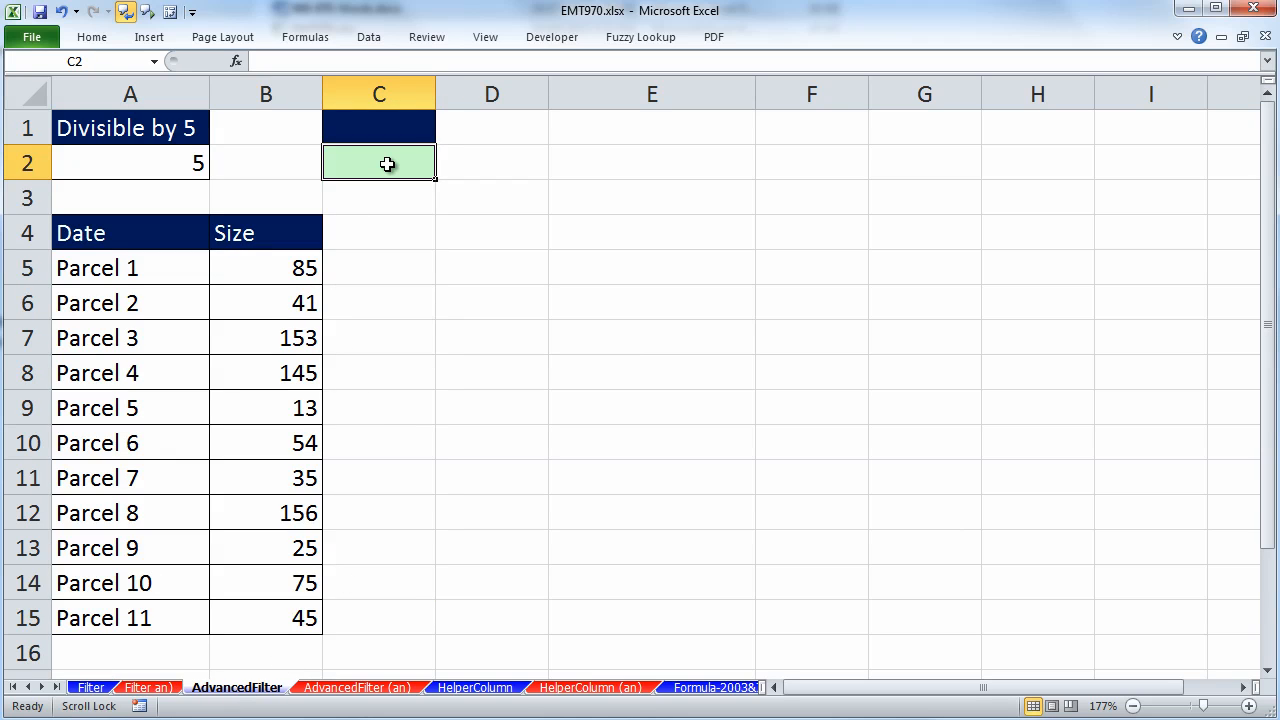
click(288, 300)
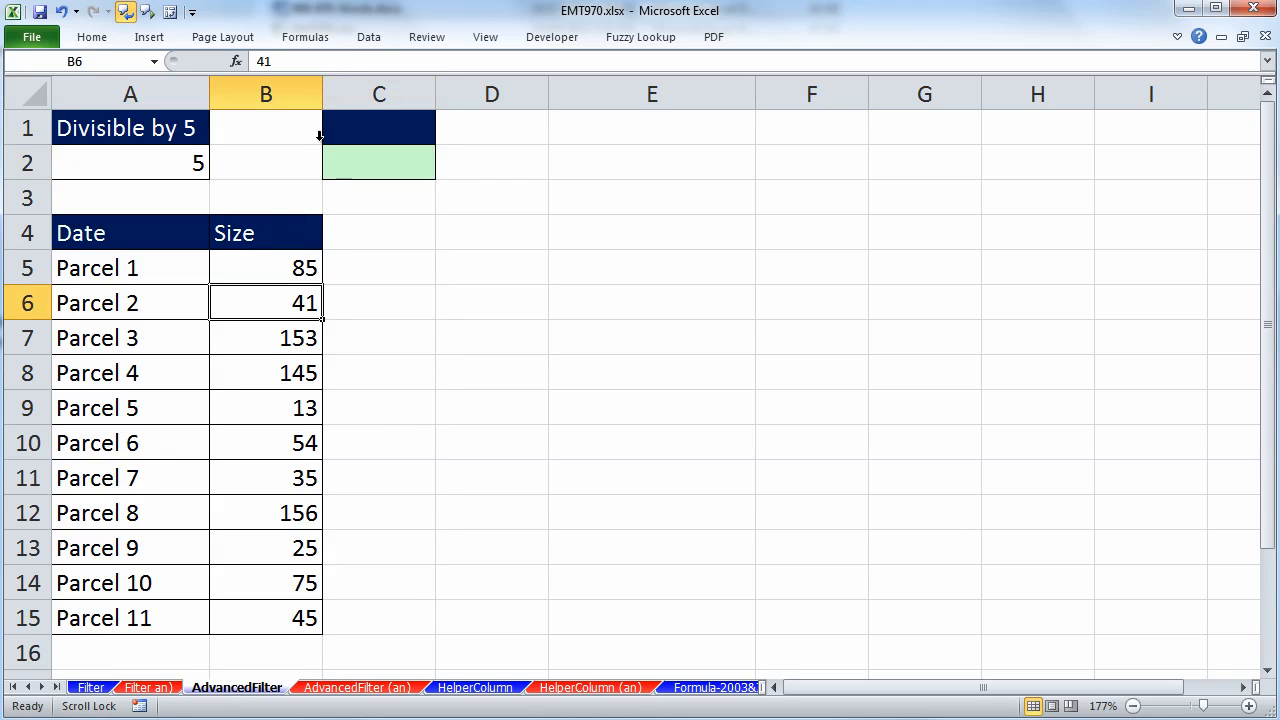
click(366, 39)
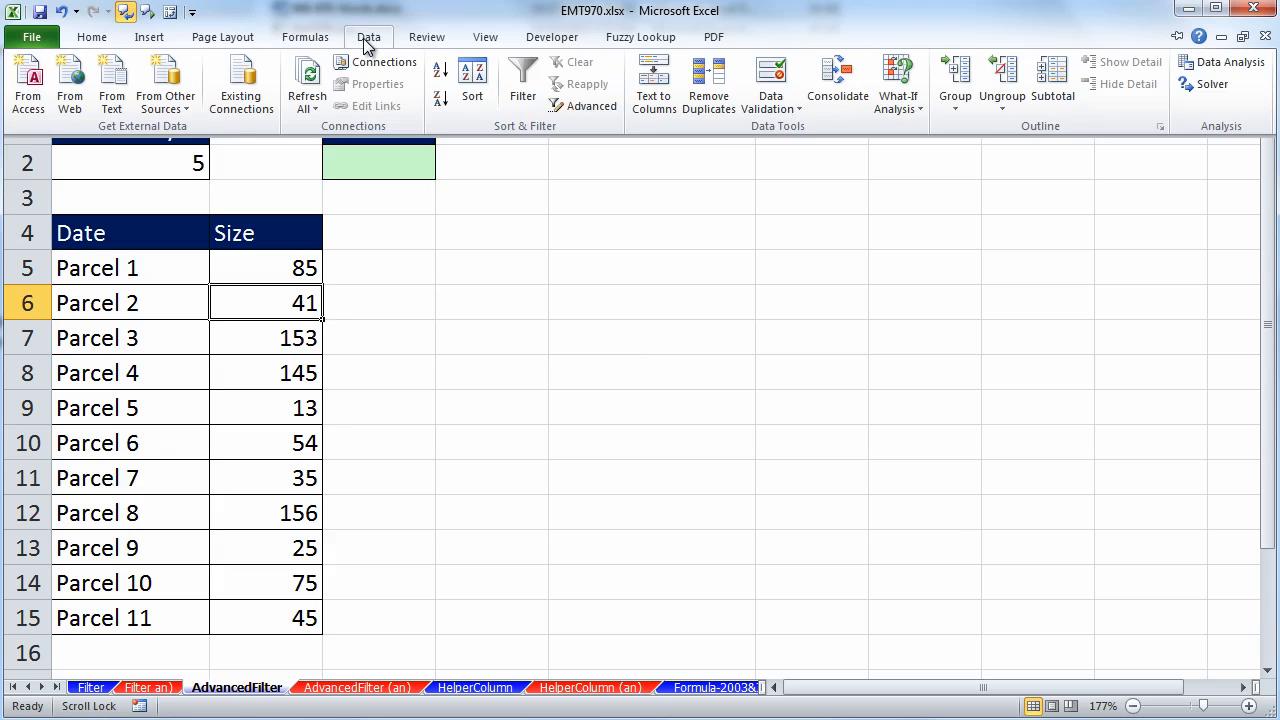
click(579, 107)
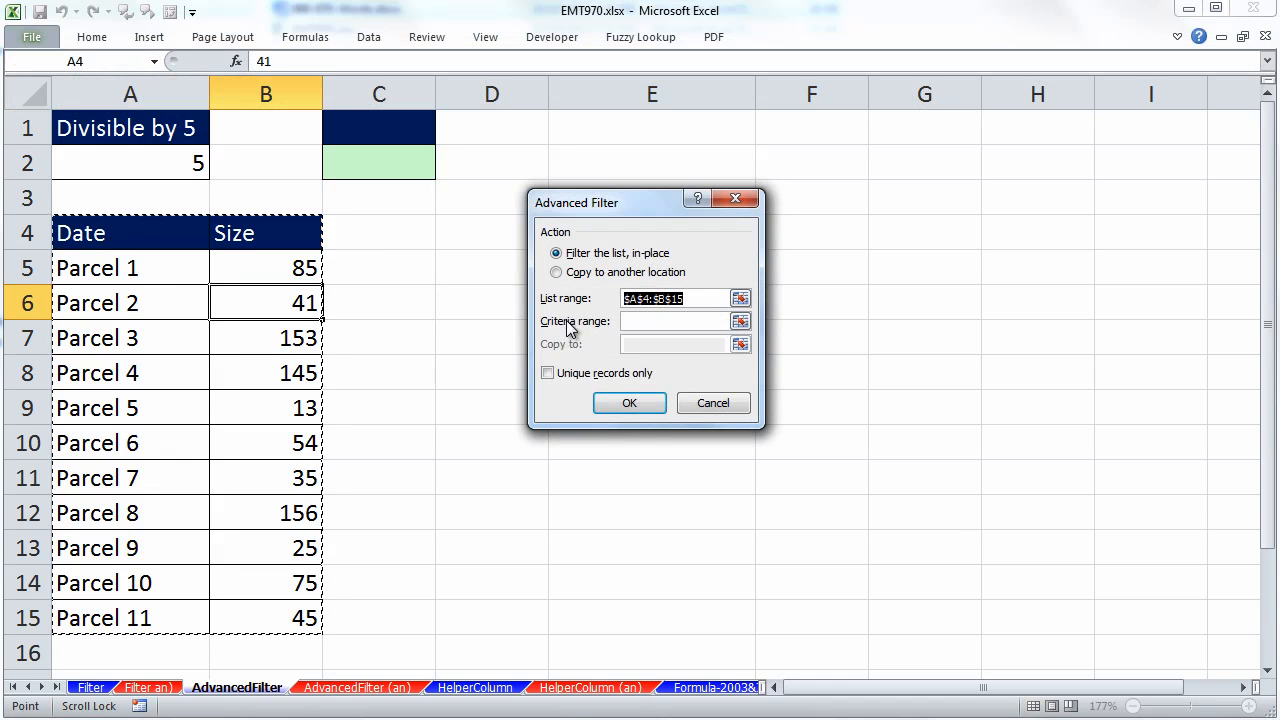
click(558, 272)
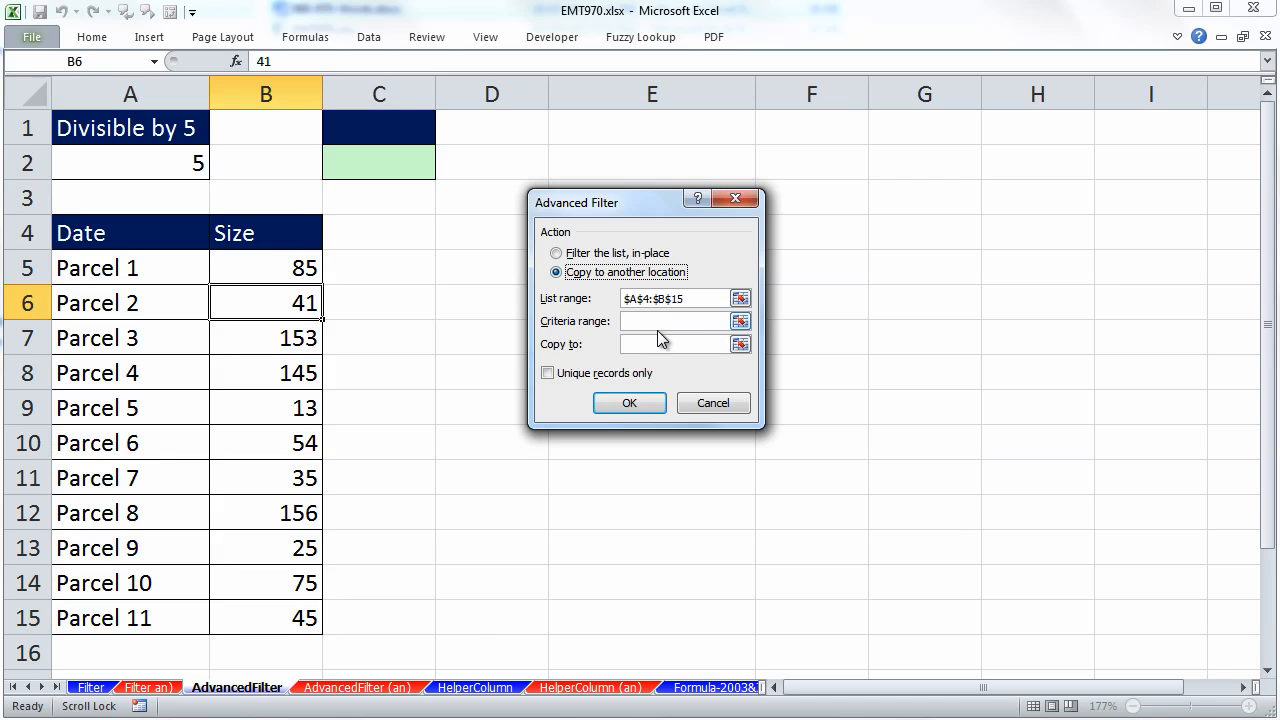
key(Escape)
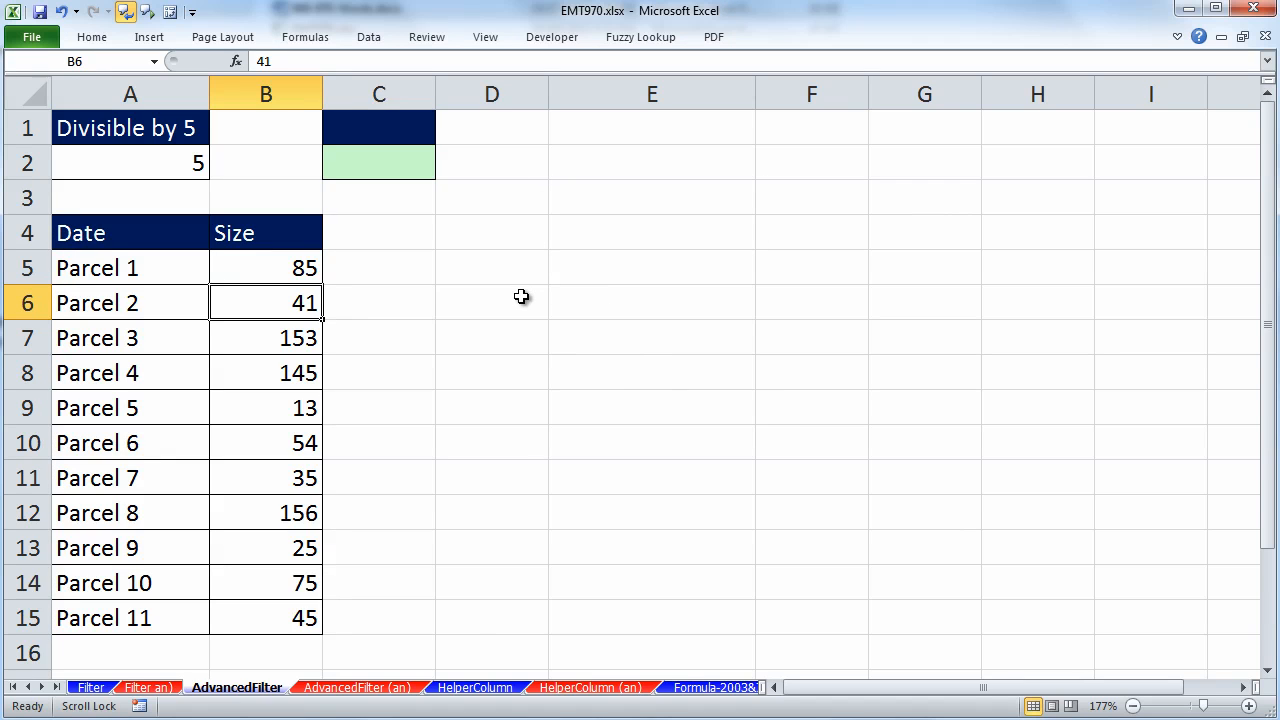
- Enter the criteria formula =MOD(B5,$A$2)=0 in C2, testing the first parcel's size against the divisor
click(308, 235)
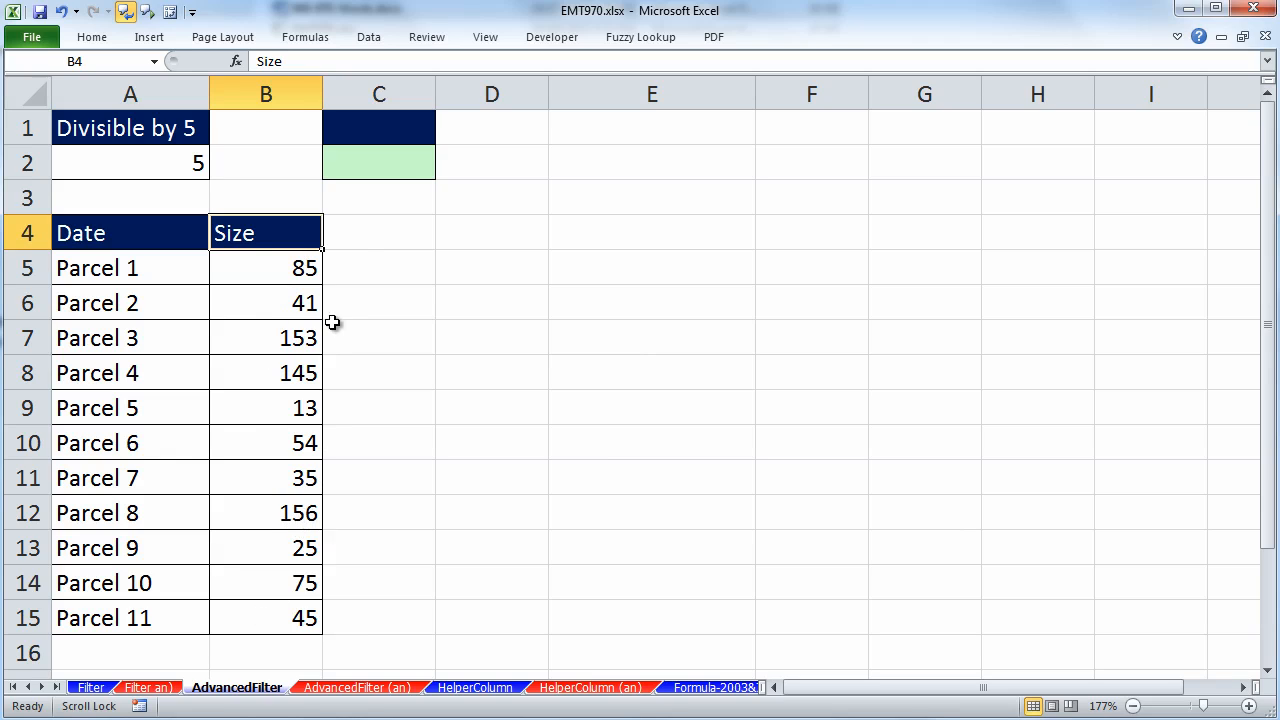
click(386, 171)
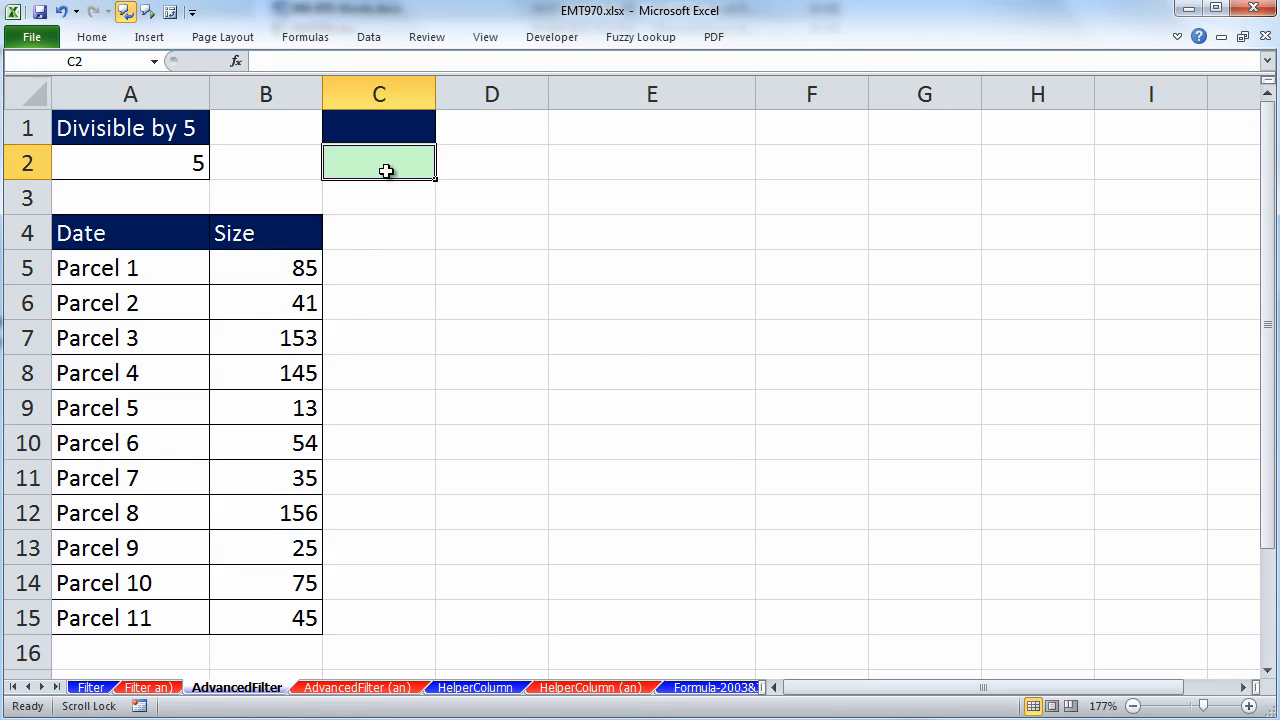
click(393, 131)
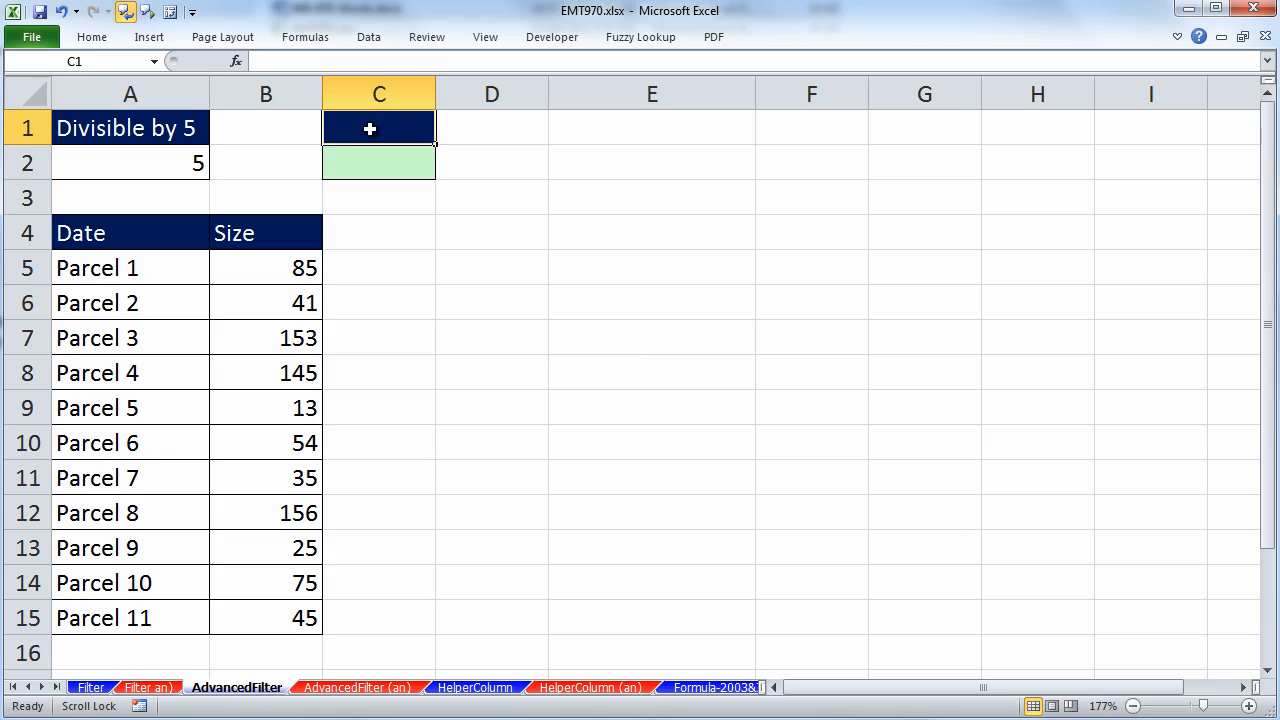
click(380, 170)
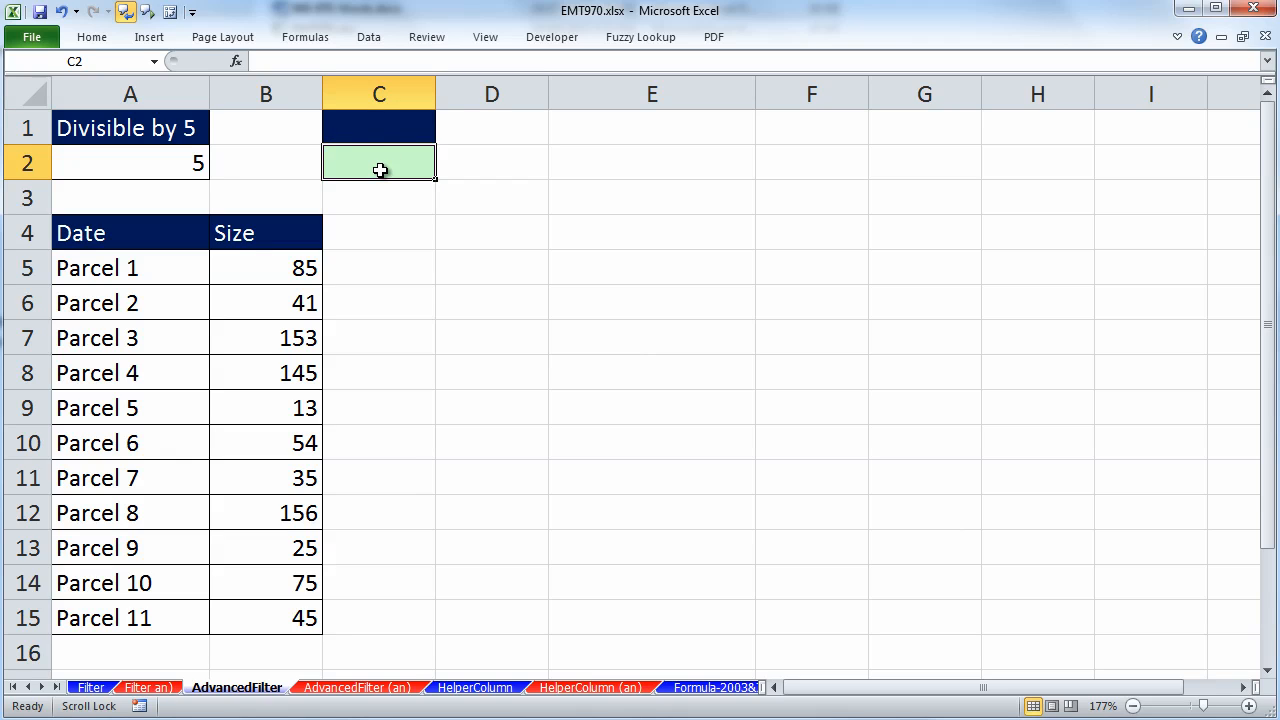
text(=mo)
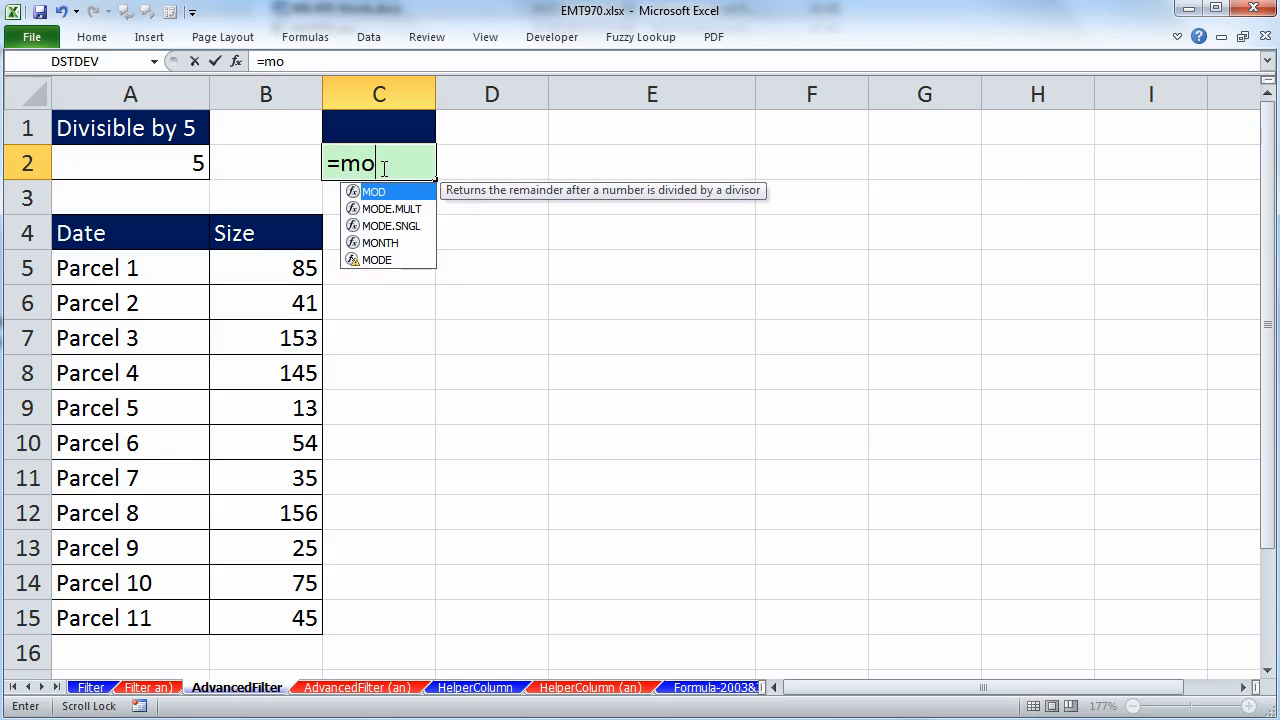
key(Tab)
click(310, 260)
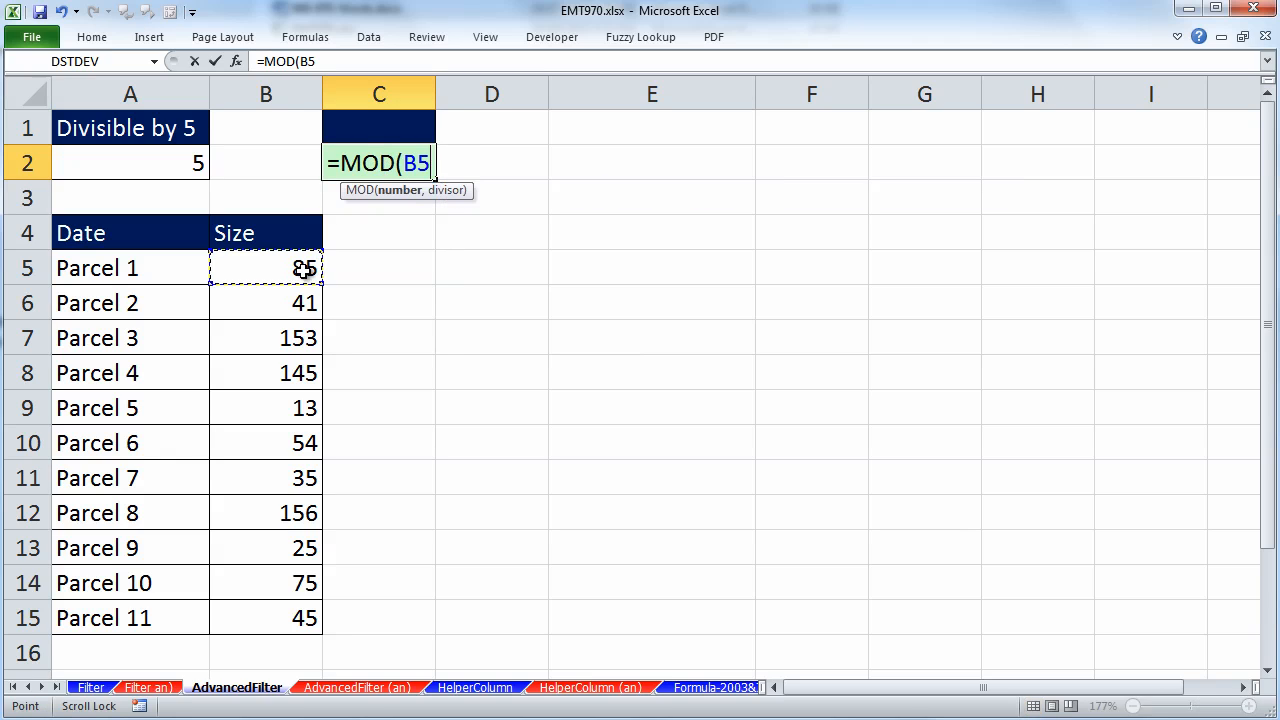
text(,)
click(171, 165)
key(F4)
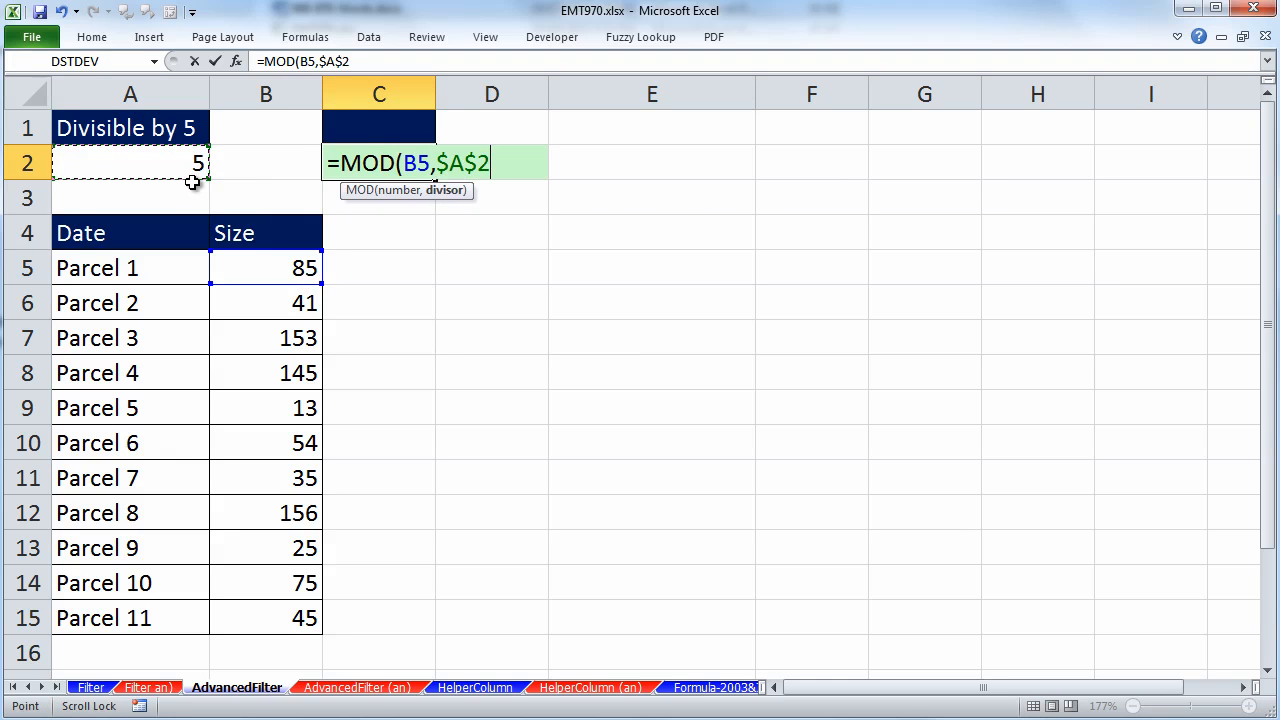
text())
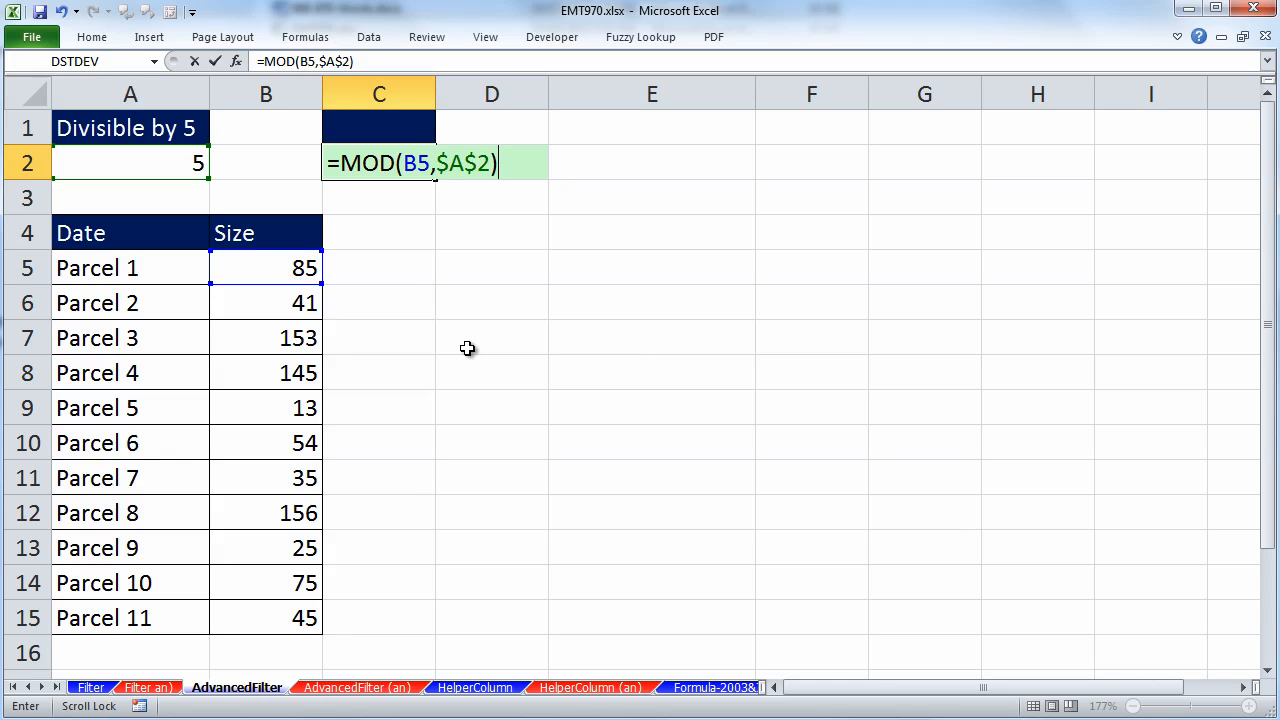
text(0)
key(ctrl+Return)
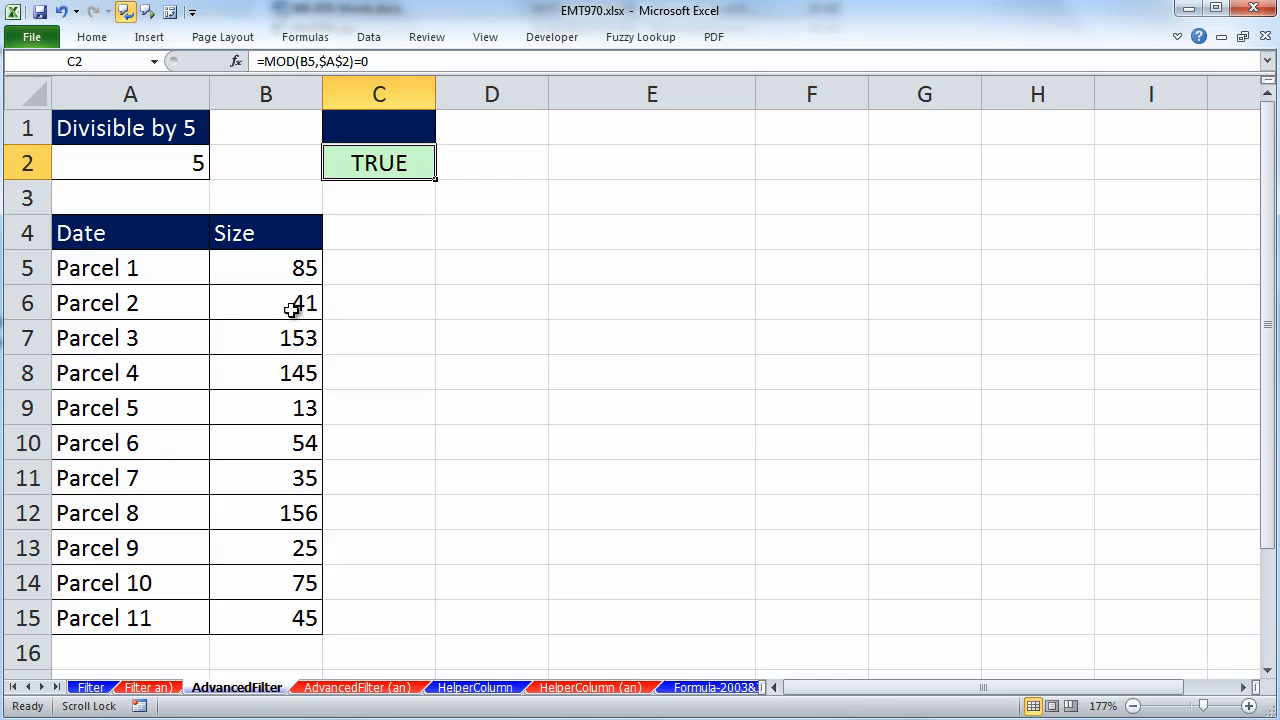
- Set up an Advanced Filter on parcel table A4:B15 that copies to another location, using C1:C2 as the criteria range
click(403, 128)
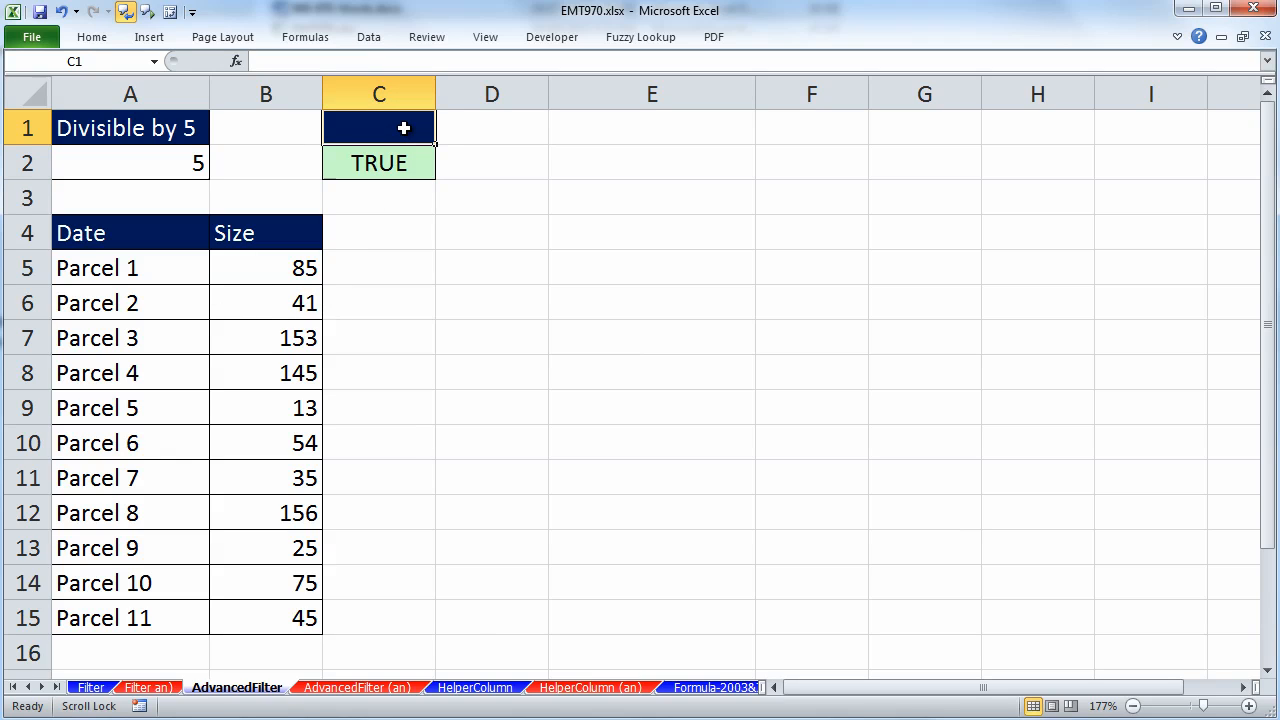
click(250, 265)
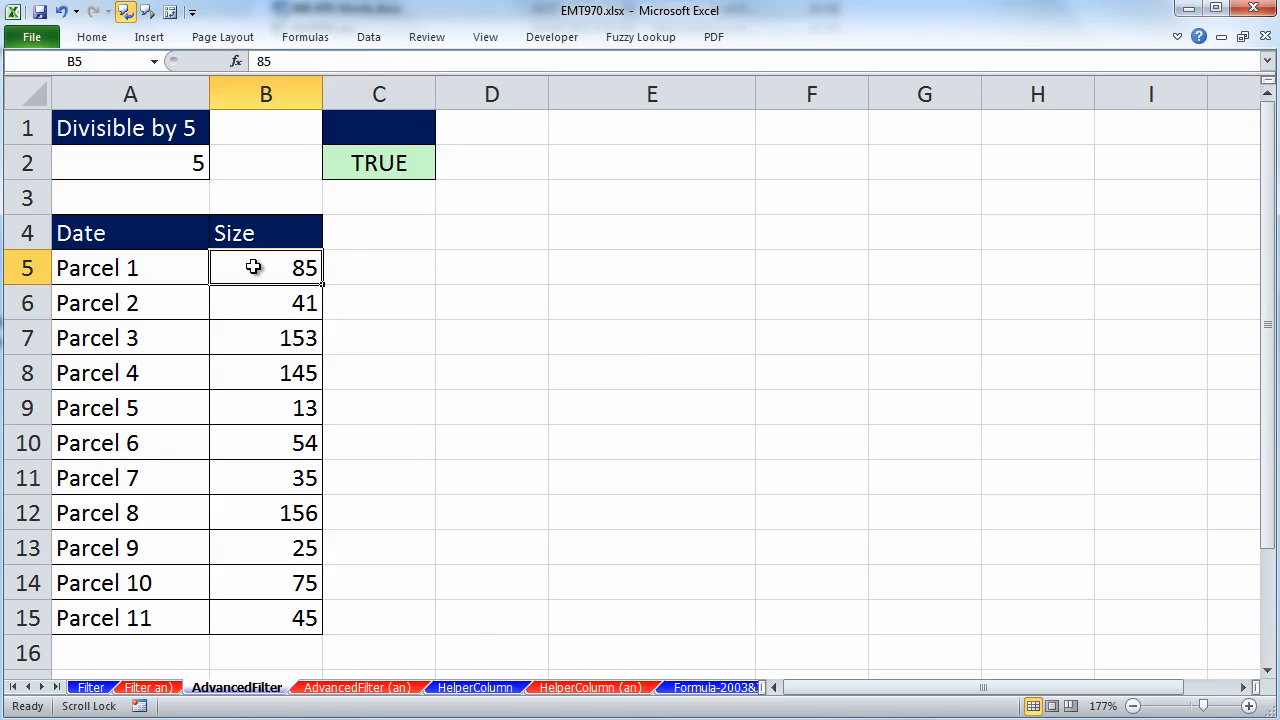
click(368, 37)
click(605, 112)
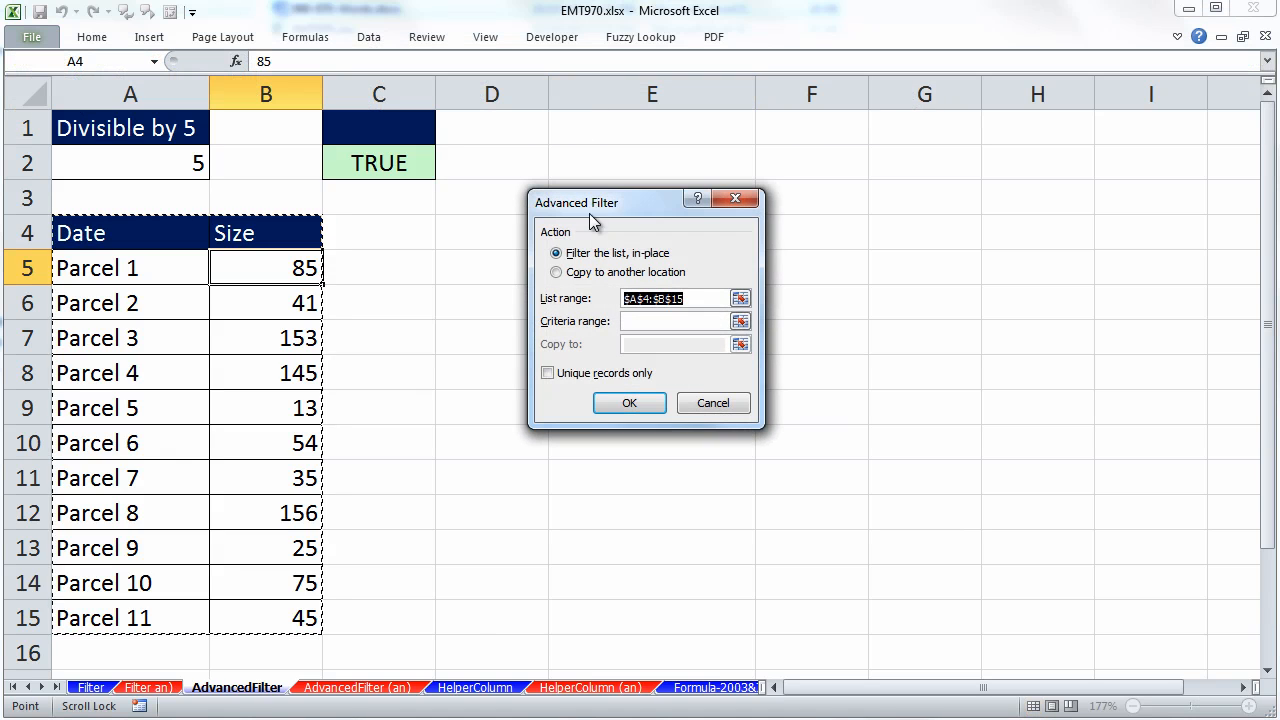
drag(606, 212, 462, 233)
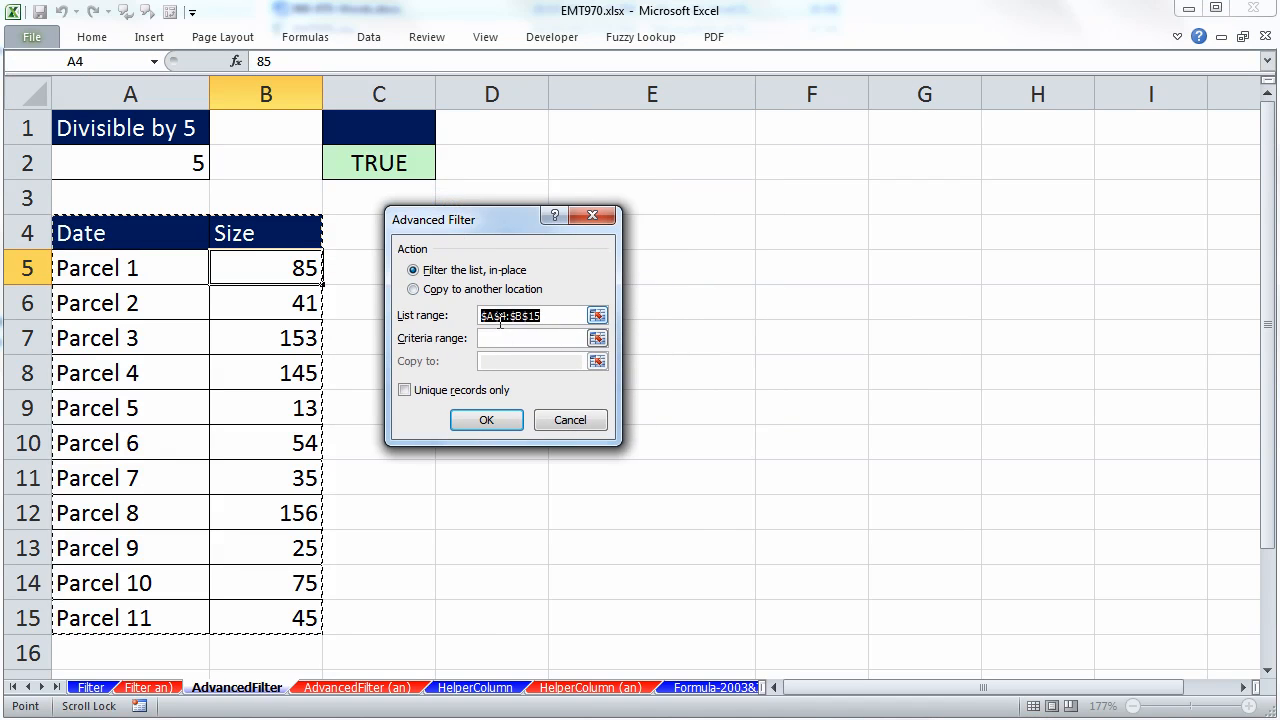
click(414, 290)
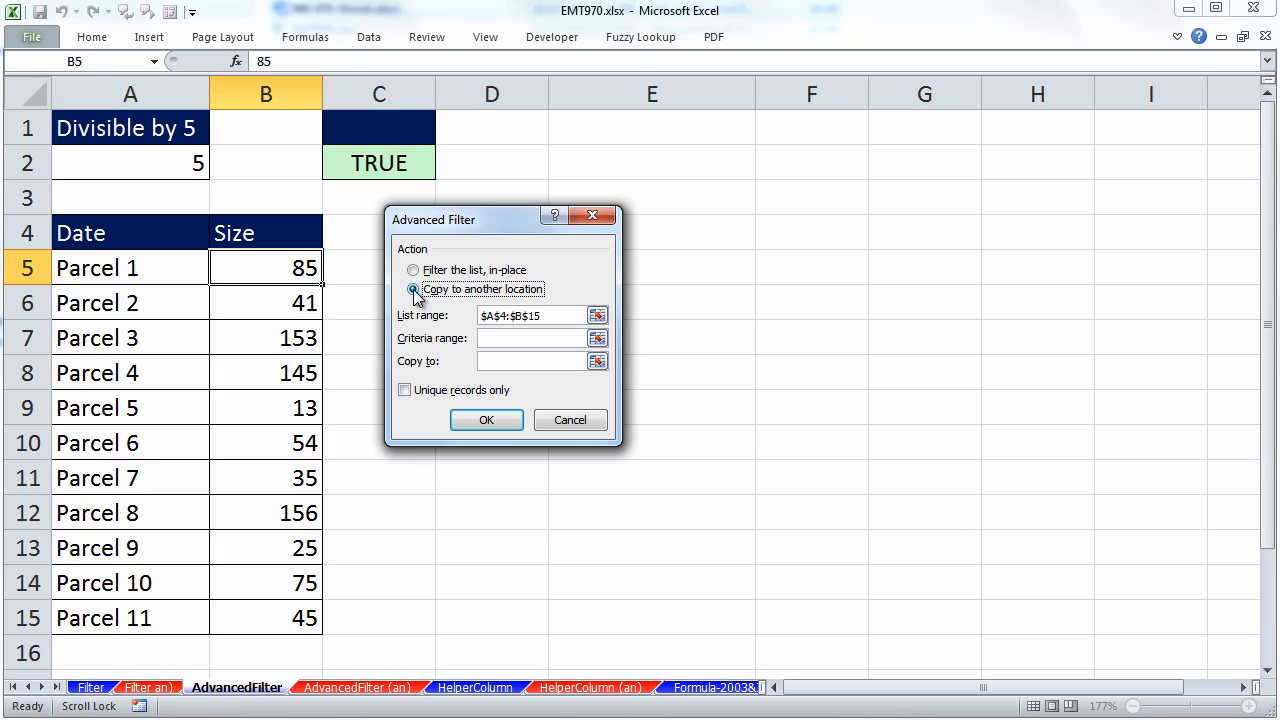
click(502, 338)
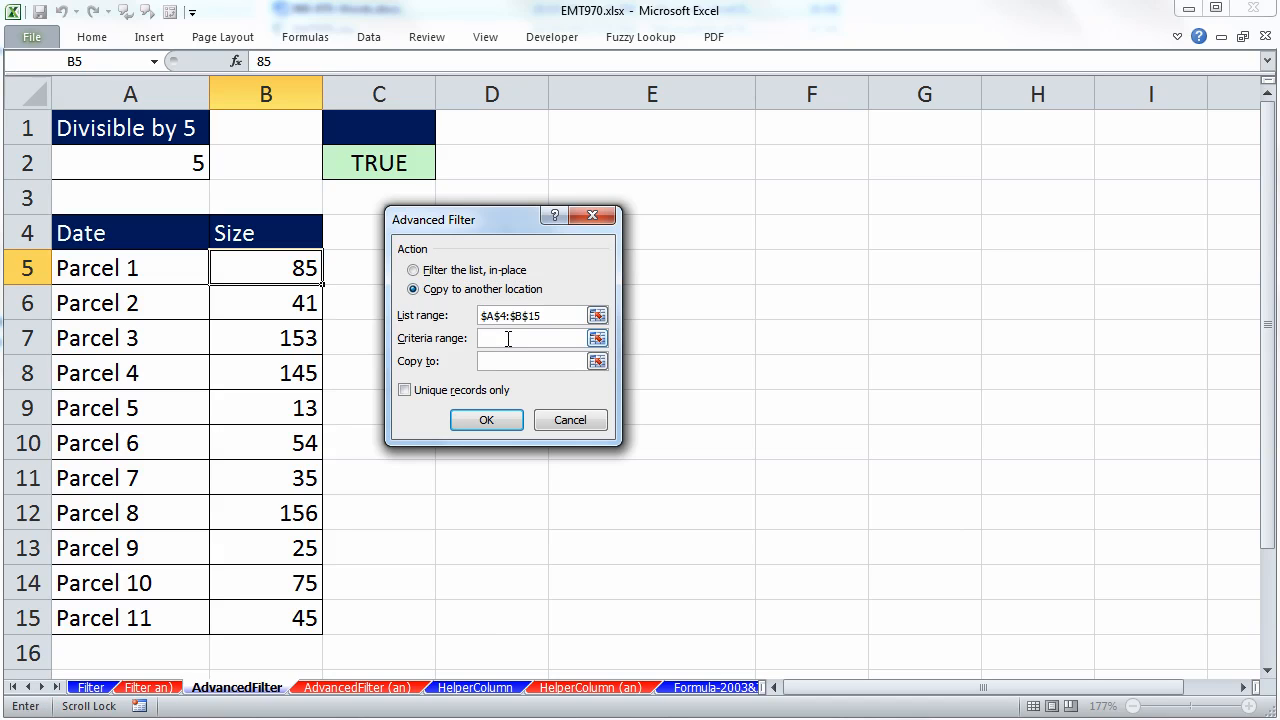
drag(371, 128, 389, 158)
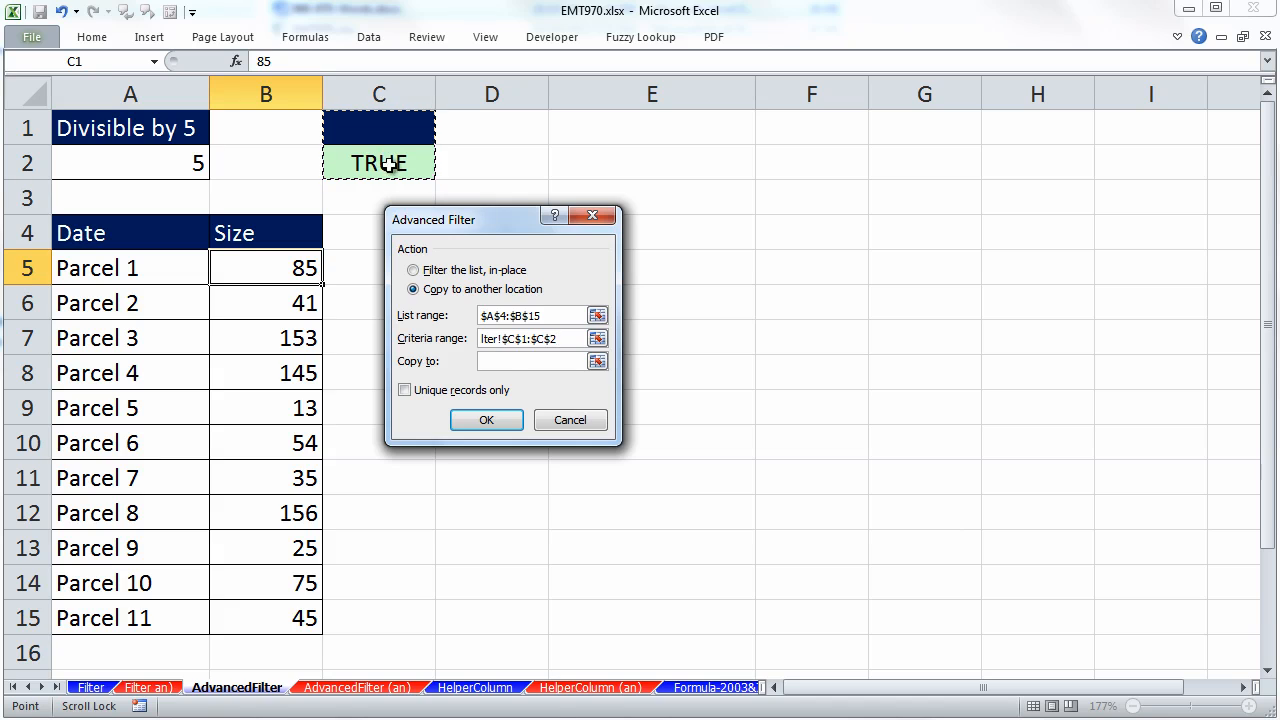
- Set A21 as the Advanced Filter's copy destination, run the extraction, and check the extracted records
click(498, 362)
scroll(510, 415, down, 4)
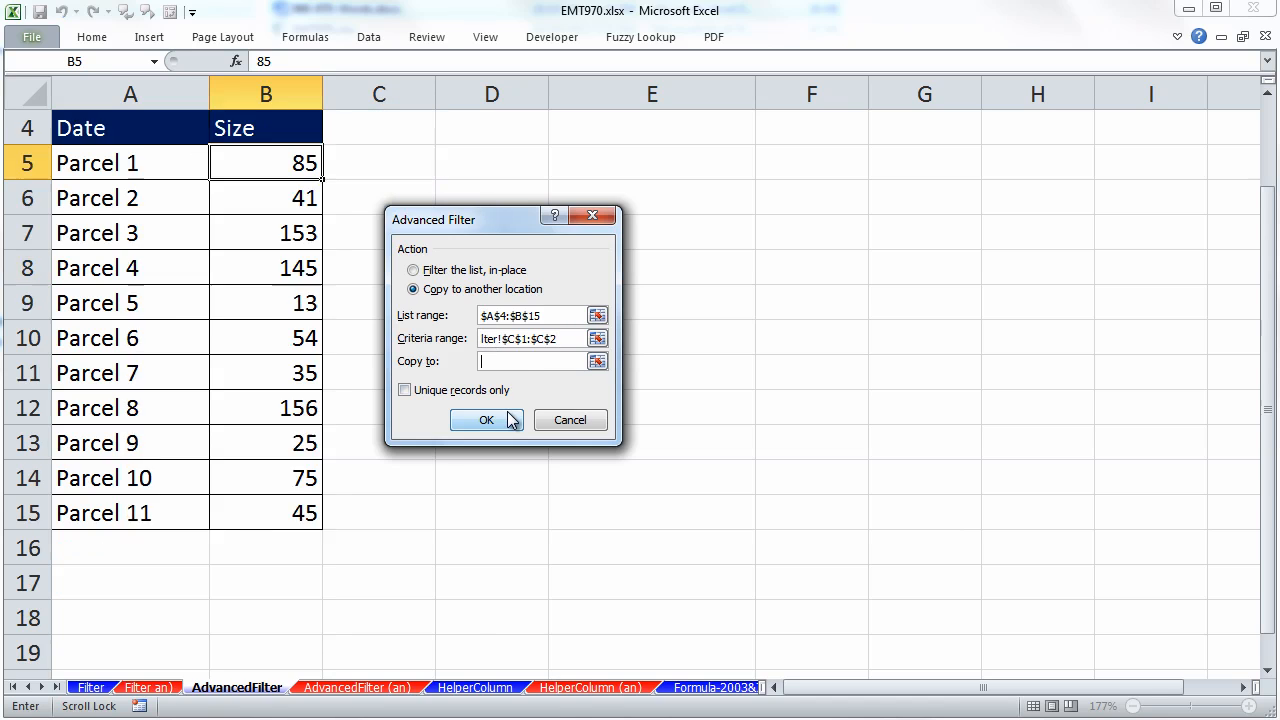
click(91, 405)
click(486, 420)
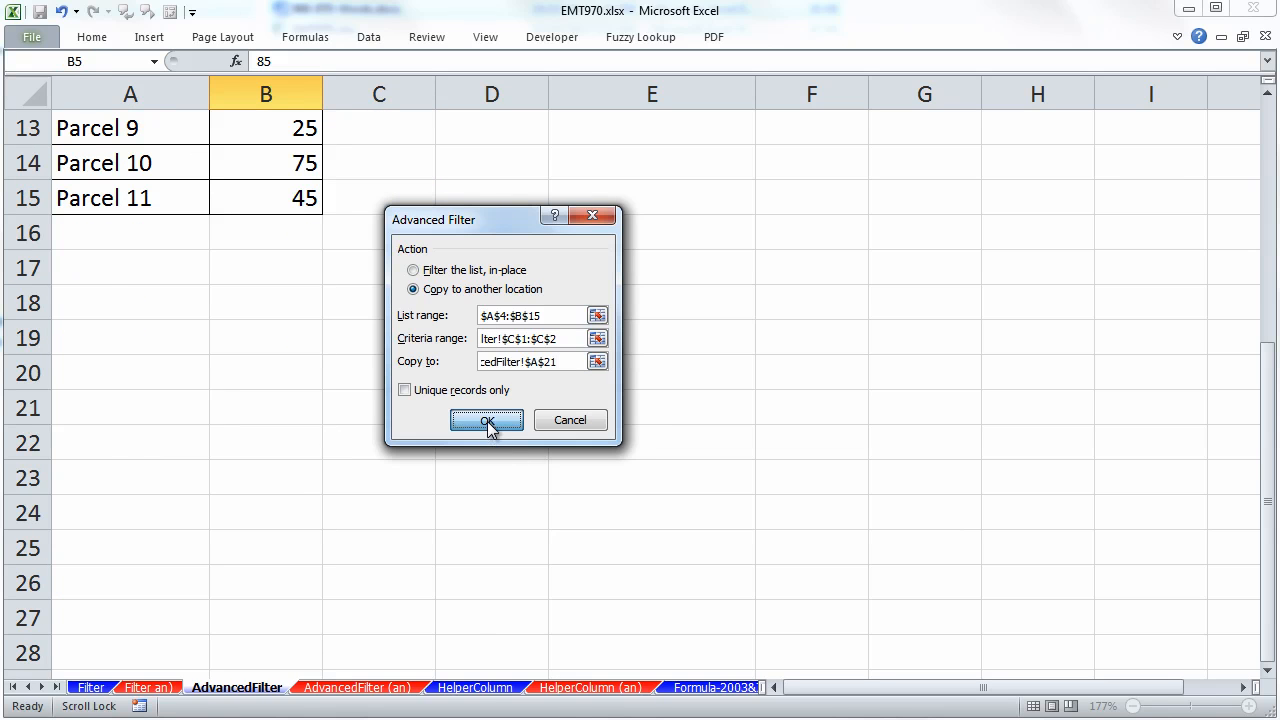
scroll(478, 412, down, 7)
scroll(470, 430, up, 2)
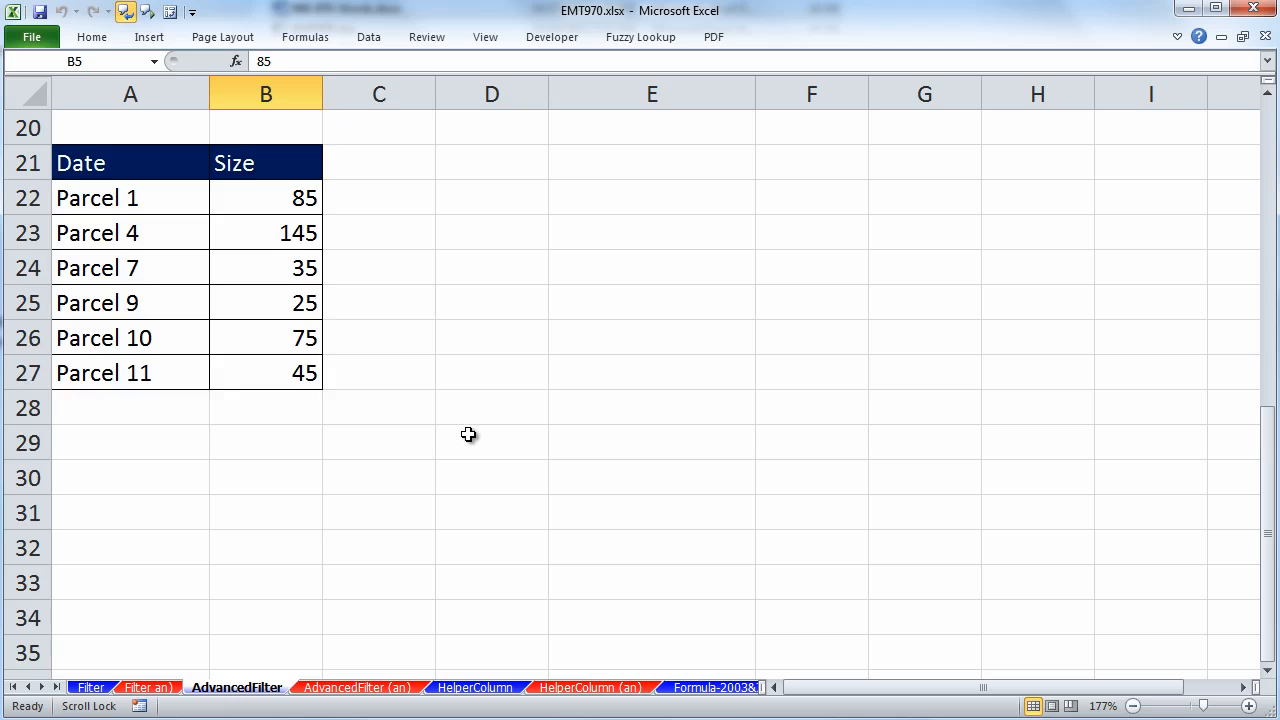
scroll(323, 494, up, 6)
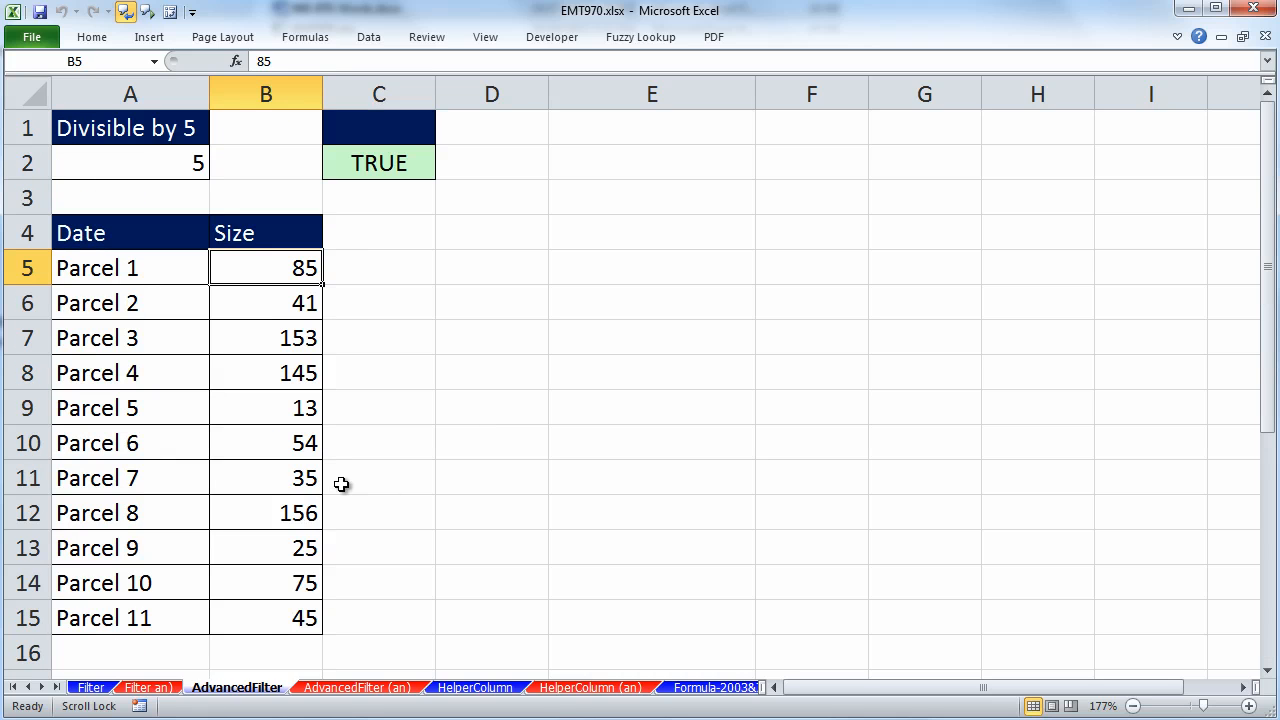
double_click(375, 175)
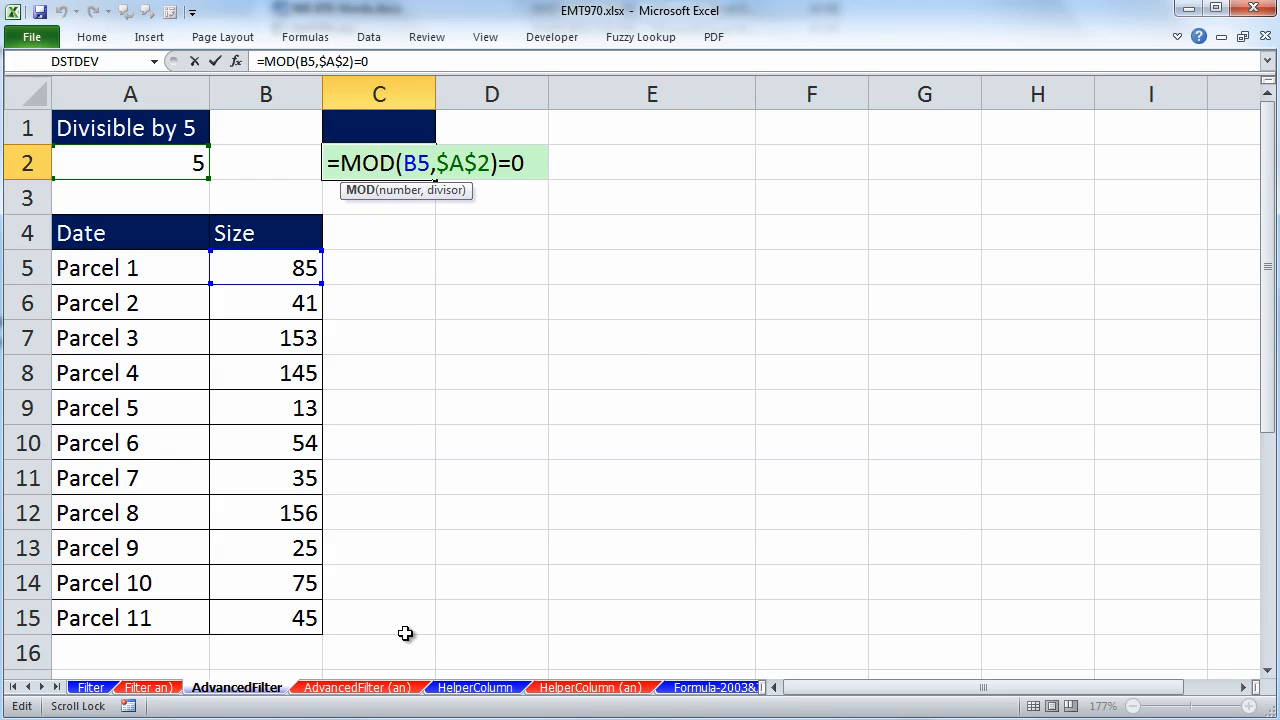
key(ctrl+Return)
click(387, 136)
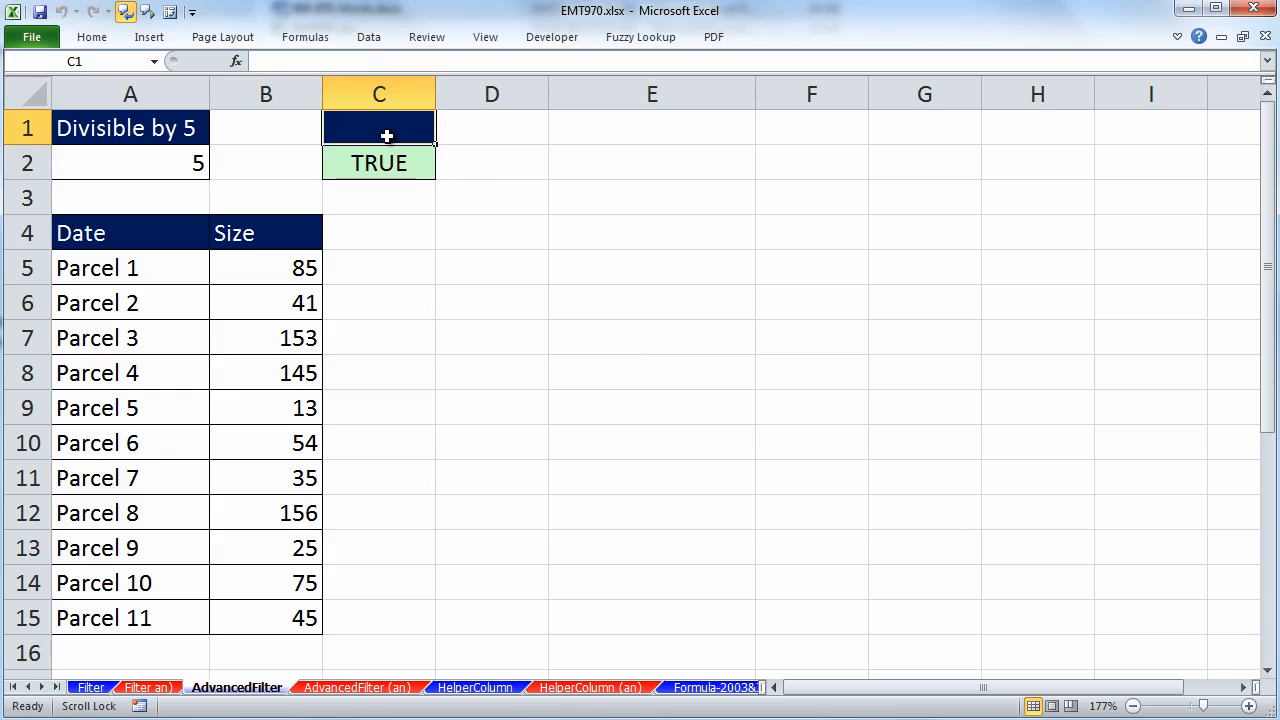
- On the HelperColumn sheet, enter =MOD(B2,$E$2)=0 in C2 and fill it down through C12
click(475, 690)
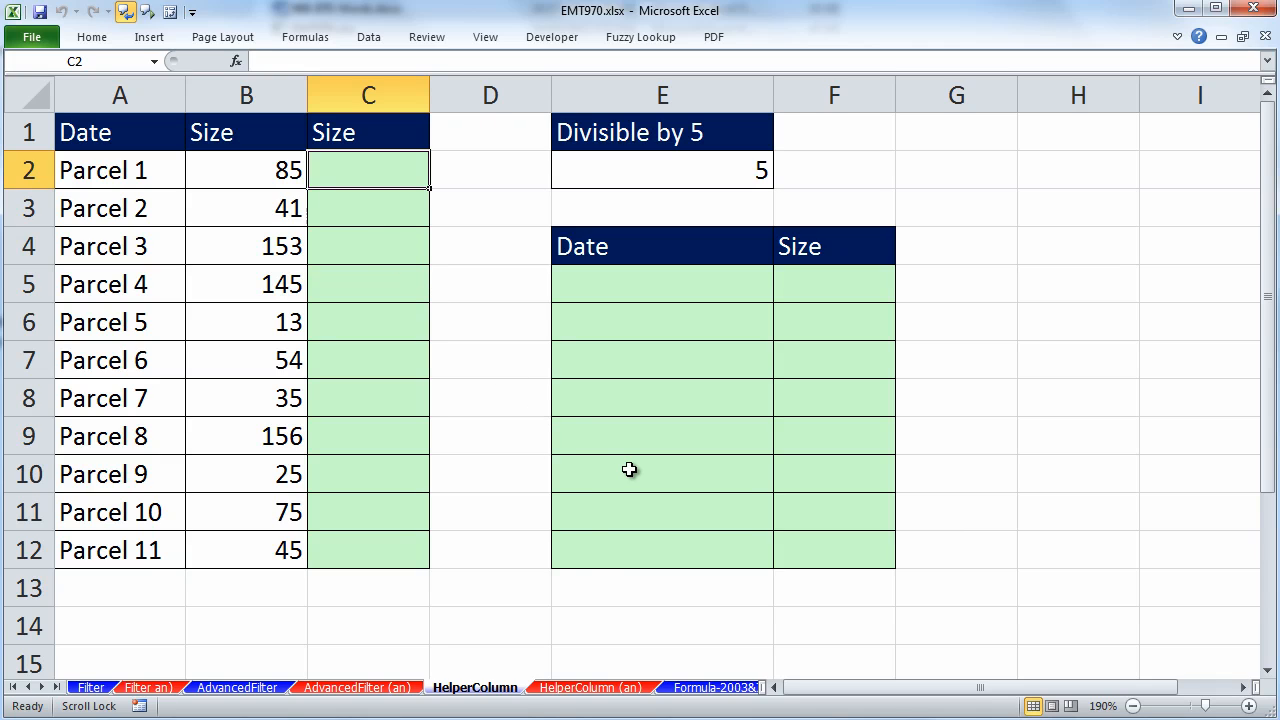
text(=mod)
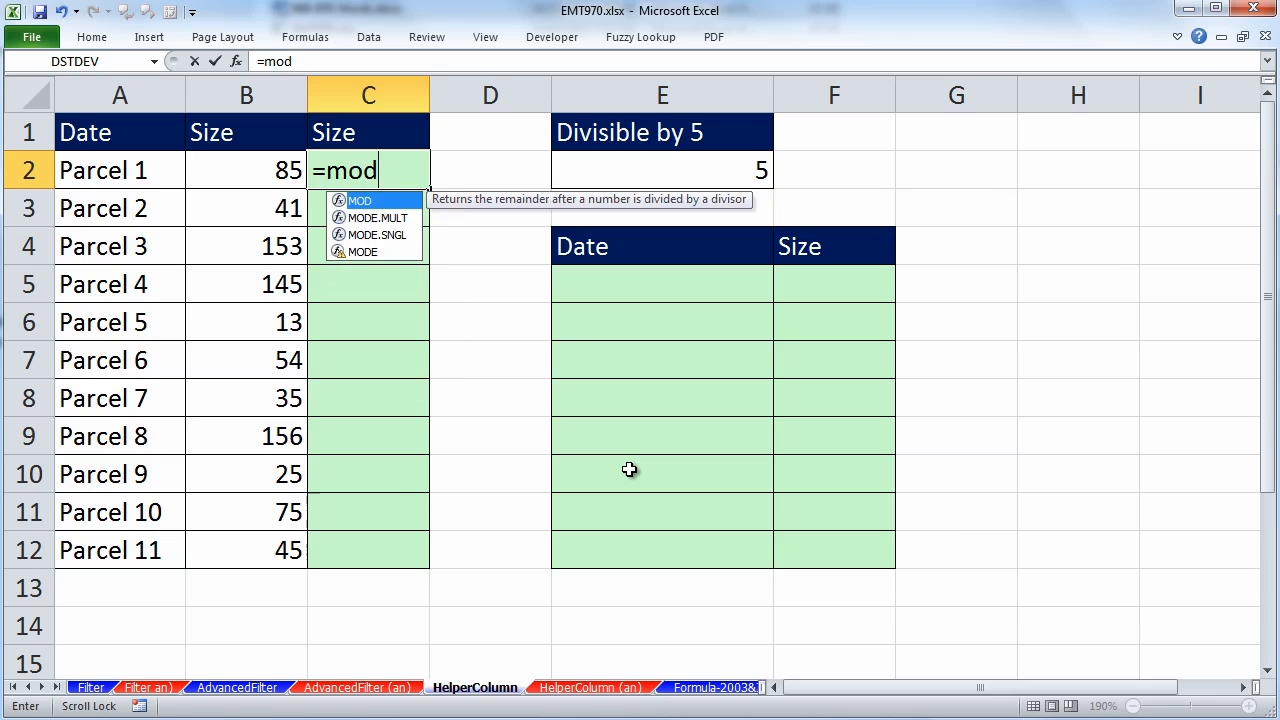
key(Tab)
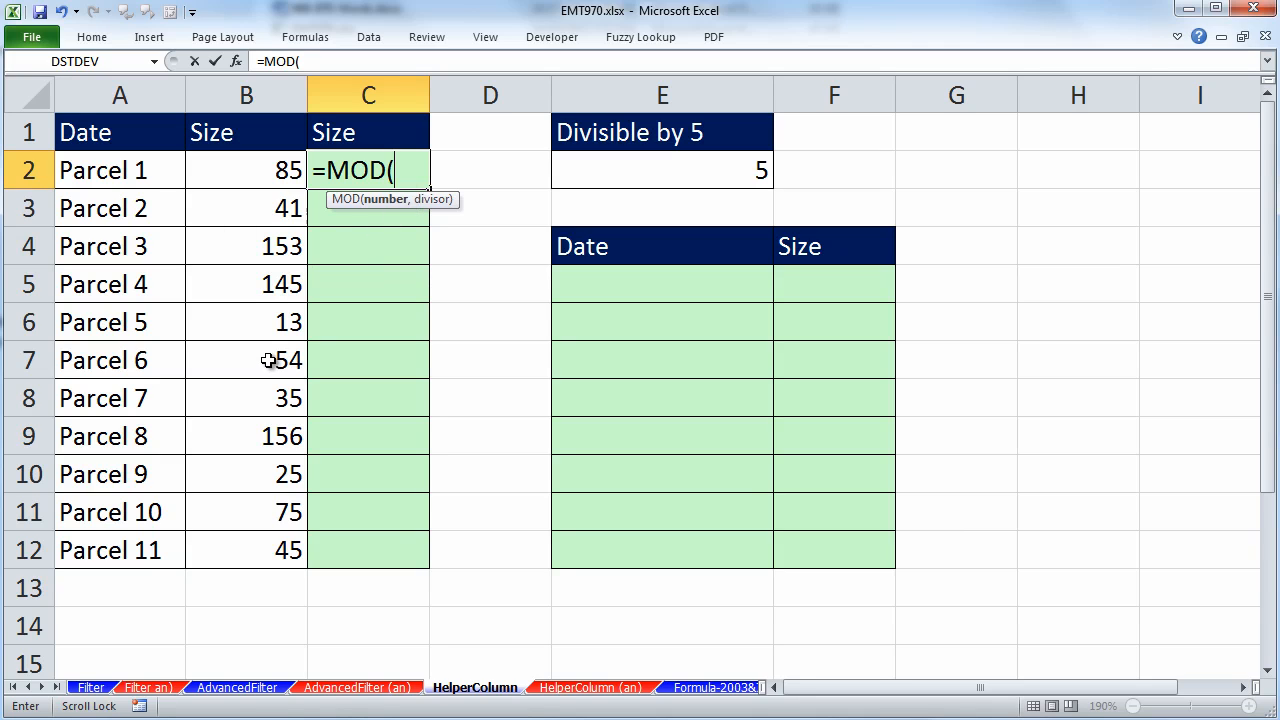
click(260, 178)
text(,)
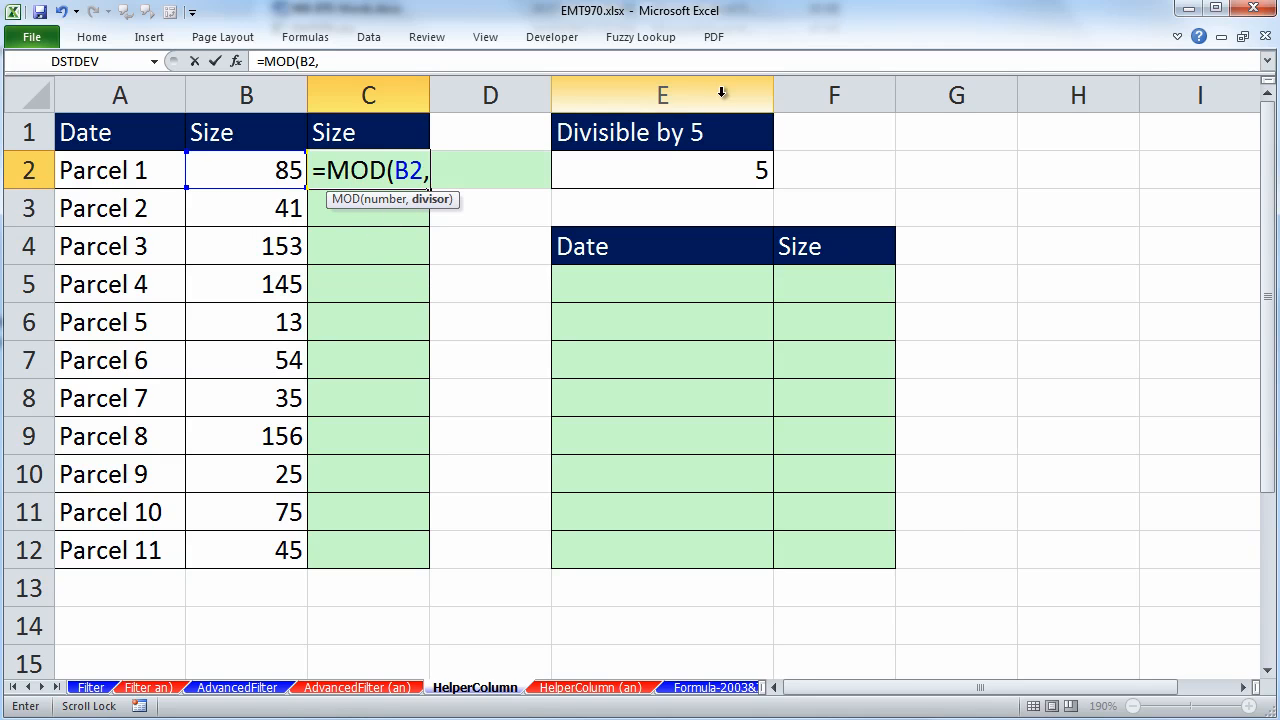
click(698, 172)
key(F4)
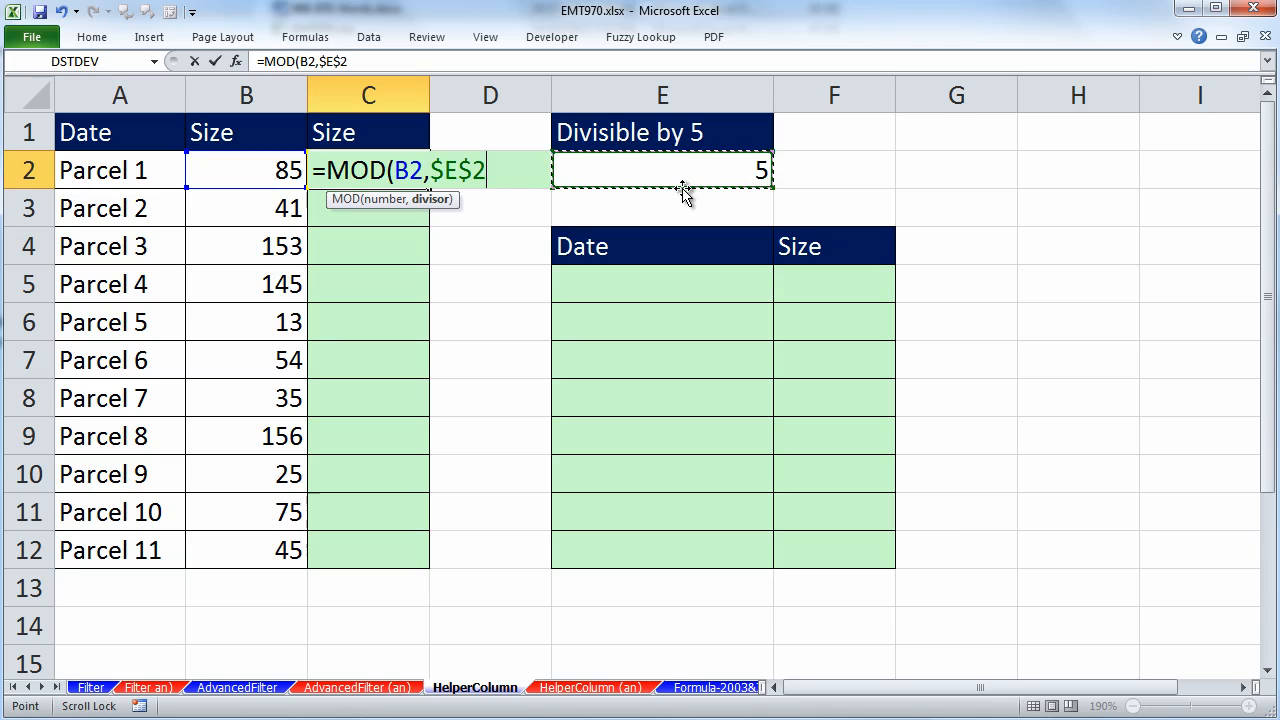
text())
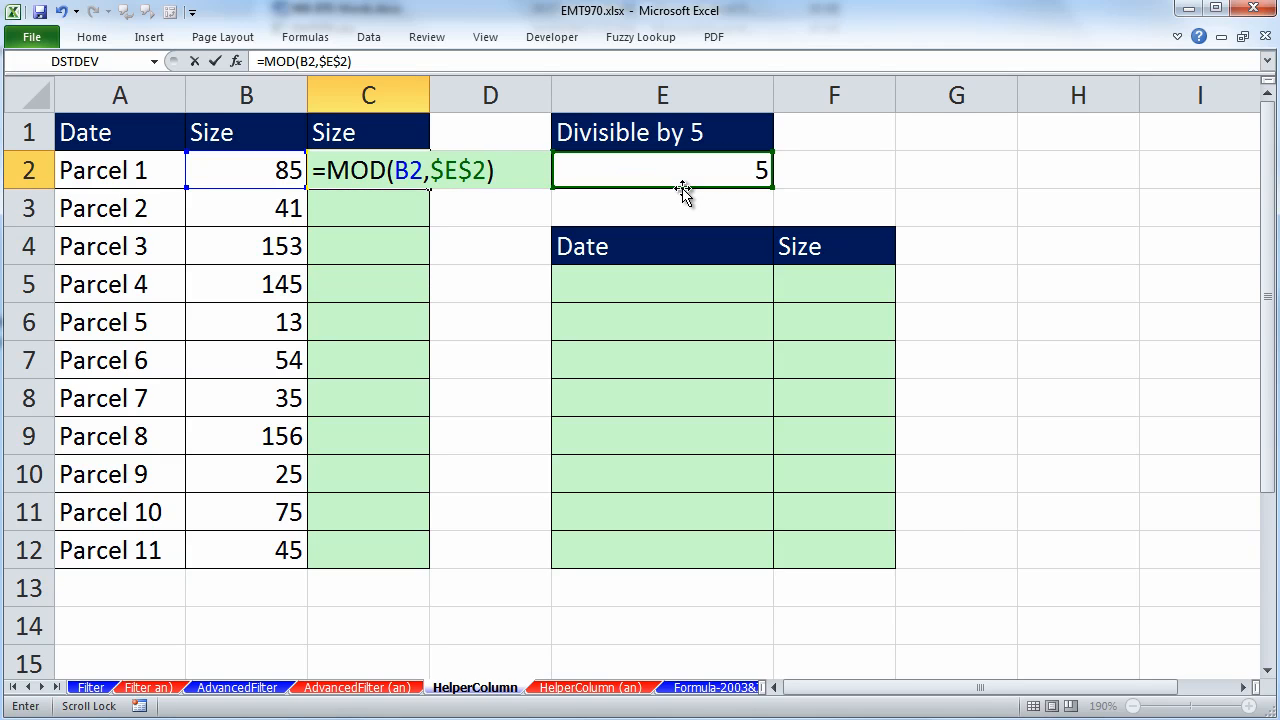
text(=0)
key(ctrl+Return)
double_click(424, 178)
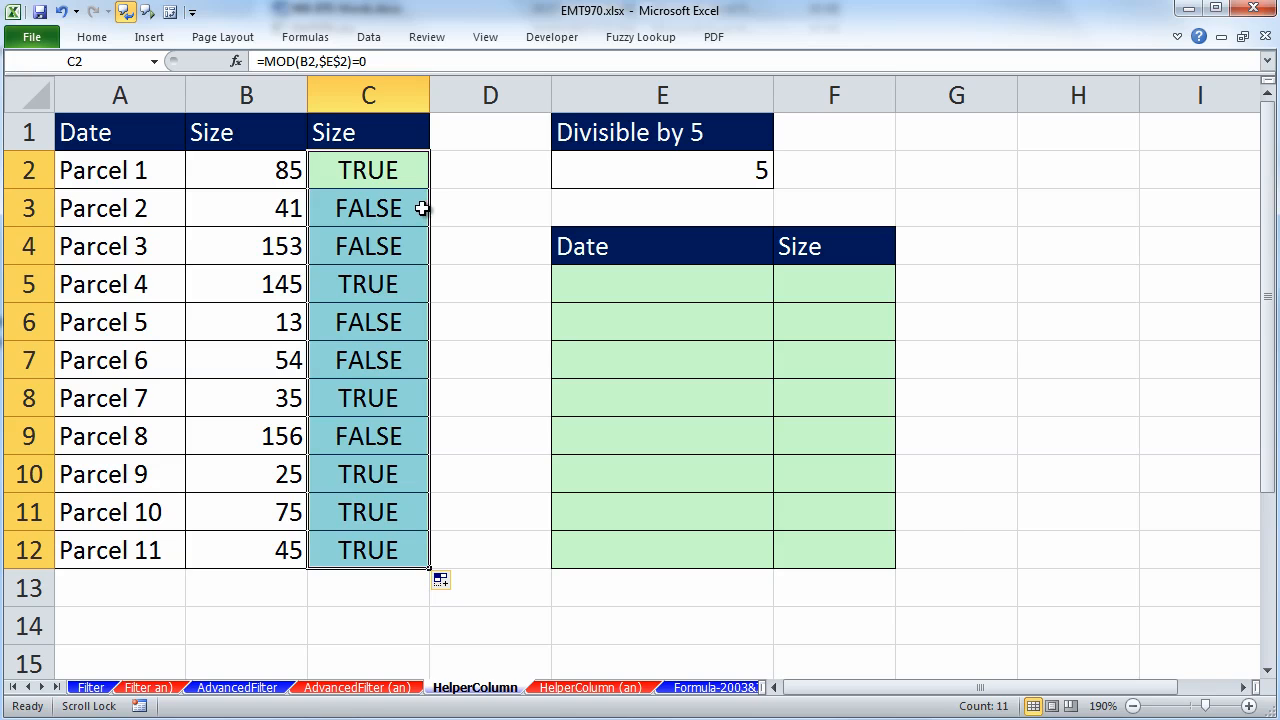
click(397, 180)
ctrl+click(386, 288)
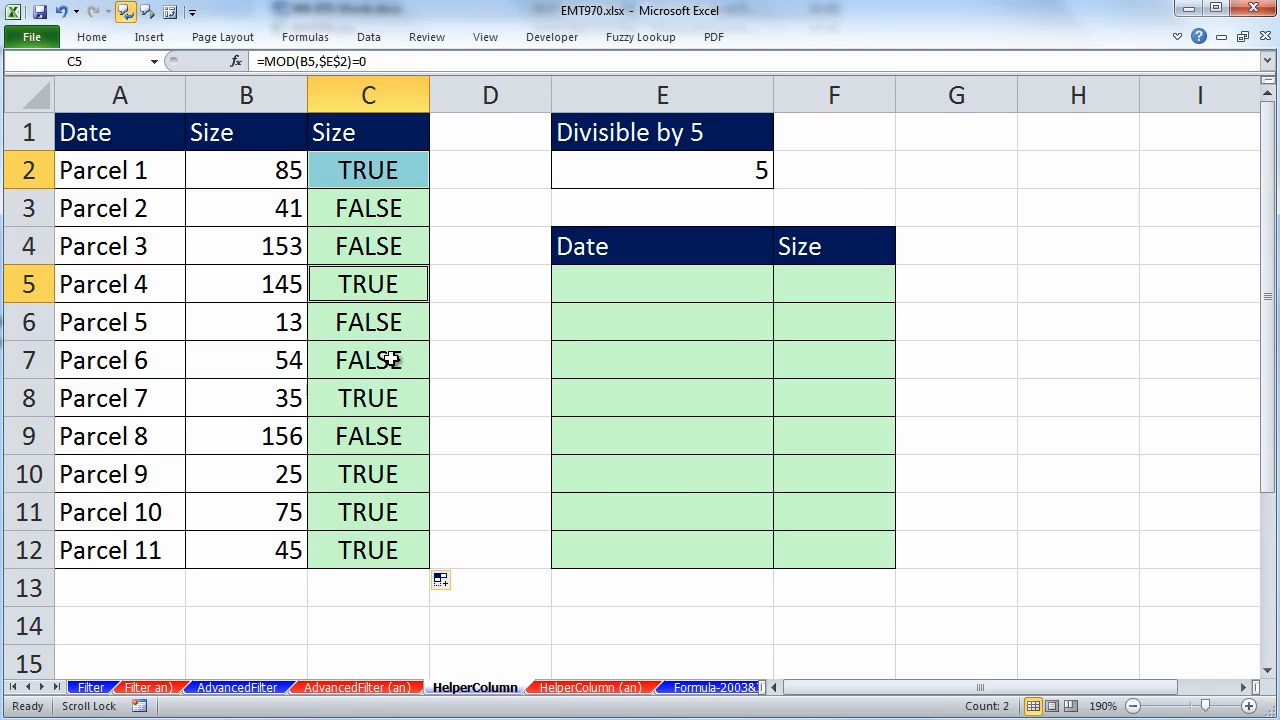
ctrl+click(384, 397)
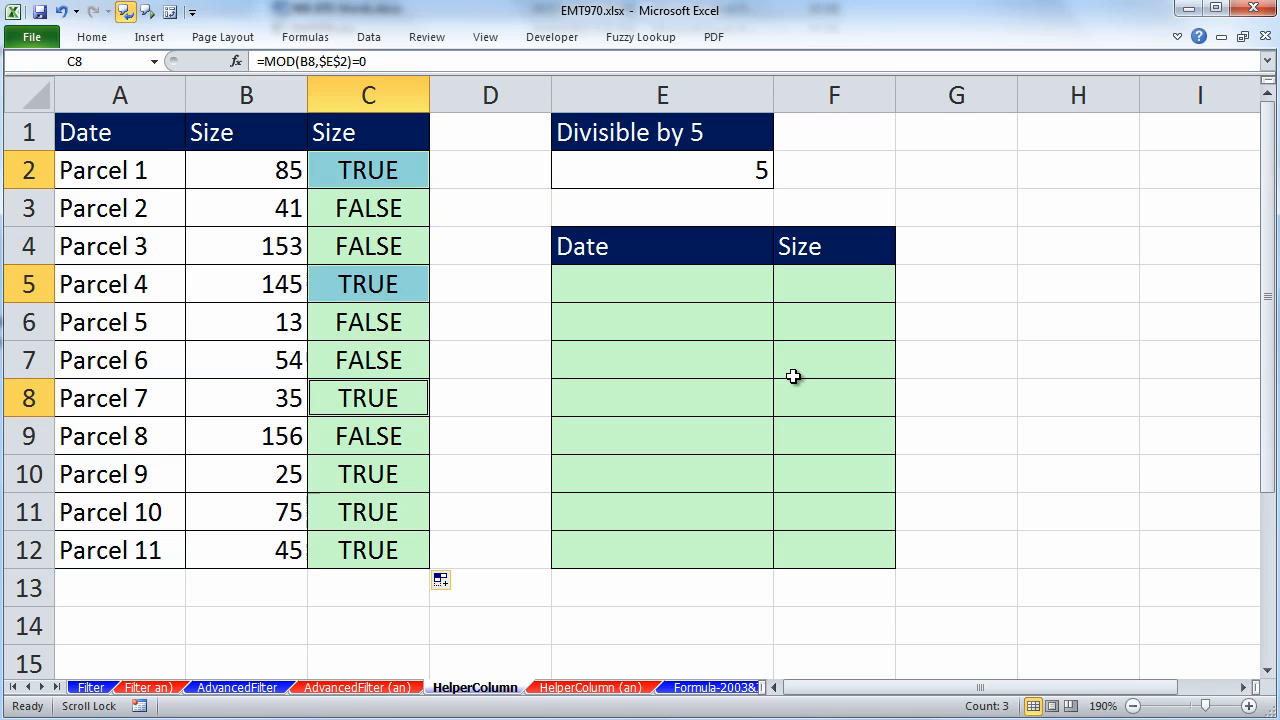
- Wrap the C2 divisibility test in SUM as =SUM(MOD(B2,$E$2)=0) and fill it down through C12
double_click(409, 168)
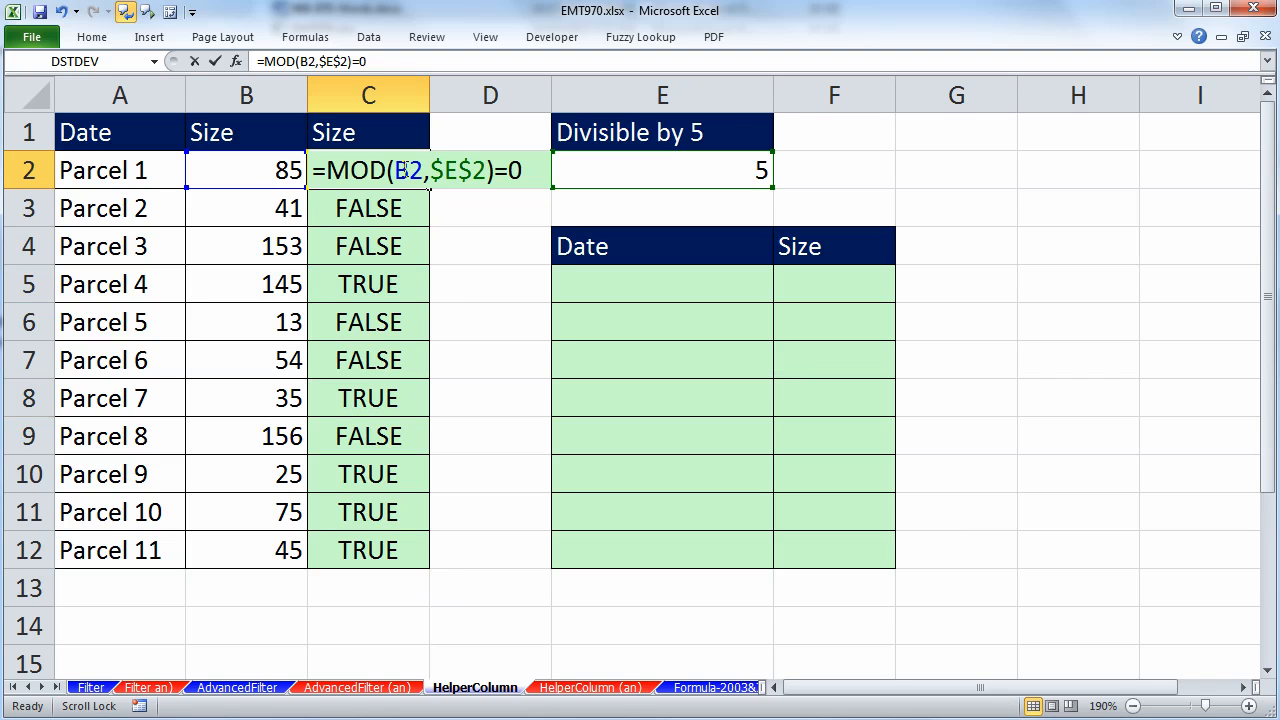
click(325, 170)
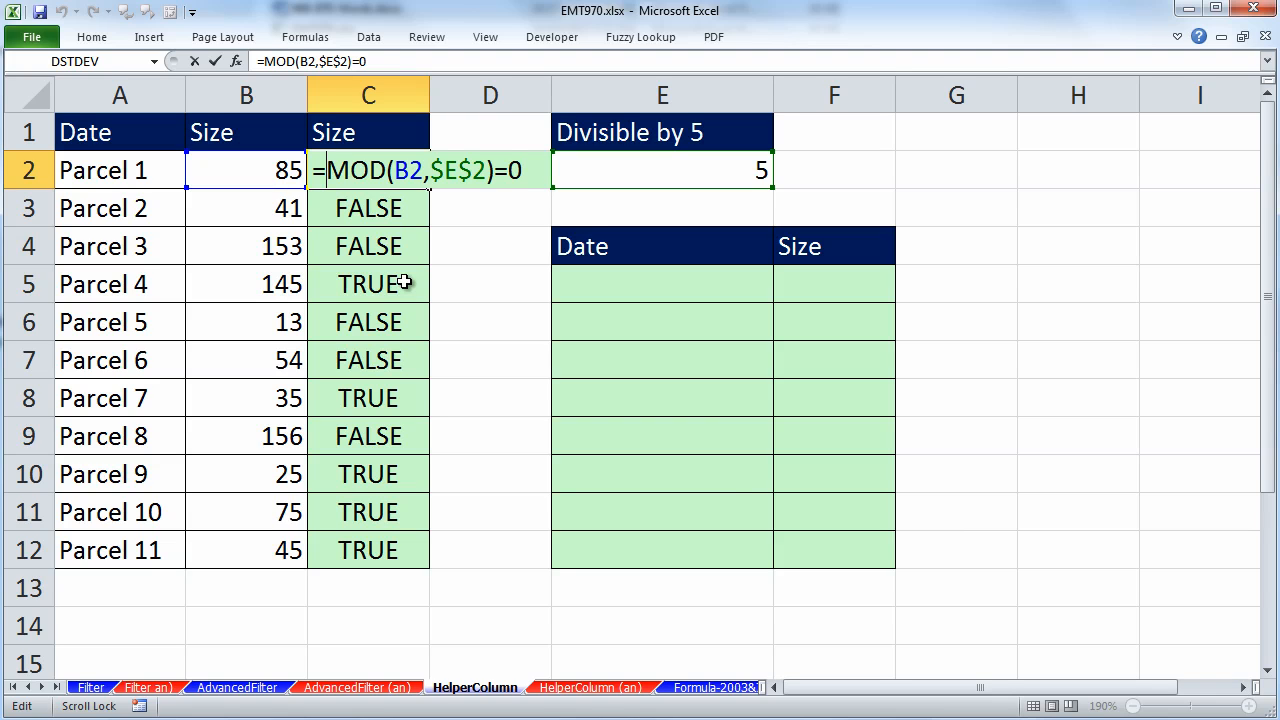
text(sum)
key(Tab)
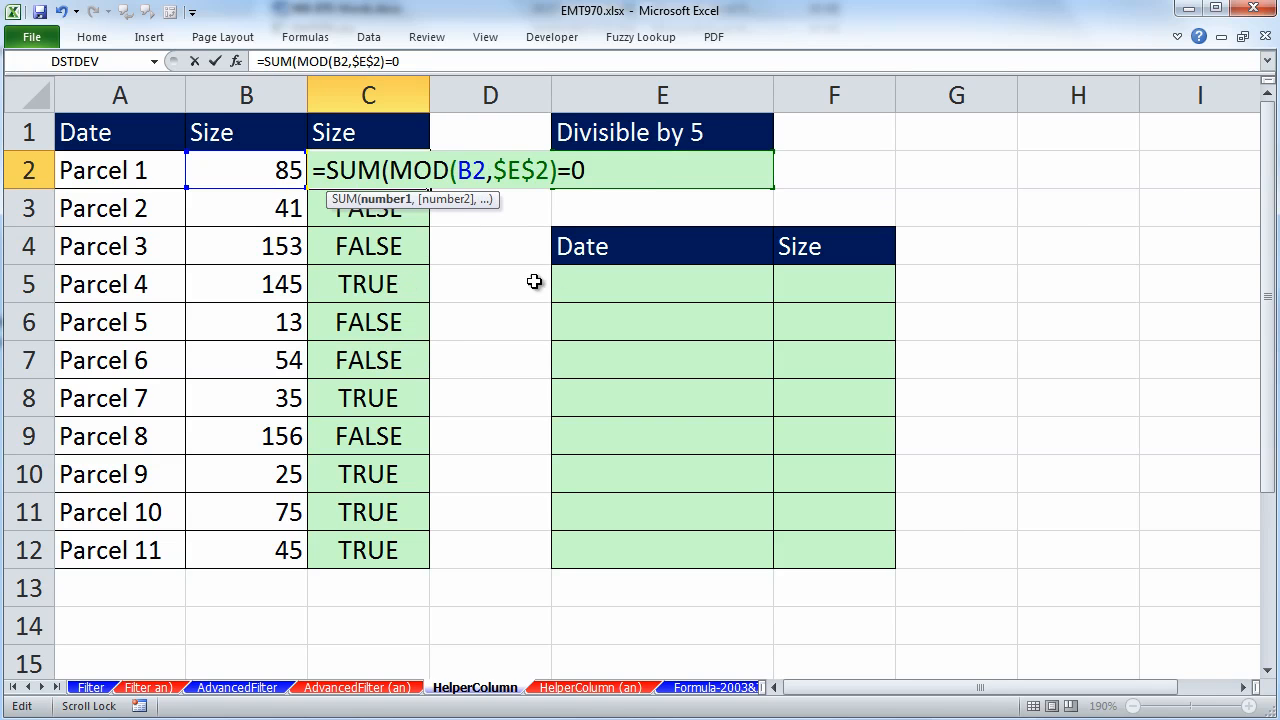
click(597, 170)
text())
key(ctrl+Return)
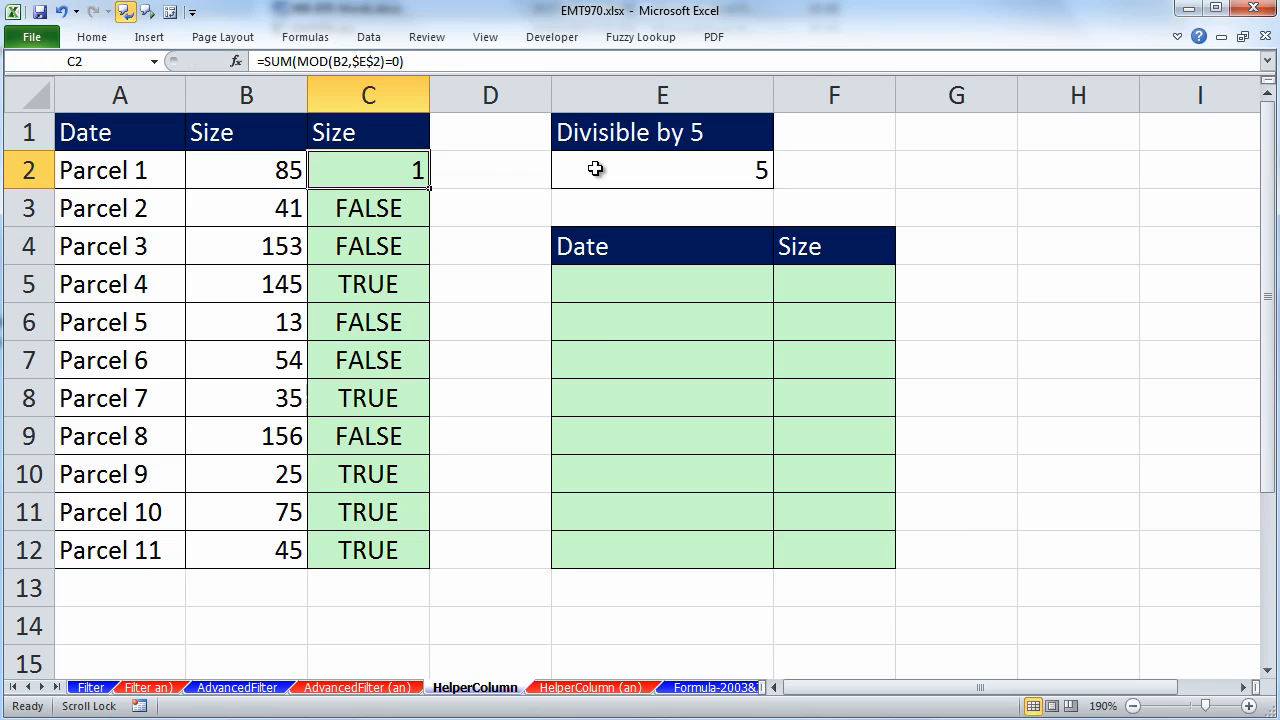
double_click(431, 188)
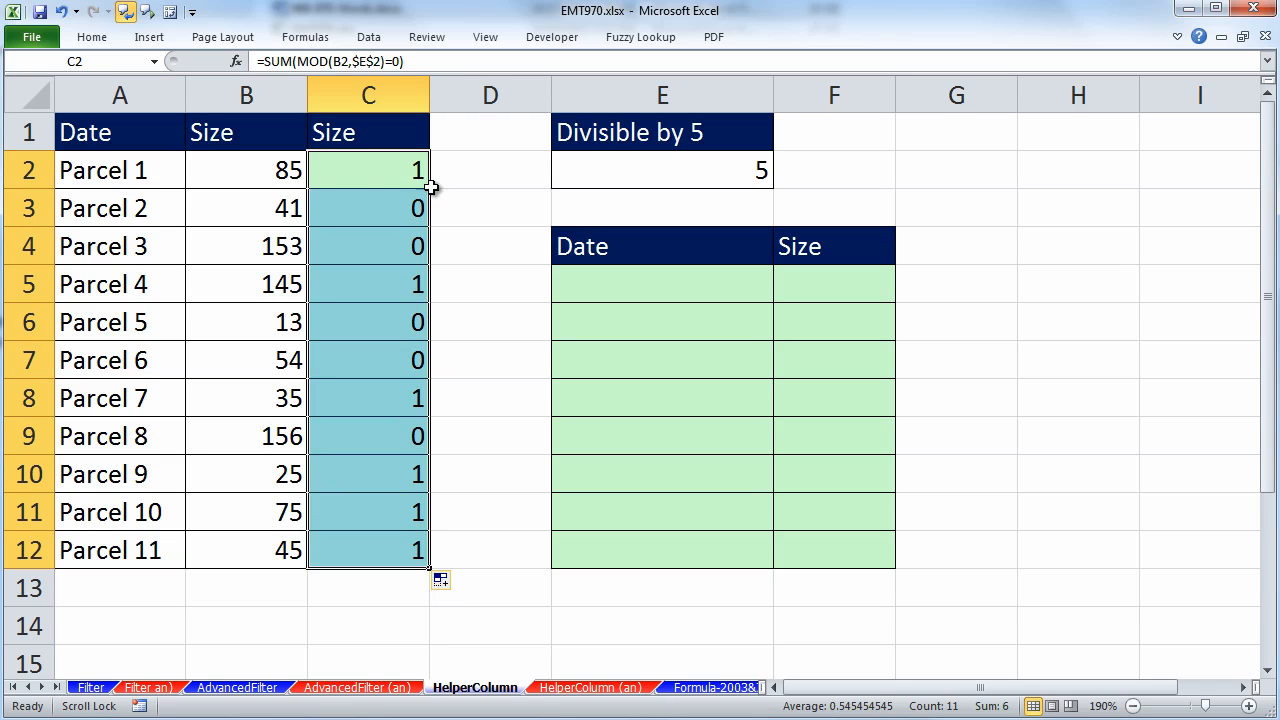
- Add the cell above as a second SUM argument in C2, =SUM(MOD(B2,$E$2)=0,C1), and fill it down through C12
double_click(335, 163)
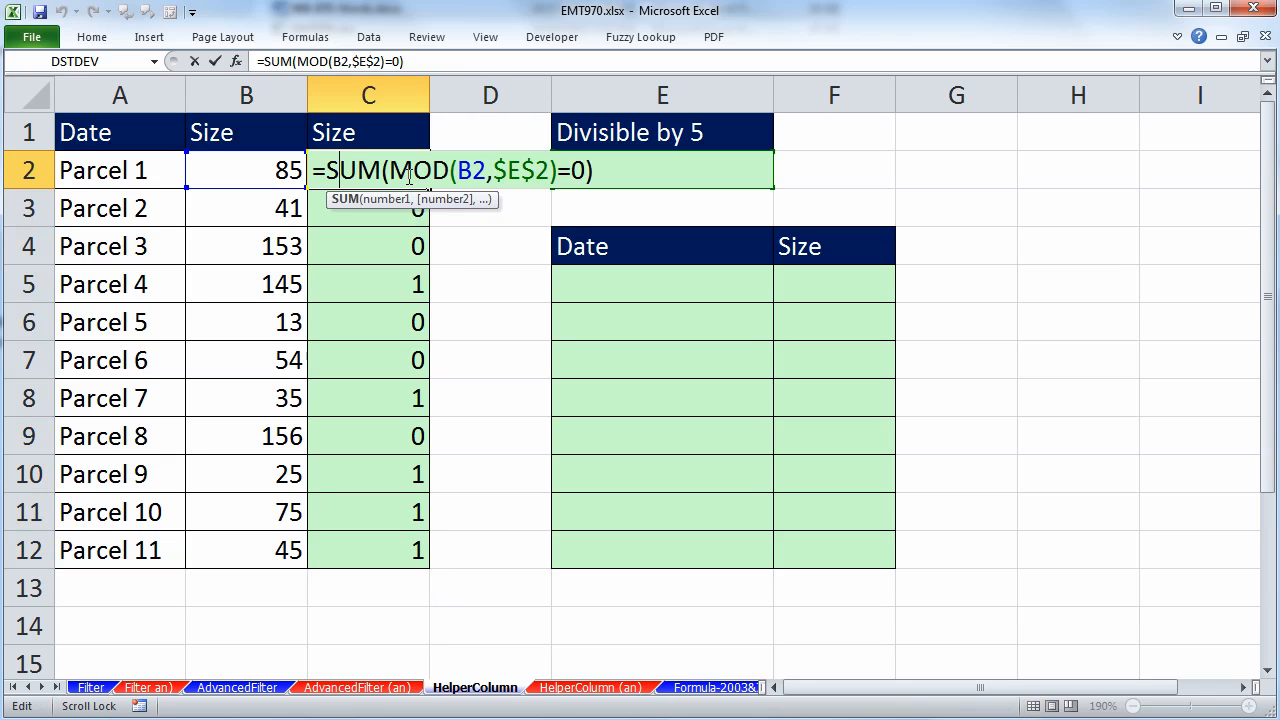
click(585, 171)
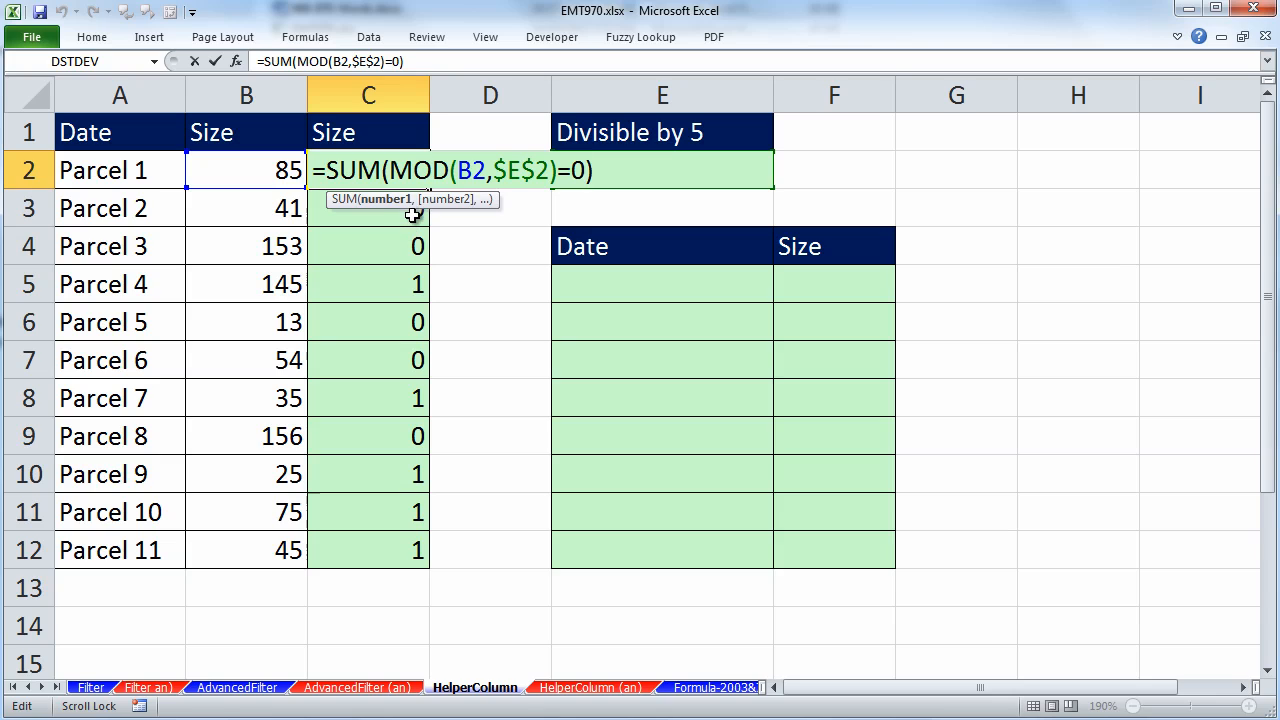
text(,)
click(387, 138)
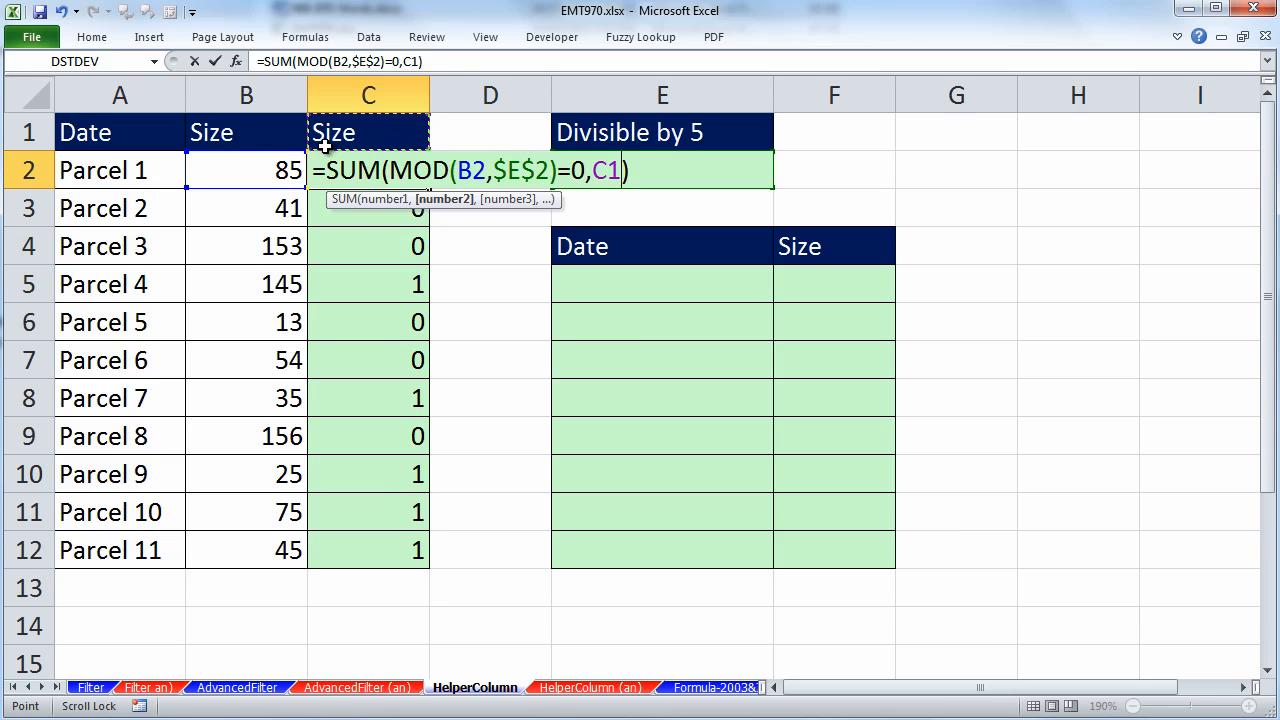
drag(390, 170, 584, 174)
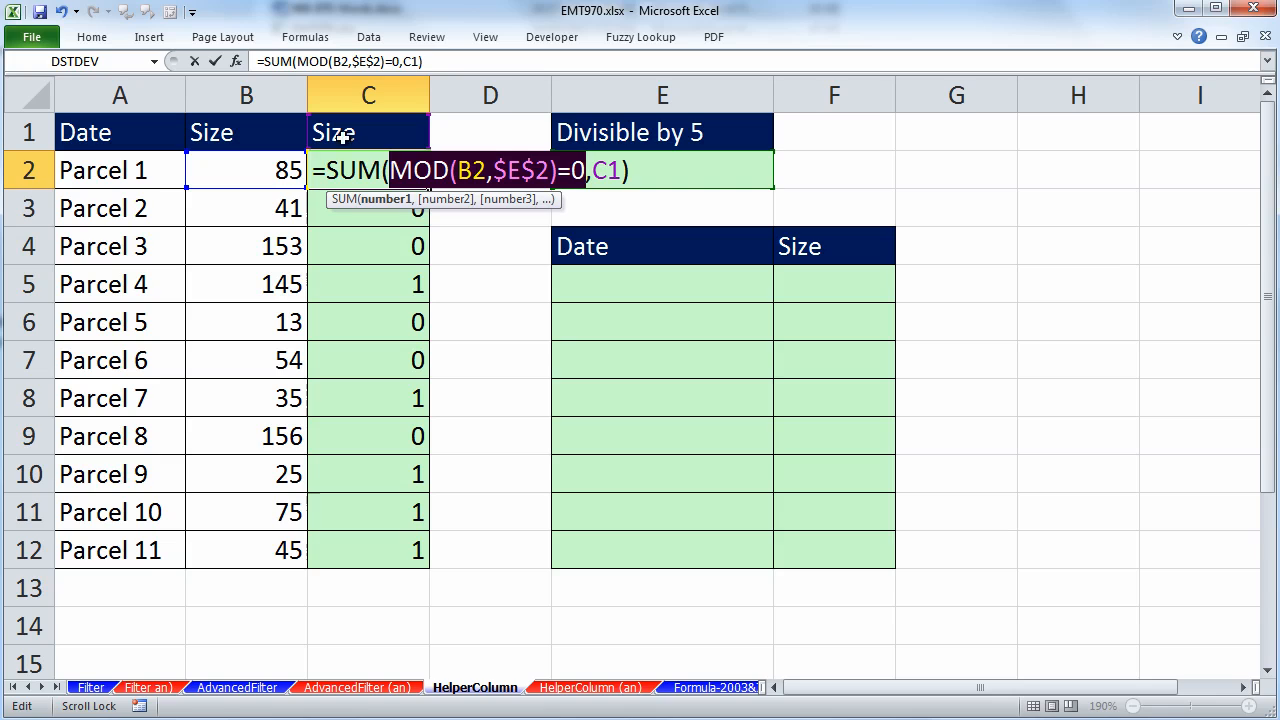
key(ctrl+Return)
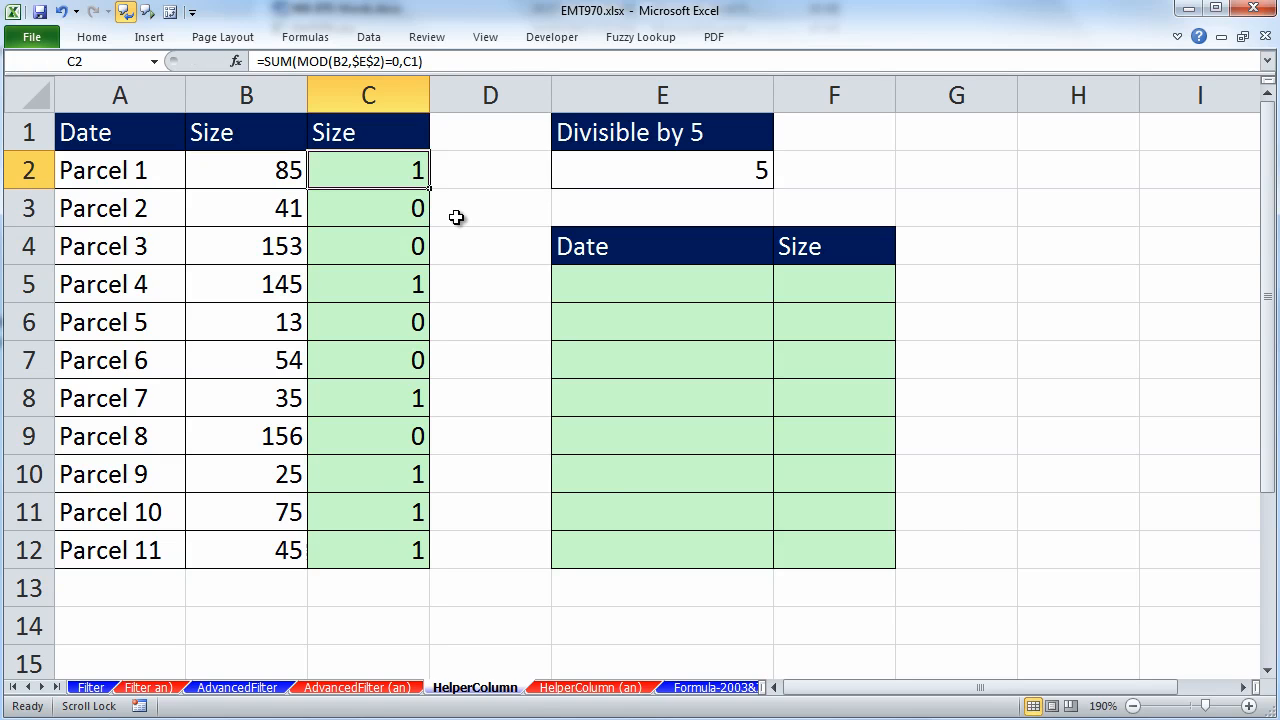
drag(421, 185, 424, 566)
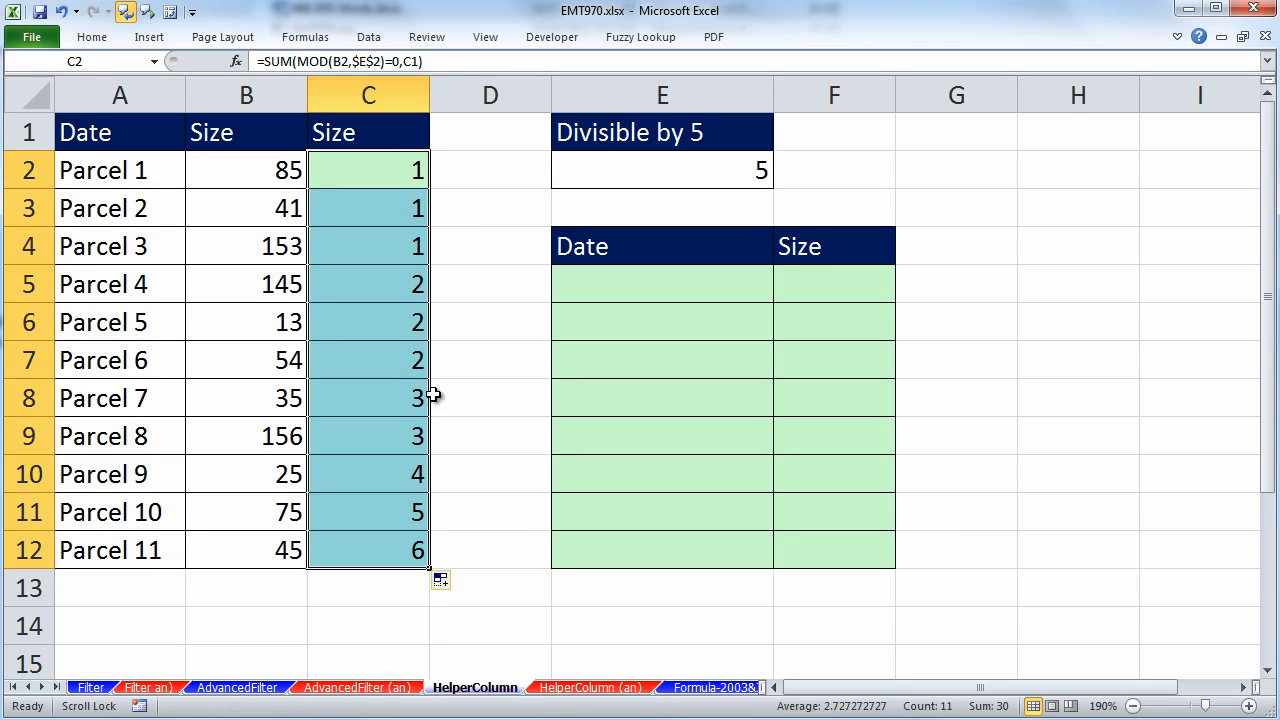
click(357, 171)
ctrl+click(361, 290)
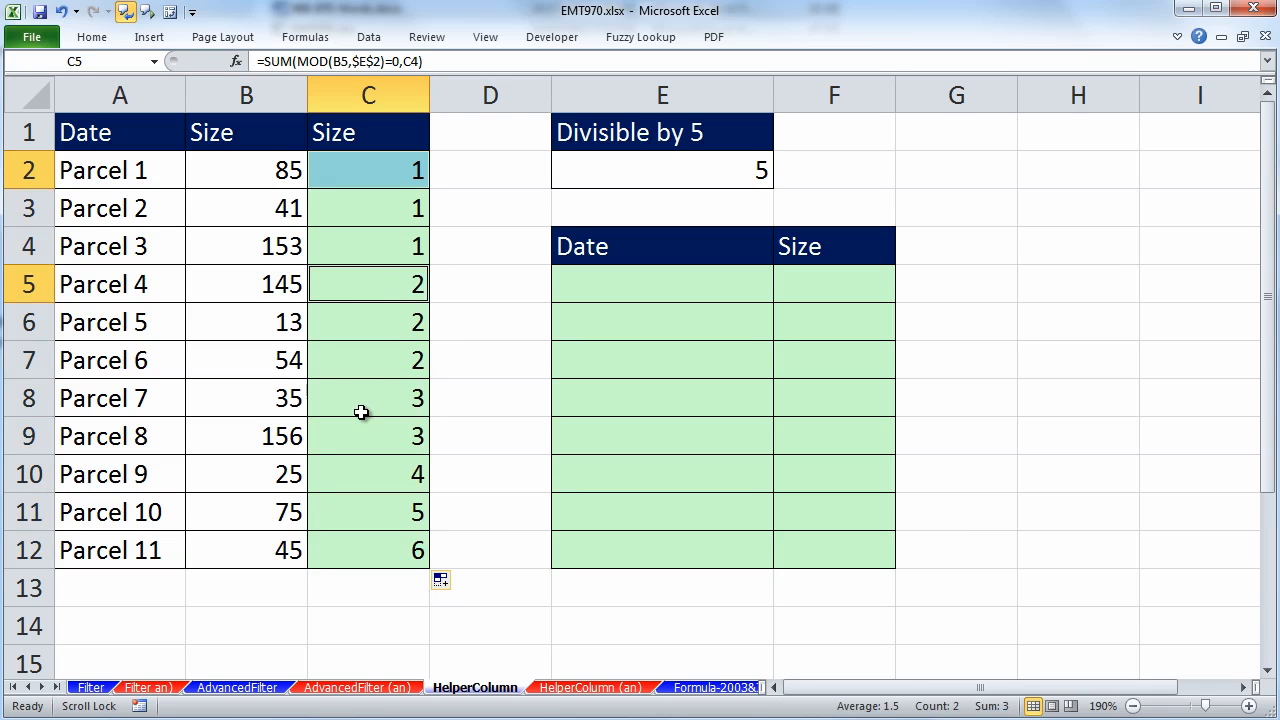
ctrl+click(366, 398)
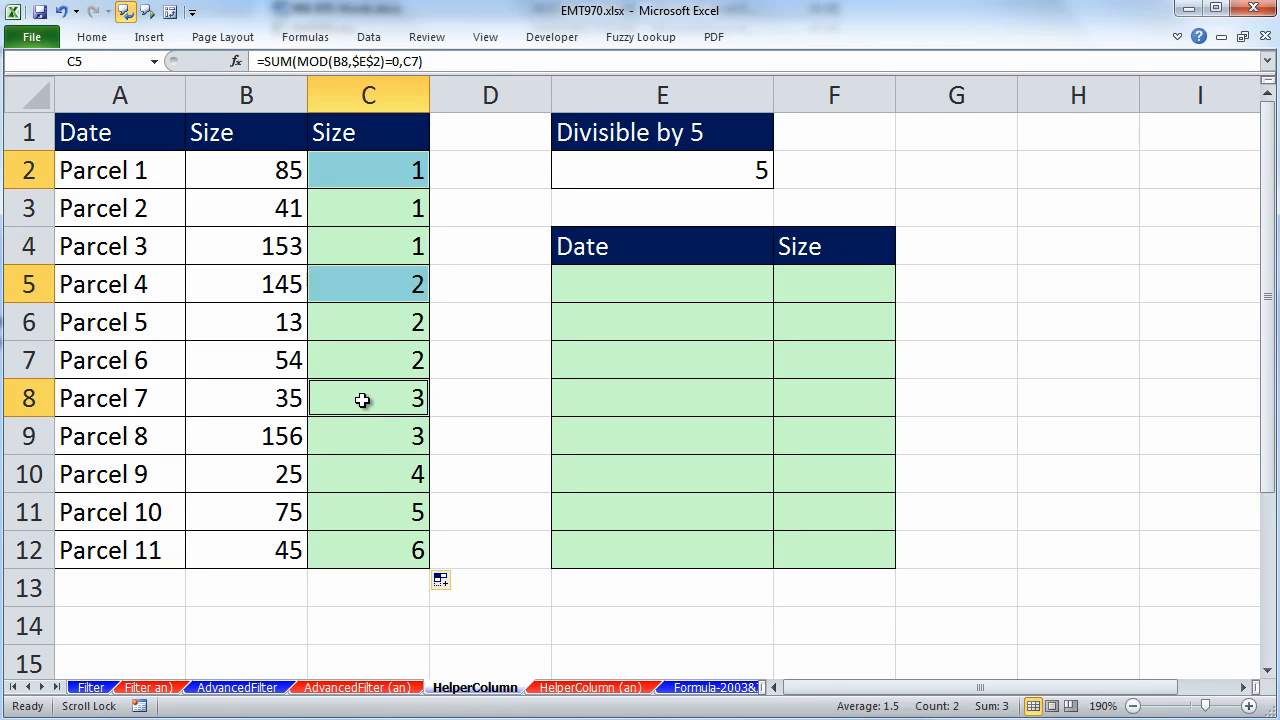
- Highlight the remaining helper cells where the cumulative count increases: C10, C11 and C12
ctrl+click(366, 478)
ctrl+click(355, 512)
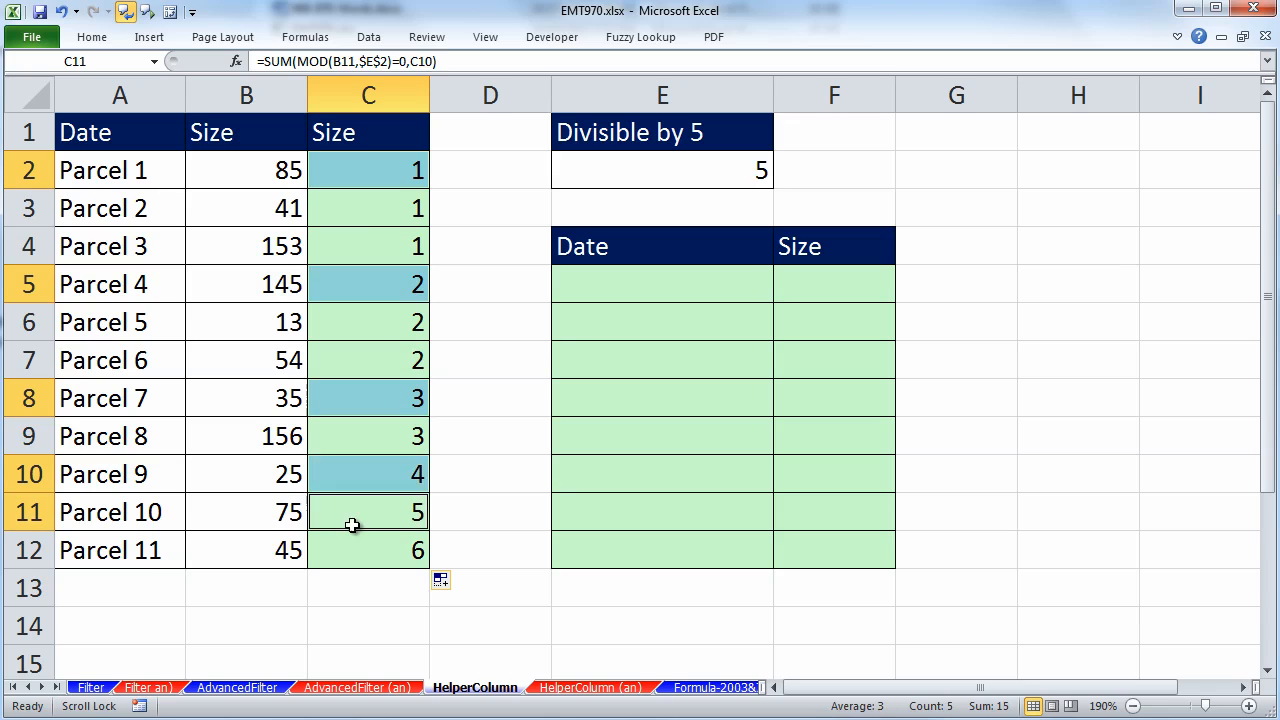
ctrl+click(352, 545)
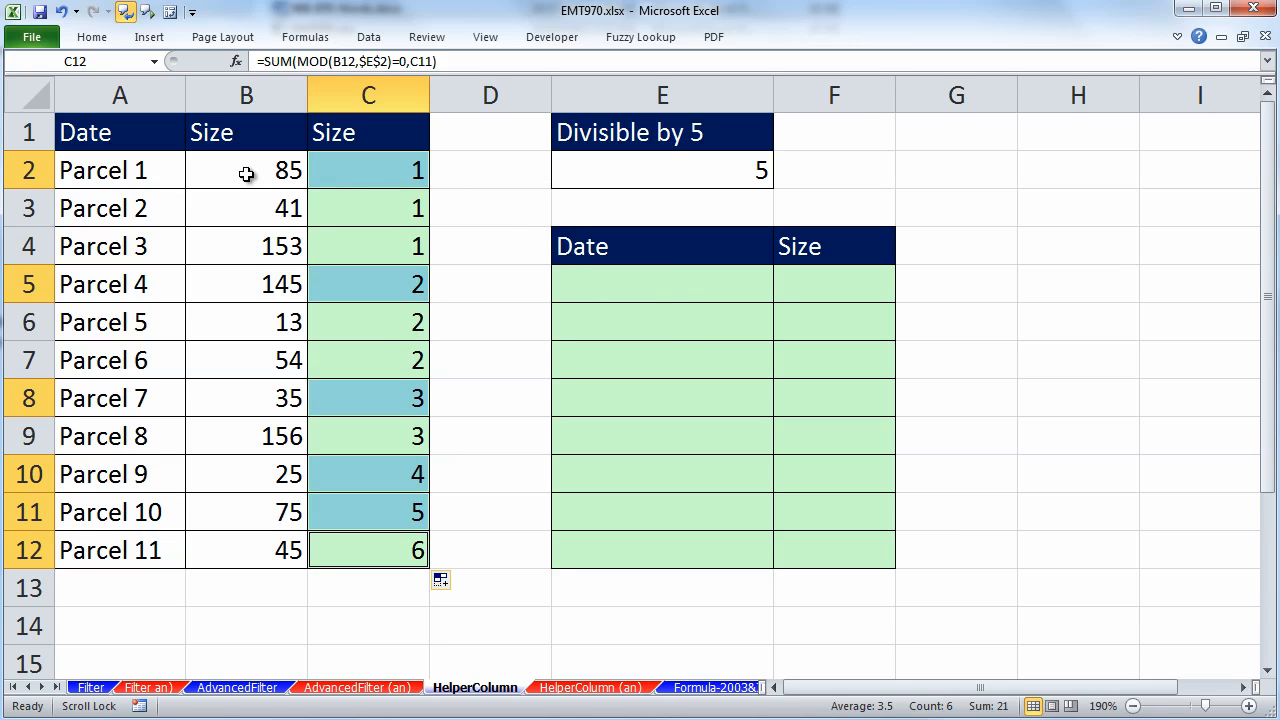
- Begin an INDEX formula in E5 with the row-locked parcel range A$2:A$12 as its array
click(645, 288)
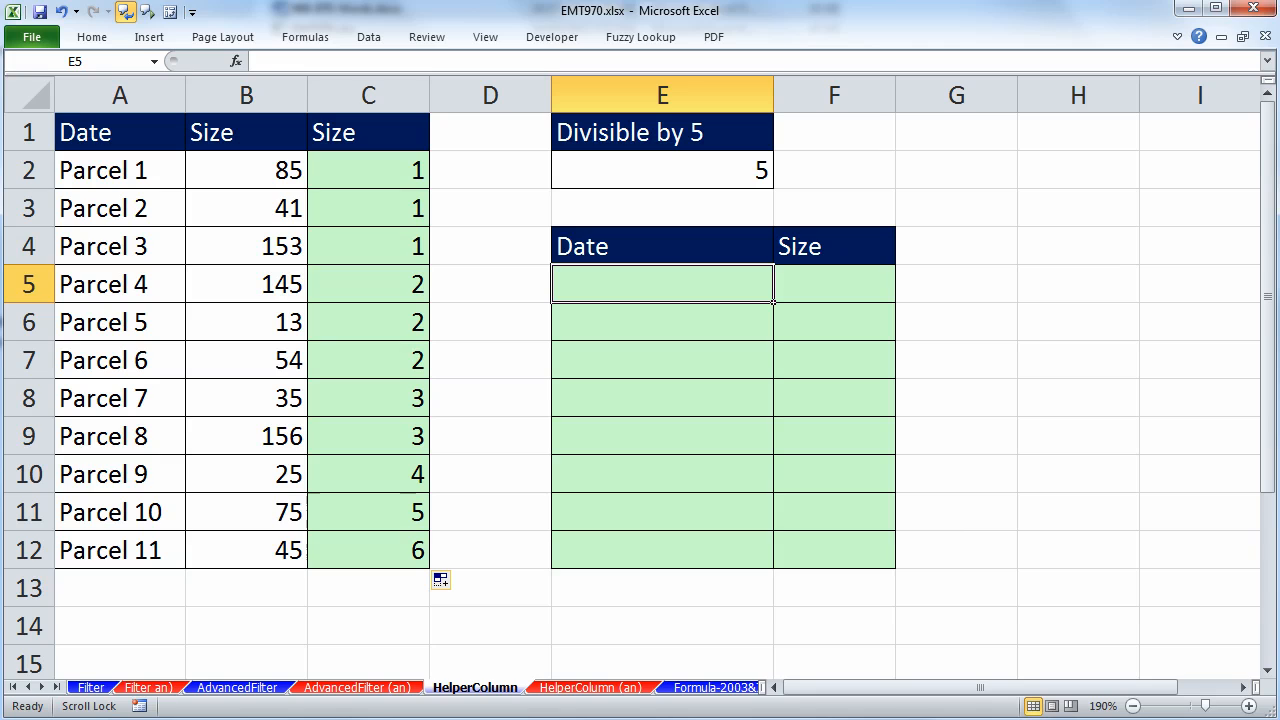
text(in)
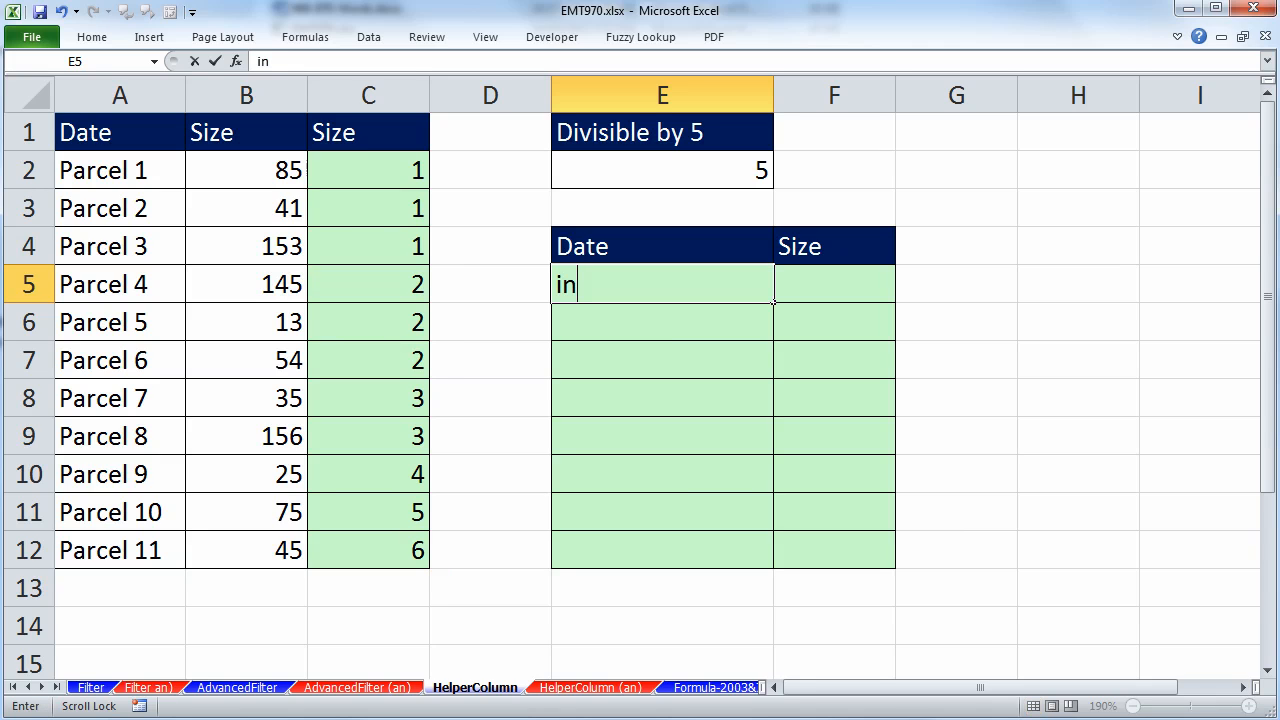
text(=in)
key(Tab)
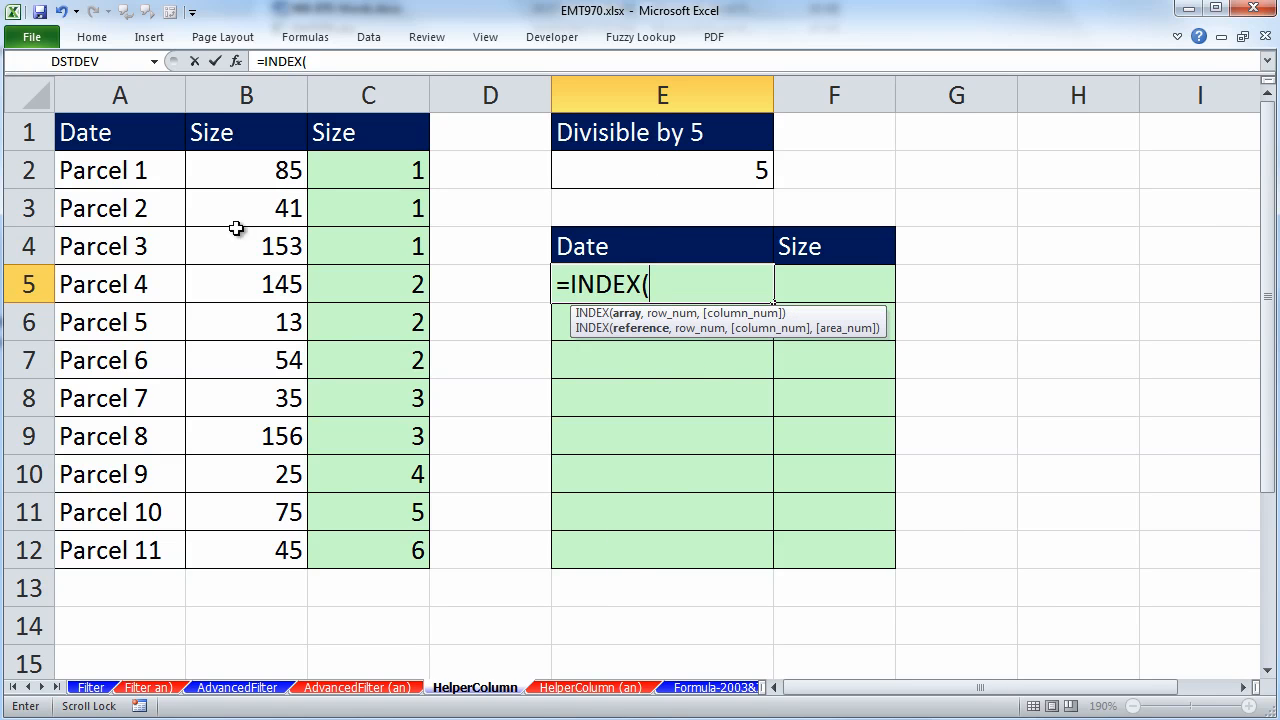
drag(110, 170, 104, 540)
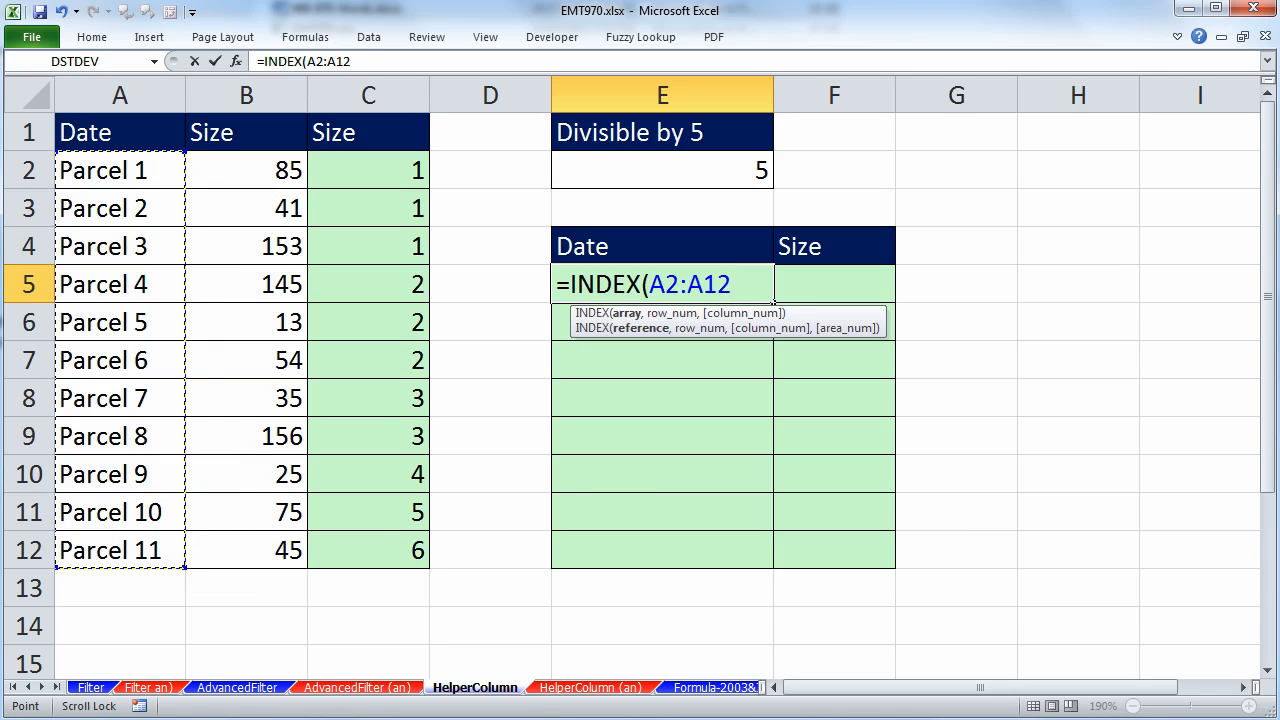
key(F4)
key(F4)
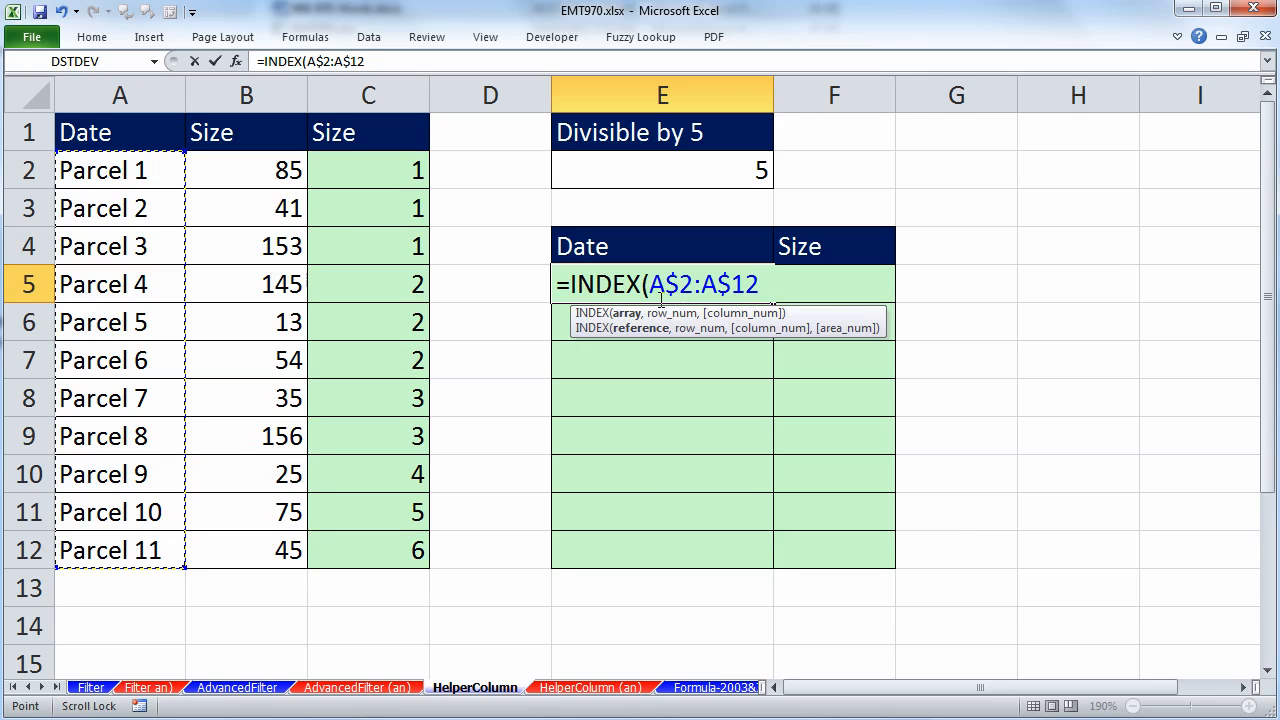
text(,)
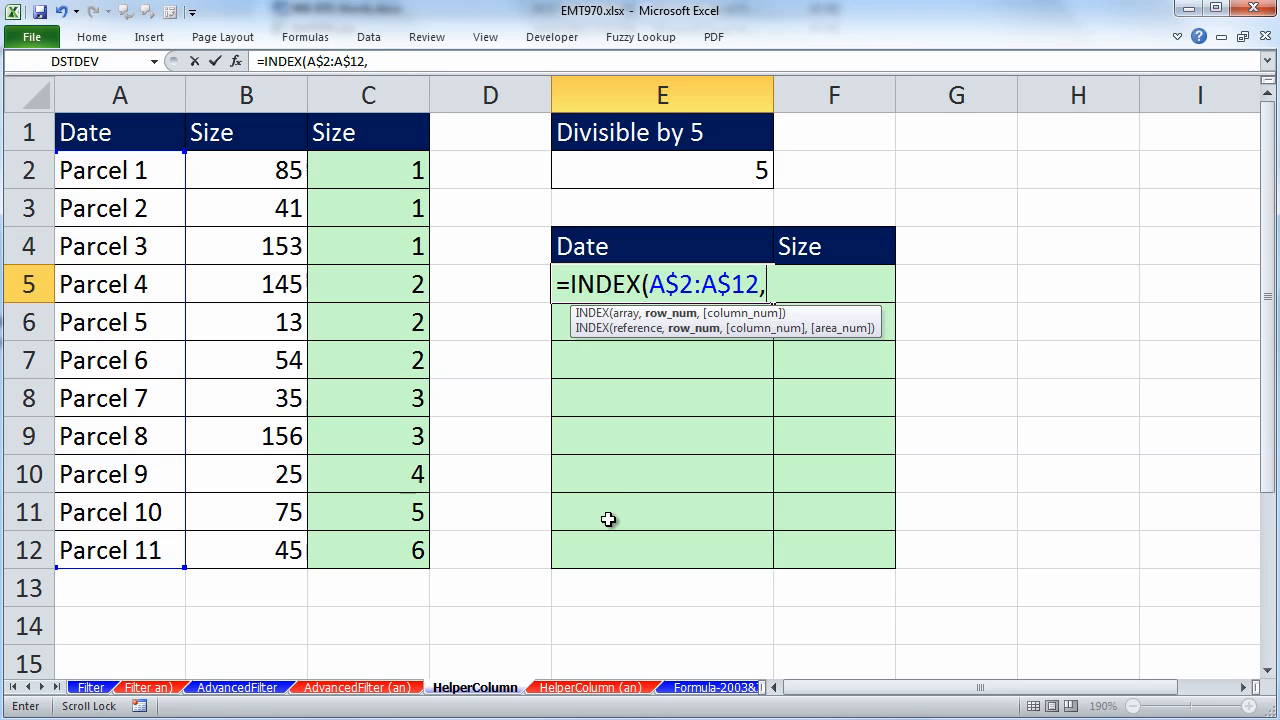
- Nest MATCH as the row number in the E5 formula, with ROWS(E$5:E5) as its lookup value
text(mas)
key(BackSpace)
key(BackSpace)
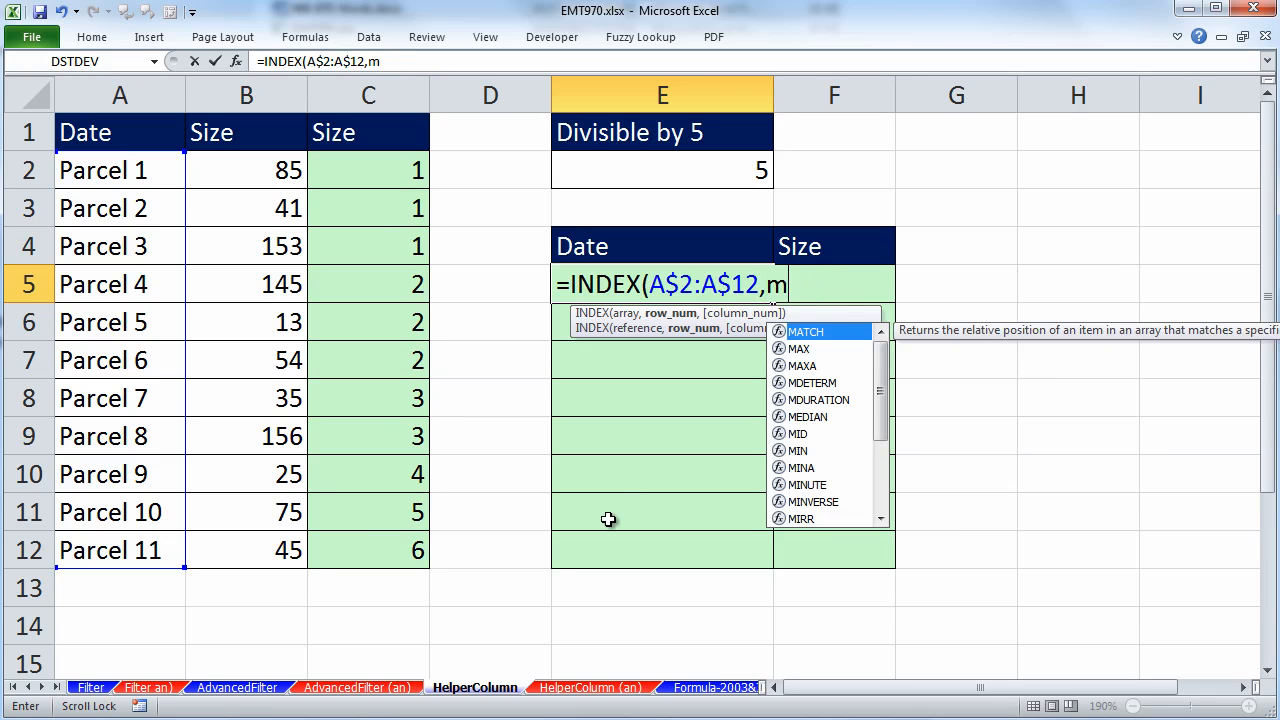
text(at)
key(Tab)
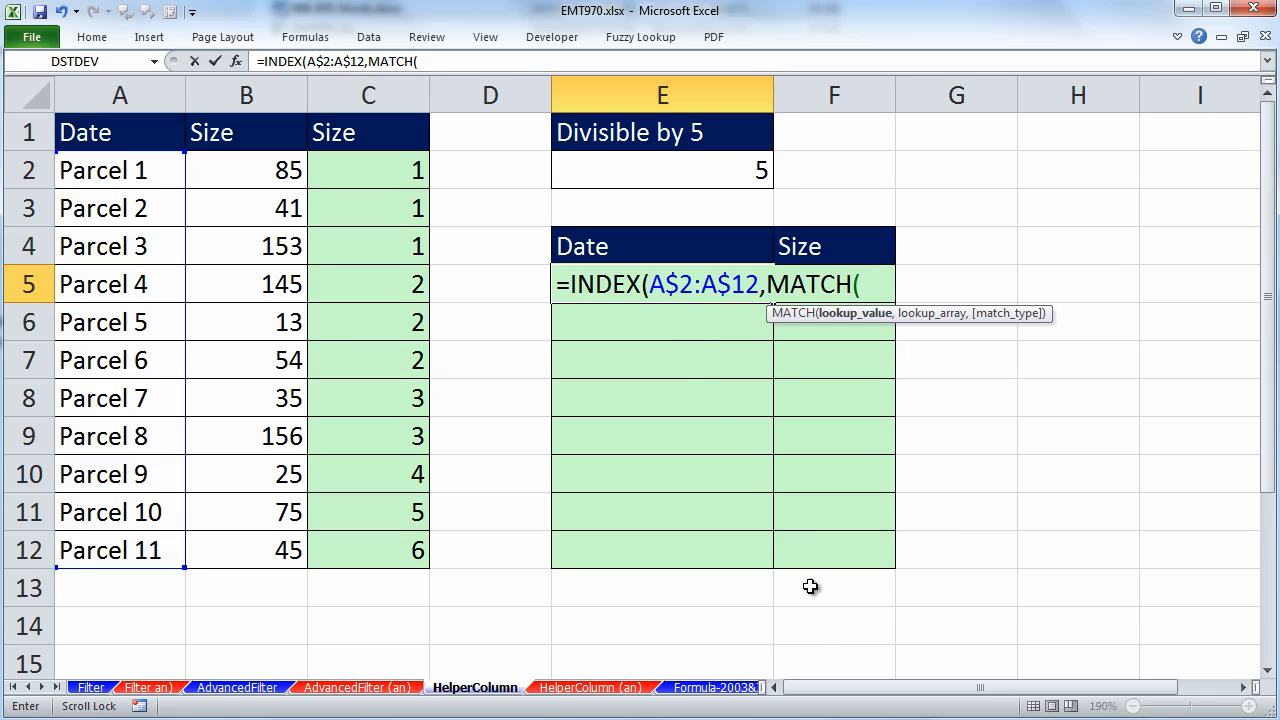
text(rows()
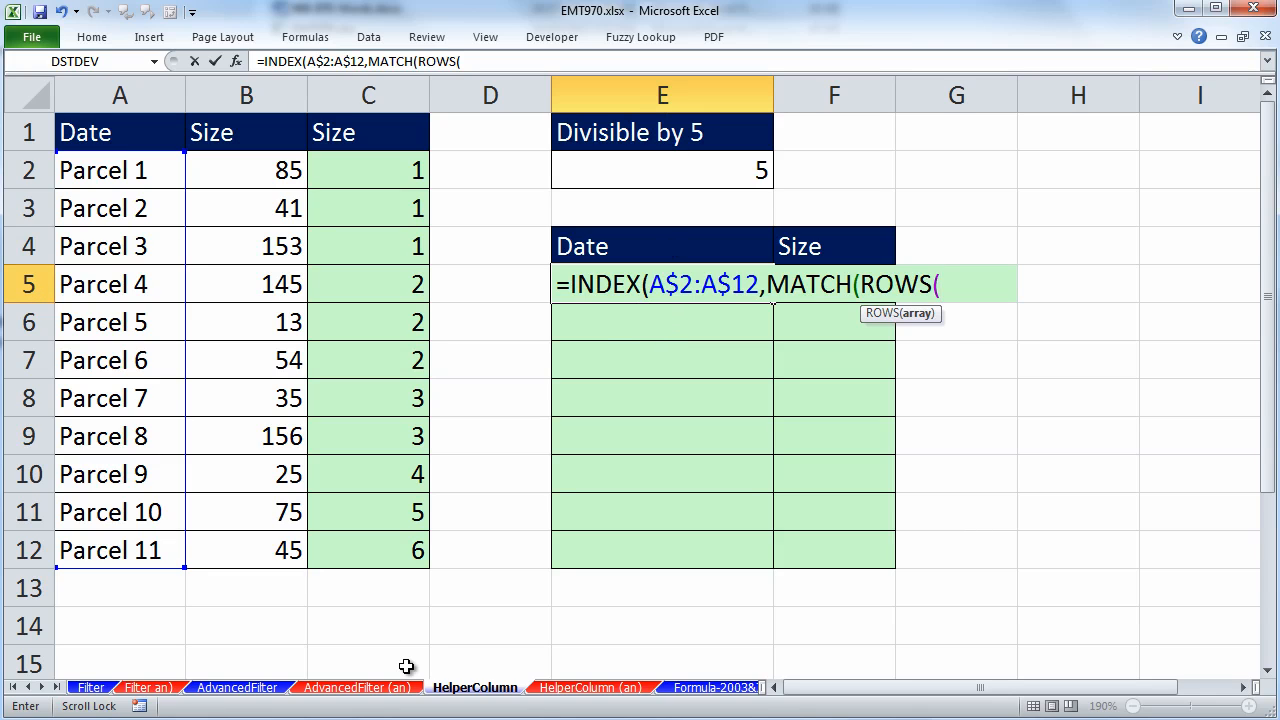
text(E$5)
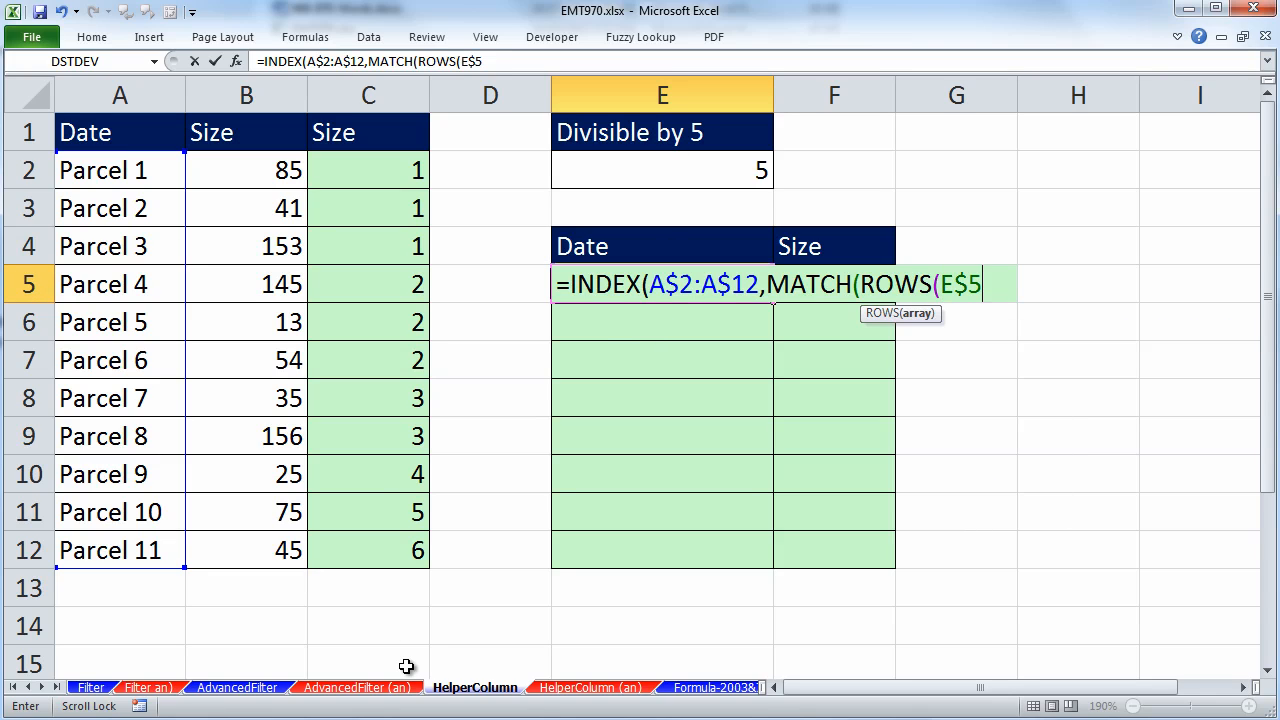
text(;E5)
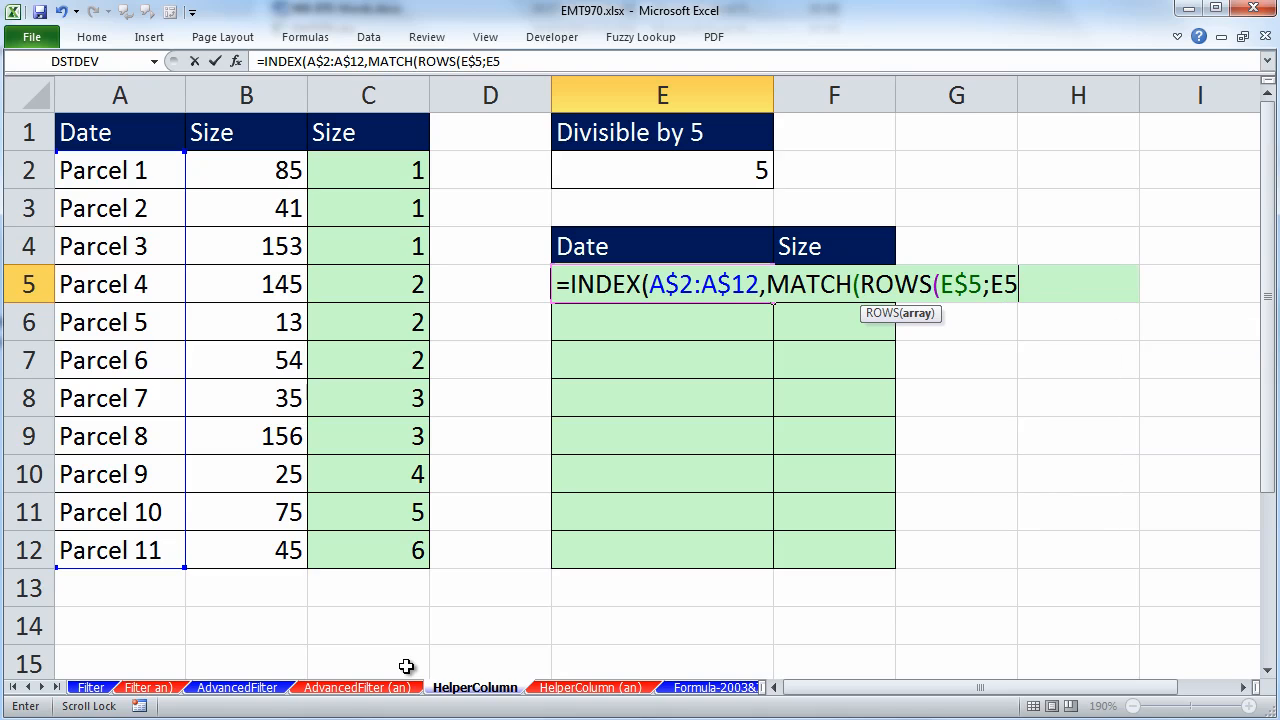
click(985, 285)
text(:)
drag(862, 285, 1030, 296)
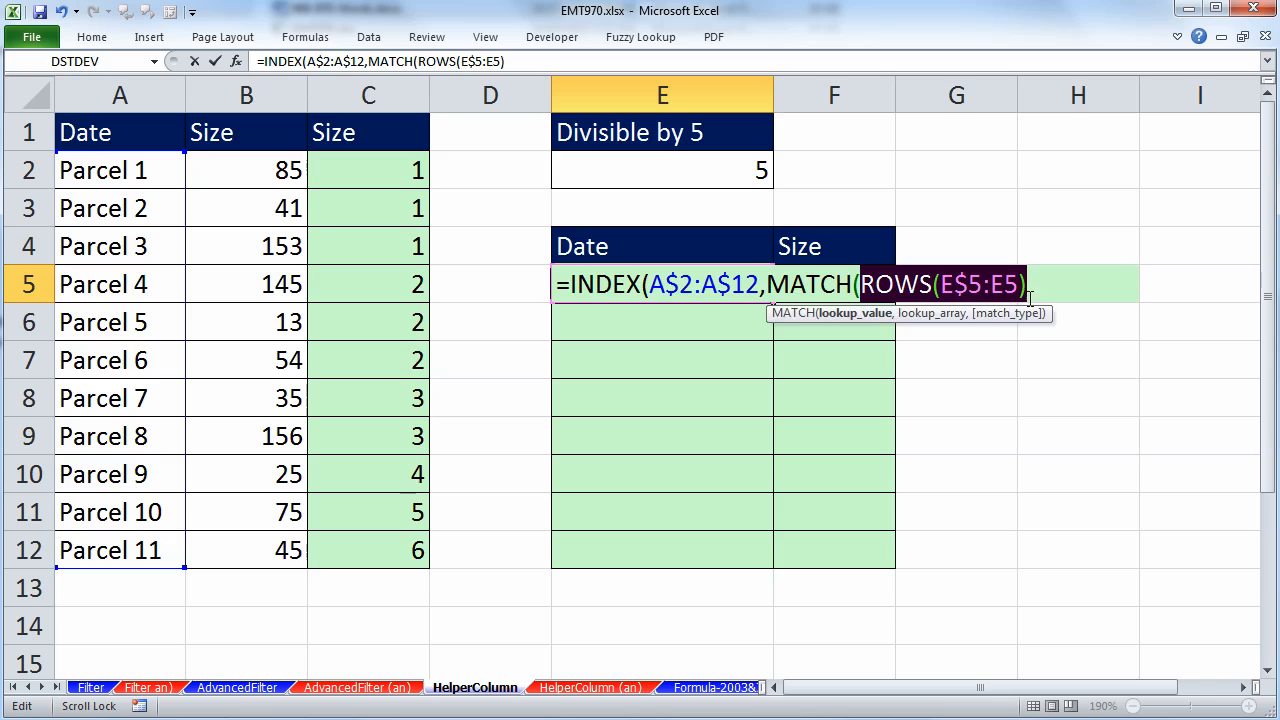
click(1036, 292)
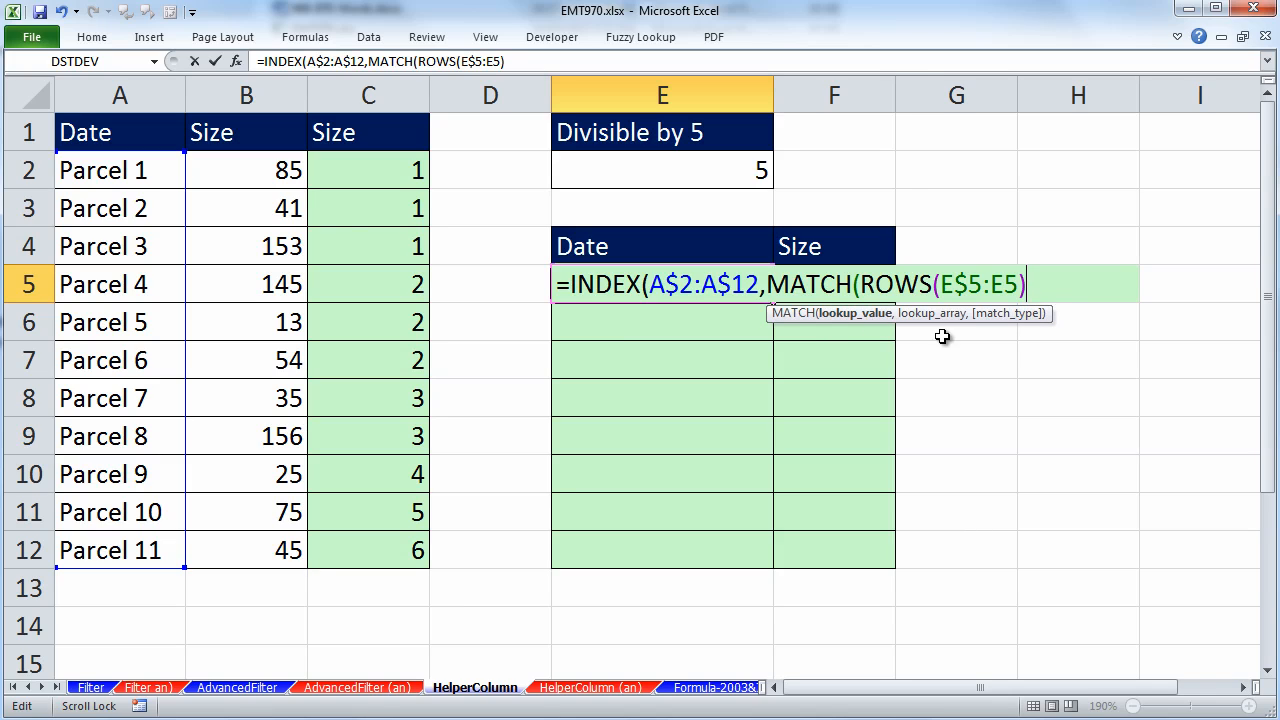
- Complete the E5 formula with lookup array $C$2:$C$12 and exact match 0, then copy it across and down through F12
text(,)
drag(373, 171, 390, 556)
key(F4)
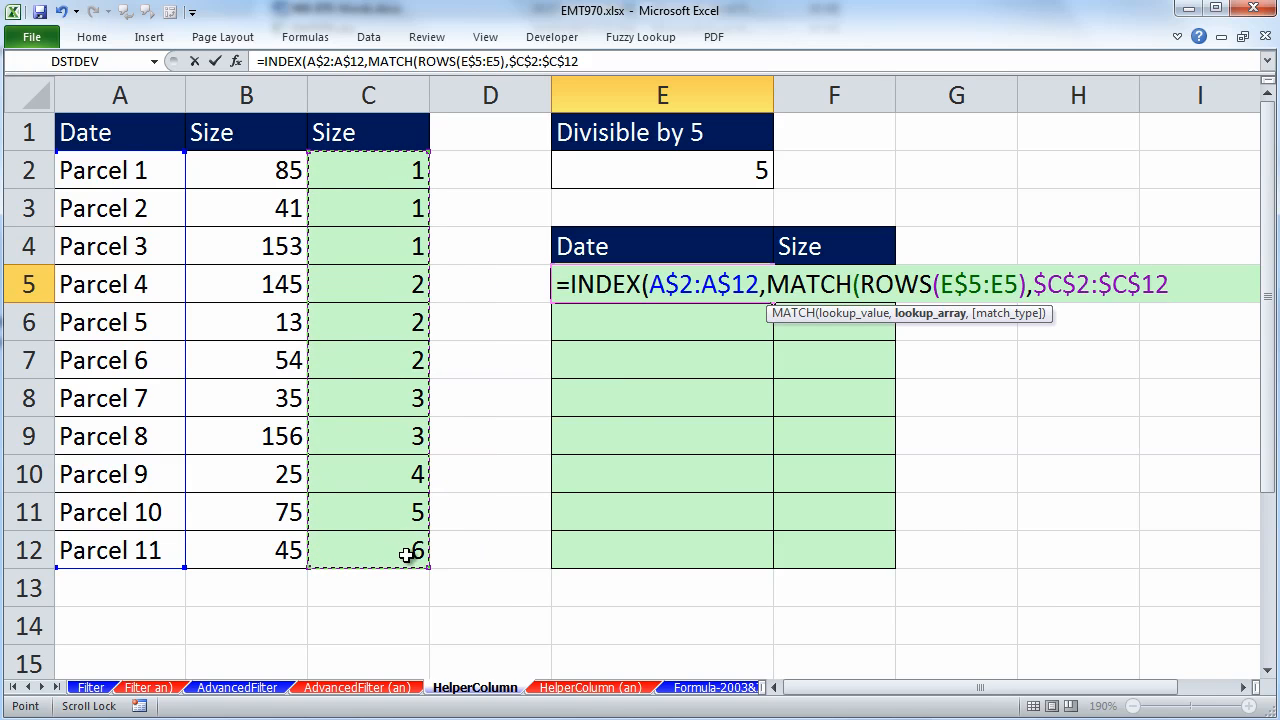
text(,)
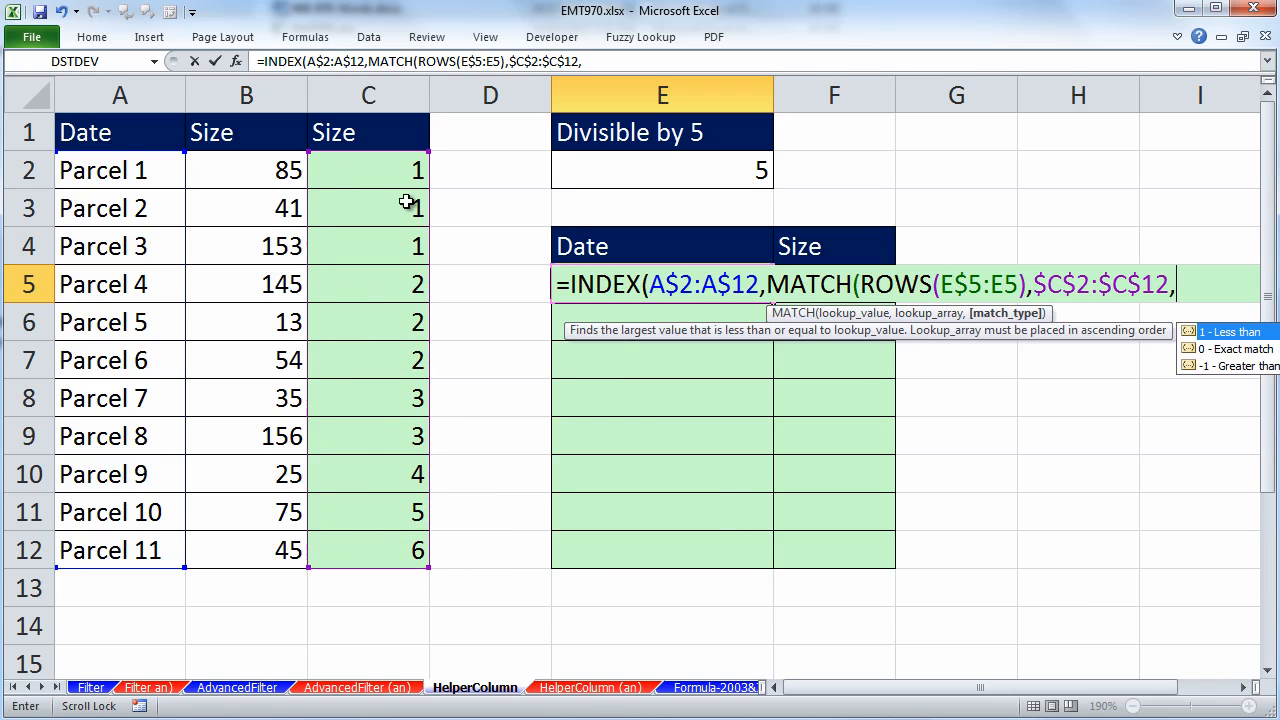
double_click(1210, 349)
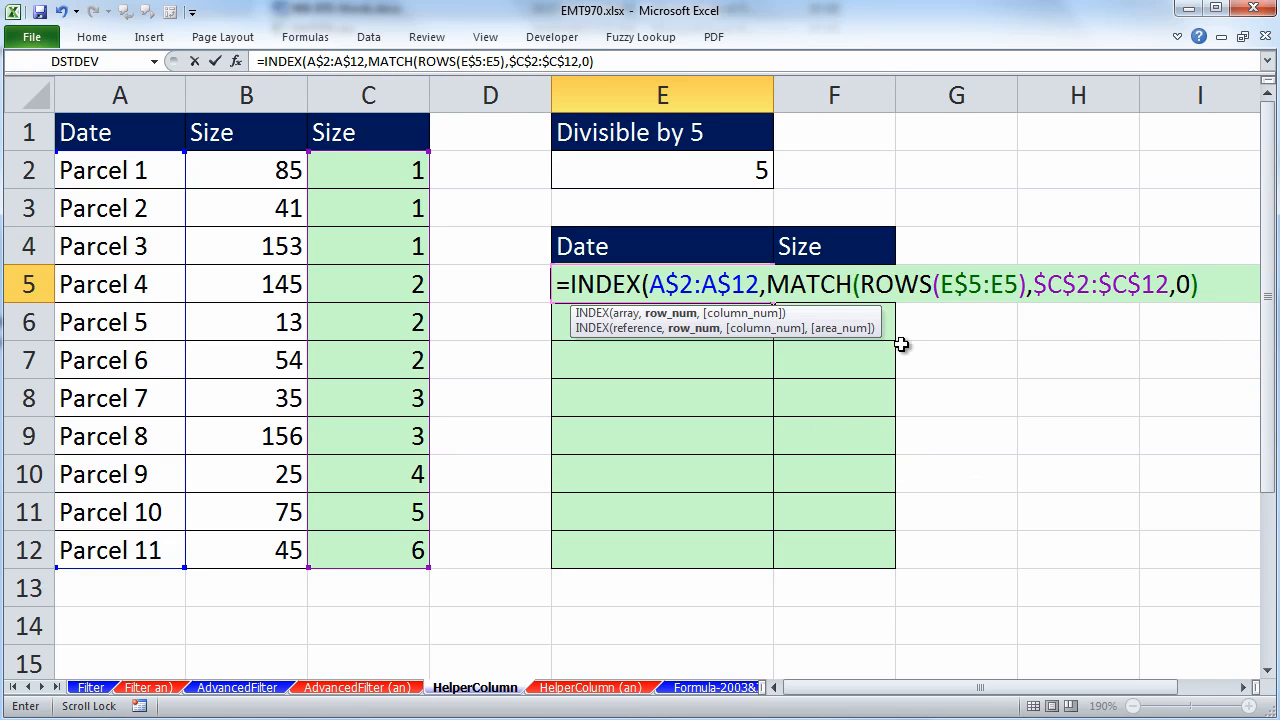
click(666, 314)
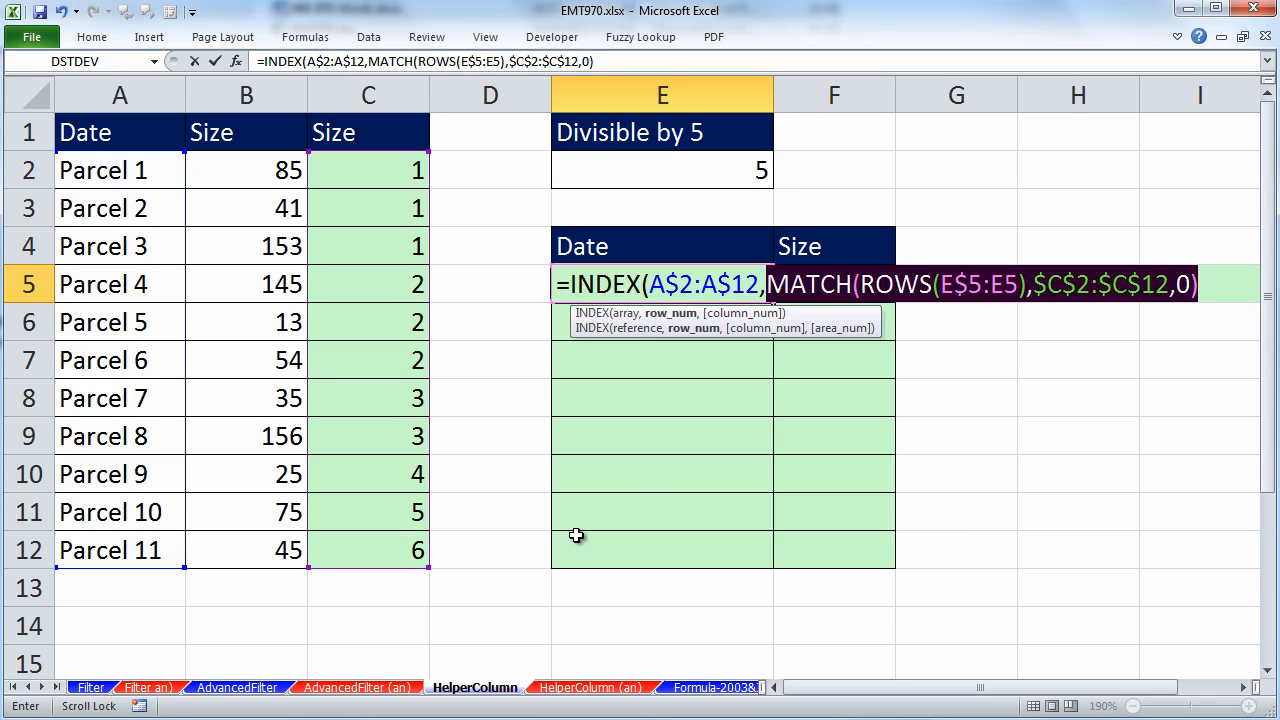
click(1224, 287)
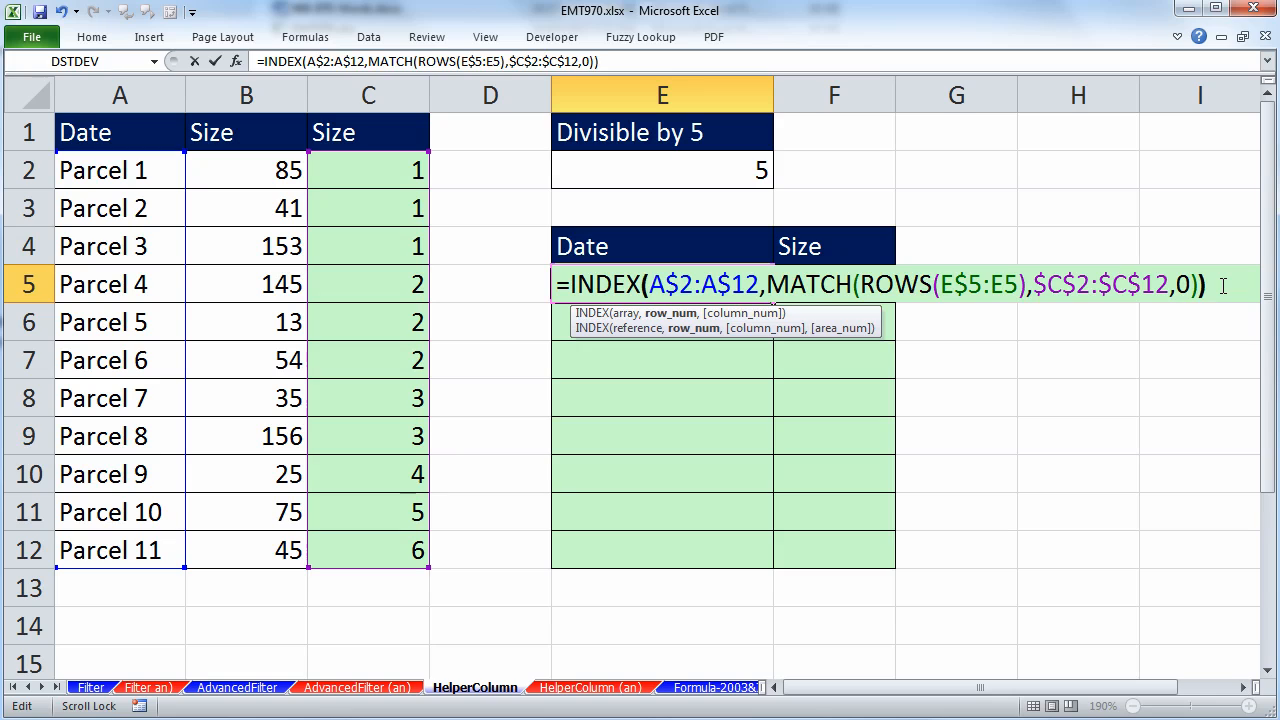
key(ctrl+Return)
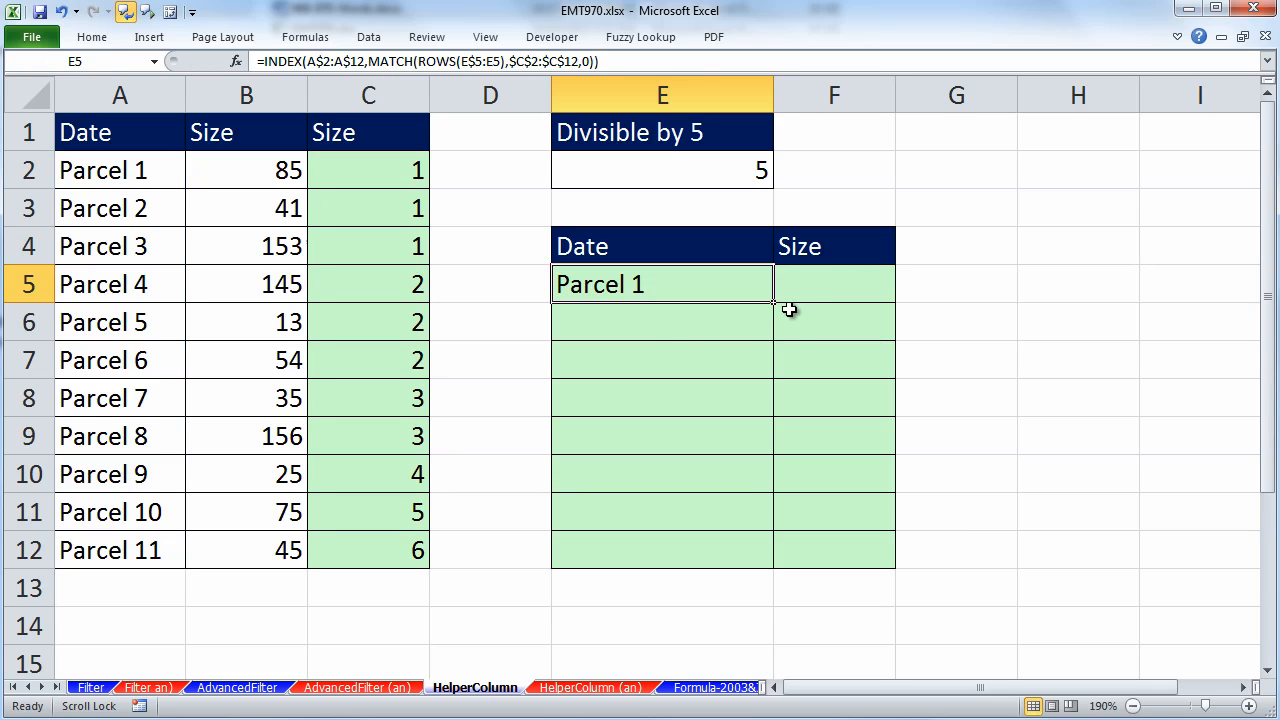
drag(768, 302, 897, 557)
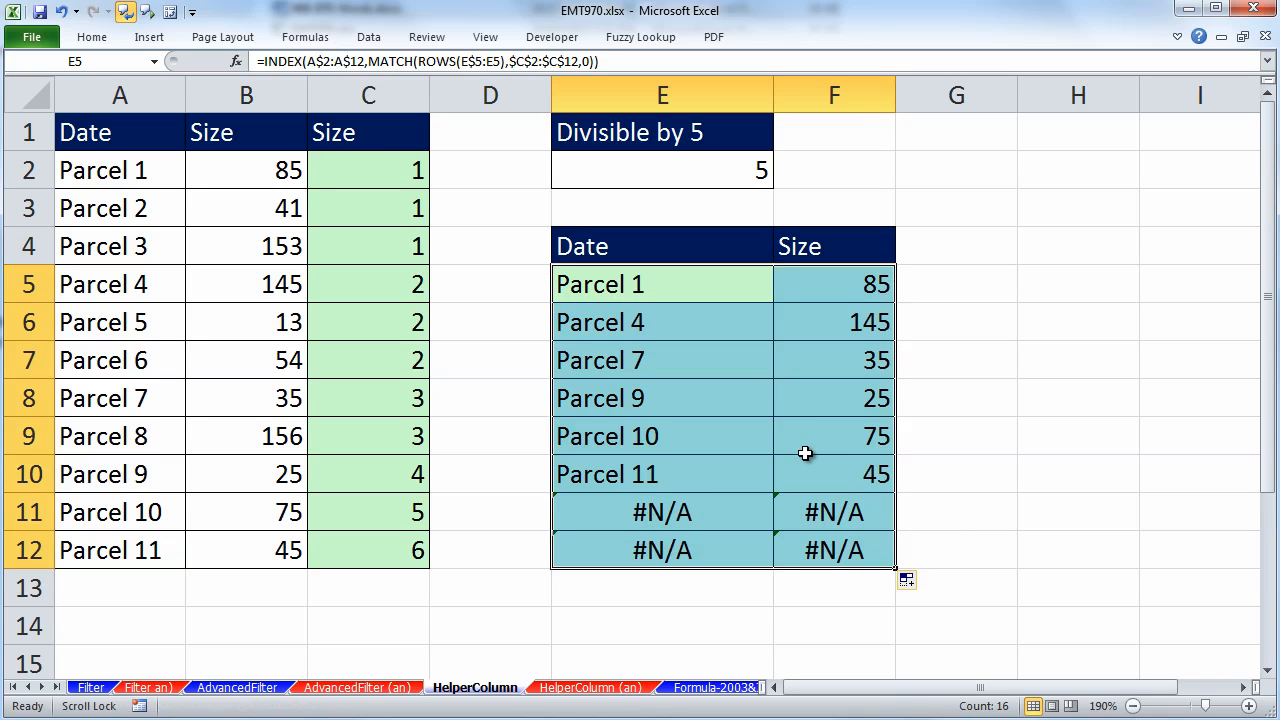
- Inspect the MATCH part of F8's formula, evaluate ROWS(F$5:F8) in place, and leave the cell without saving
click(810, 401)
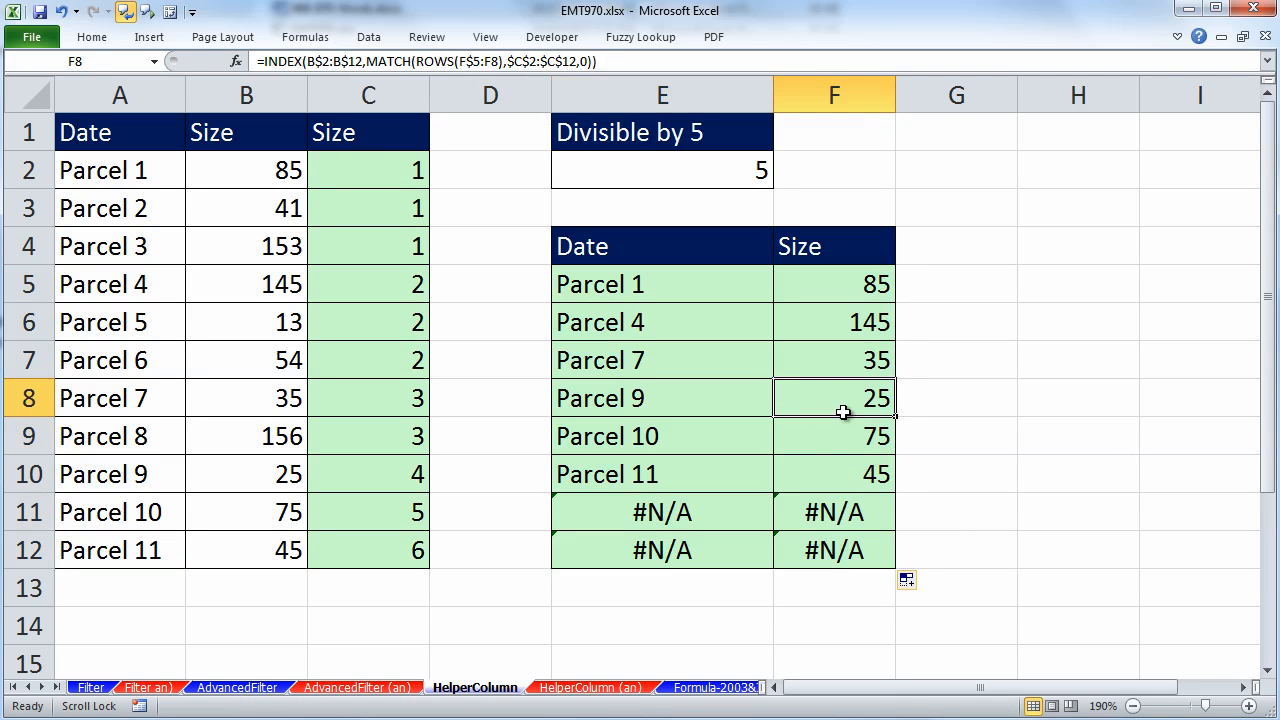
double_click(838, 405)
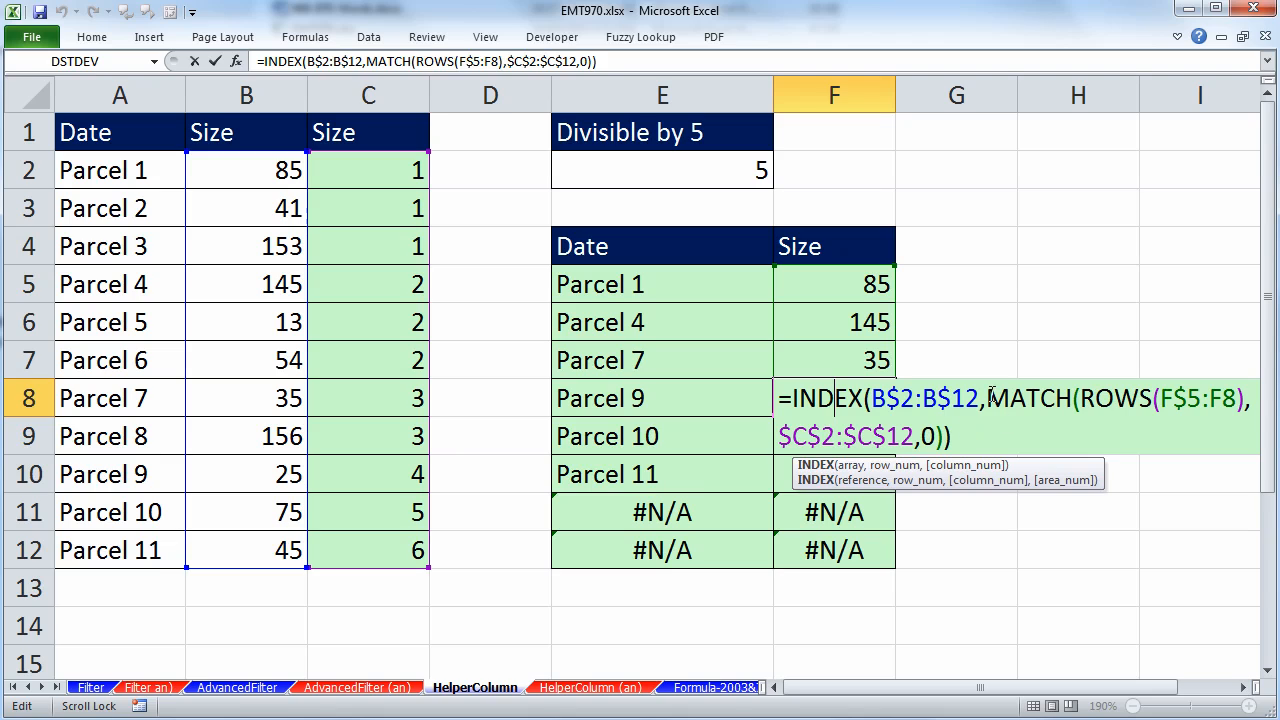
drag(986, 400, 945, 436)
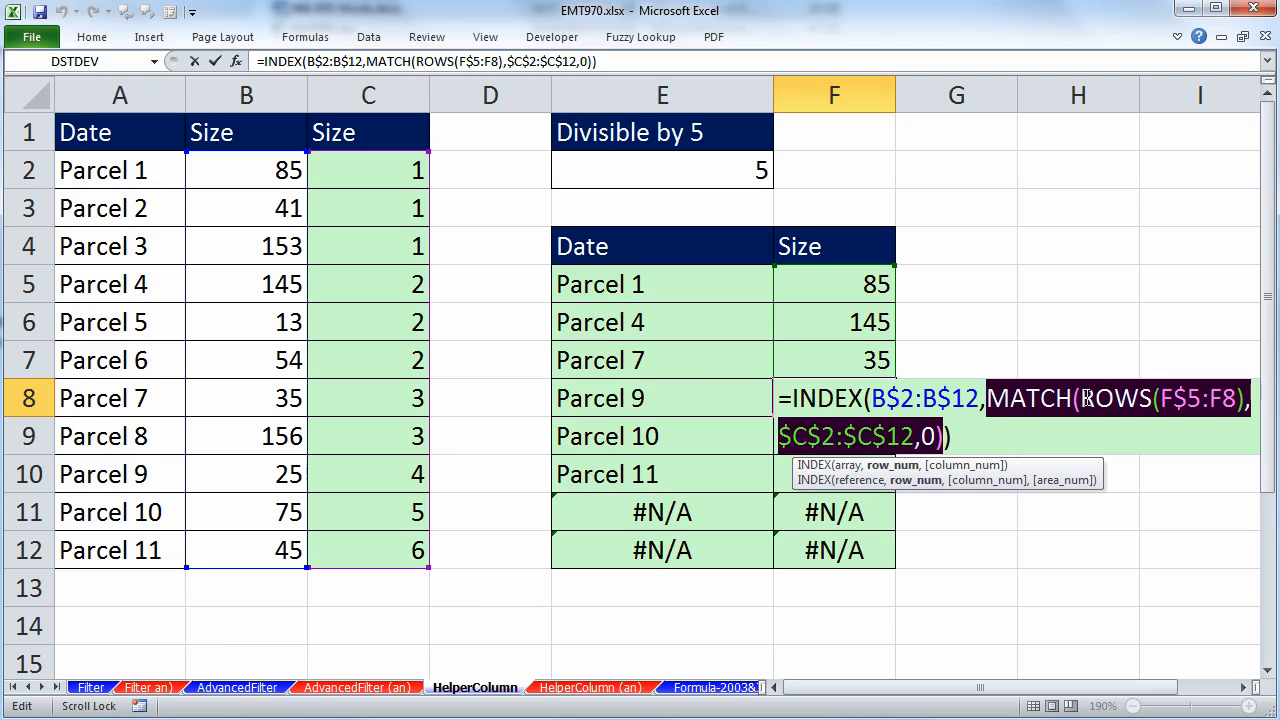
drag(1082, 398, 1246, 400)
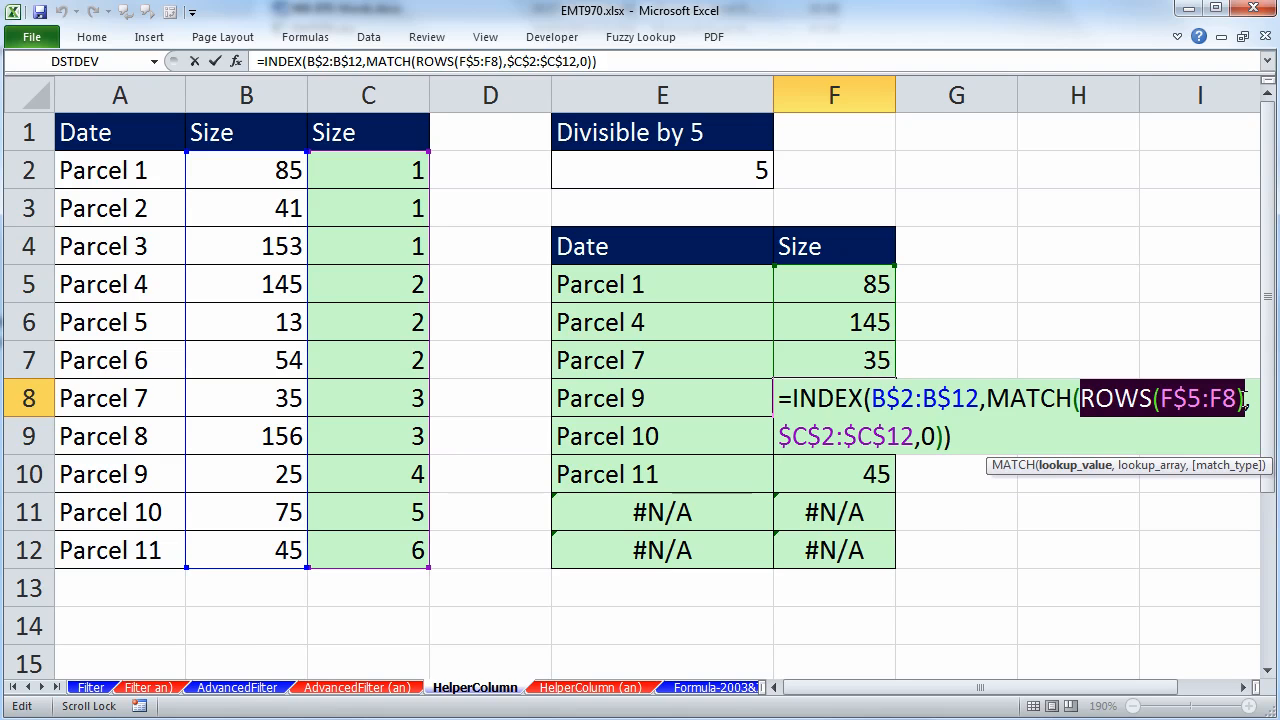
key(F9)
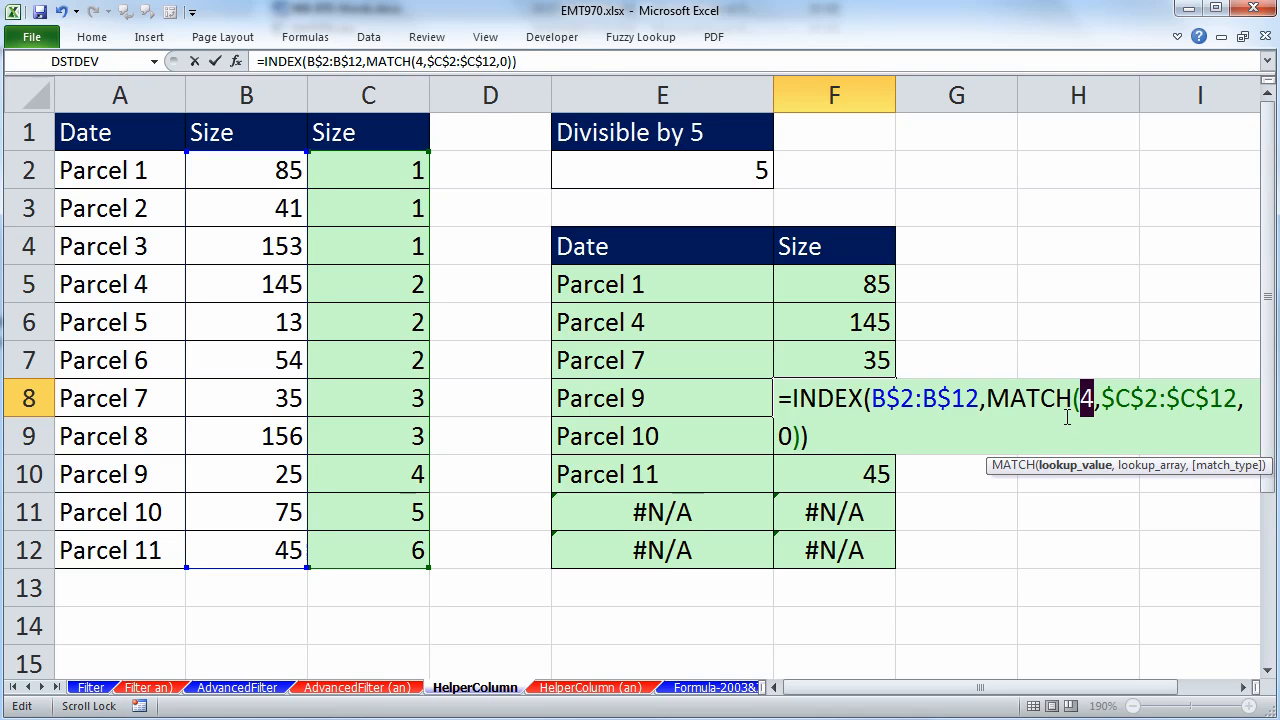
key(Escape)
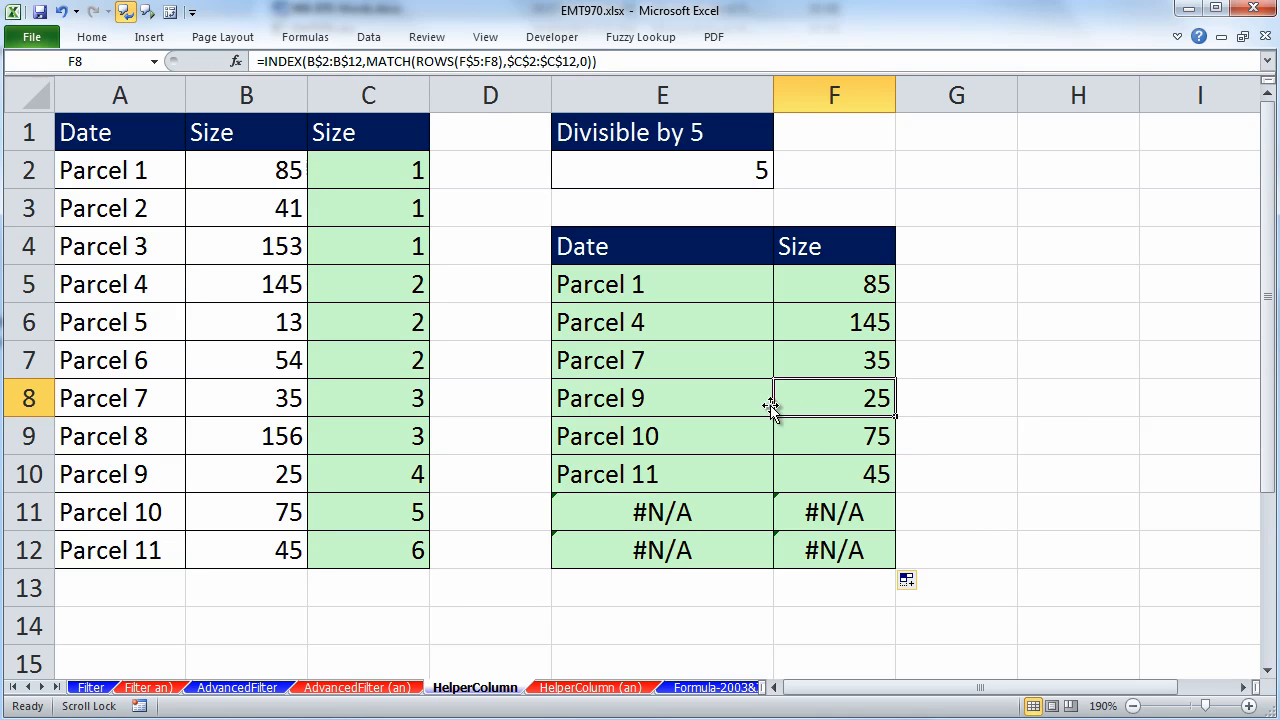
- Wrap the INDEX/MATCH formula in E5 in IFERROR, with an empty text string "" as the value if error
click(668, 287)
double_click(668, 287)
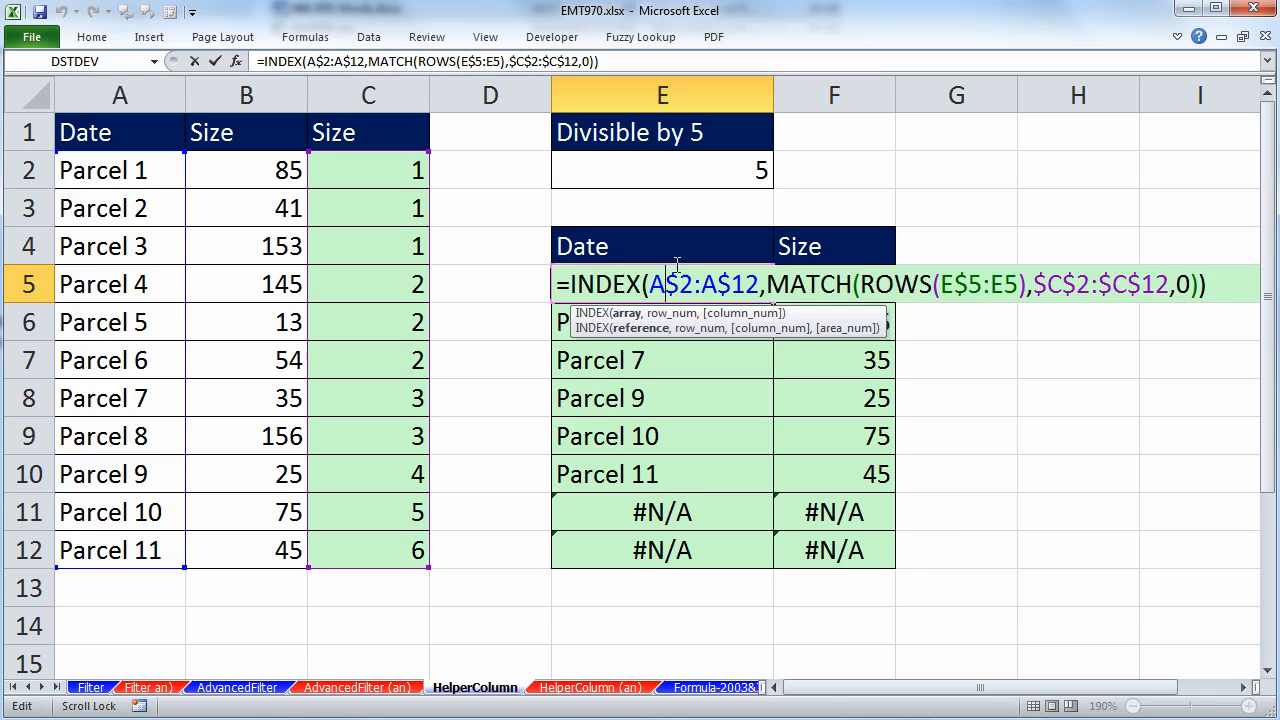
click(566, 285)
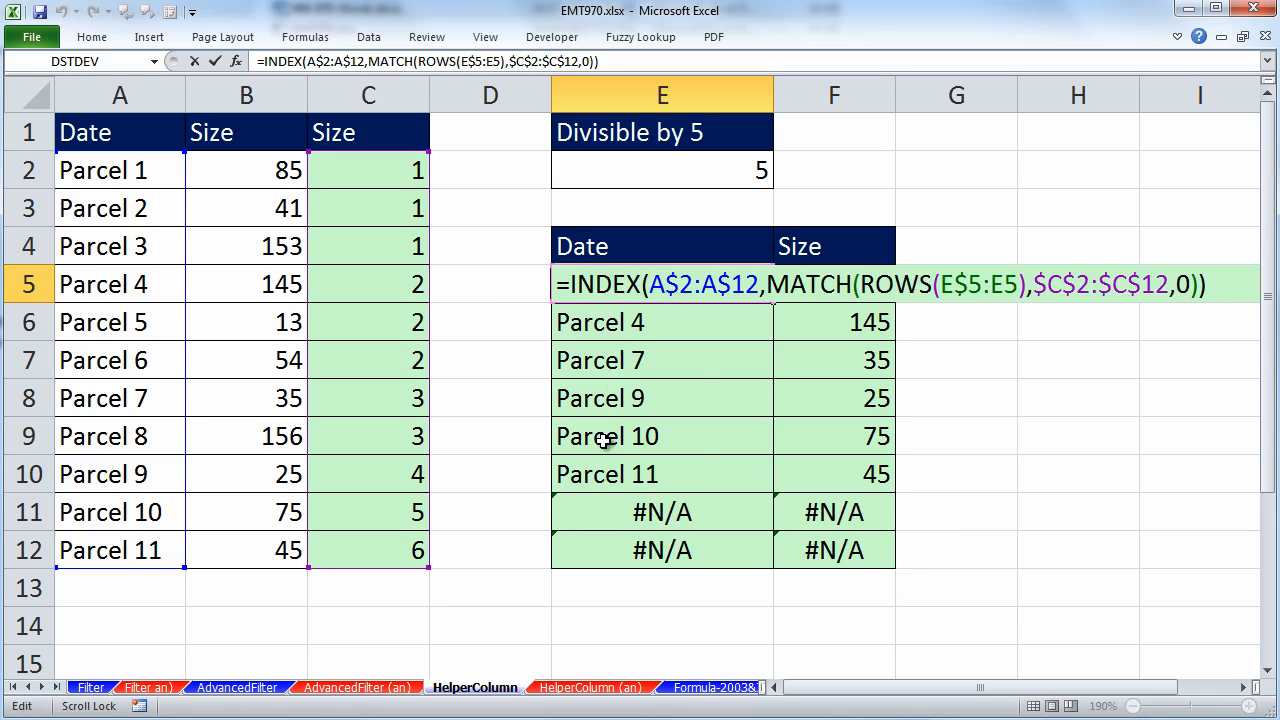
text(IFERROR()
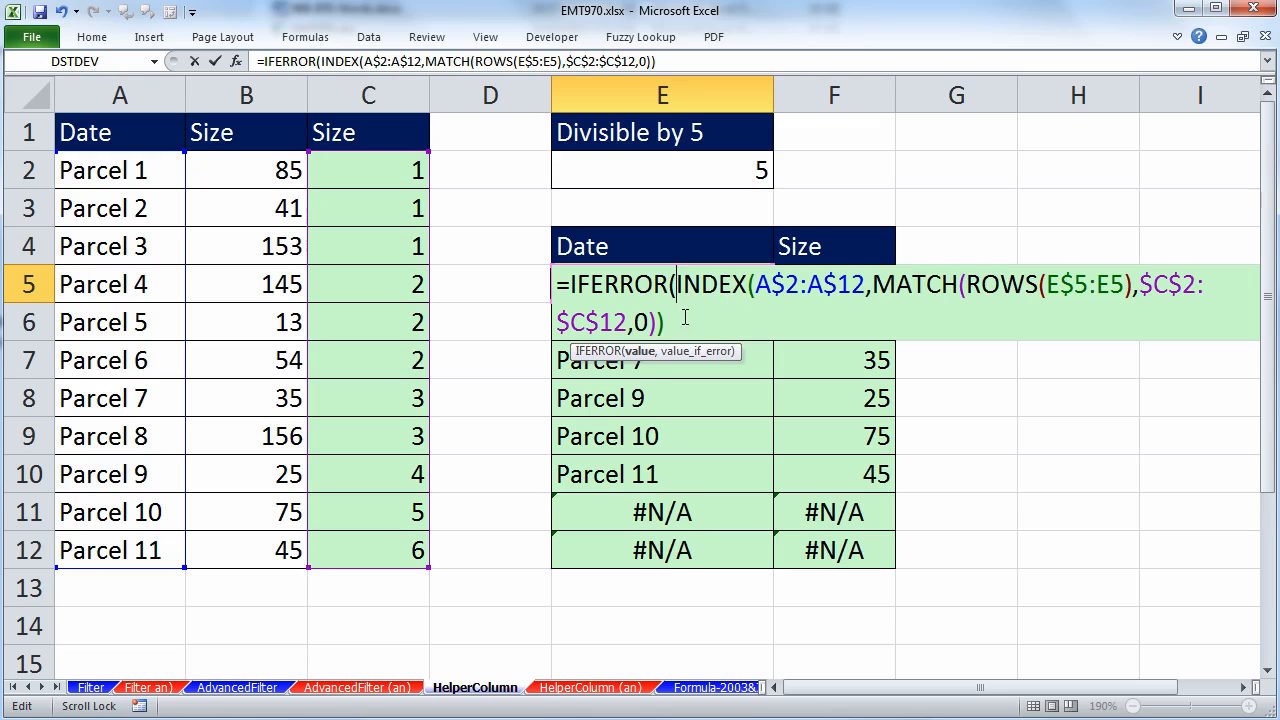
click(640, 351)
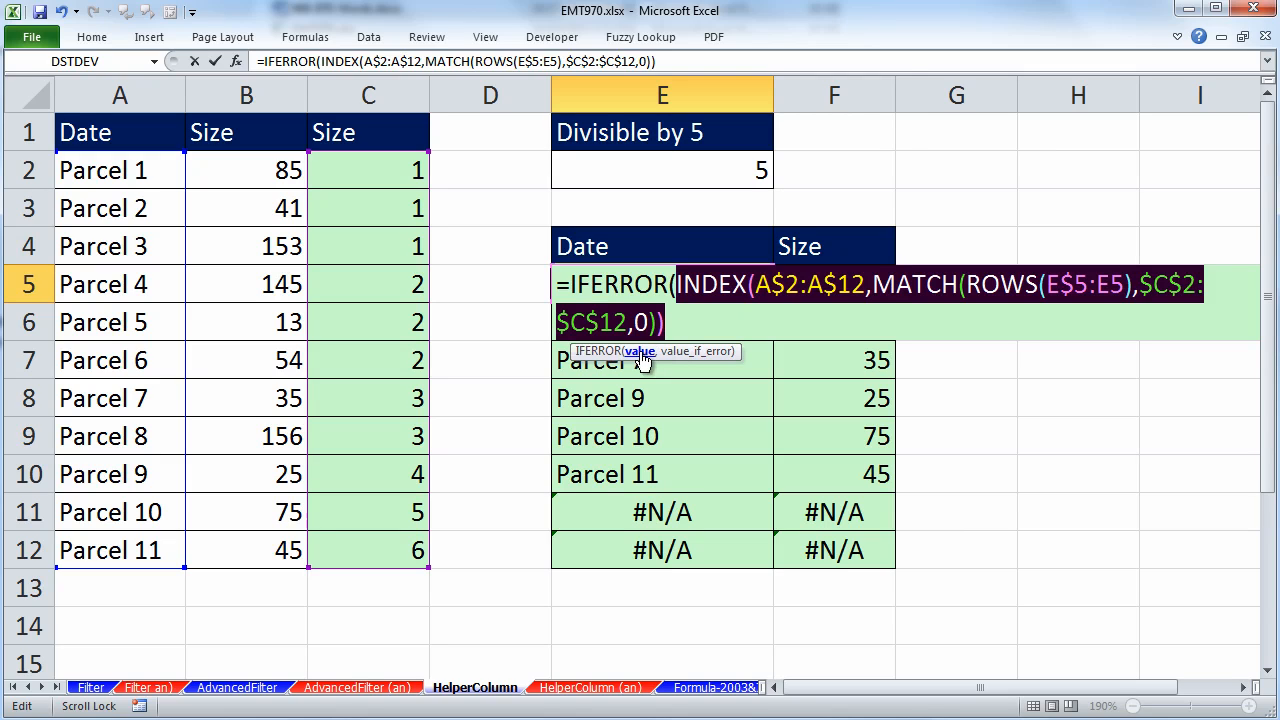
click(667, 327)
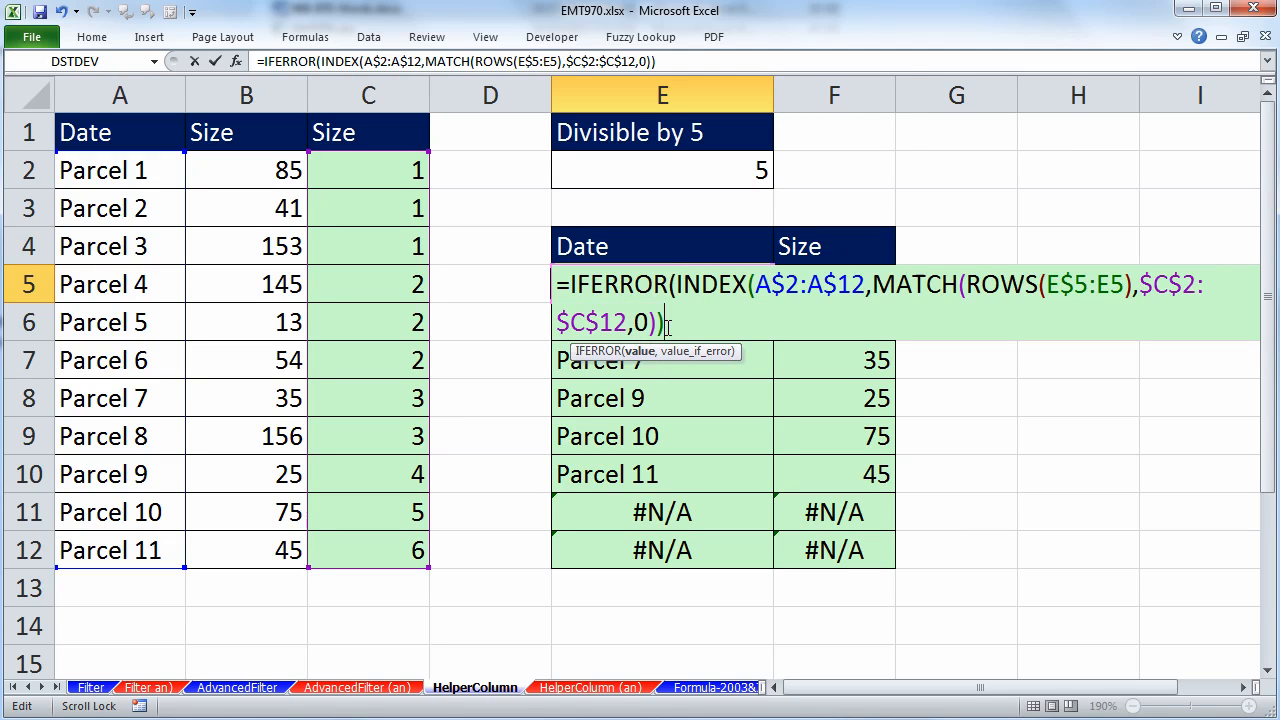
text(,)
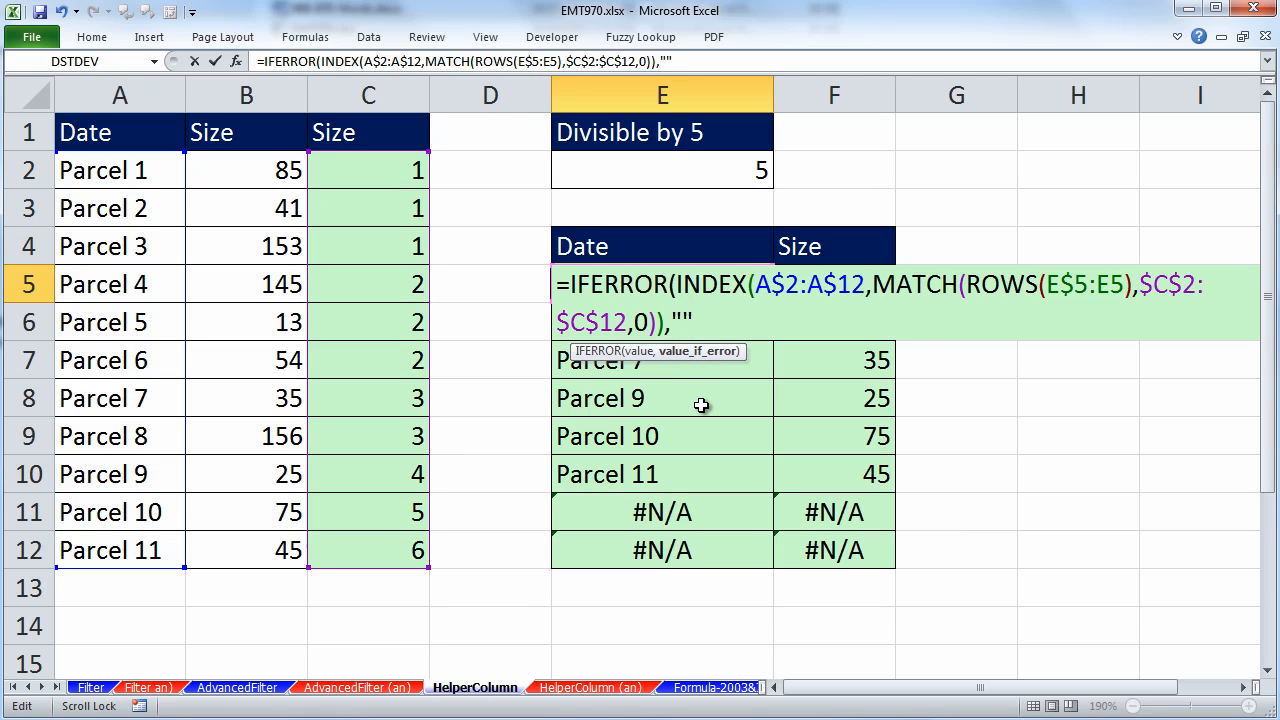
text(""))
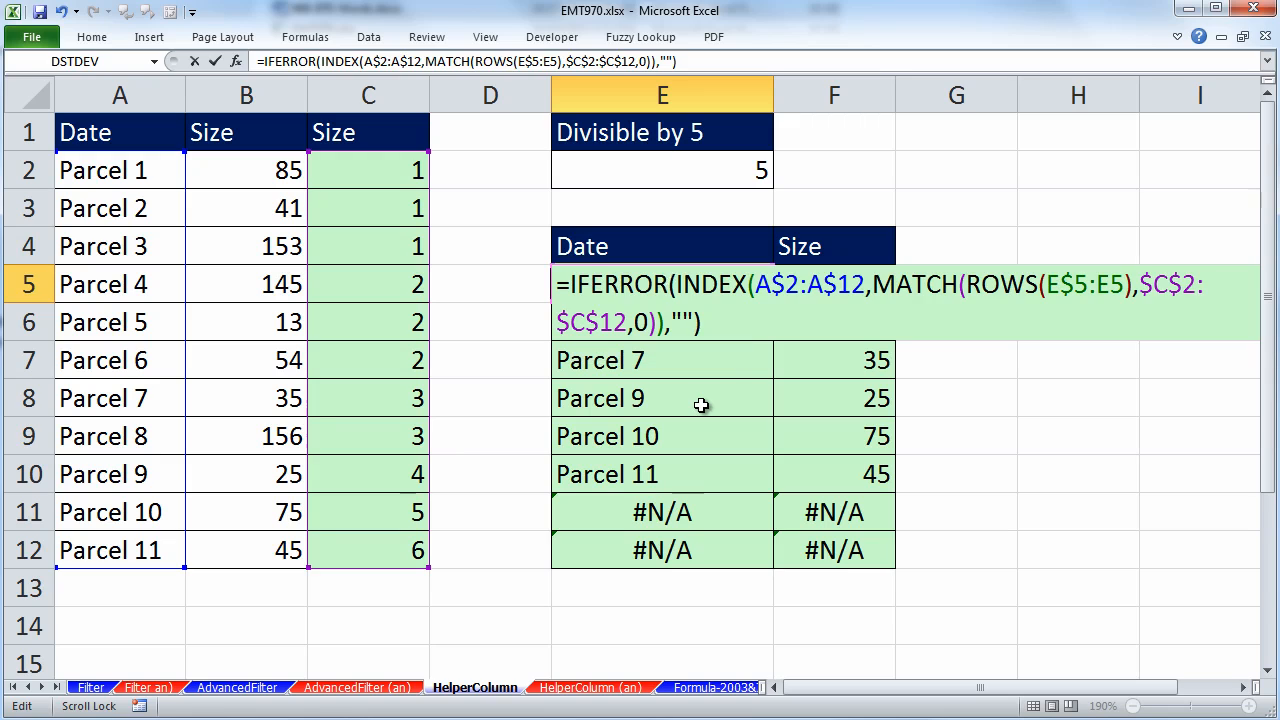
- Enter the IFERROR formula in E5 and copy it across to column F and down through row 12
key(ctrl+Return)
drag(772, 304, 871, 306)
double_click(895, 304)
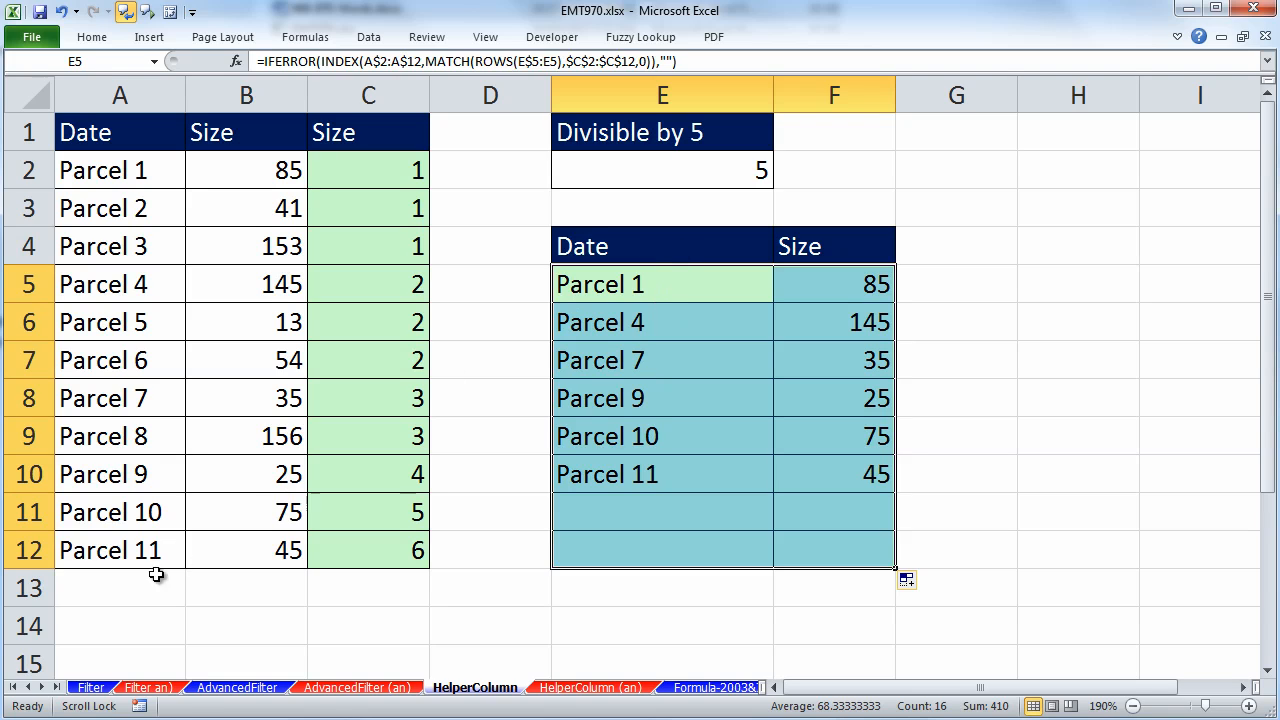
- Bring the names of the later formula worksheets into view and select the extracted results table E4:F12
click(41, 688)
click(41, 688)
click(41, 688)
click(41, 688)
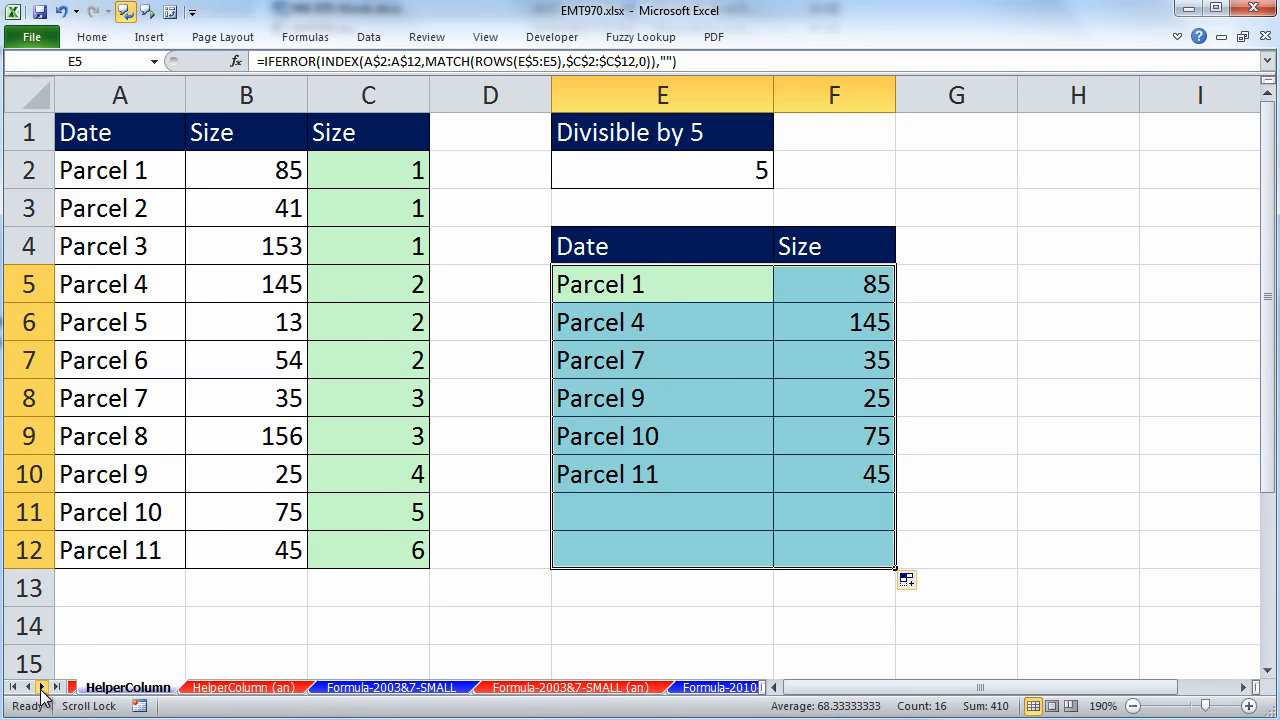
click(41, 688)
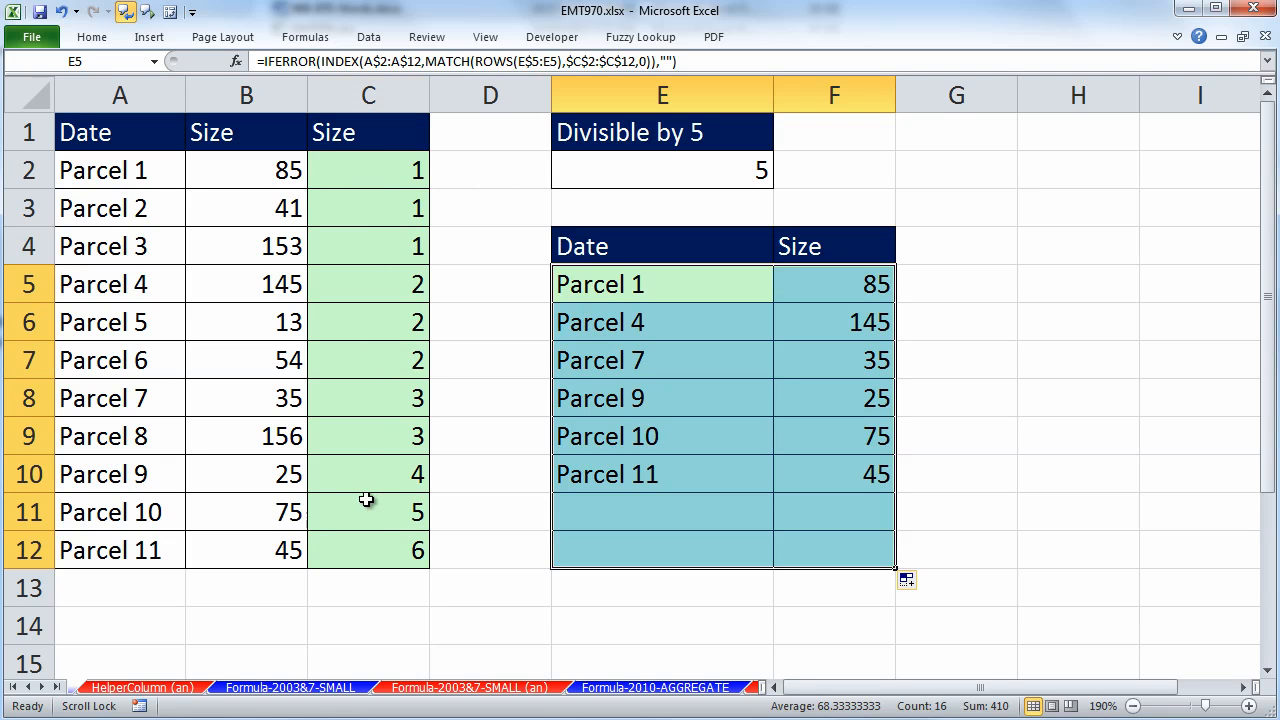
drag(584, 247, 843, 550)
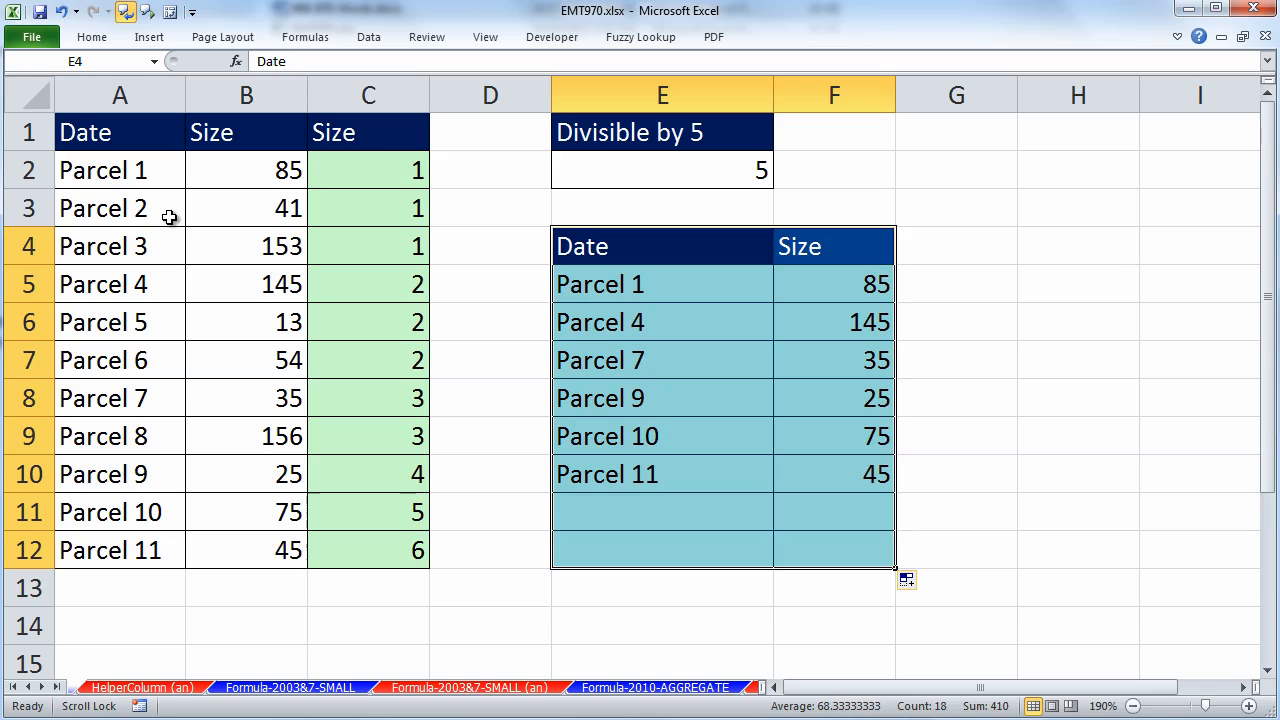
- Test whether the results update by setting Parcel 1's size in B2 to 84, and undo that change
click(250, 170)
text(84)
key(ctrl+Return)
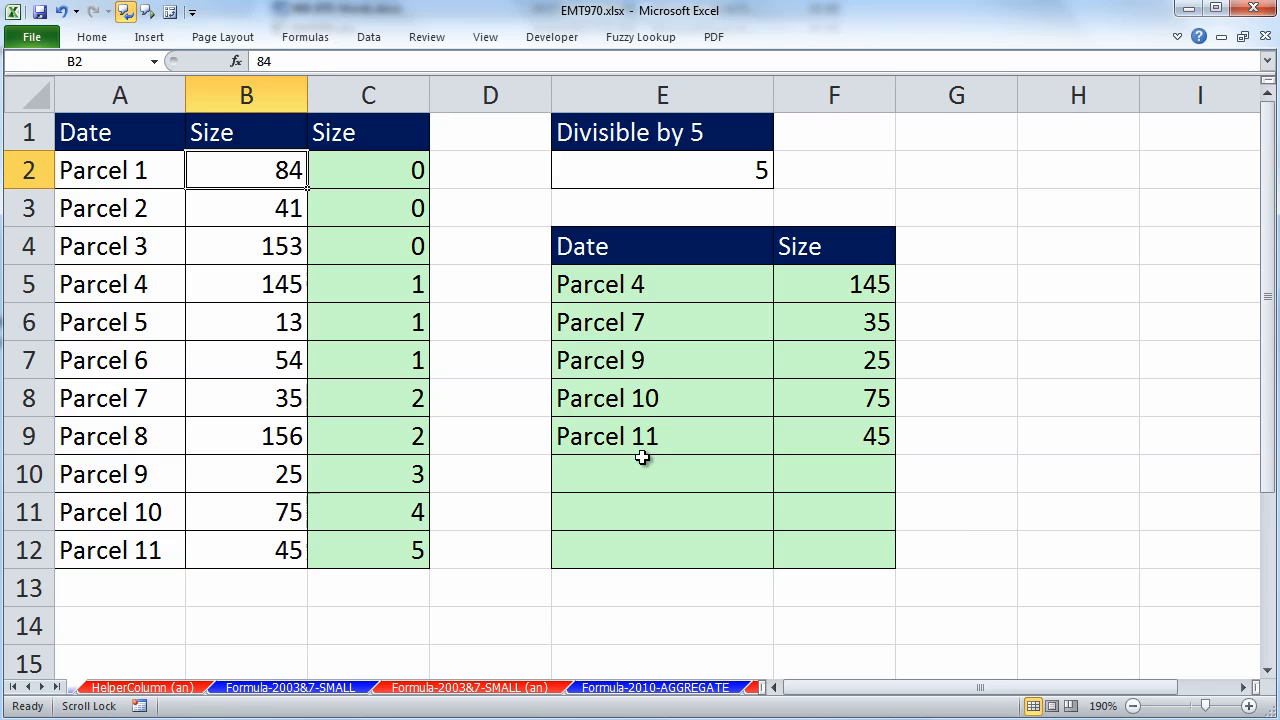
key(ctrl+z)
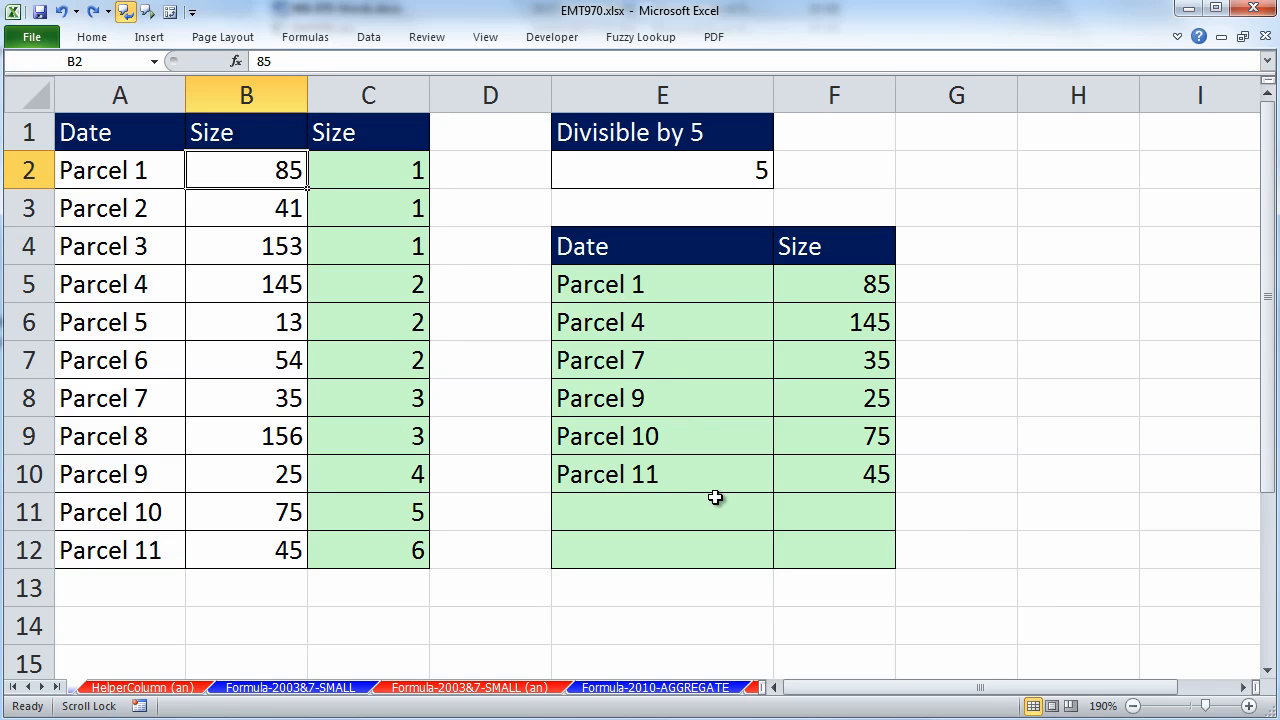
- On the Formula-2003&7-SMALL sheet, begin an INDEX formula in E5 with the row-locked parcel range A$2:A$12 as its array
click(290, 693)
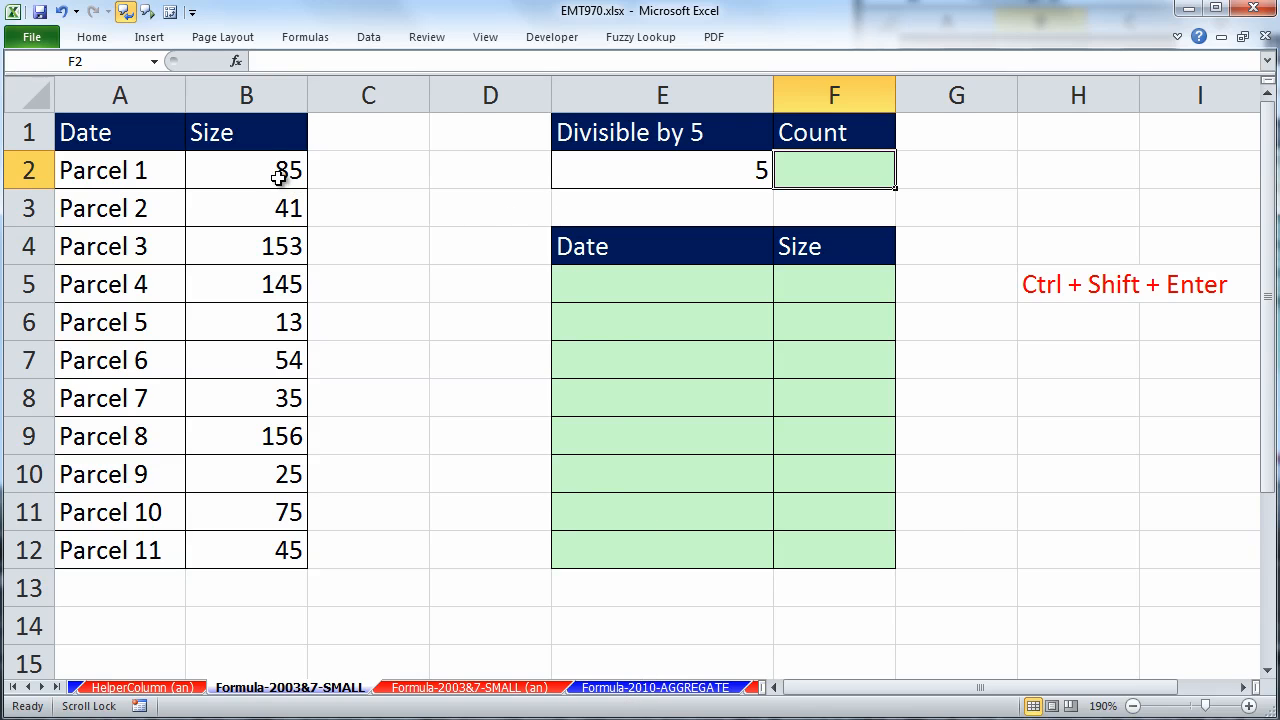
click(617, 283)
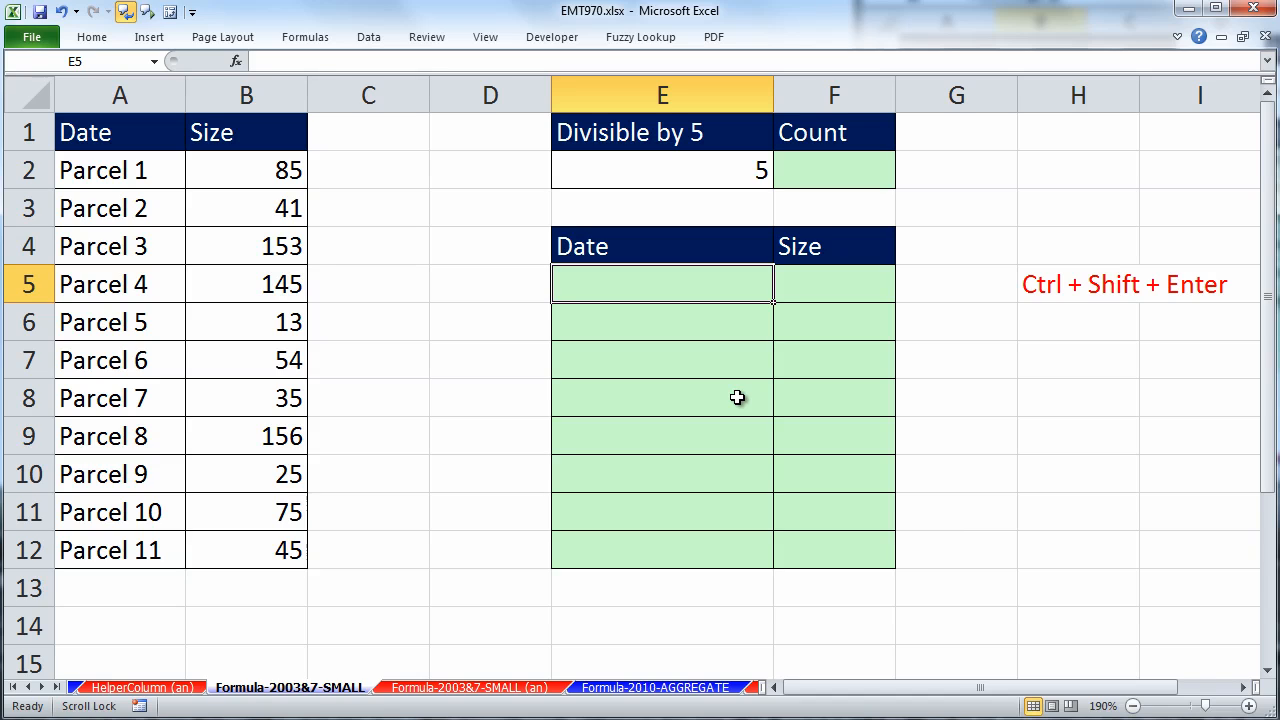
text(in)
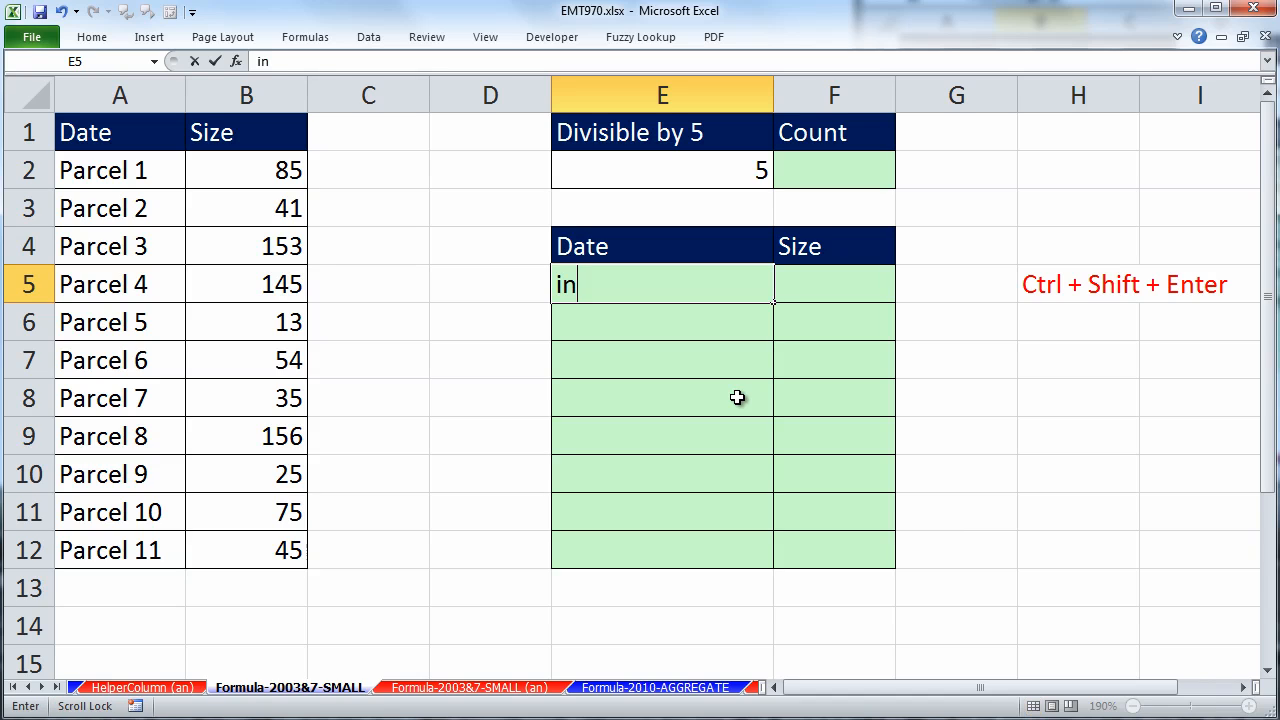
key(BackSpace)
text(=INDEX()
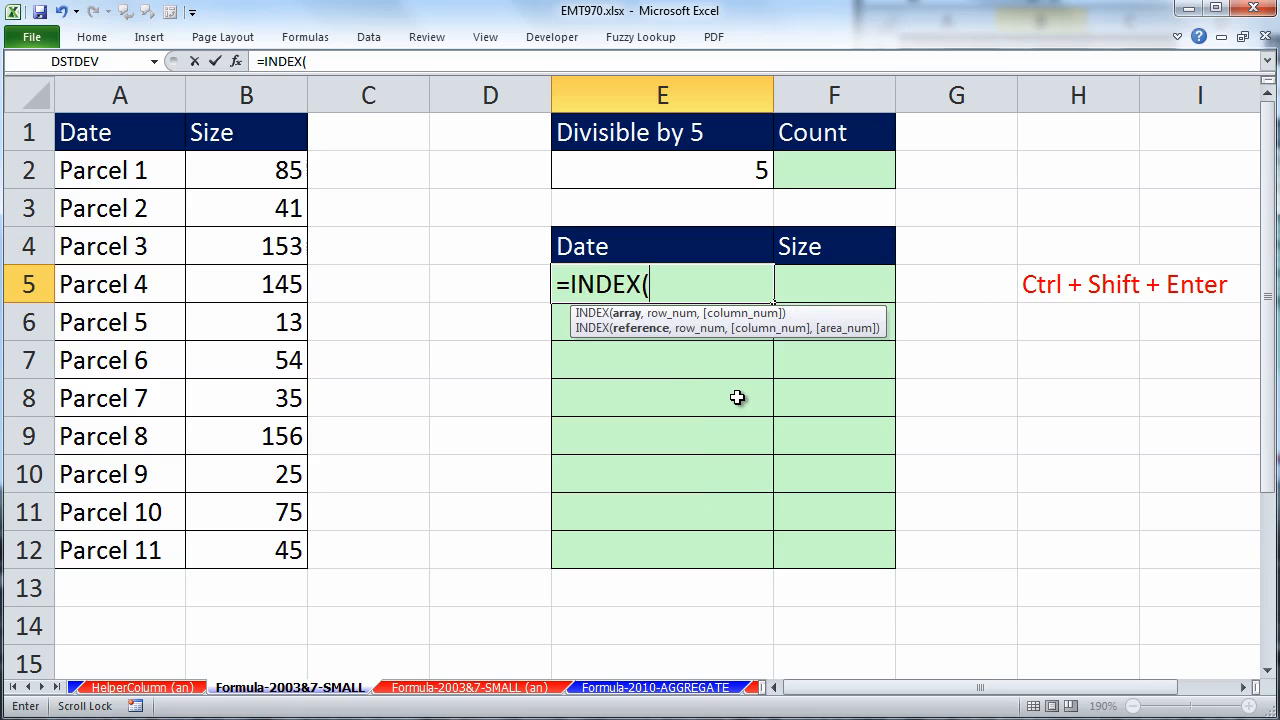
drag(101, 163, 92, 540)
key(F4)
key(F4)
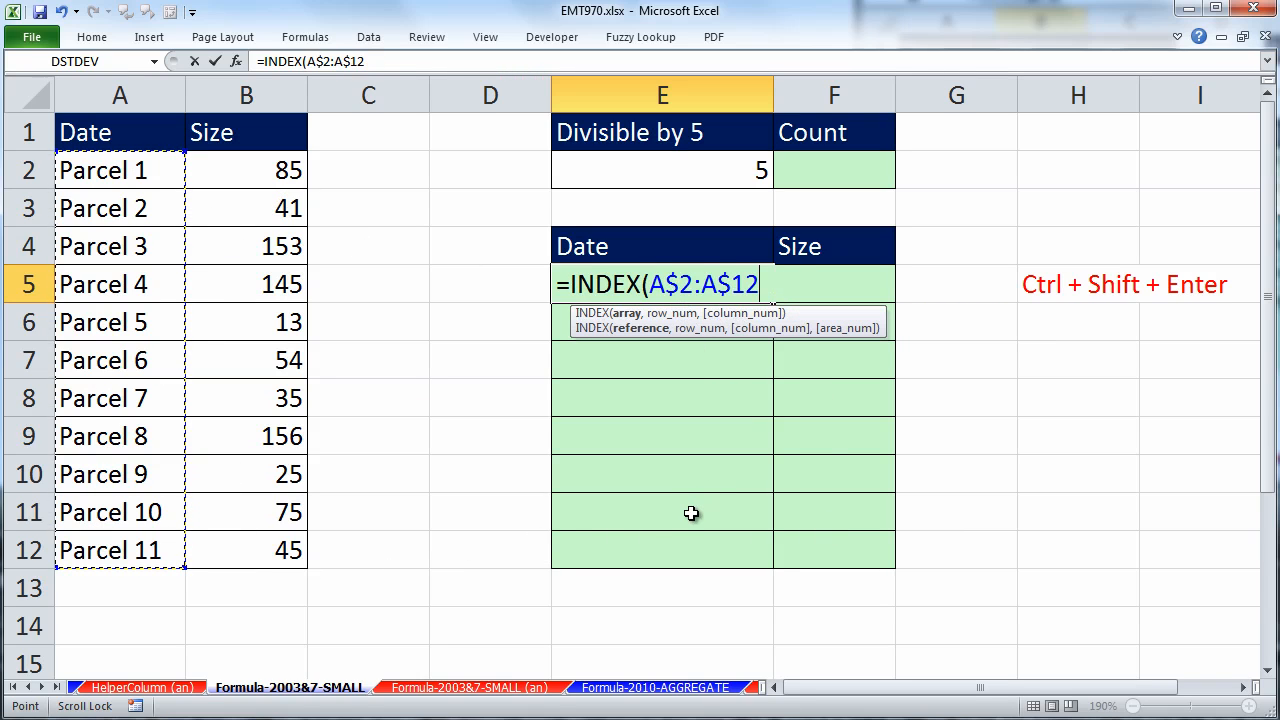
- Nest SMALL as the row number in the E5 INDEX formula, with an IF function as its array
text(,)
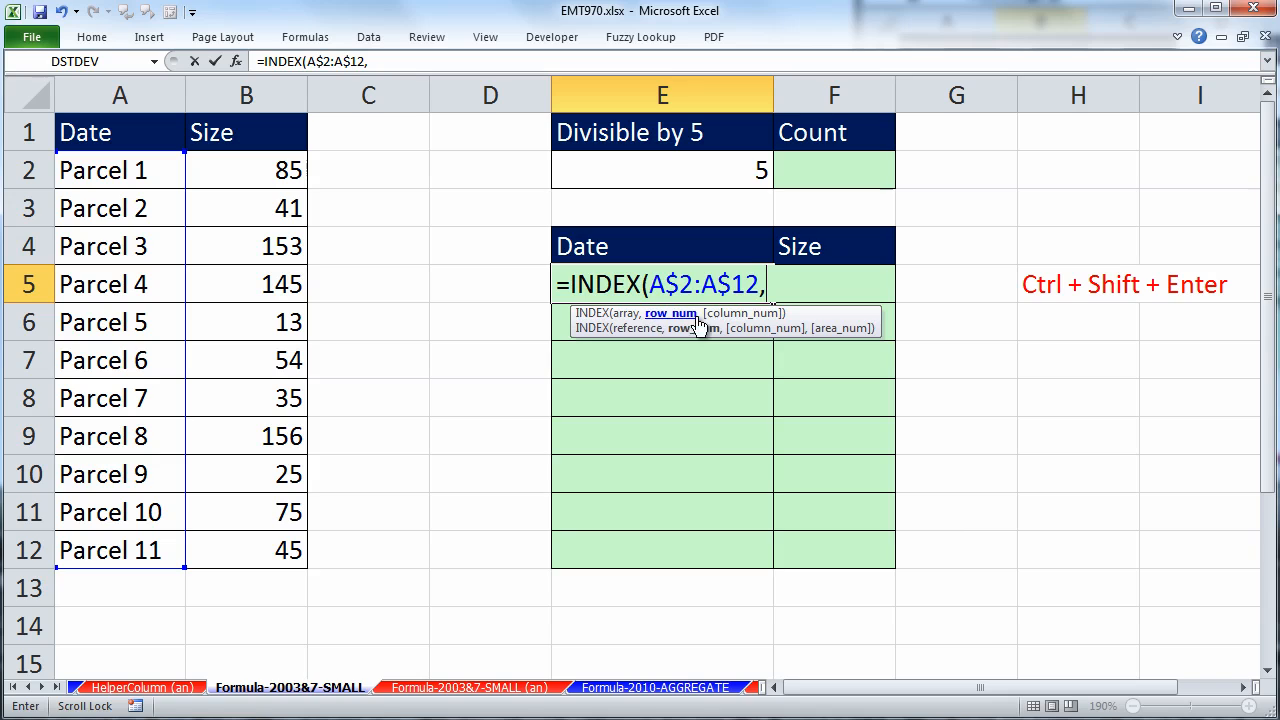
text(sm)
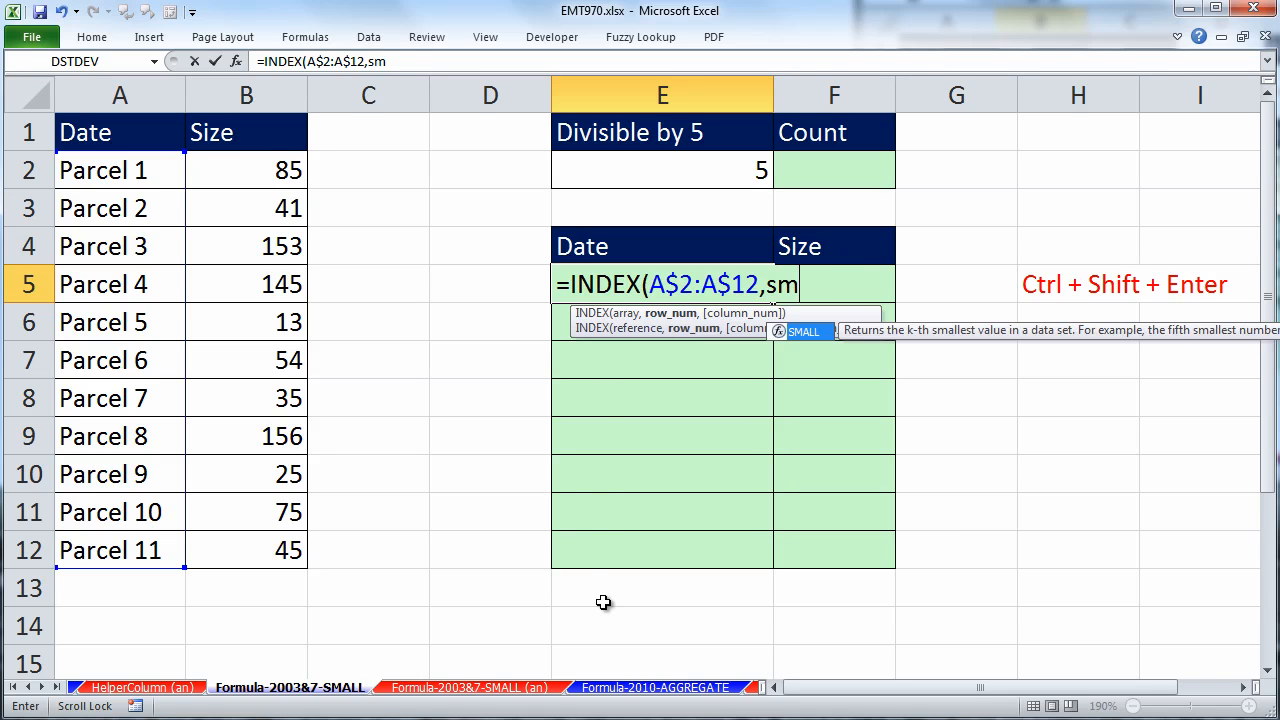
key(Tab)
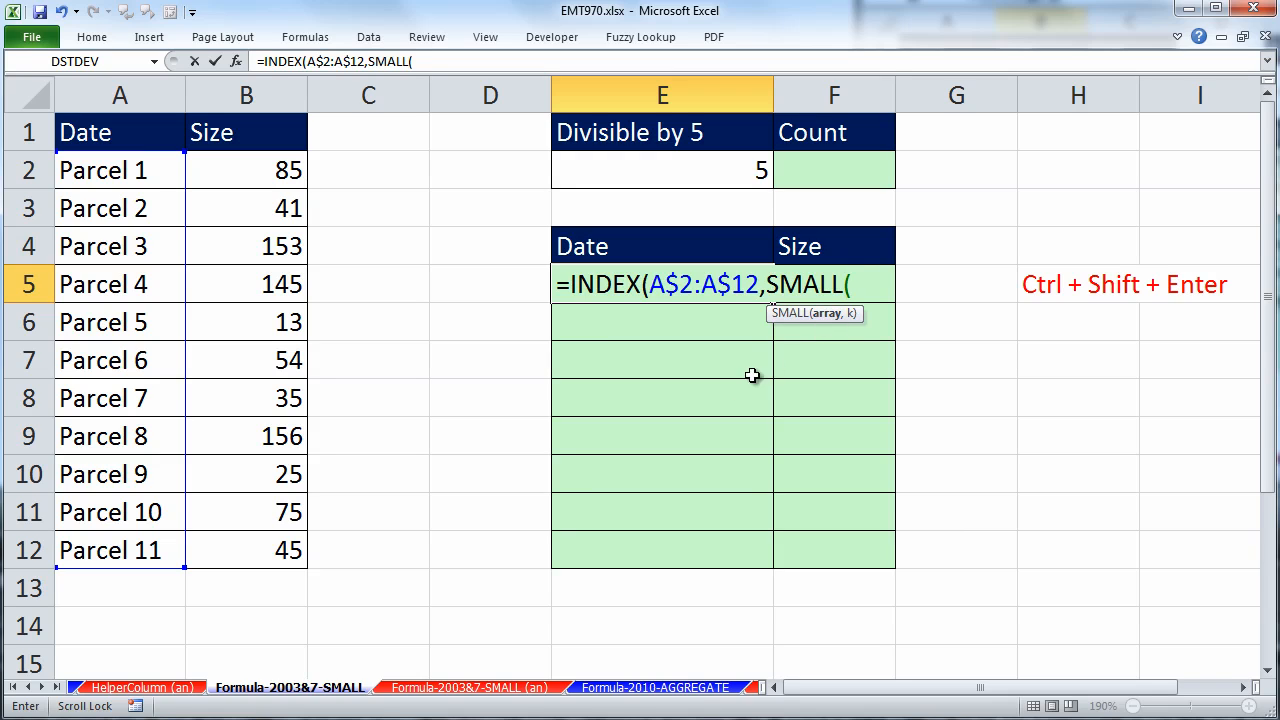
text(IF()
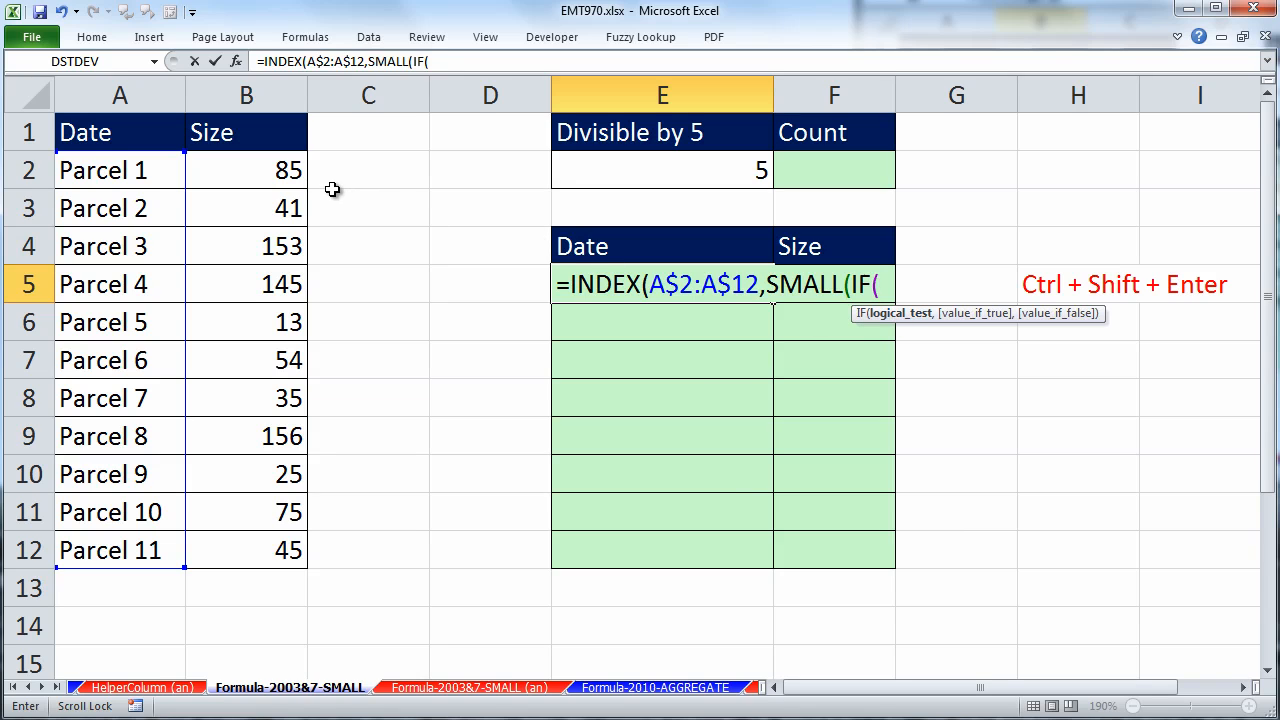
- Add MOD($B$2:$B$12,$E$2) to the IF logical test in the E5 formula
text(mod)
key(Tab)
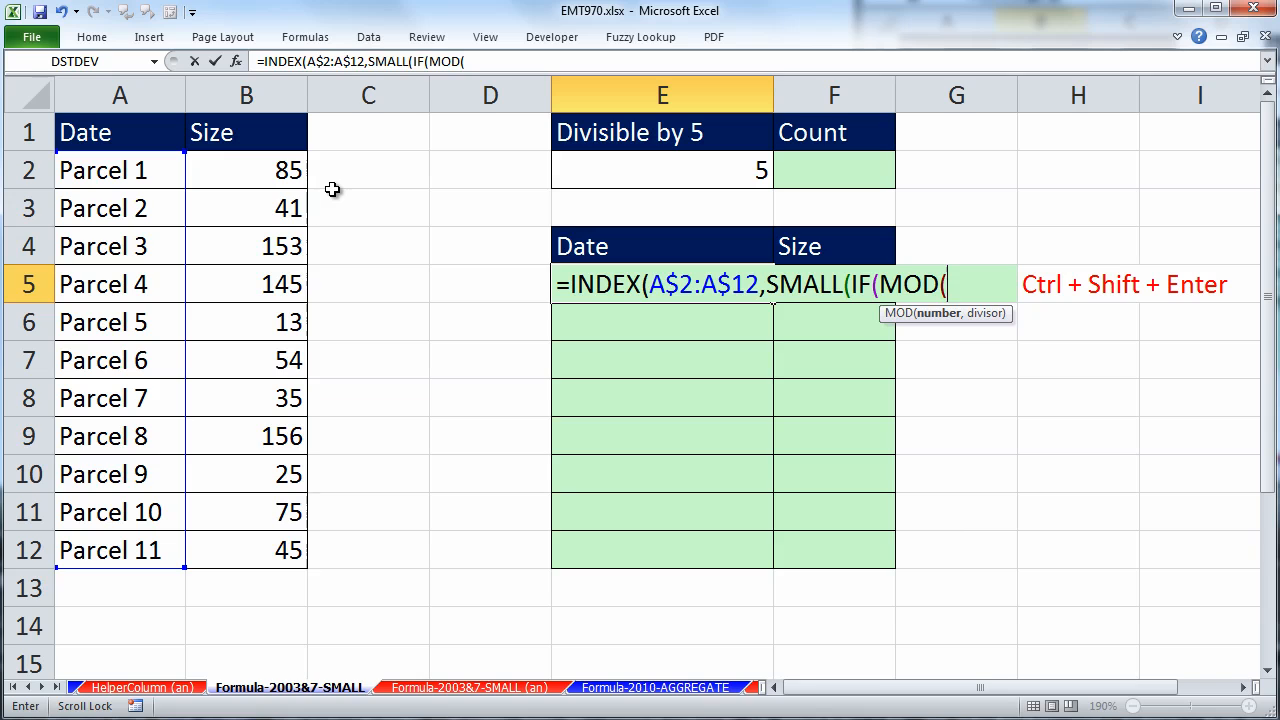
drag(251, 163, 236, 537)
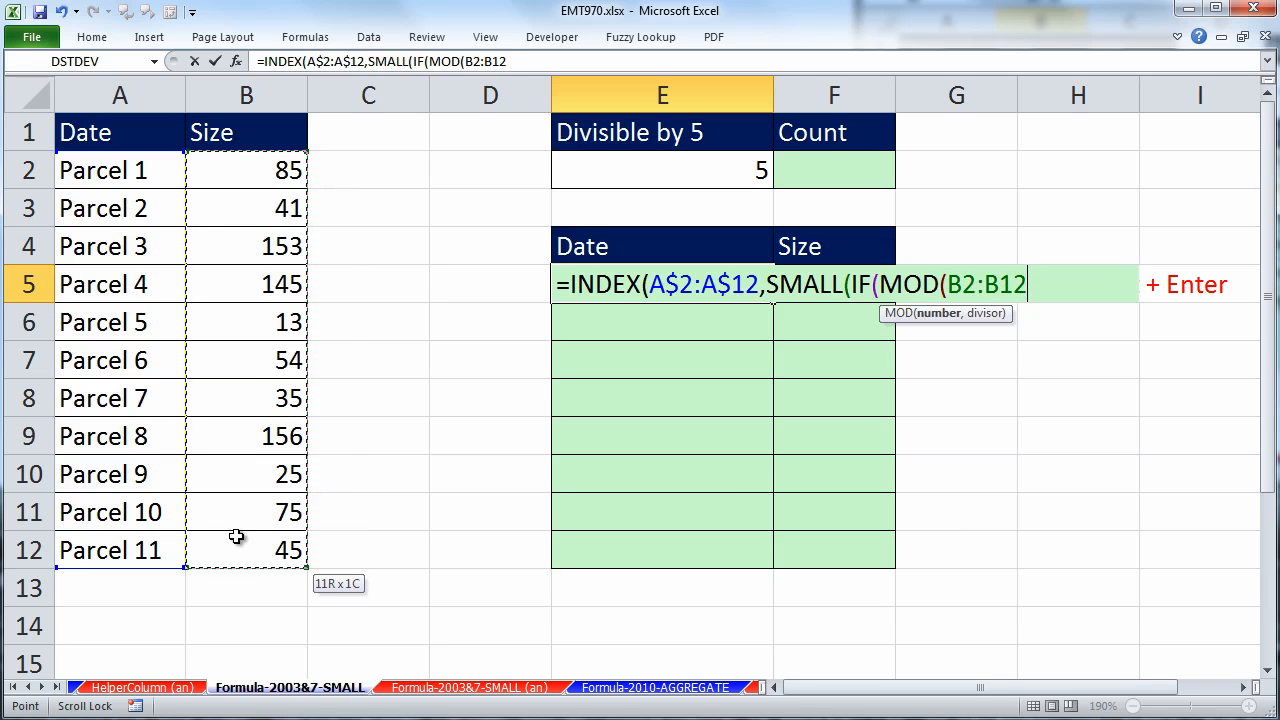
key(F4)
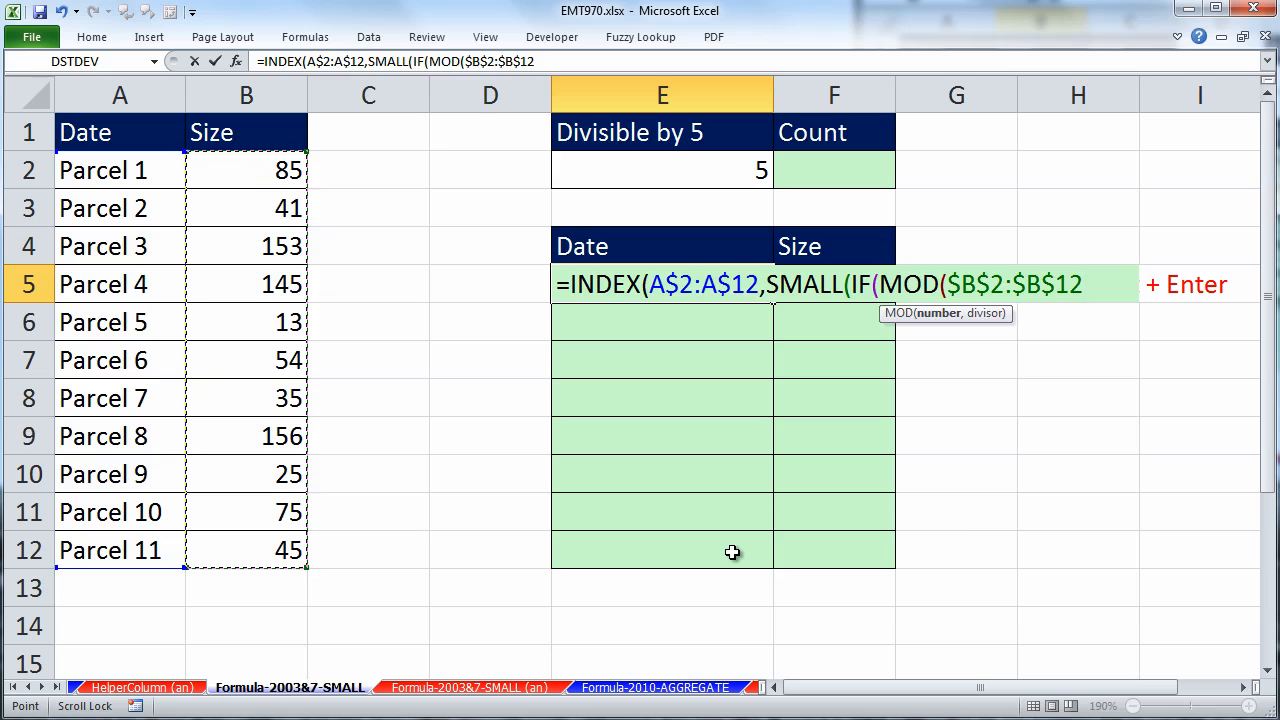
text(,)
click(724, 171)
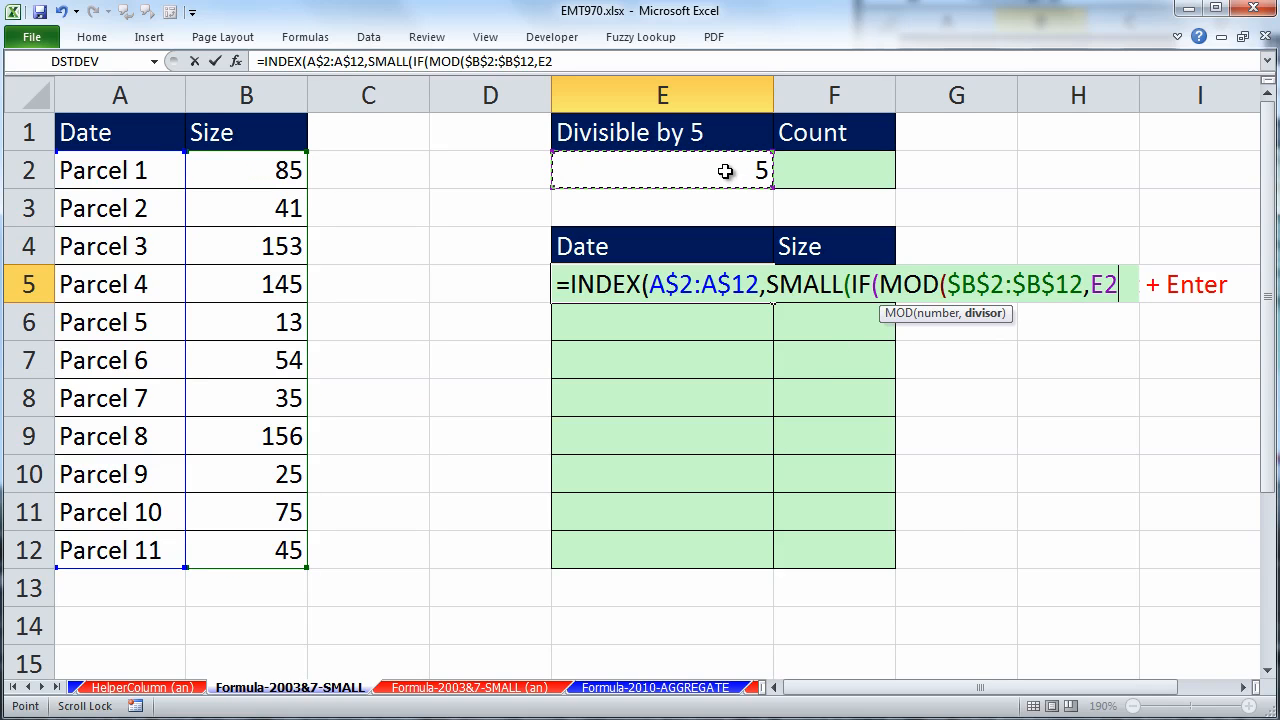
key(F4)
text())
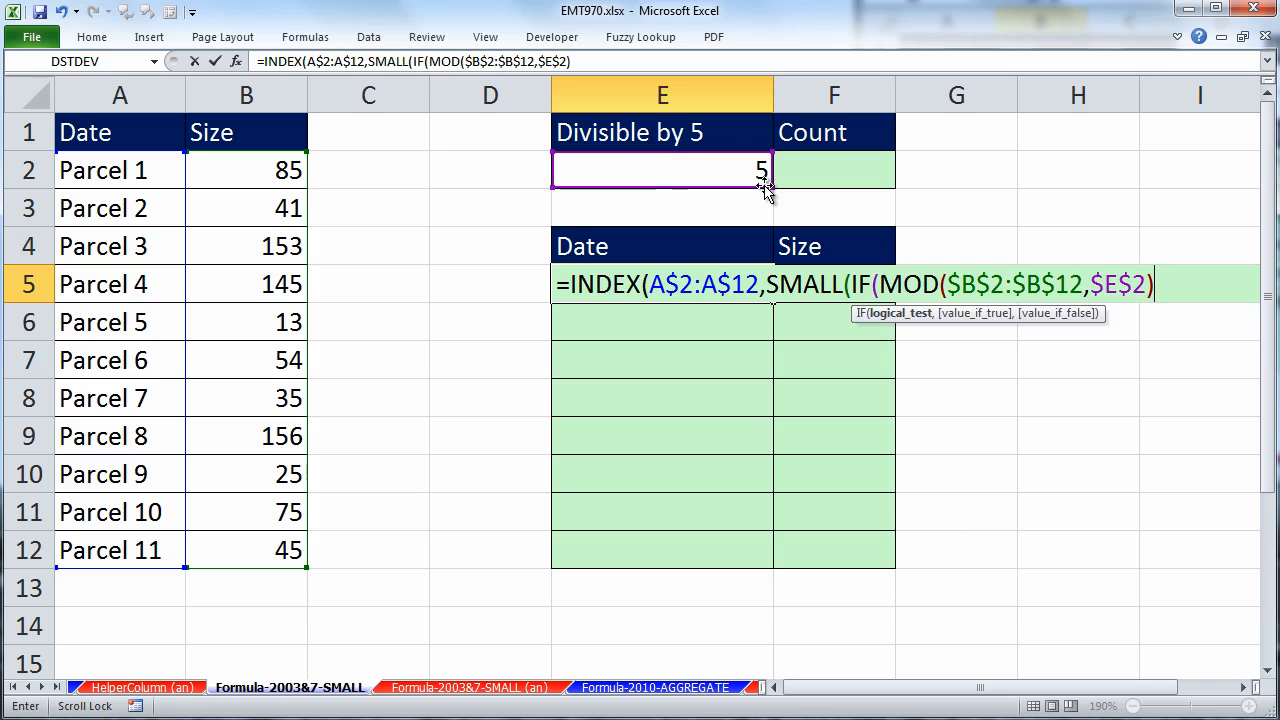
- Evaluate the MOD part of the E5 formula in place to examine its remainders, and restore the expression
drag(884, 285, 1184, 298)
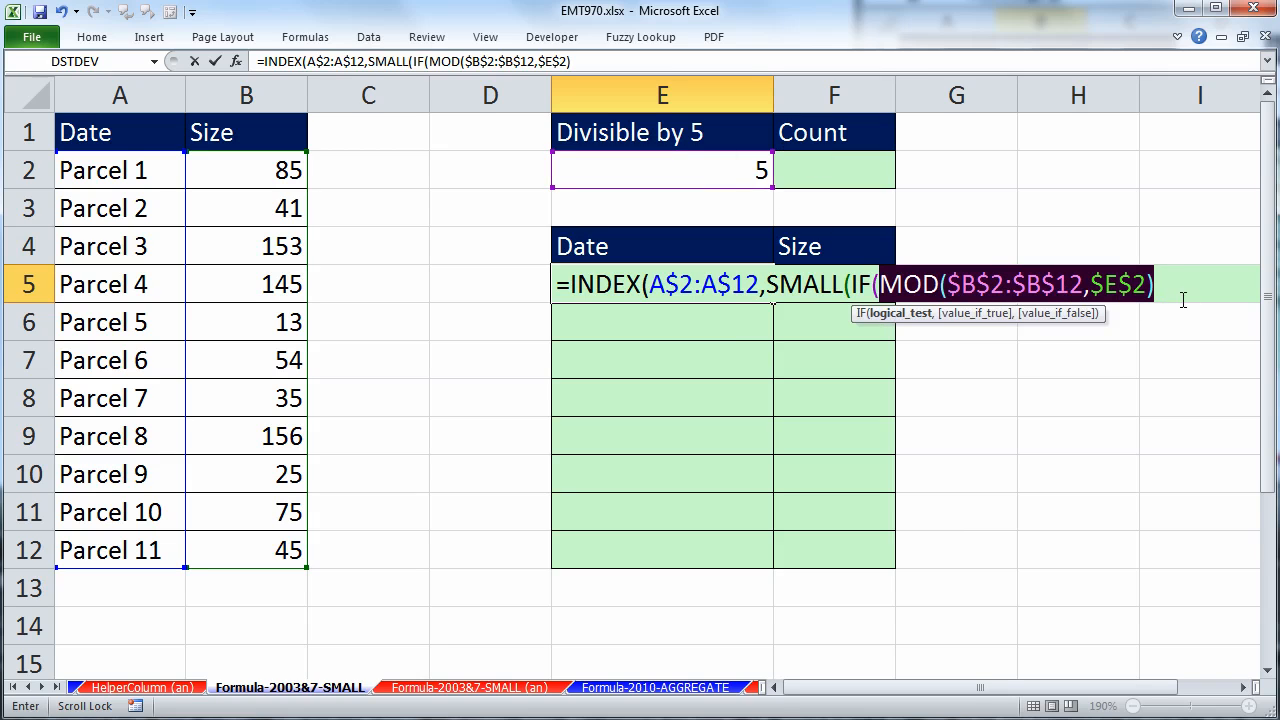
click(876, 290)
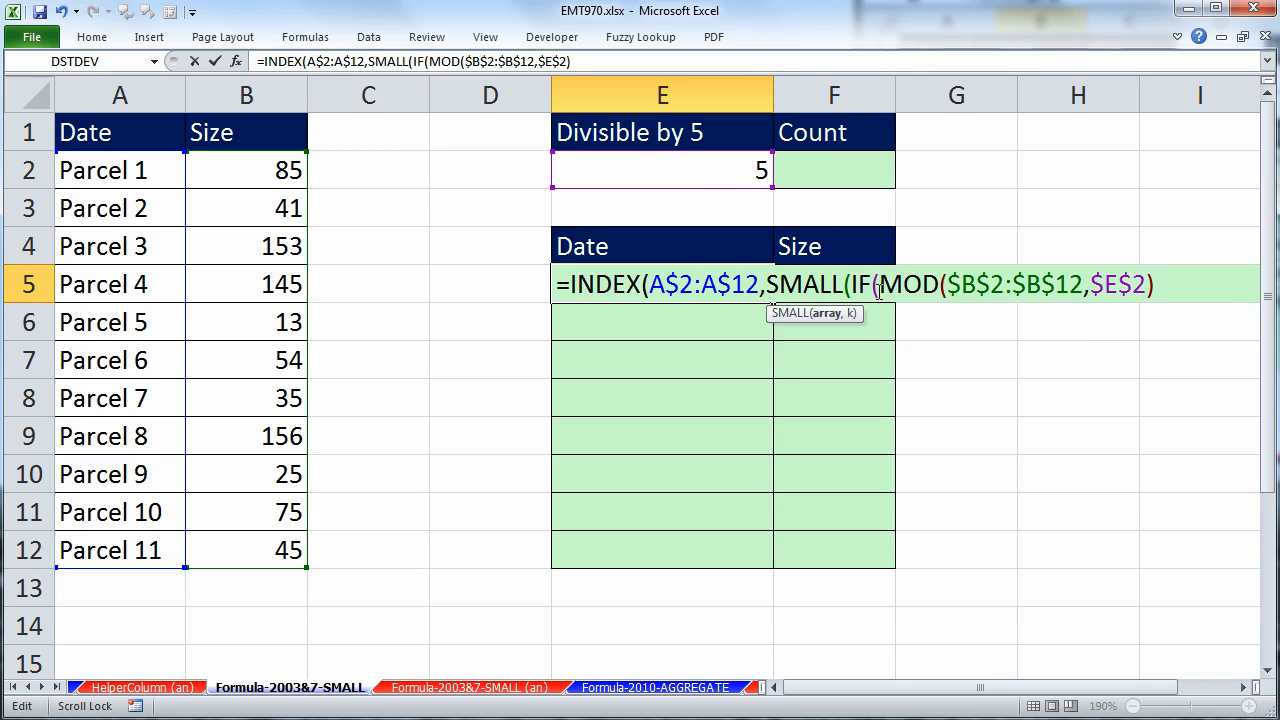
click(878, 289)
click(886, 316)
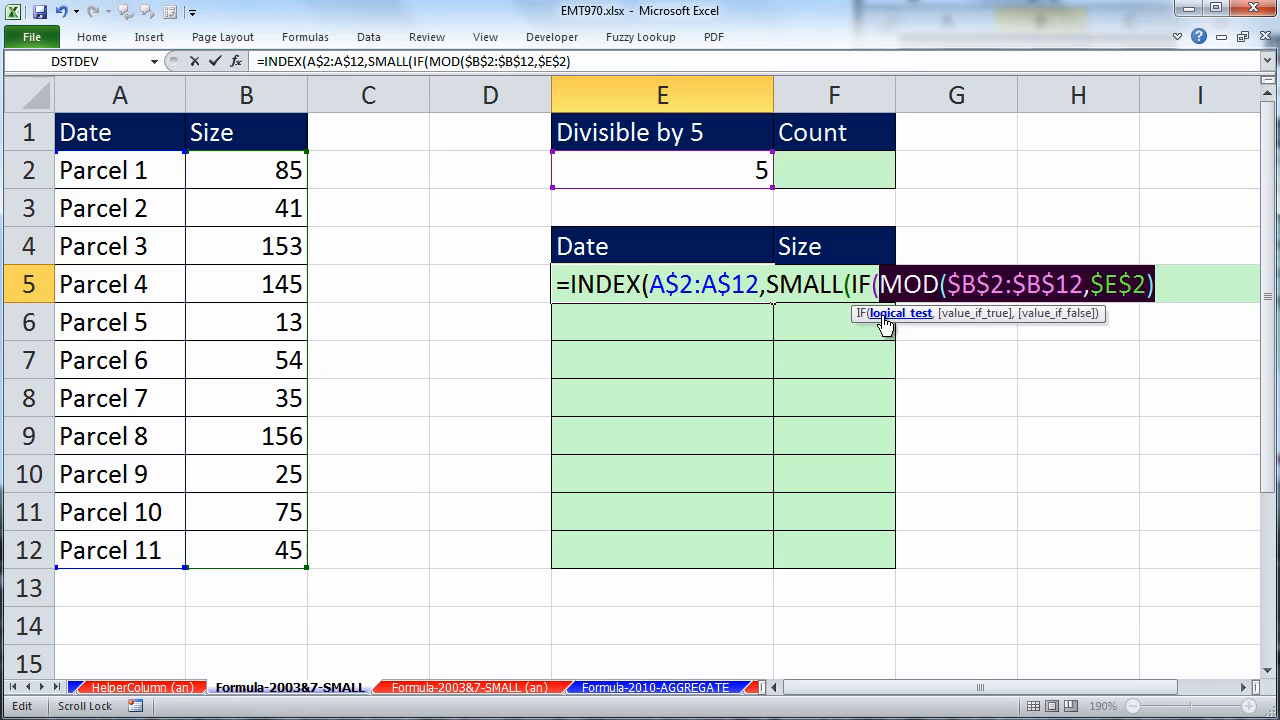
key(F9)
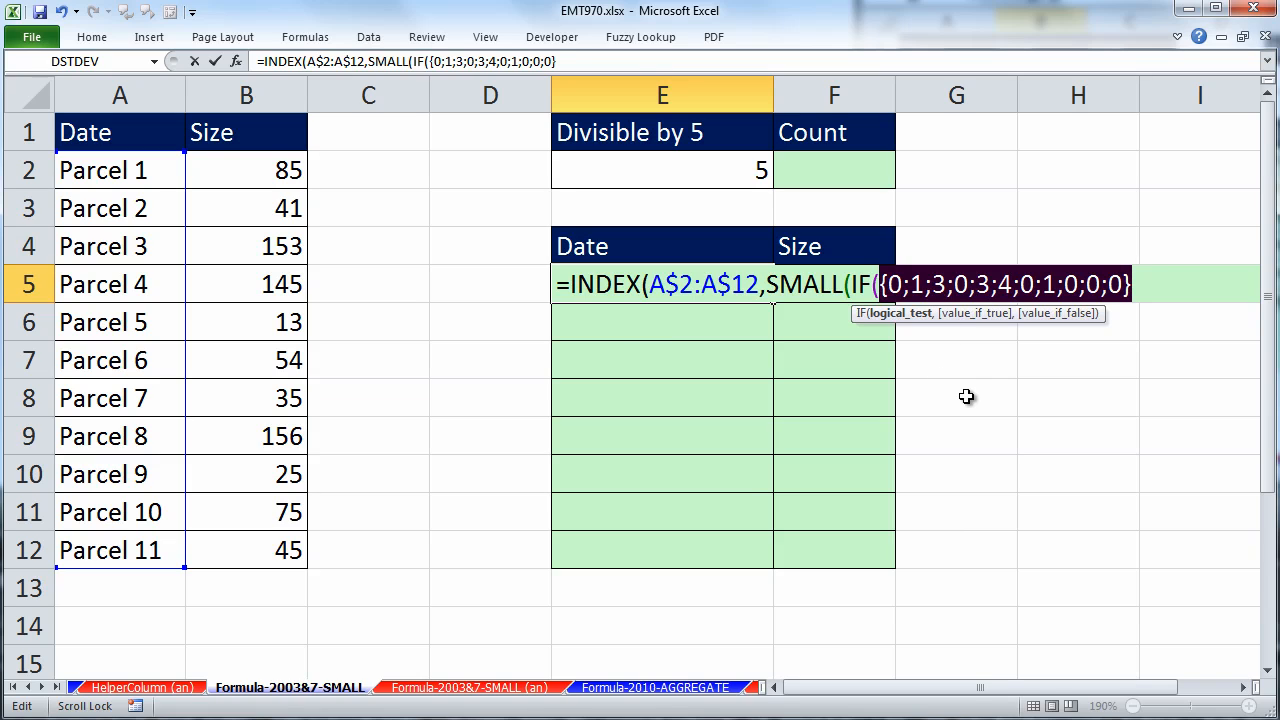
key(ctrl+z)
- Complete the IF logical test in E5 with =0, and evaluate the test in place before restoring its expression
click(1142, 297)
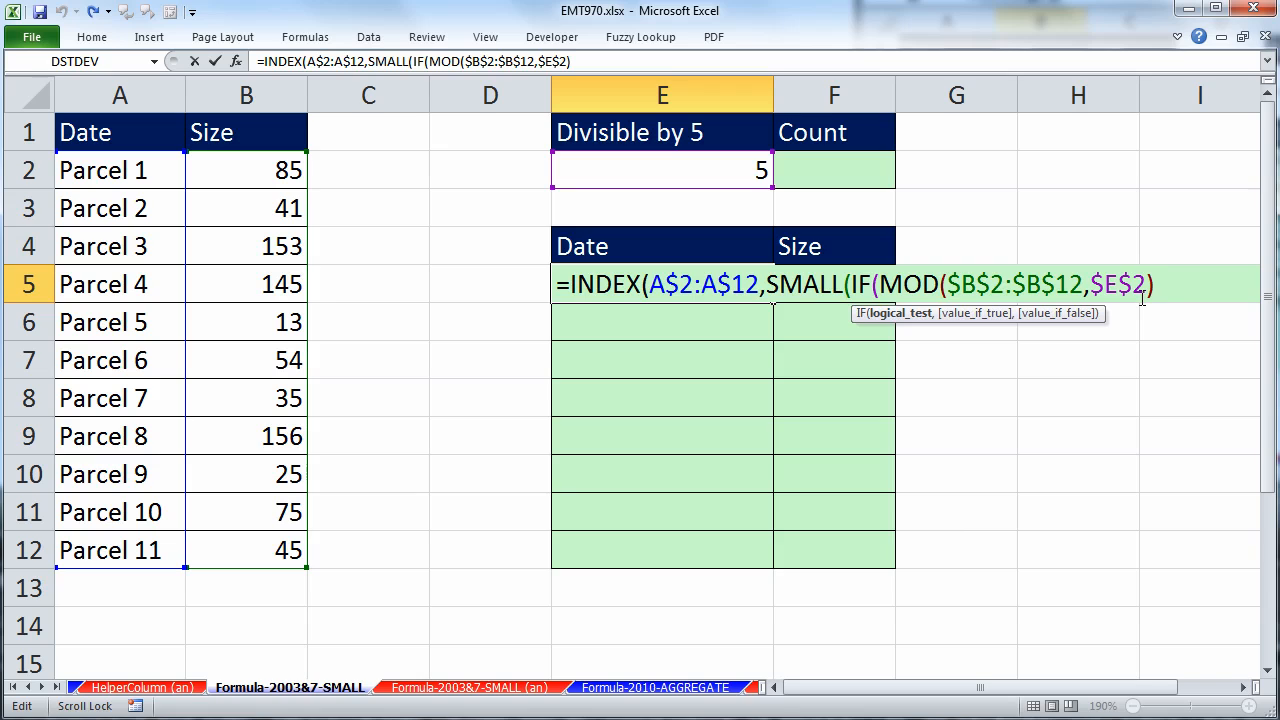
text(=0)
drag(1208, 285, 951, 277)
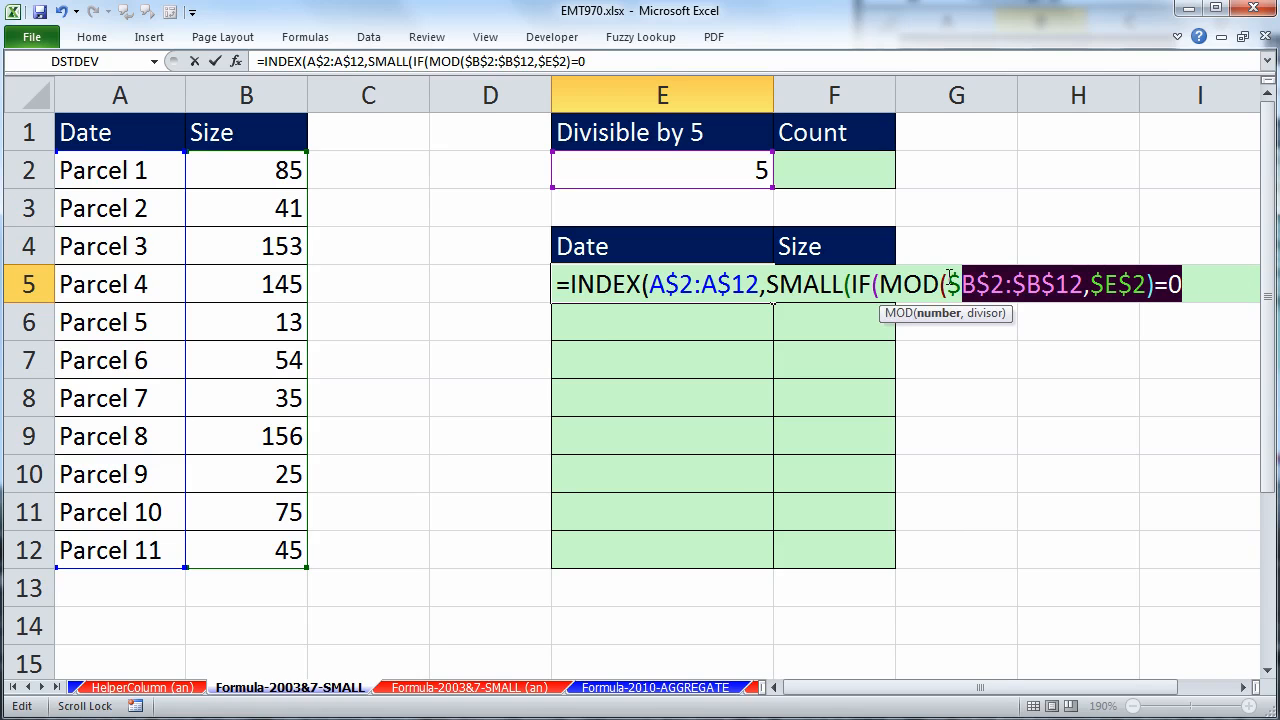
click(879, 285)
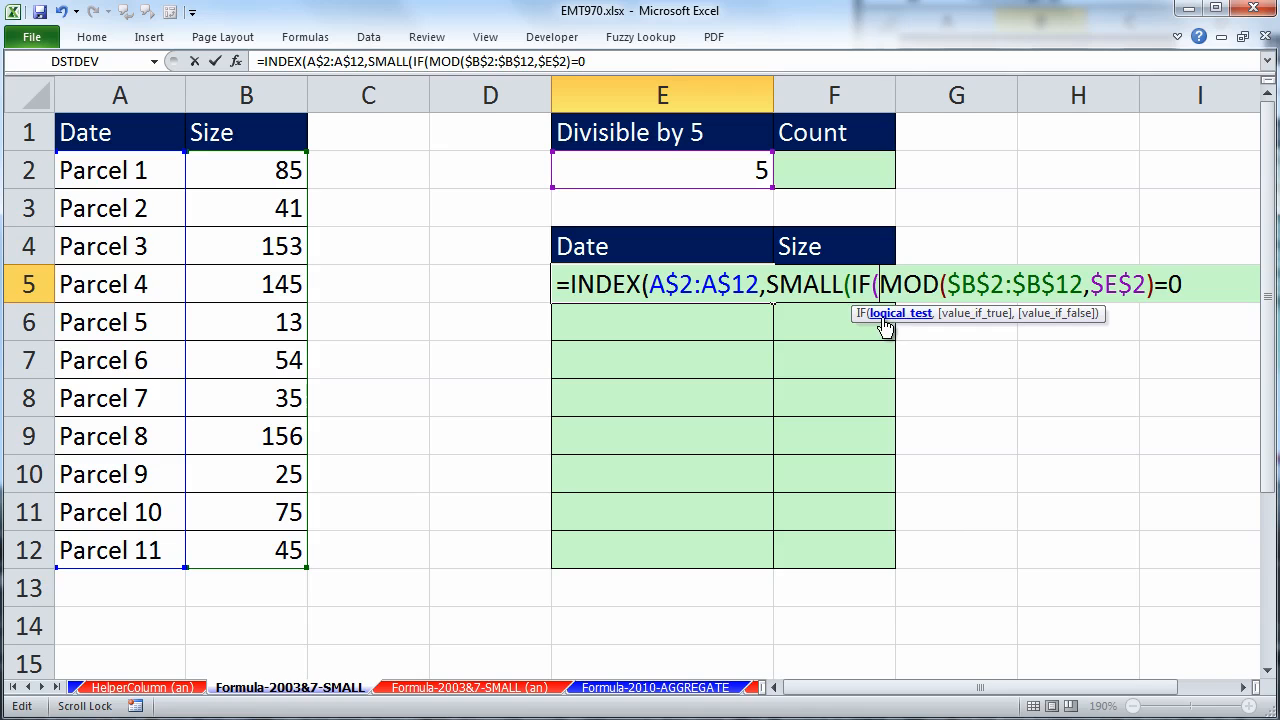
click(885, 316)
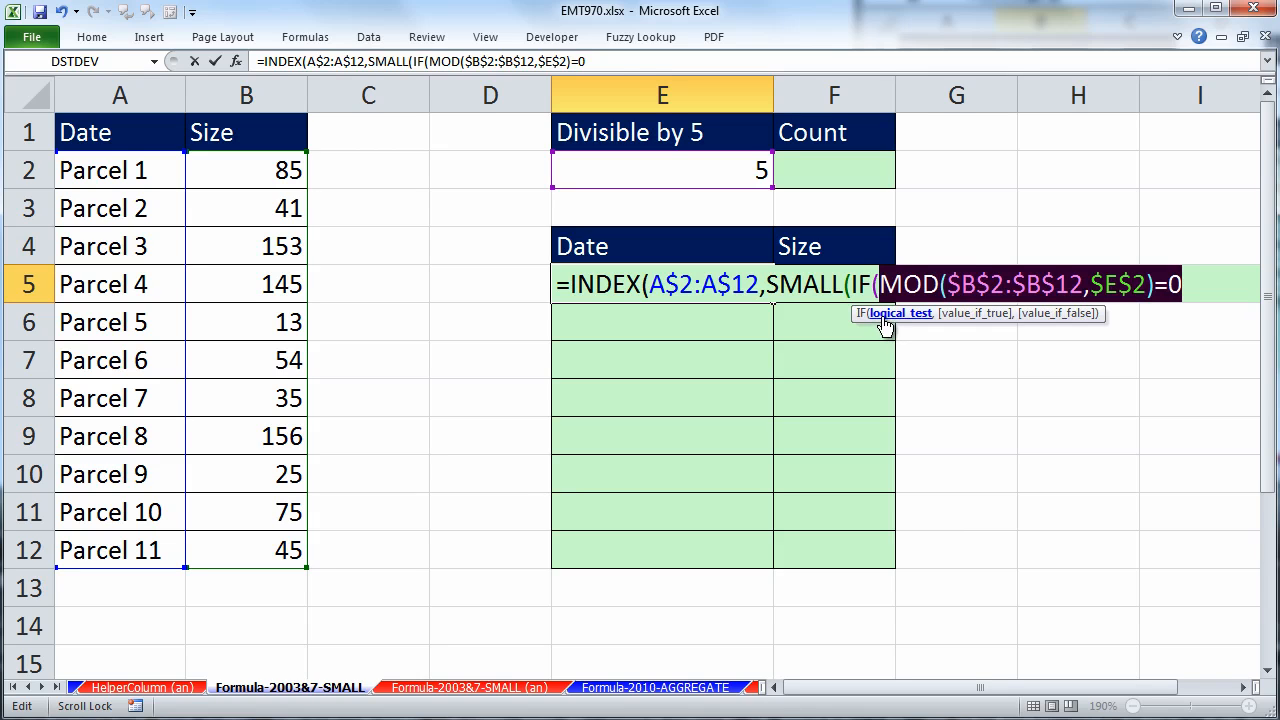
key(F9)
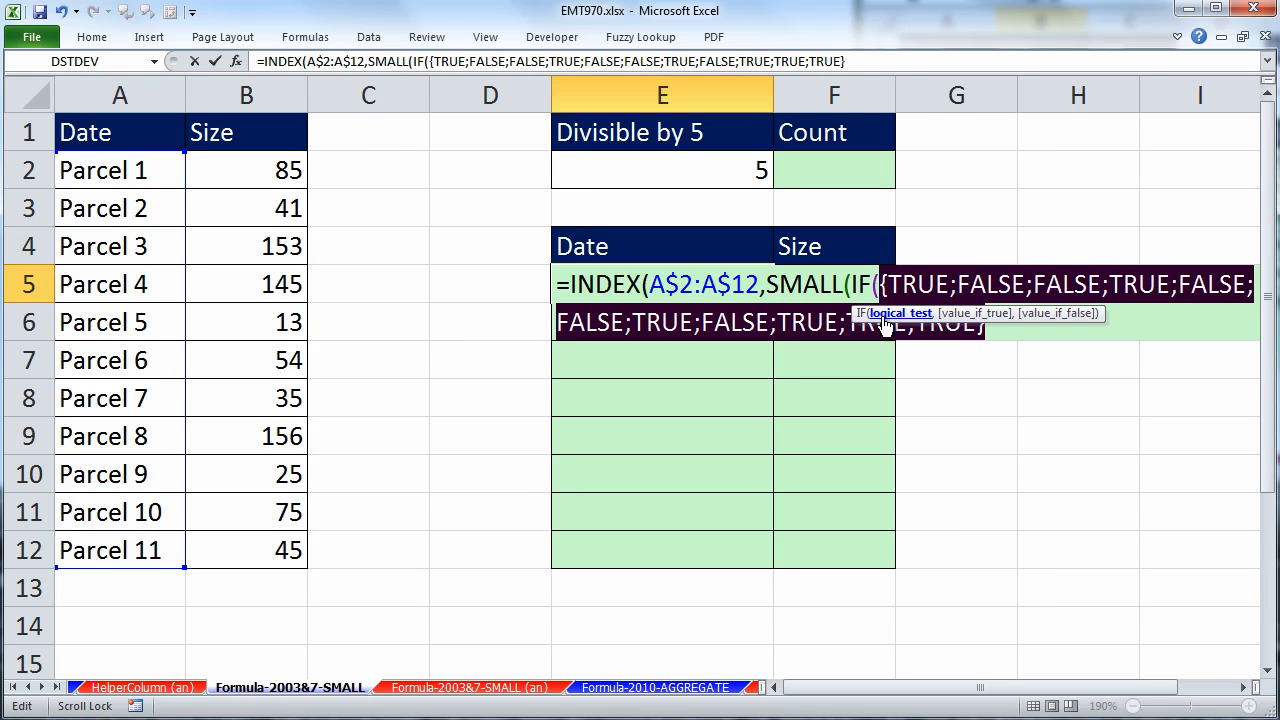
key(ctrl+z)
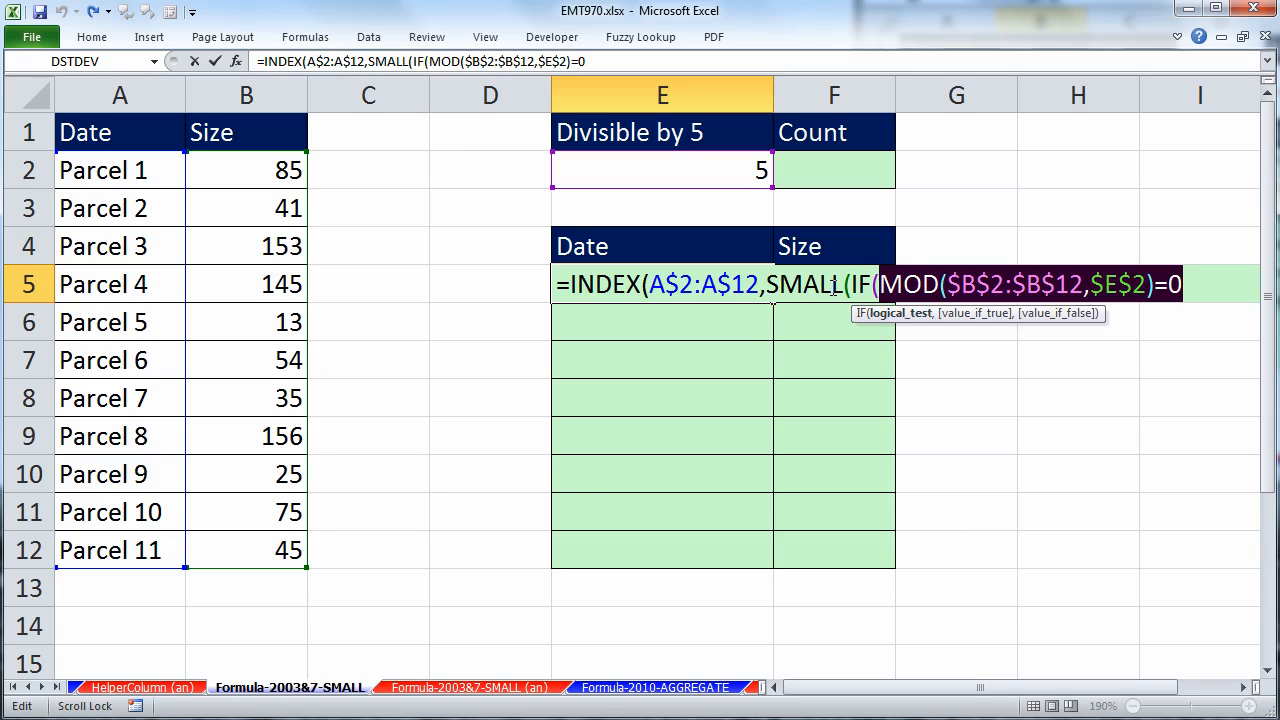
key(Right)
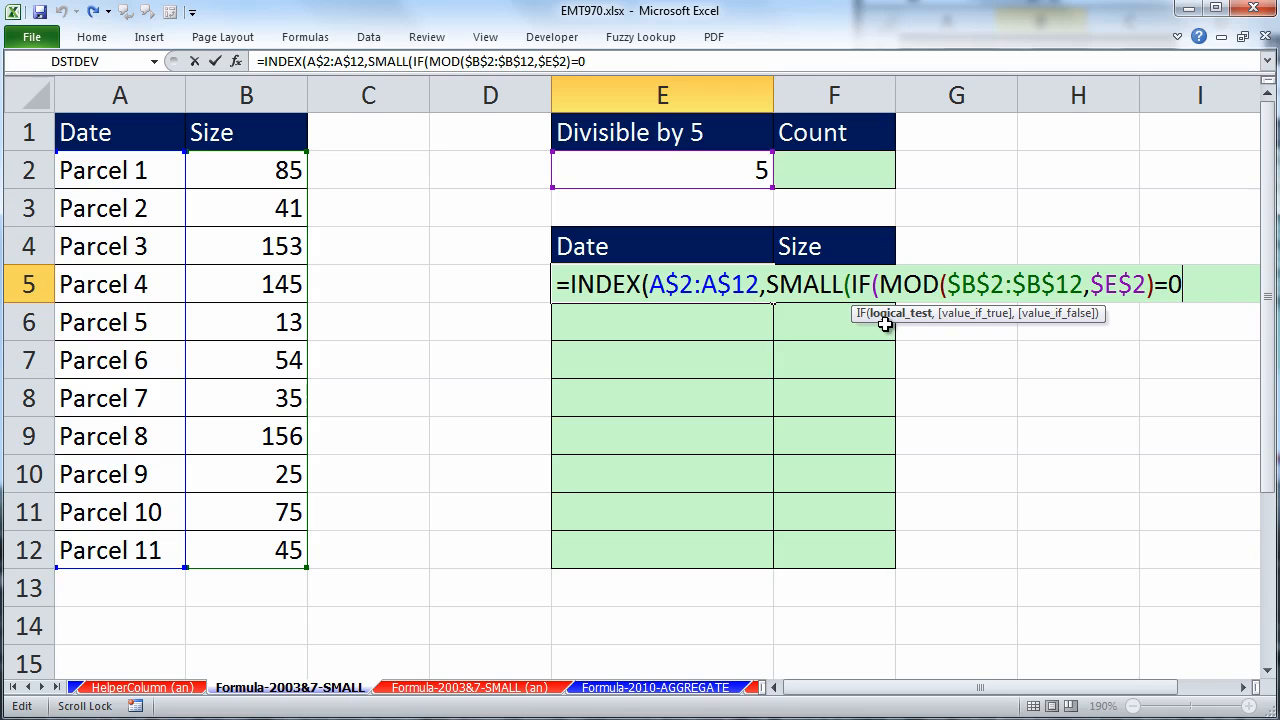
- Add ROW($A$2:$A$12) as the start of the value_if_true argument of the IF function in E5
text(,)
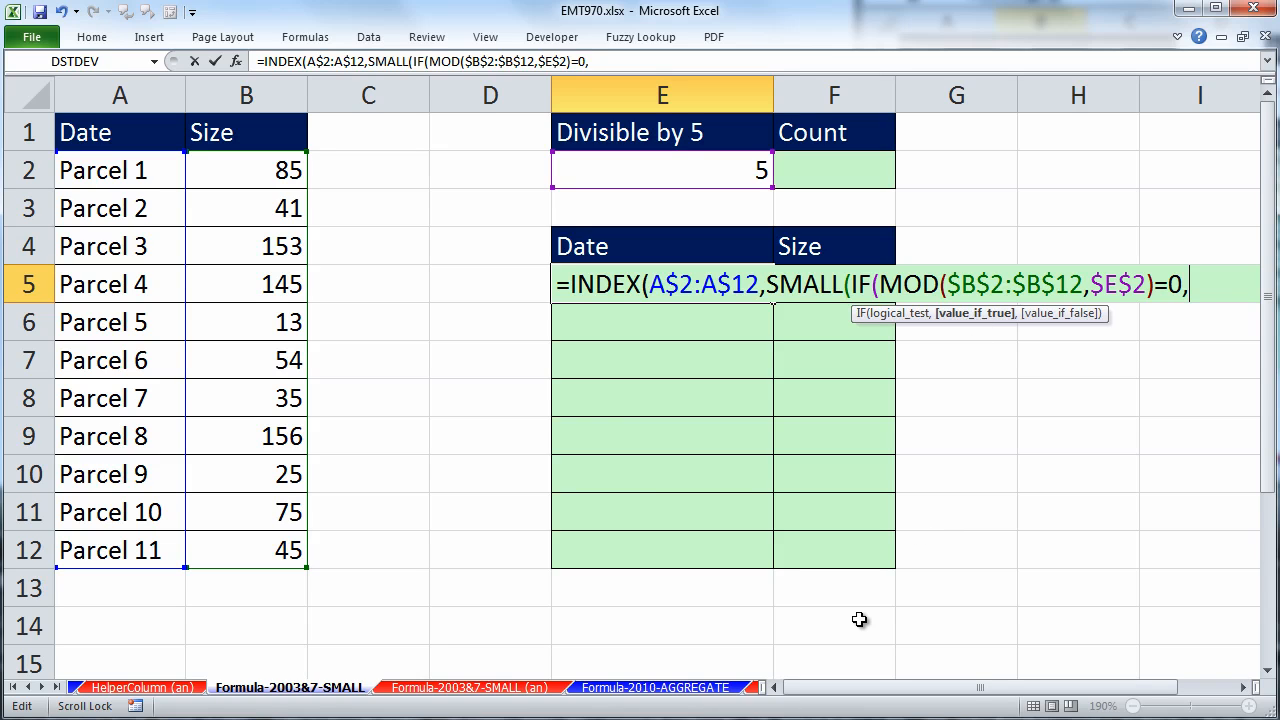
text(row)
key(Tab)
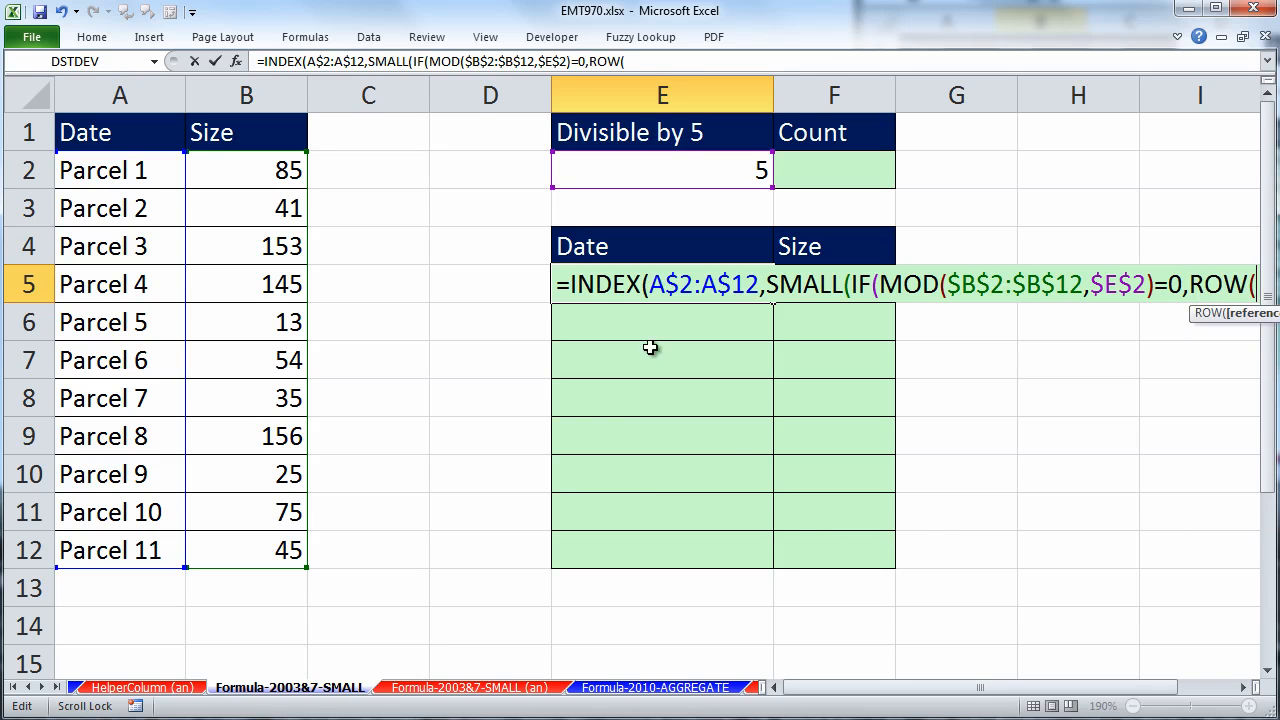
drag(148, 173, 115, 551)
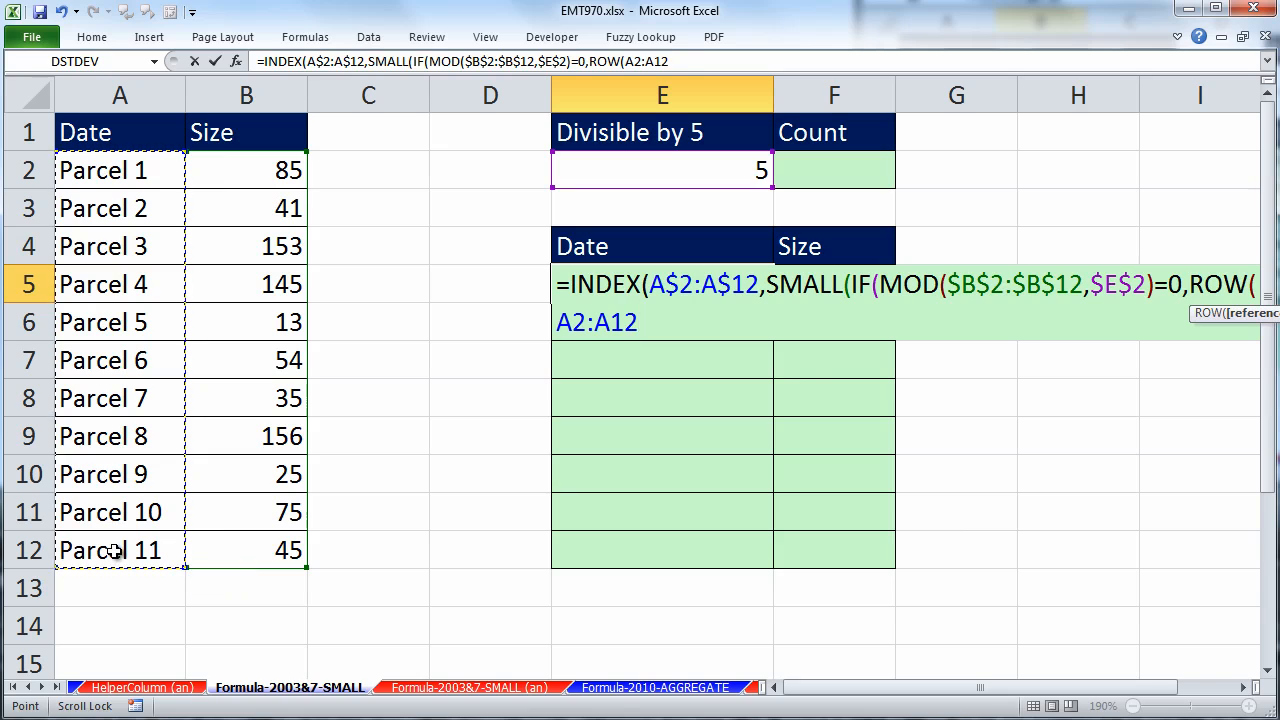
key(F4)
text())
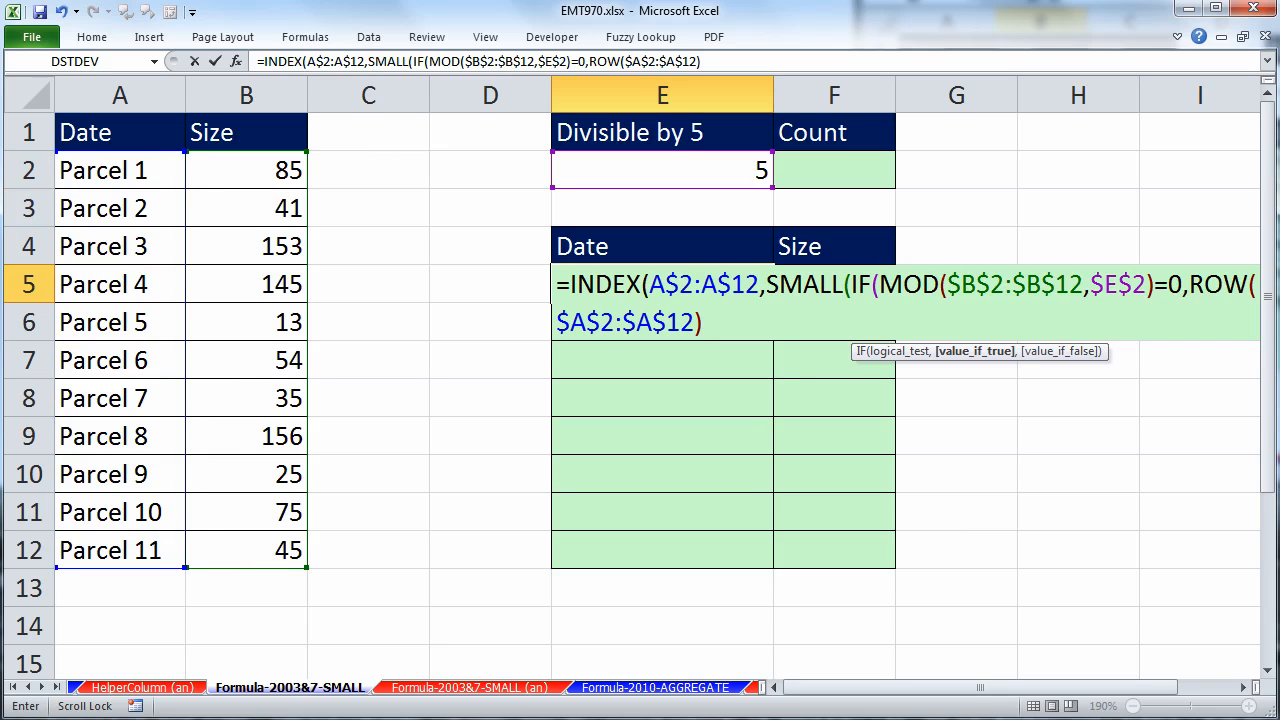
- Extend the value_if_true argument in E5 with -ROW($A$2)+1 to produce relative row positions
text(-row)
key(Tab)
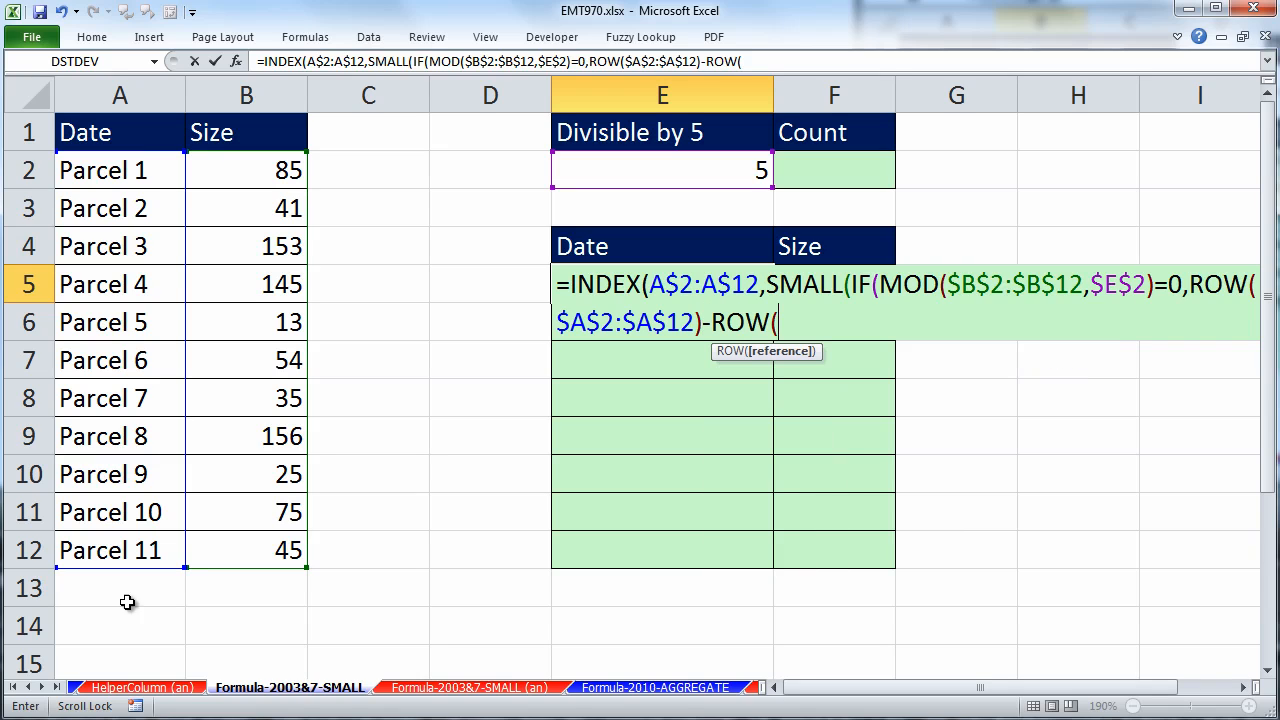
click(105, 172)
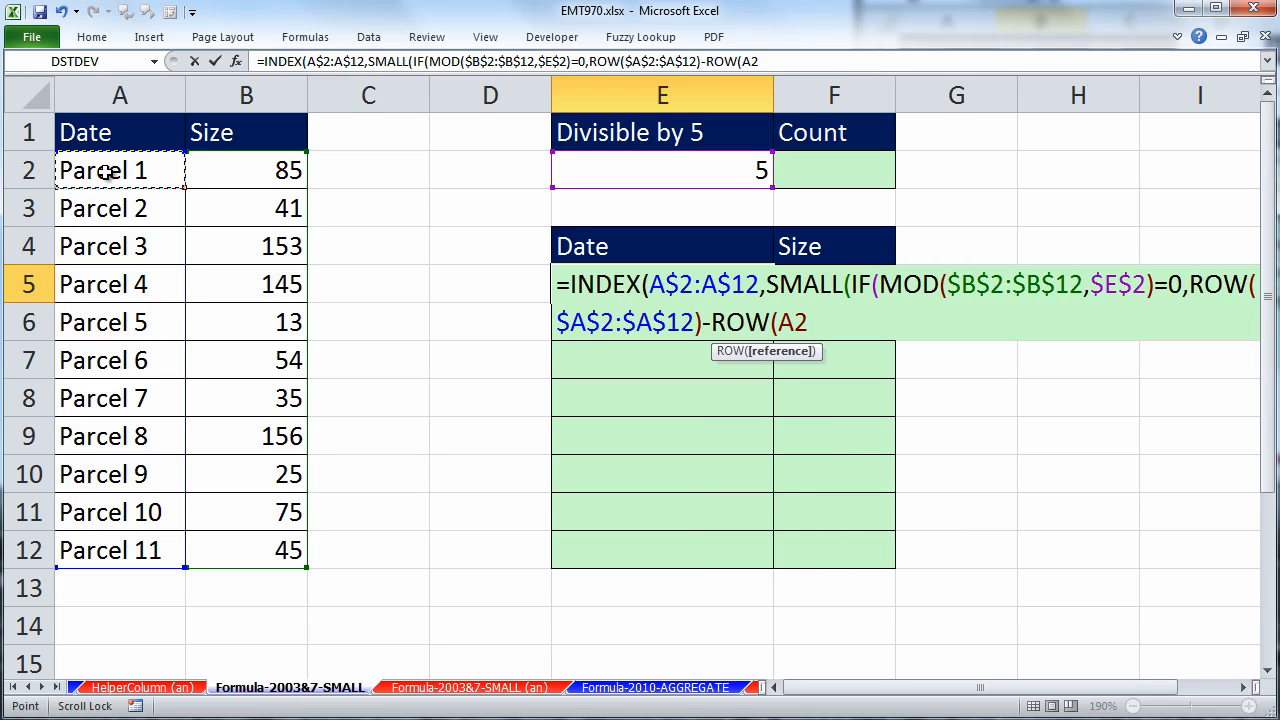
key(F4)
text())
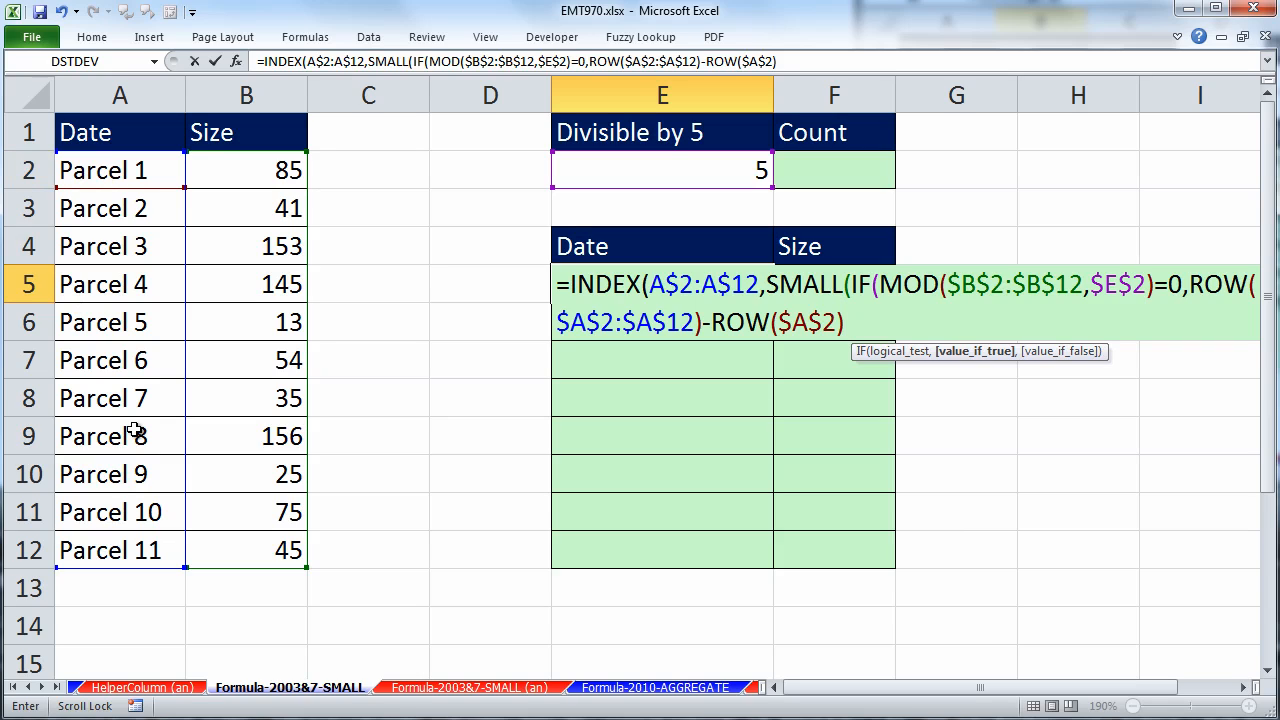
text(+1)
- Evaluate the IF value_if_true argument in place to examine its row positions, and restore the ROW expression
click(975, 351)
key(F9)
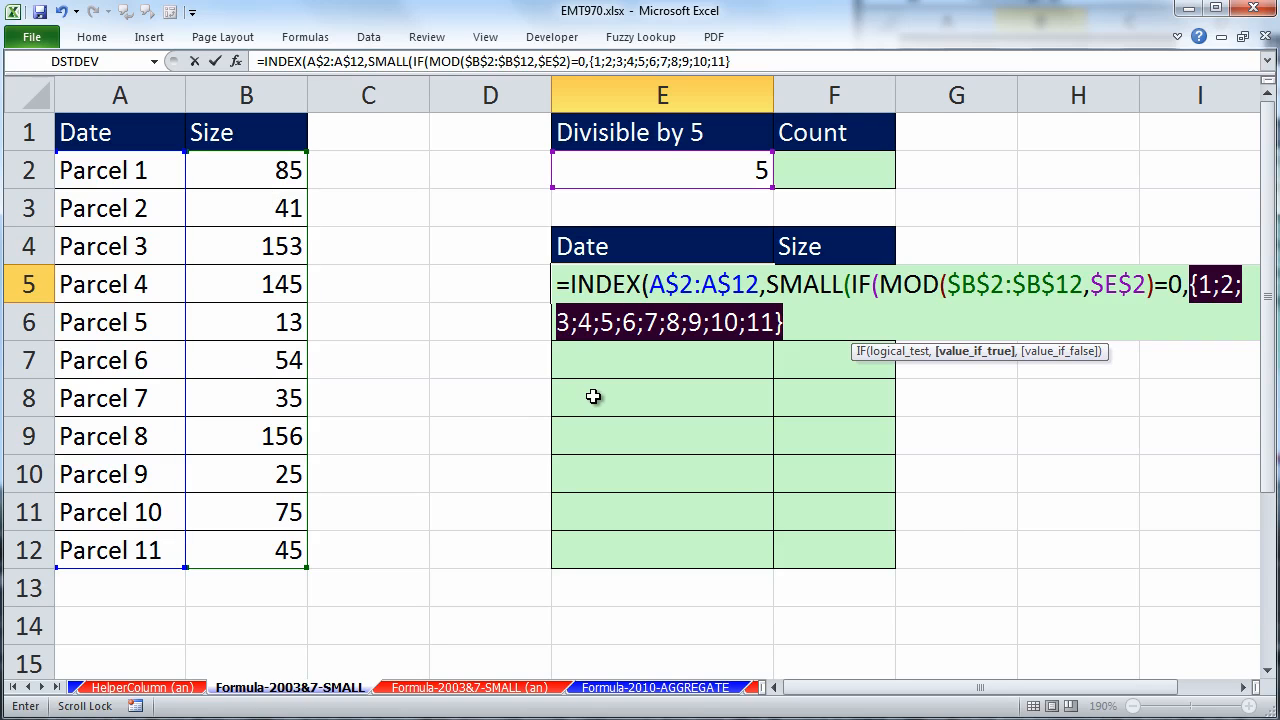
key(ctrl+z)
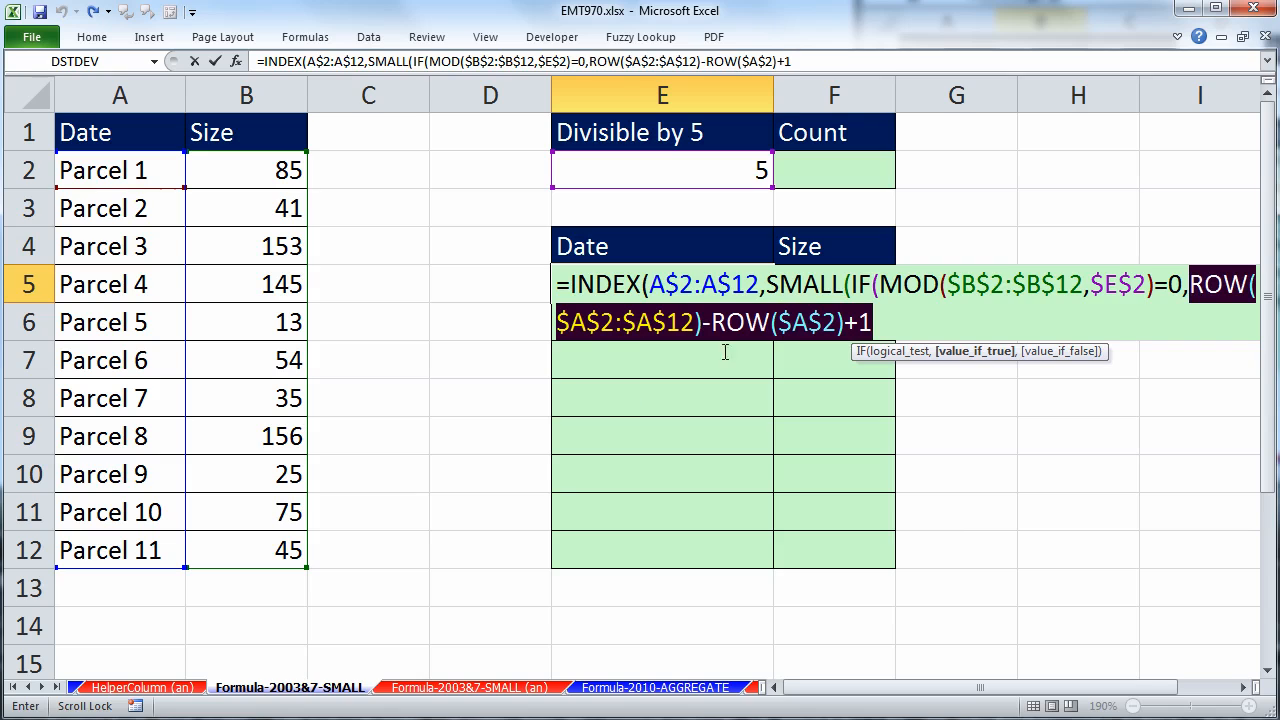
click(888, 316)
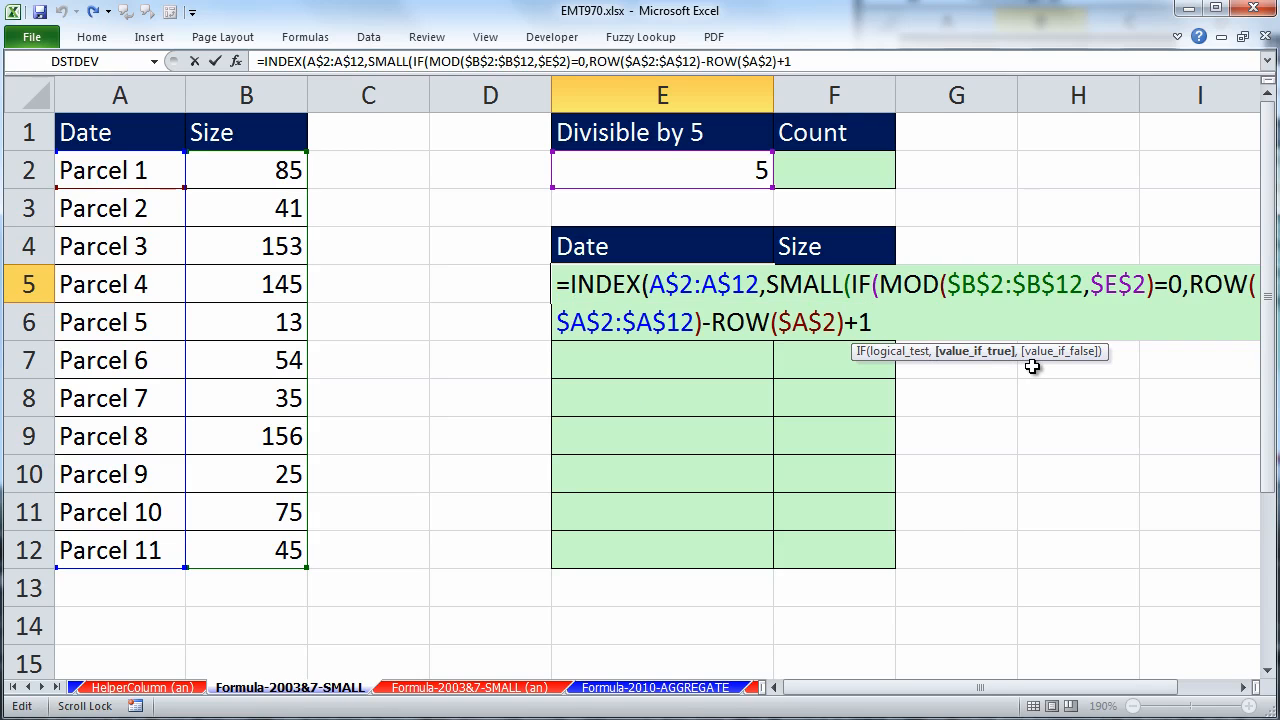
- Close the IF function in E5, and evaluate it in place as SMALL's array before restoring the expression
text())
drag(880, 322, 855, 285)
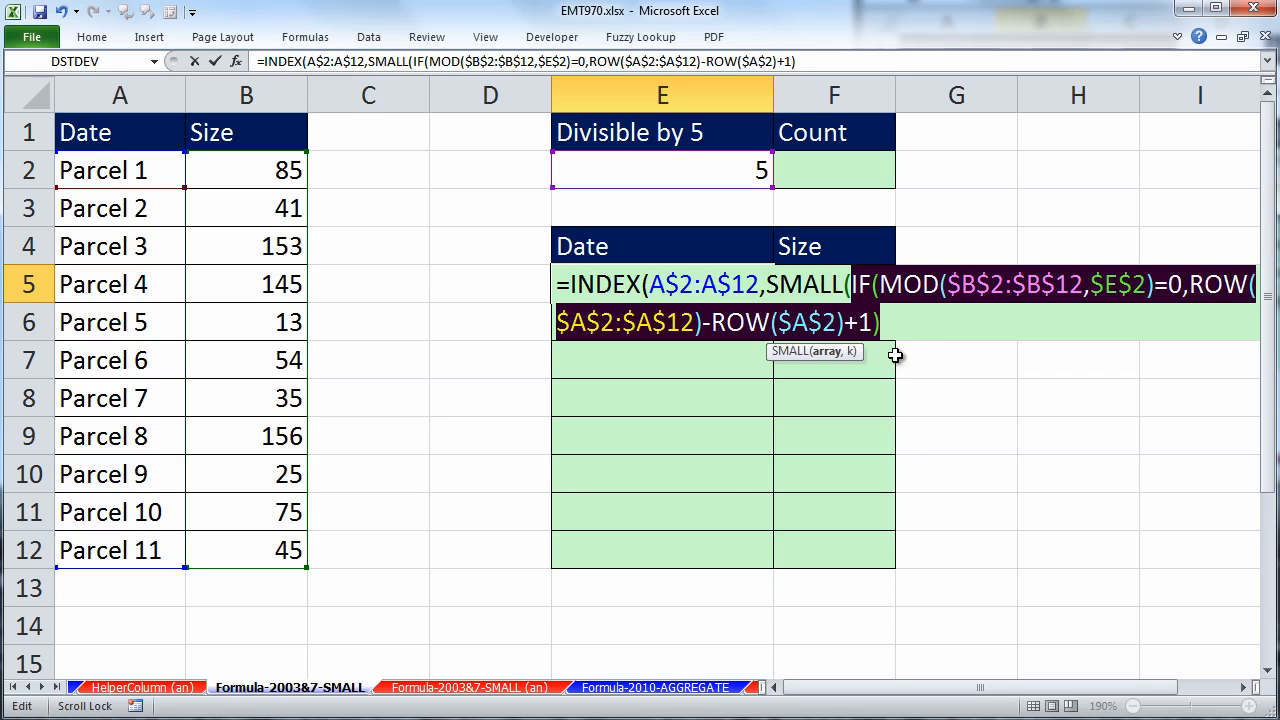
key(Left)
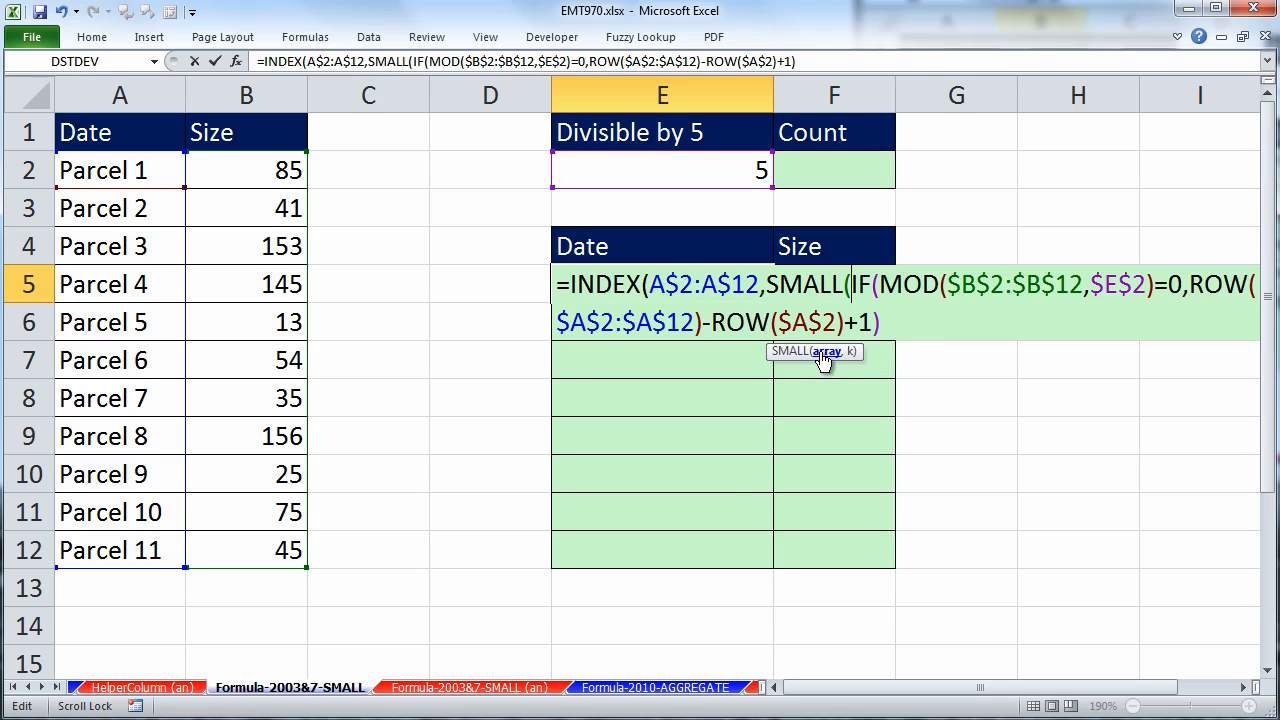
key(ctrl+shift+End)
key(F9)
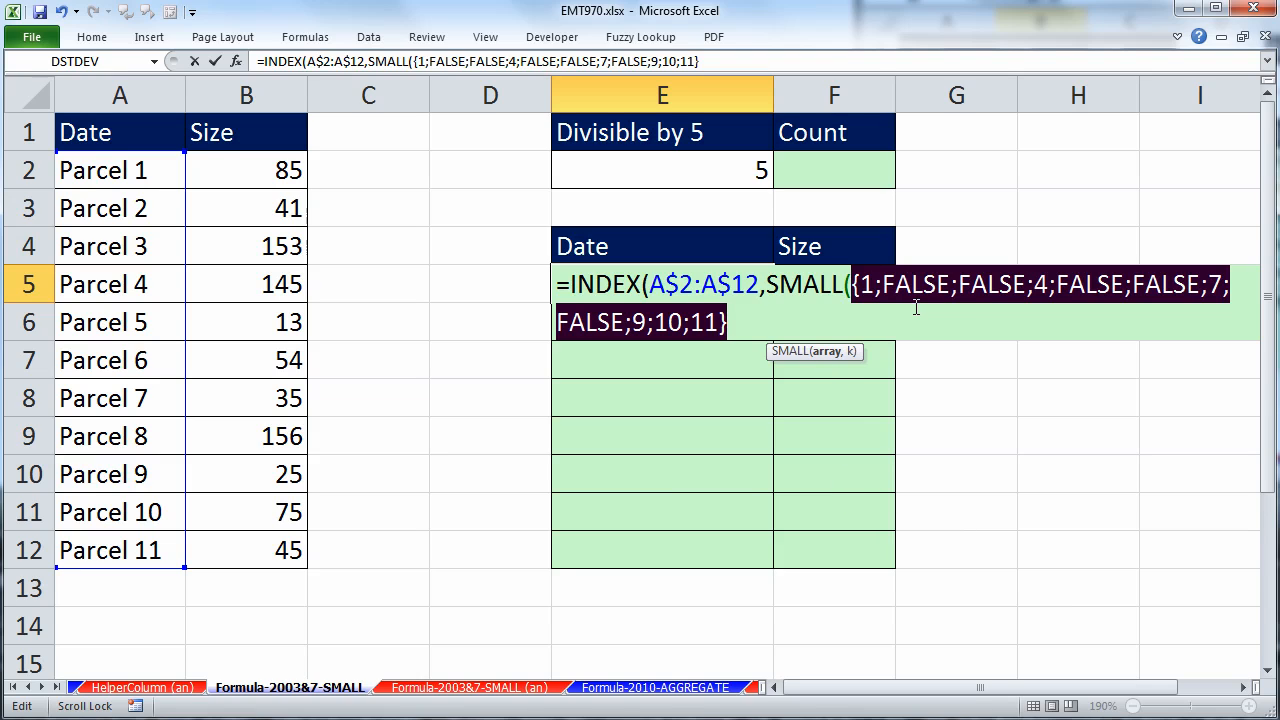
key(ctrl+z)
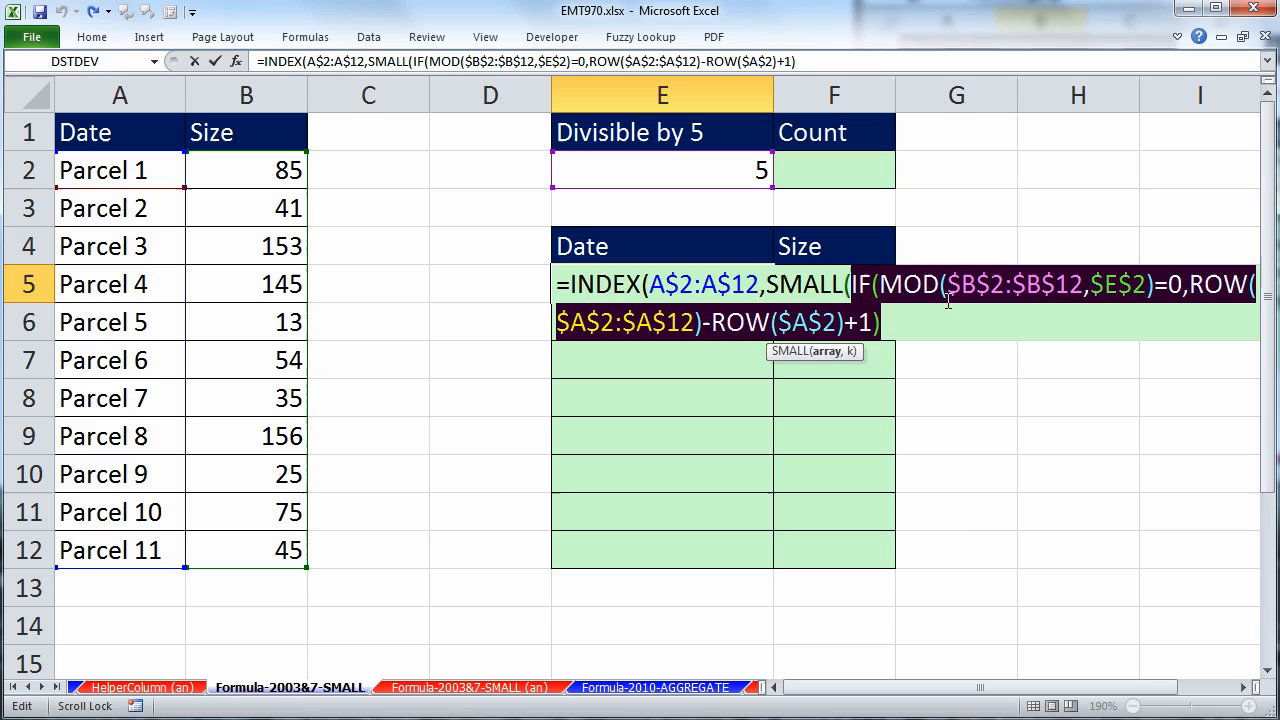
click(901, 329)
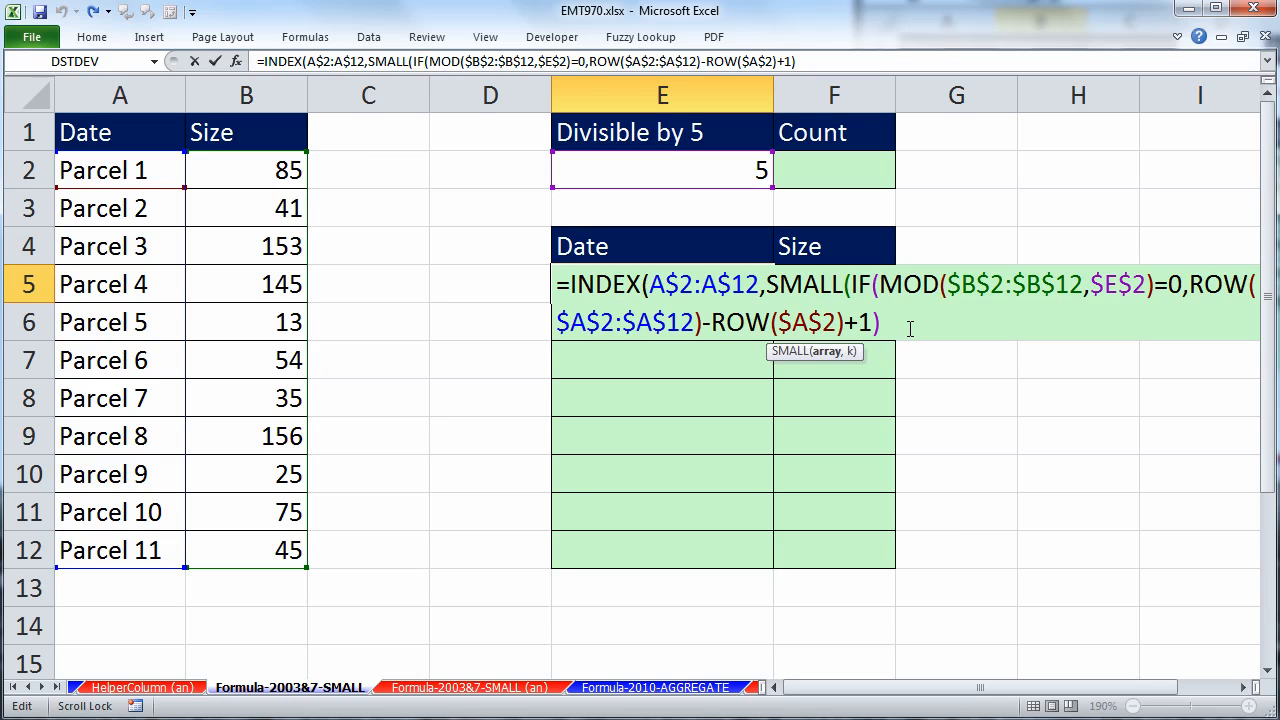
- Add ROWS(E$5:E5) as SMALL's k argument in the E5 formula and close the SMALL function
text(,)
text(rows)
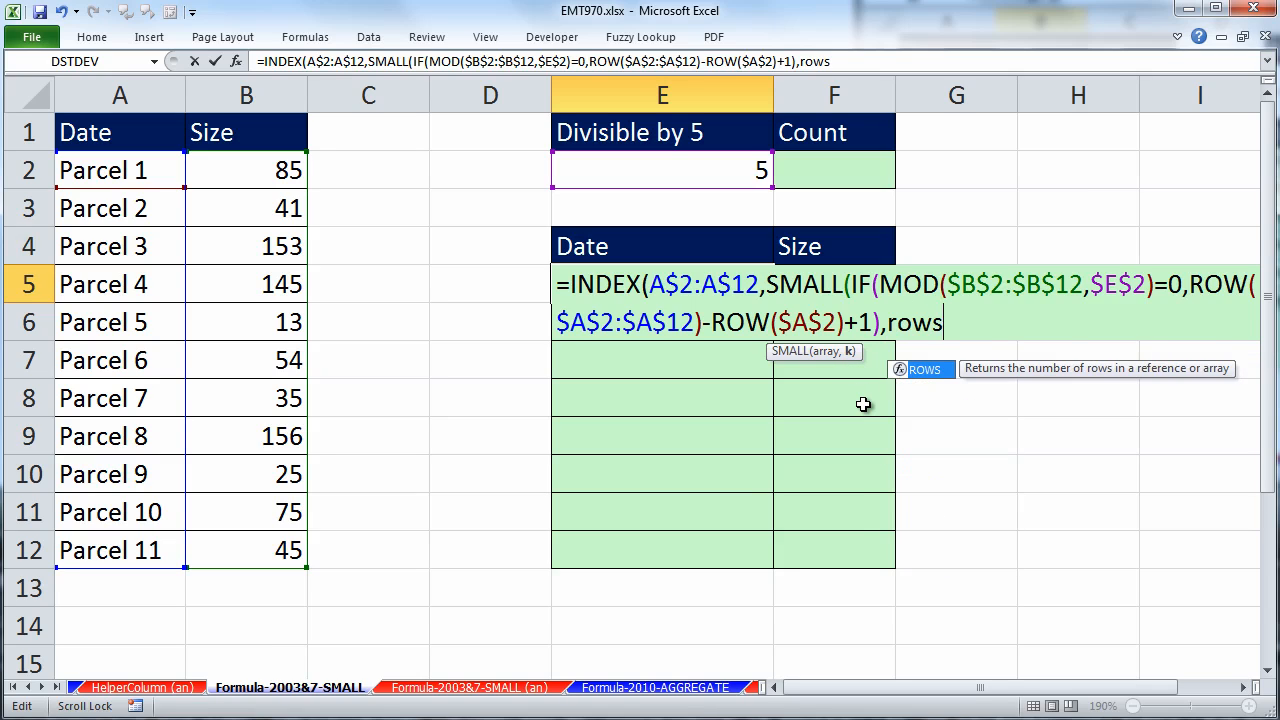
key(Tab)
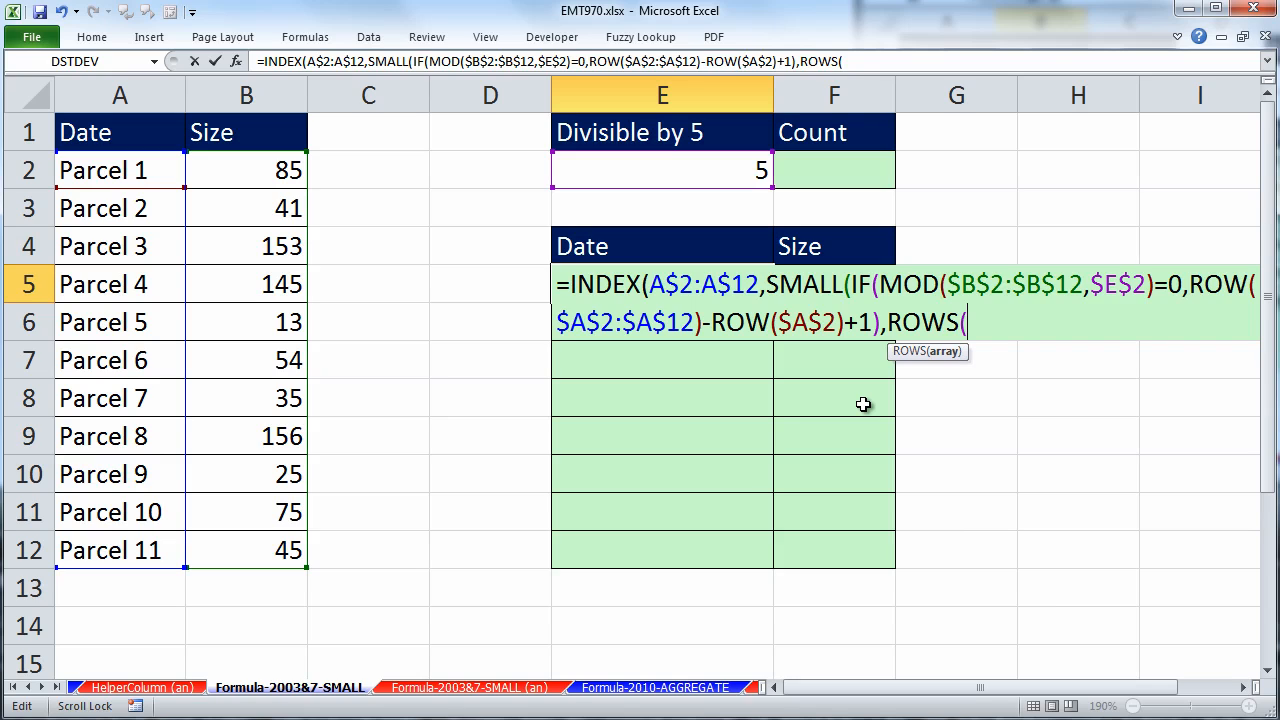
text(E$5:)
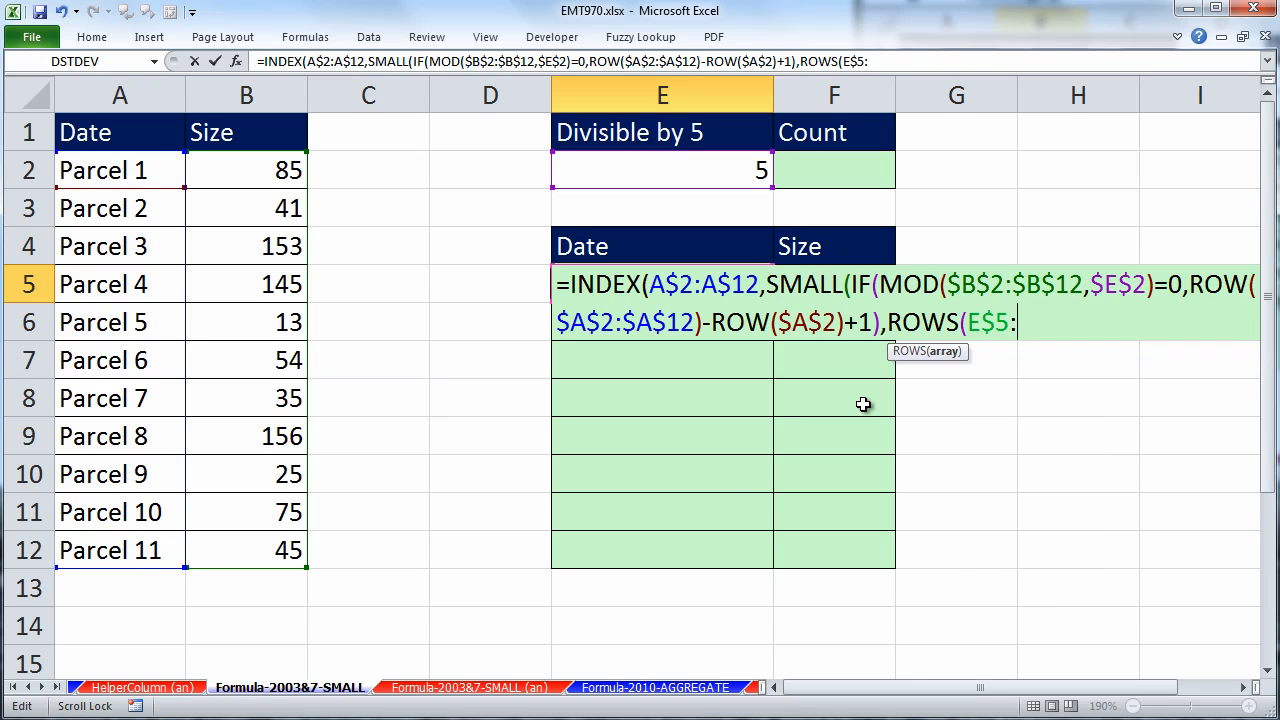
text(E5))
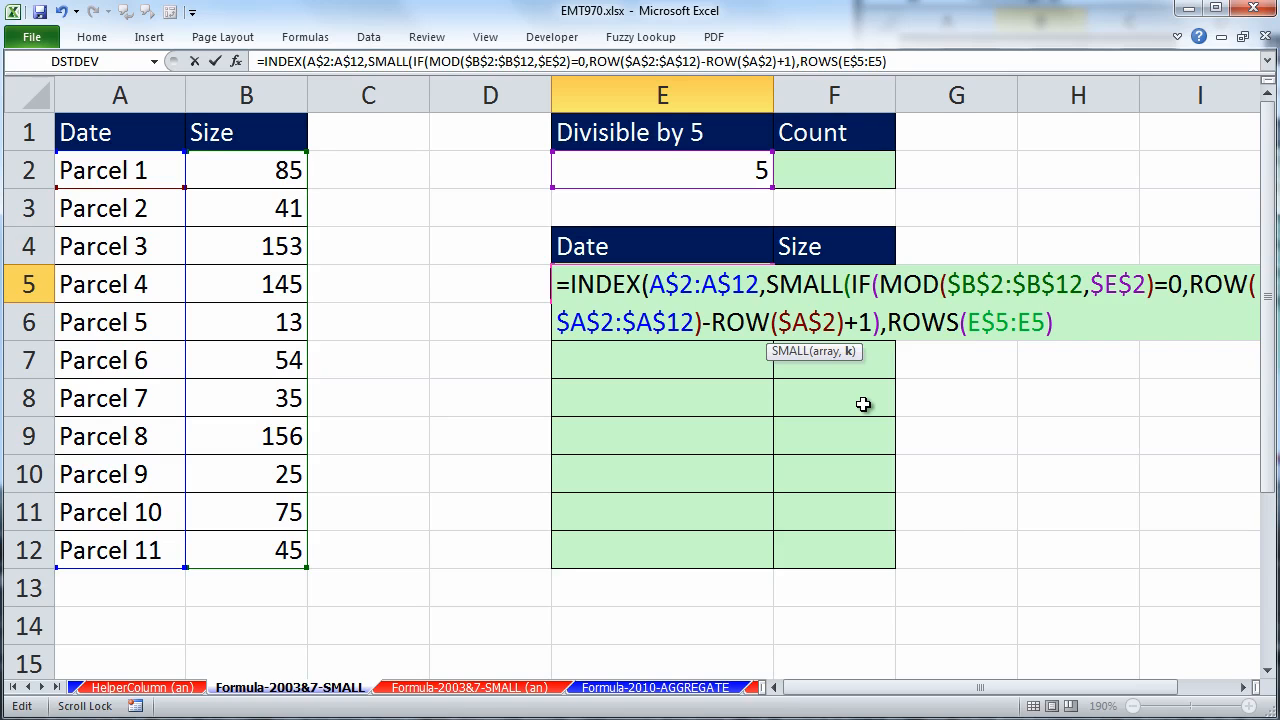
text())
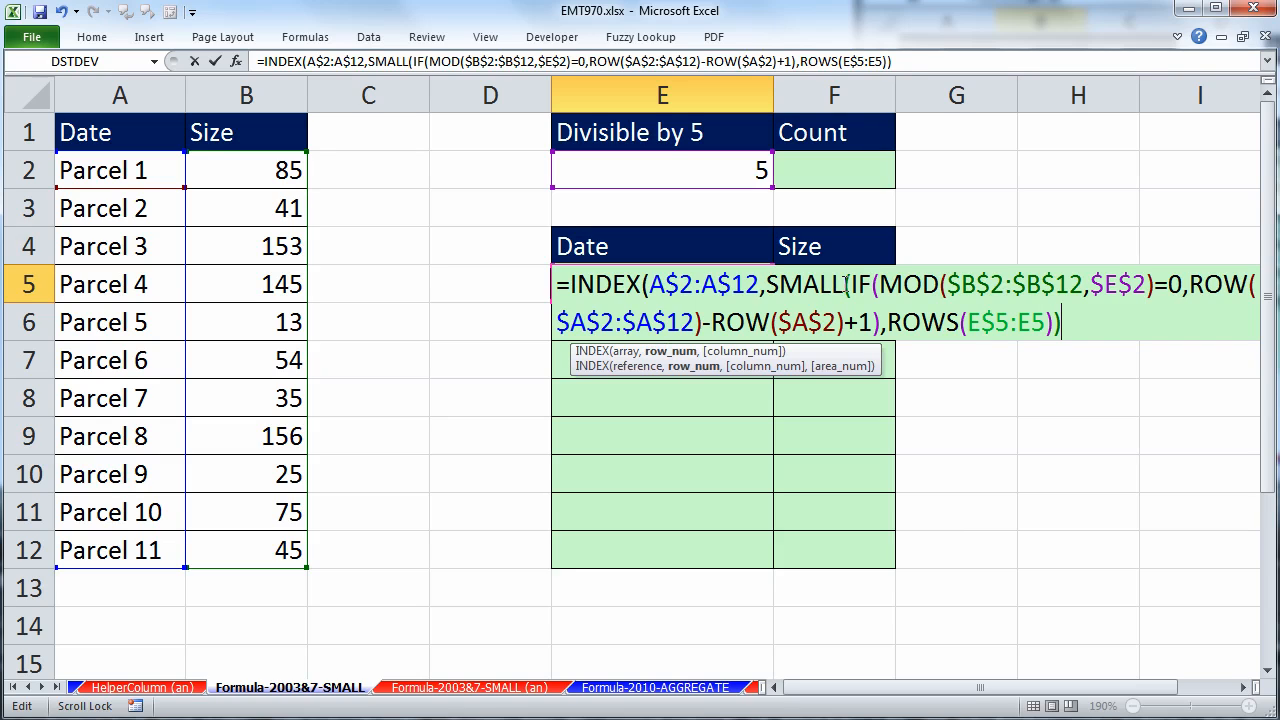
- Examine the INDEX row_num argument and the IF logical test within the E5 formula
click(675, 360)
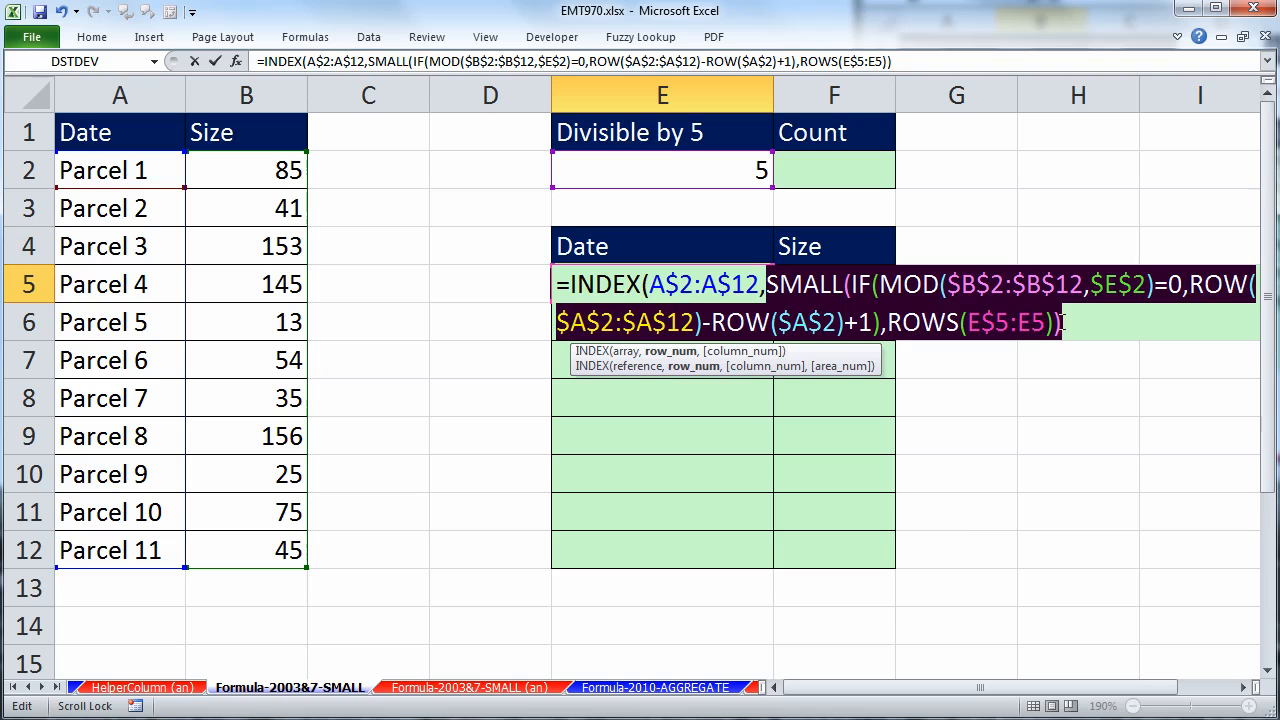
click(881, 287)
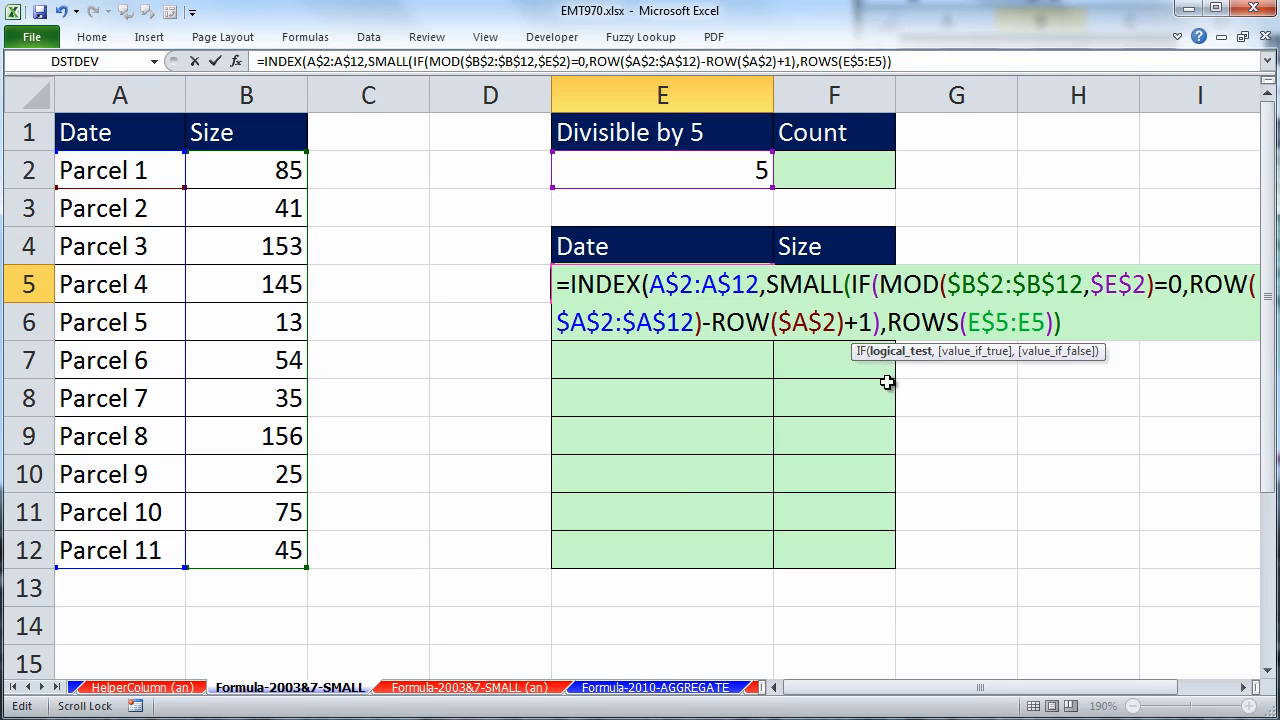
click(888, 355)
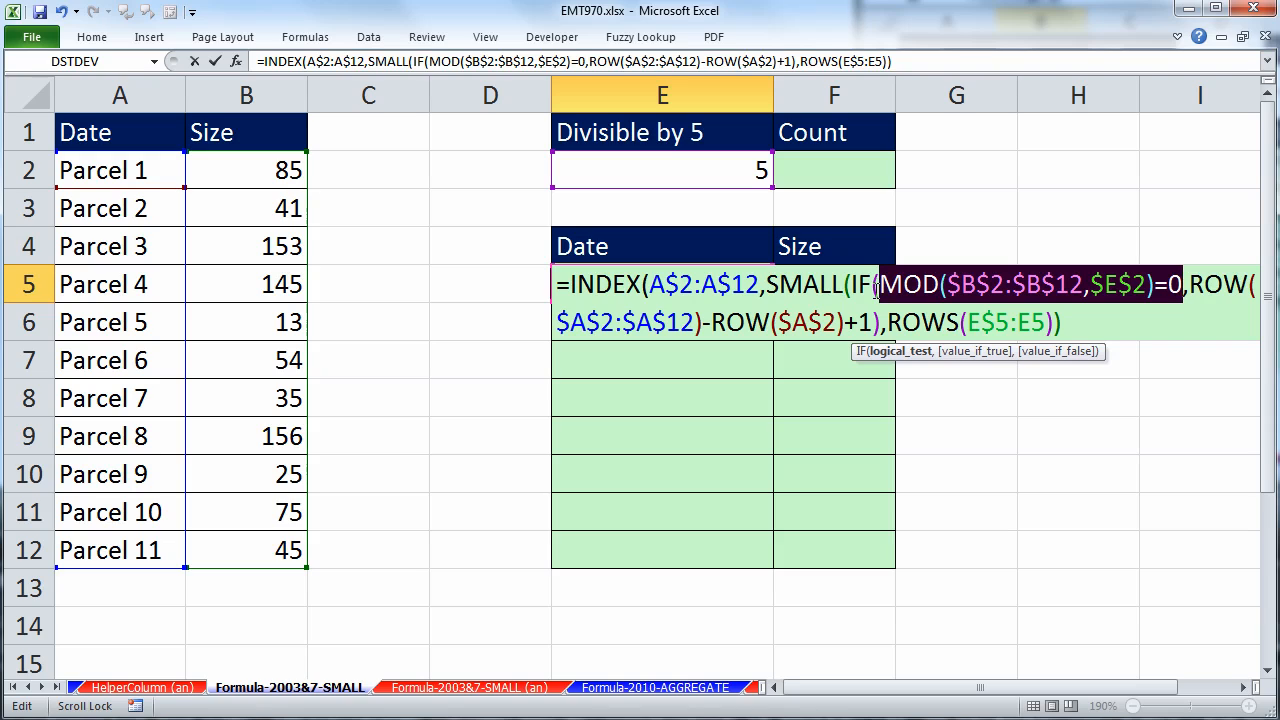
click(1089, 340)
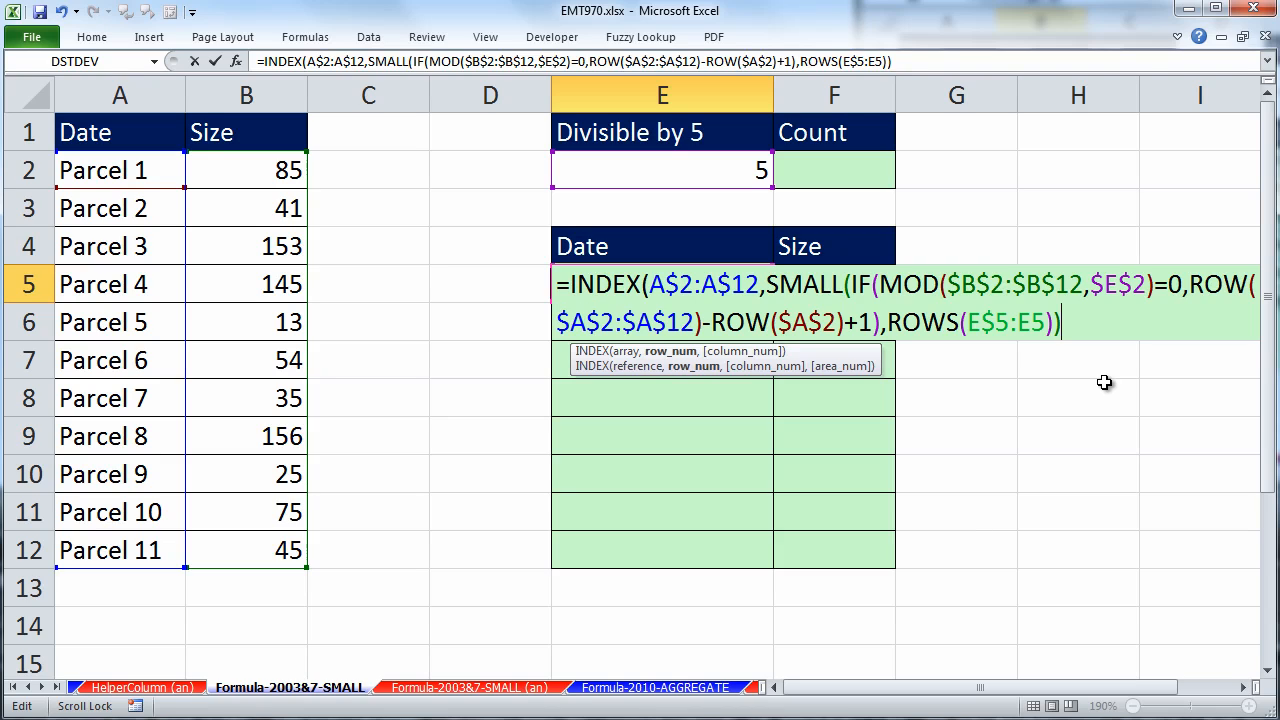
- Close and enter the INDEX formula in E5 as an ordinary formula, and fill it across the range E5:F12
text())
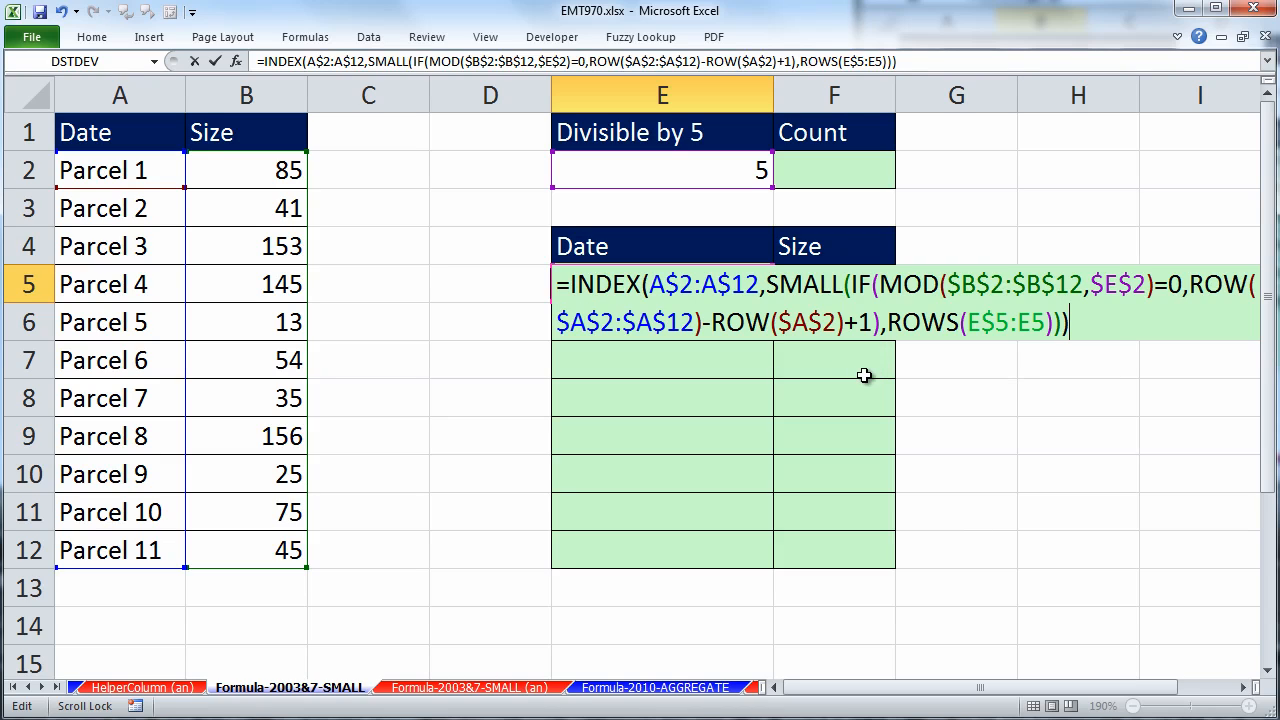
key(ctrl+shift+Return)
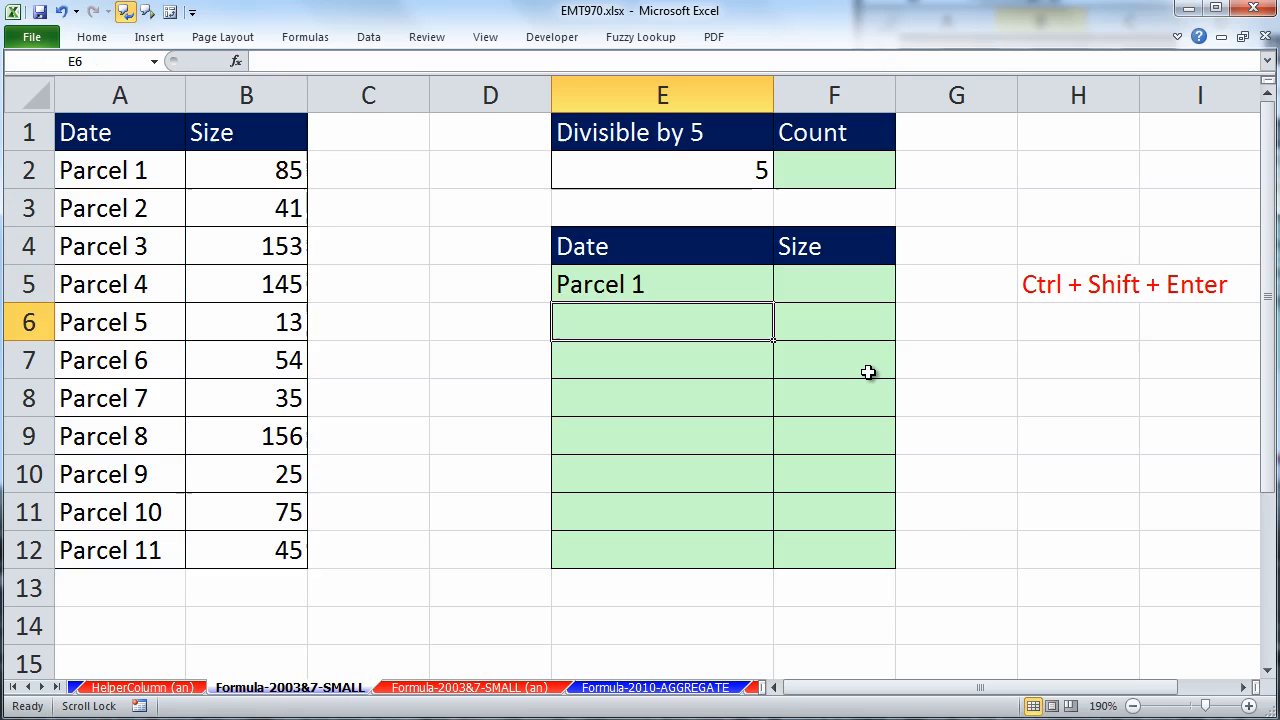
click(690, 290)
drag(772, 302, 890, 575)
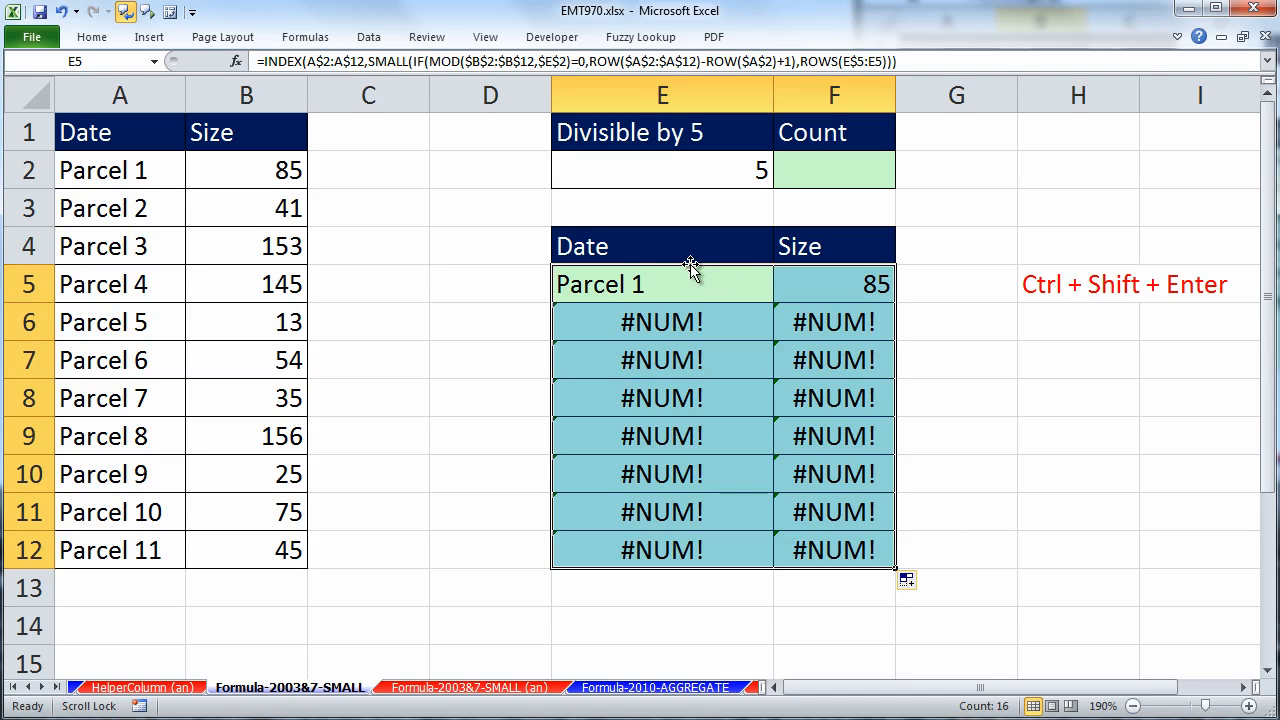
- Re-enter the E5 INDEX formula as an array formula and fill it across the range E5:F12
click(668, 282)
double_click(668, 282)
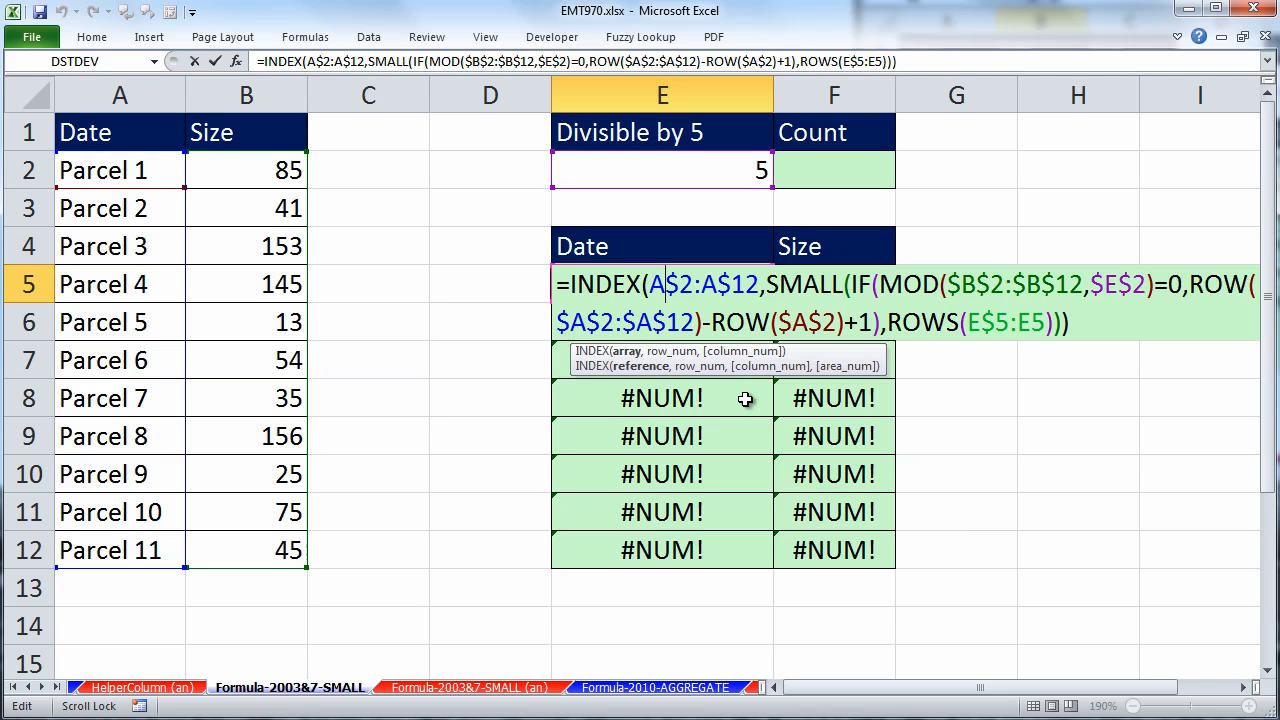
key(ctrl+shift+Return)
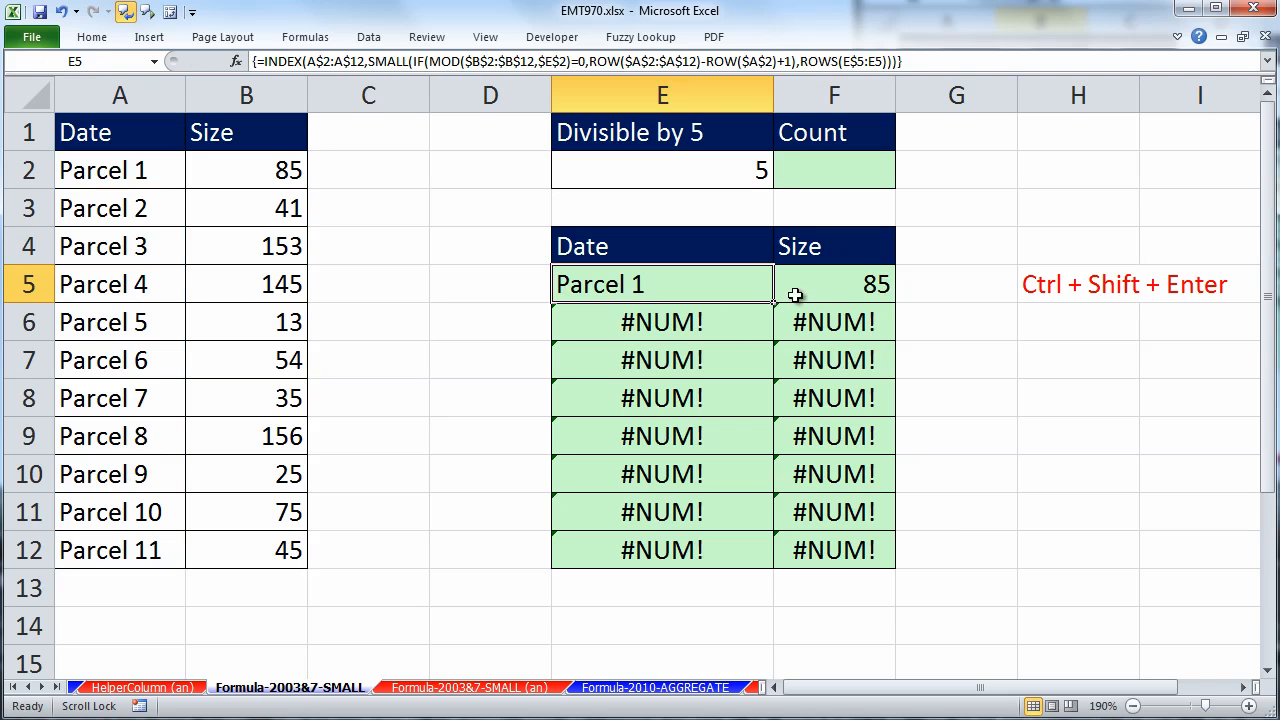
drag(773, 301, 885, 304)
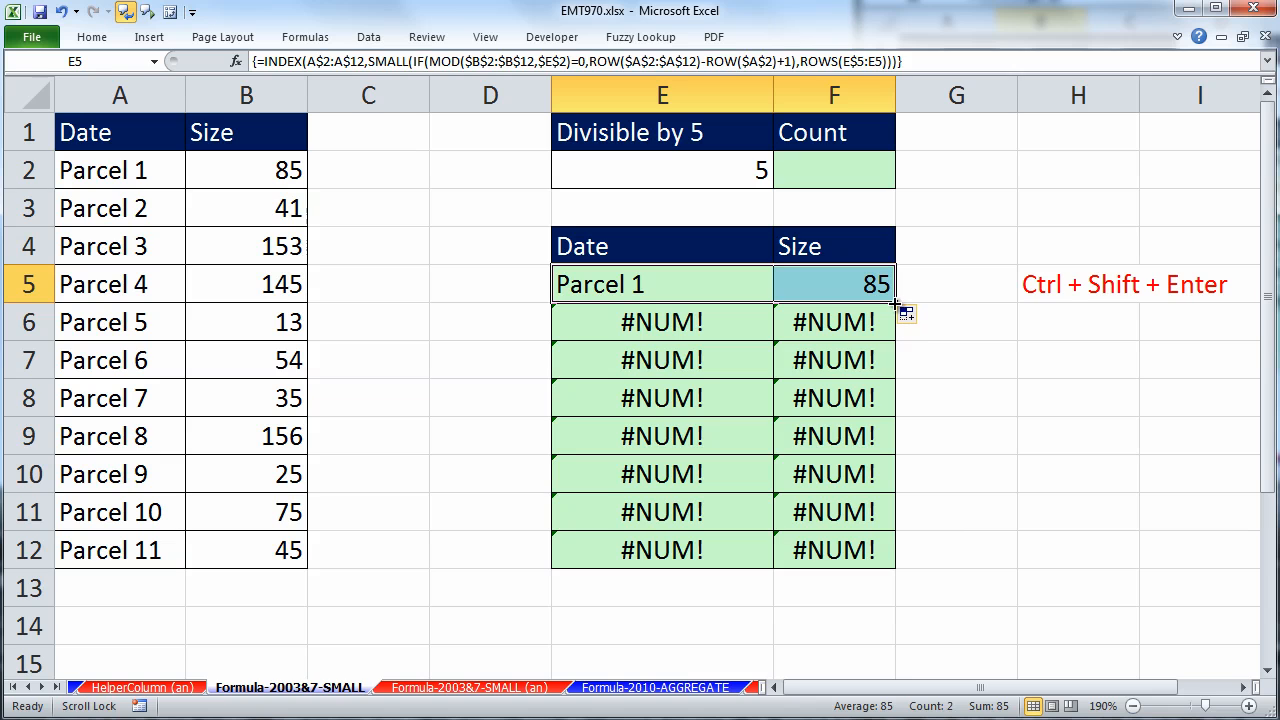
double_click(895, 302)
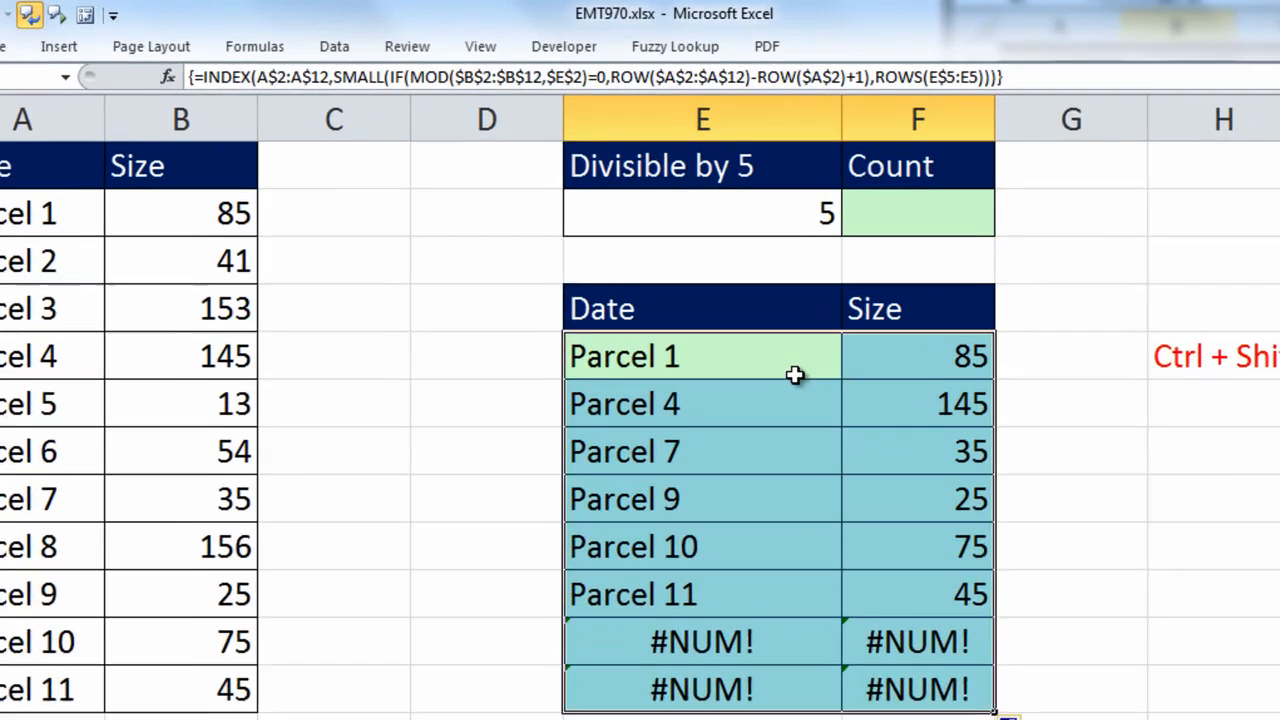
click(718, 290)
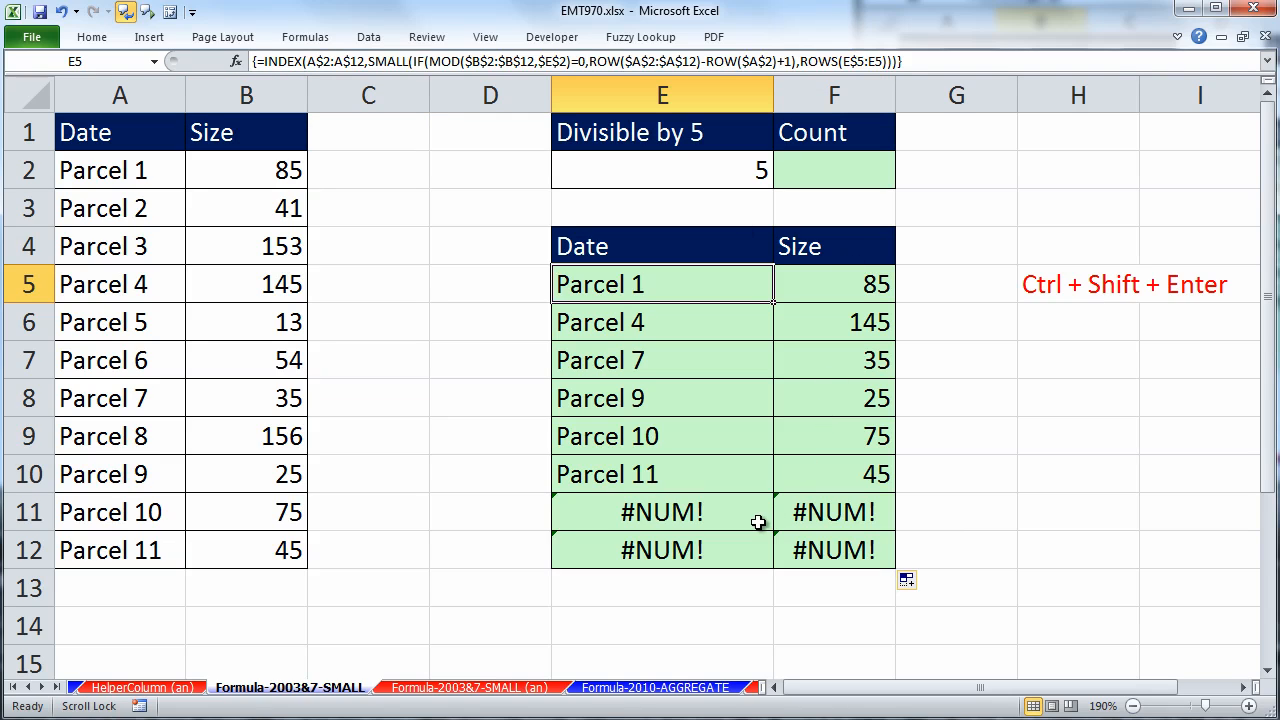
click(823, 164)
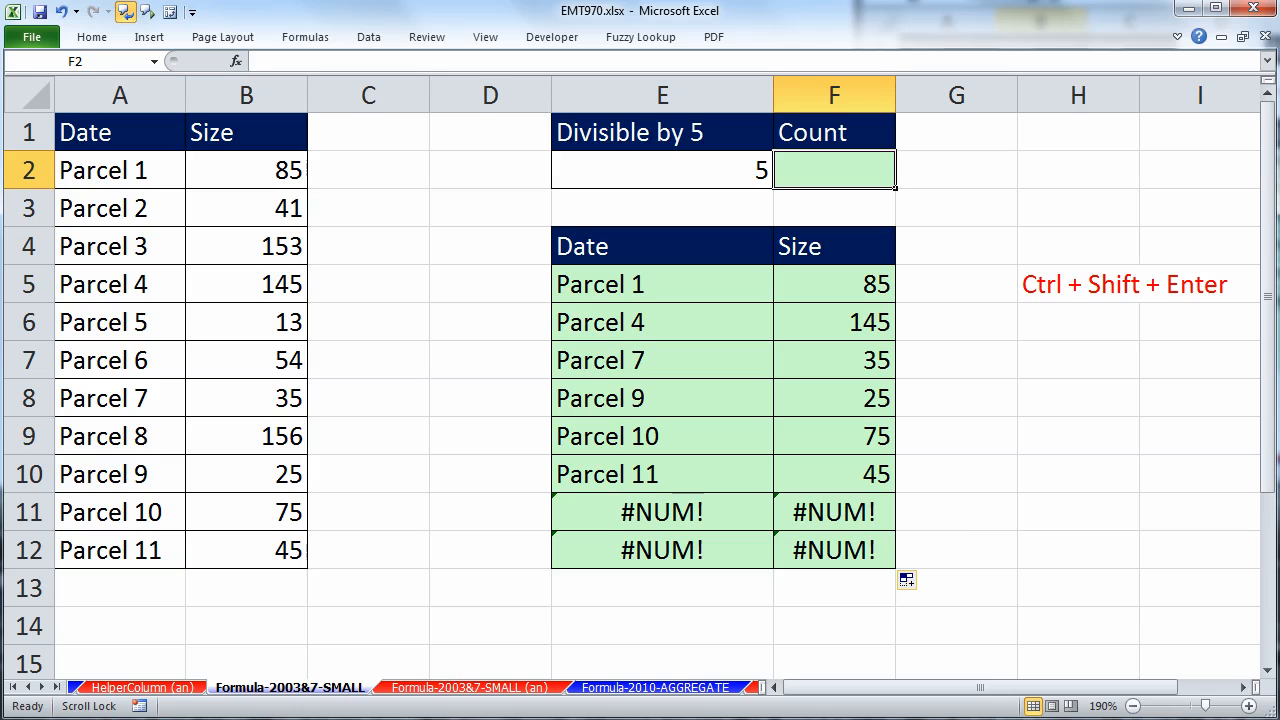
text(=)
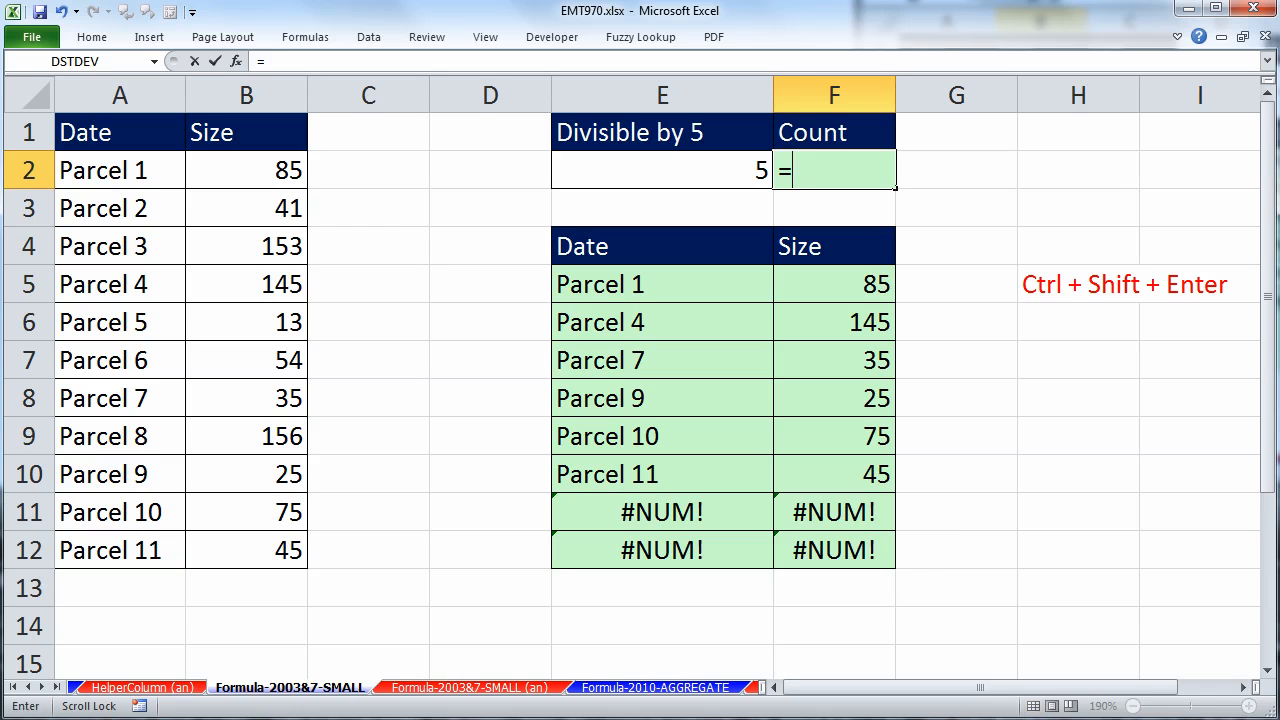
key(Escape)
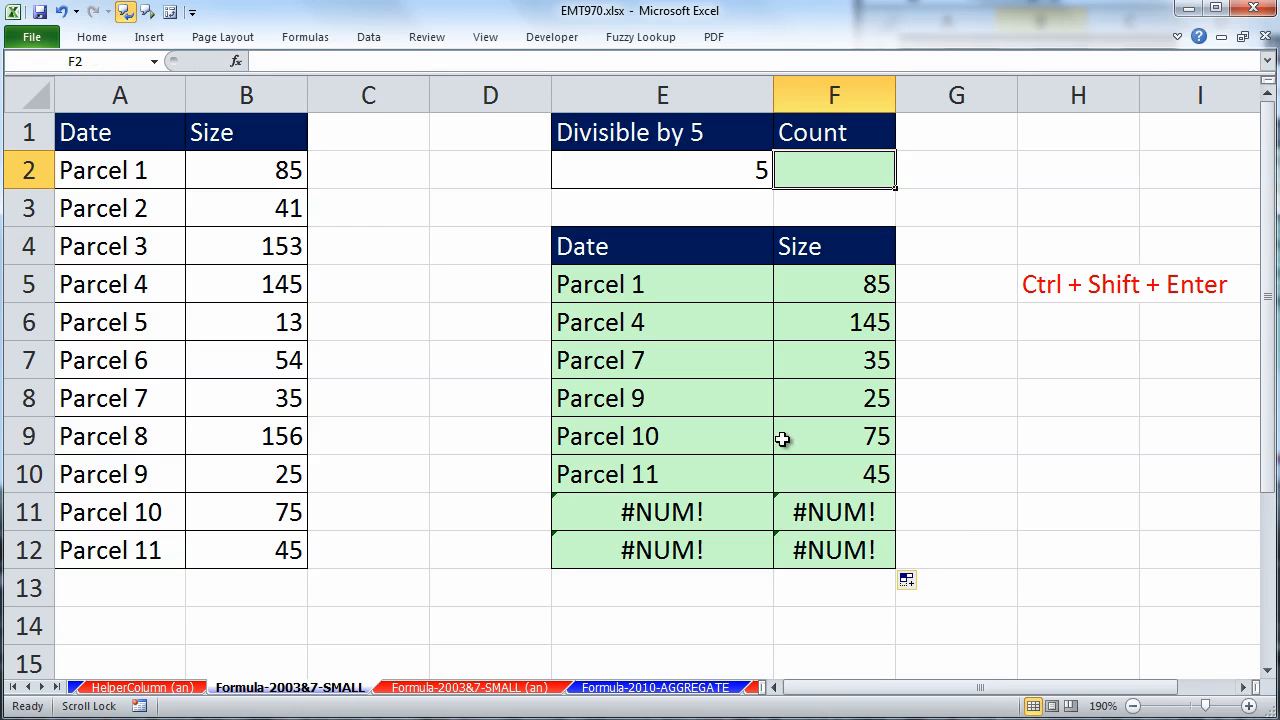
- Copy the test MOD($B$2:$B$12,$E$2)=0 from the E5 array formula and paste it after an equals sign in Count cell F2
double_click(730, 291)
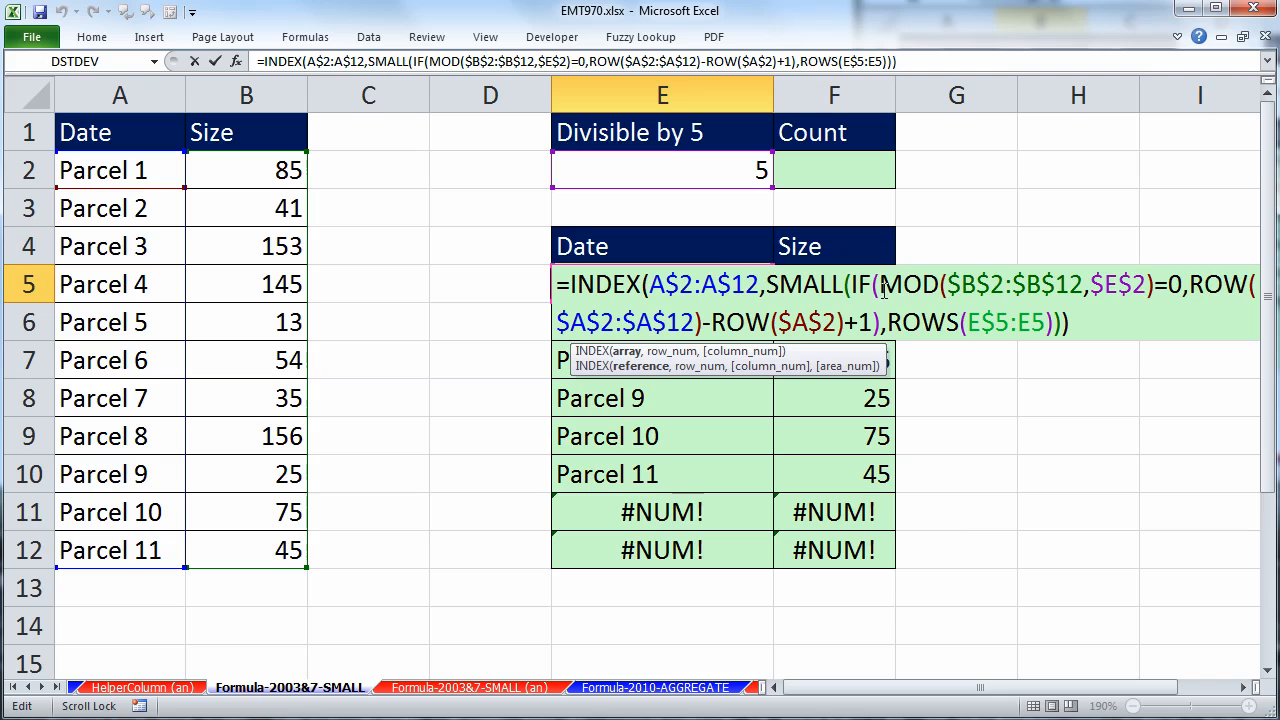
drag(881, 285, 1184, 287)
key(ctrl+c)
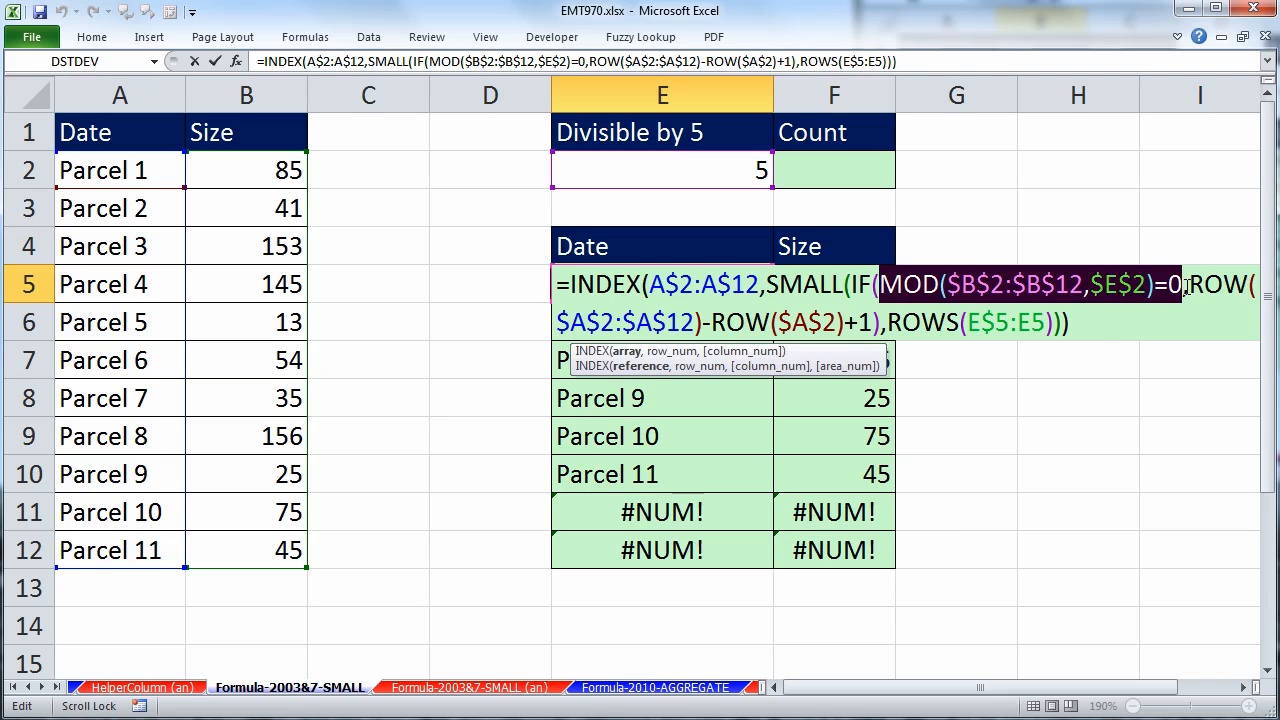
key(ctrl+shift+Return)
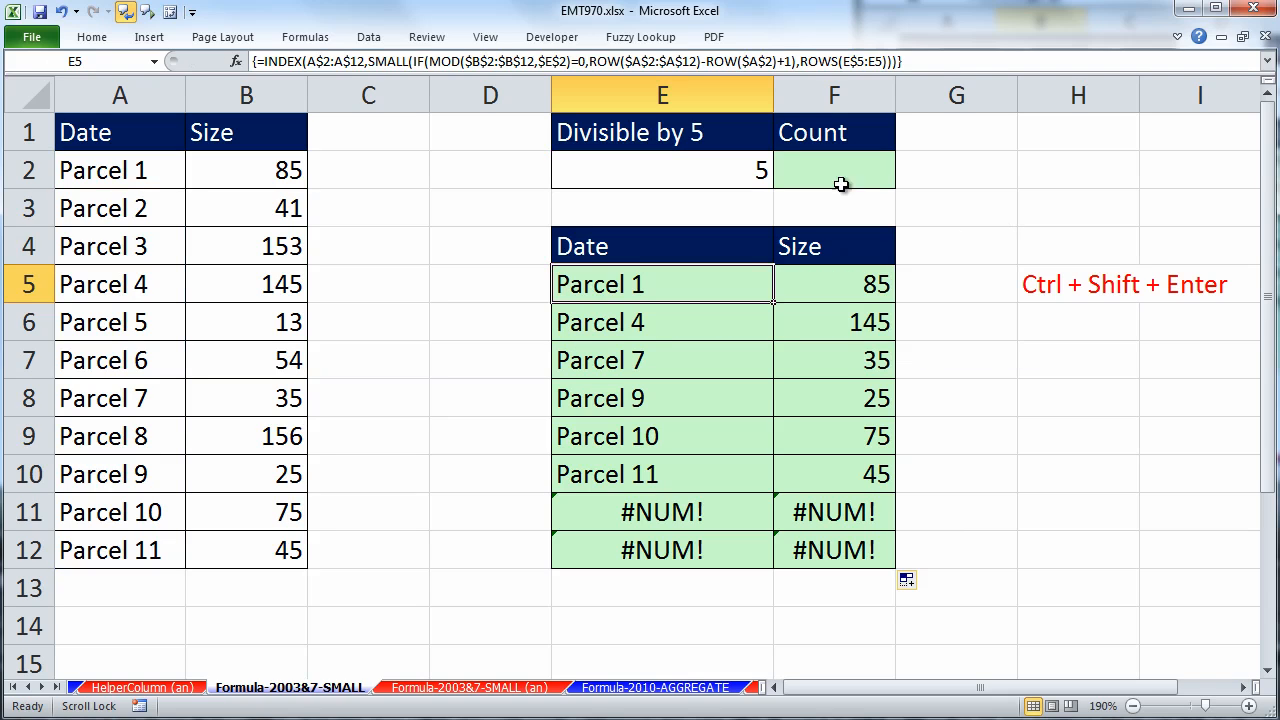
click(834, 170)
text(=)
key(ctrl+v)
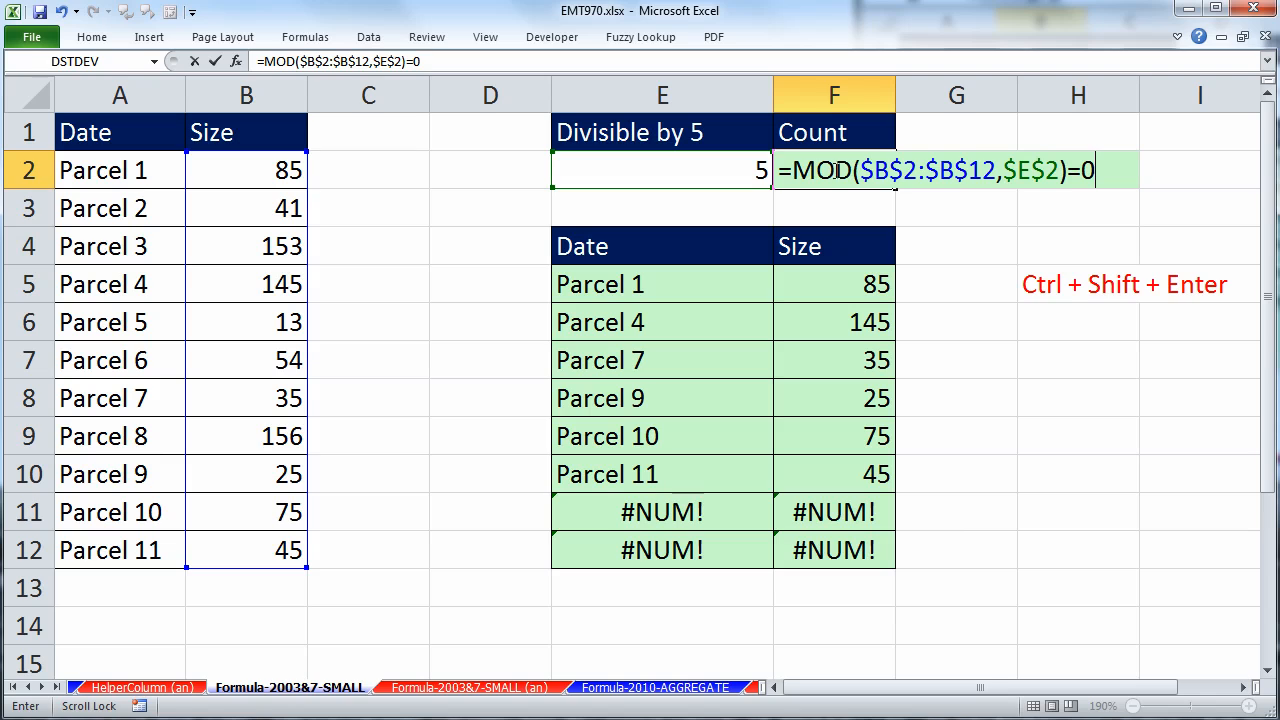
- Evaluate the MOD test in F2 in place, and restore the expression
drag(1112, 177, 792, 172)
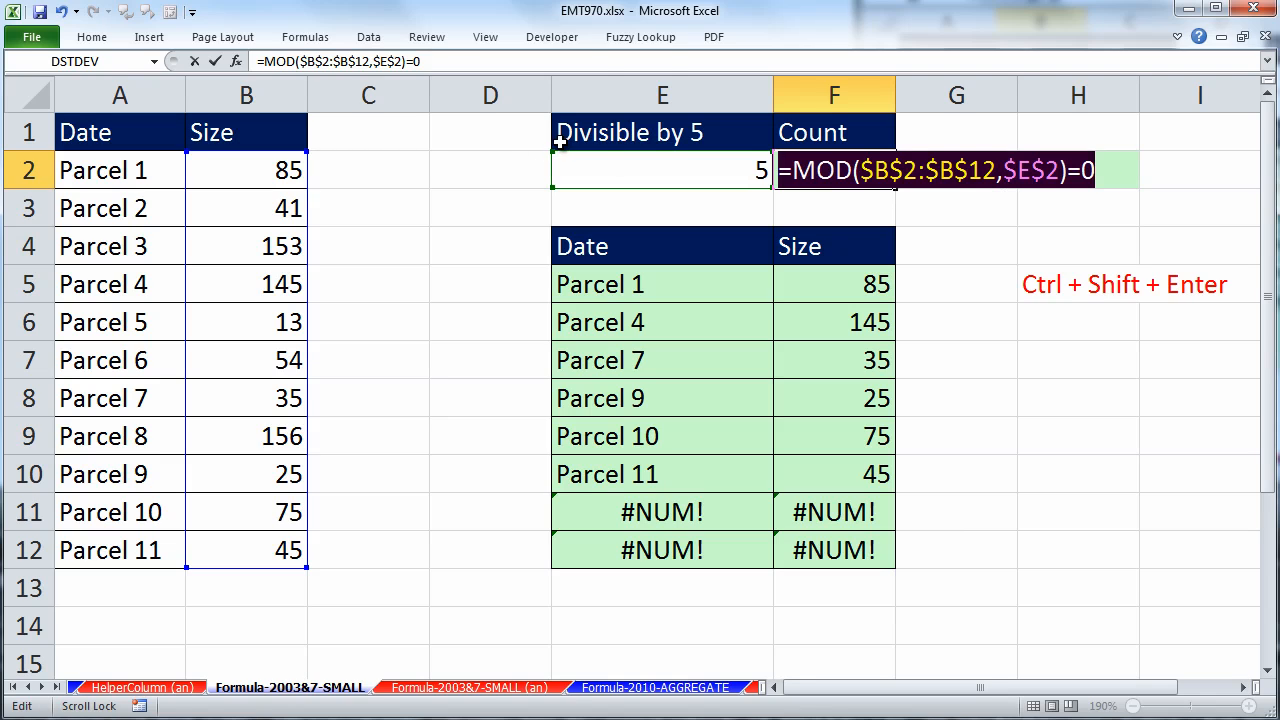
key(F9)
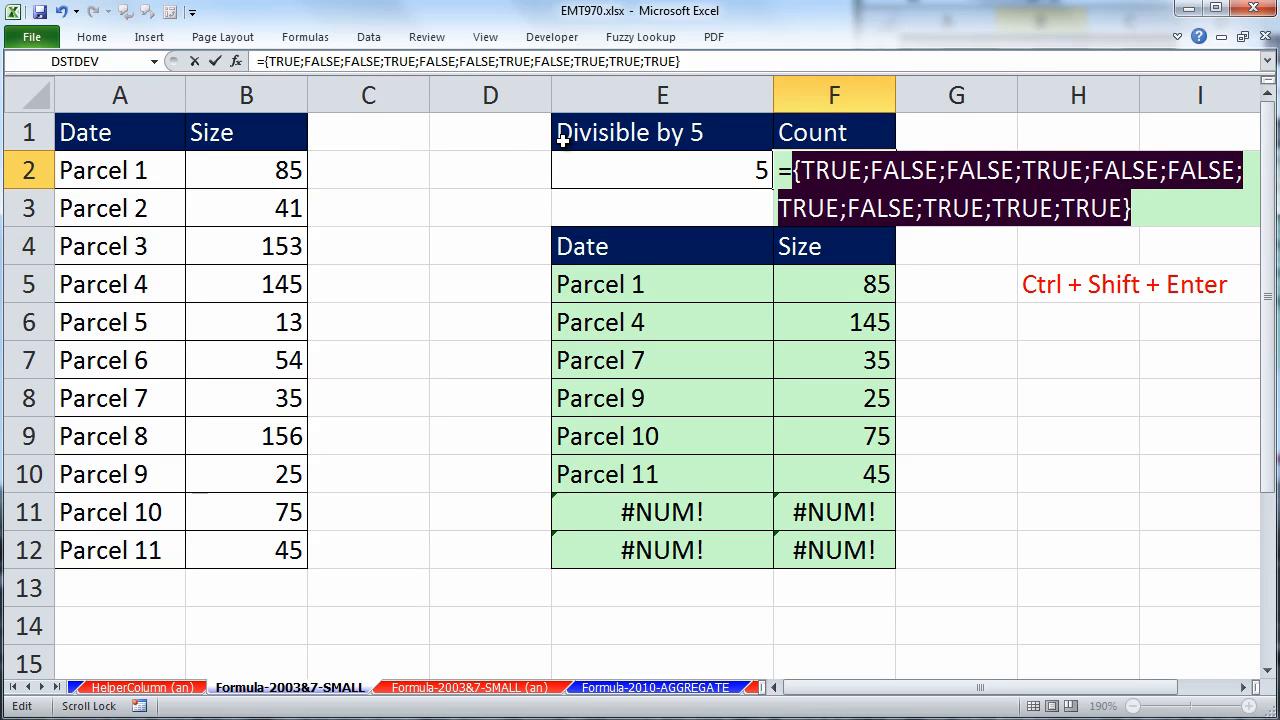
key(ctrl+z)
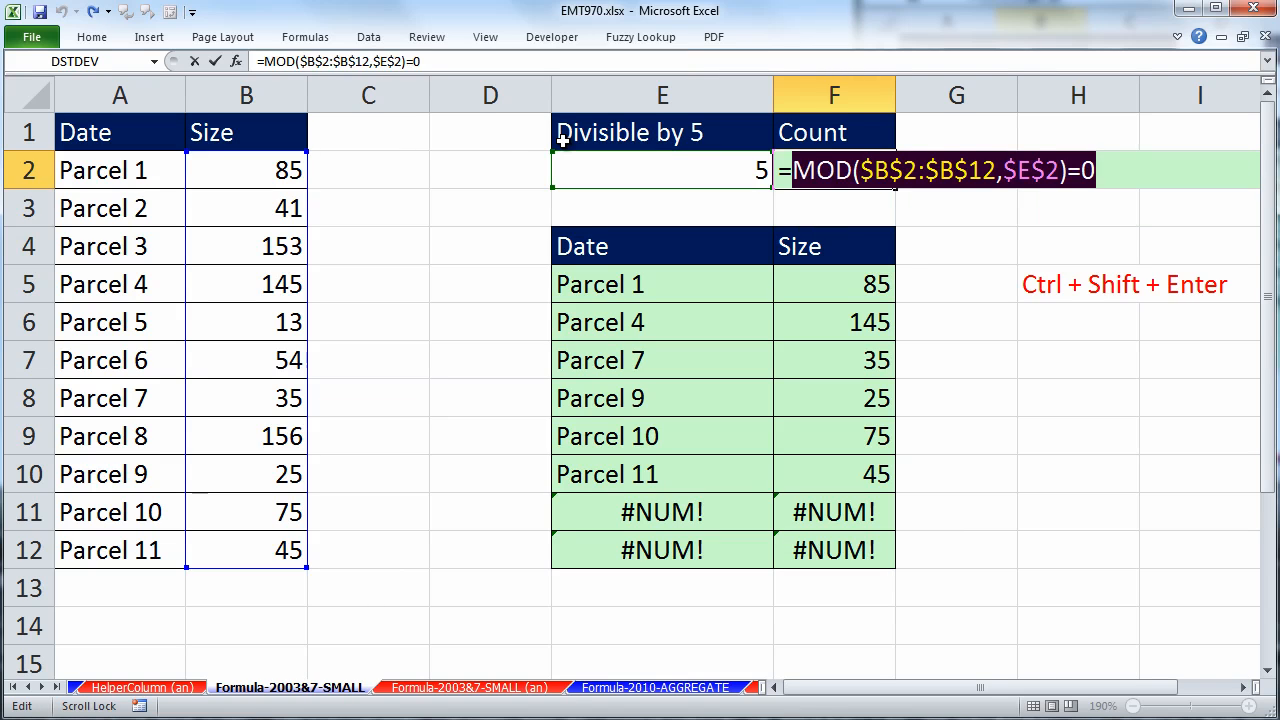
- Wrap the MOD test in F2 in SUMPRODUCT, with a double negative before the parenthesized comparison
click(795, 170)
text(sump)
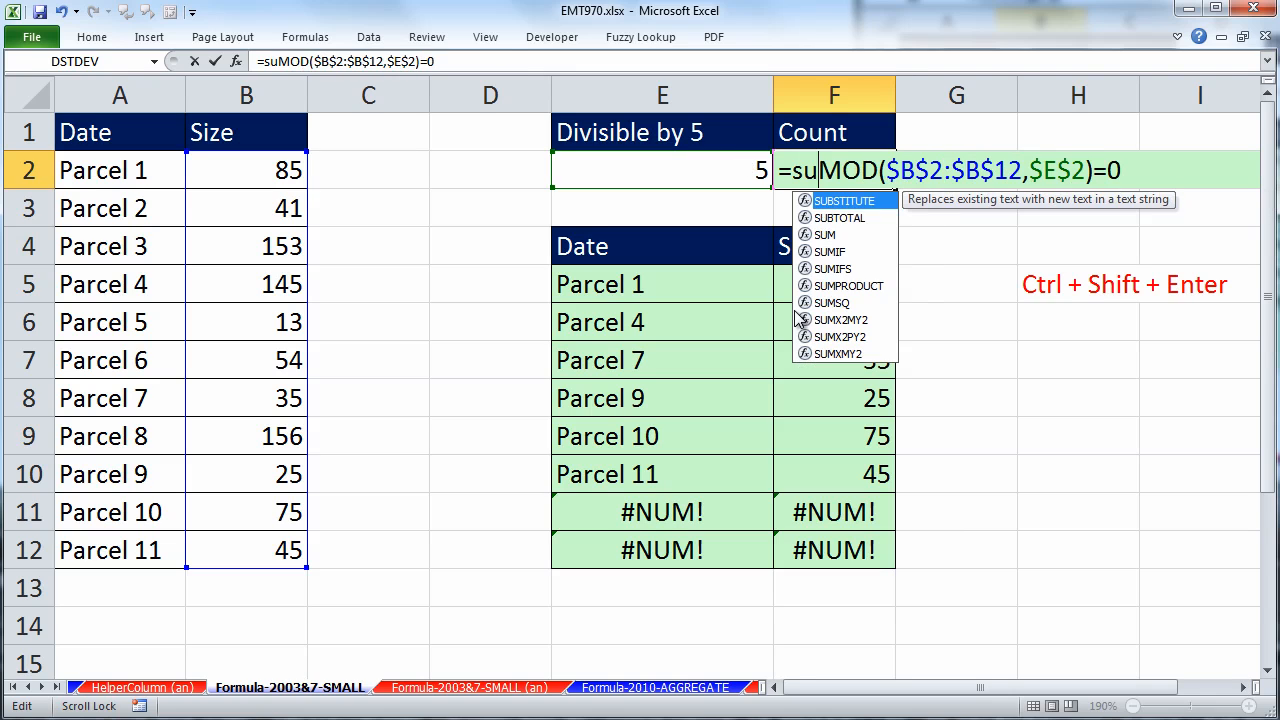
key(Tab)
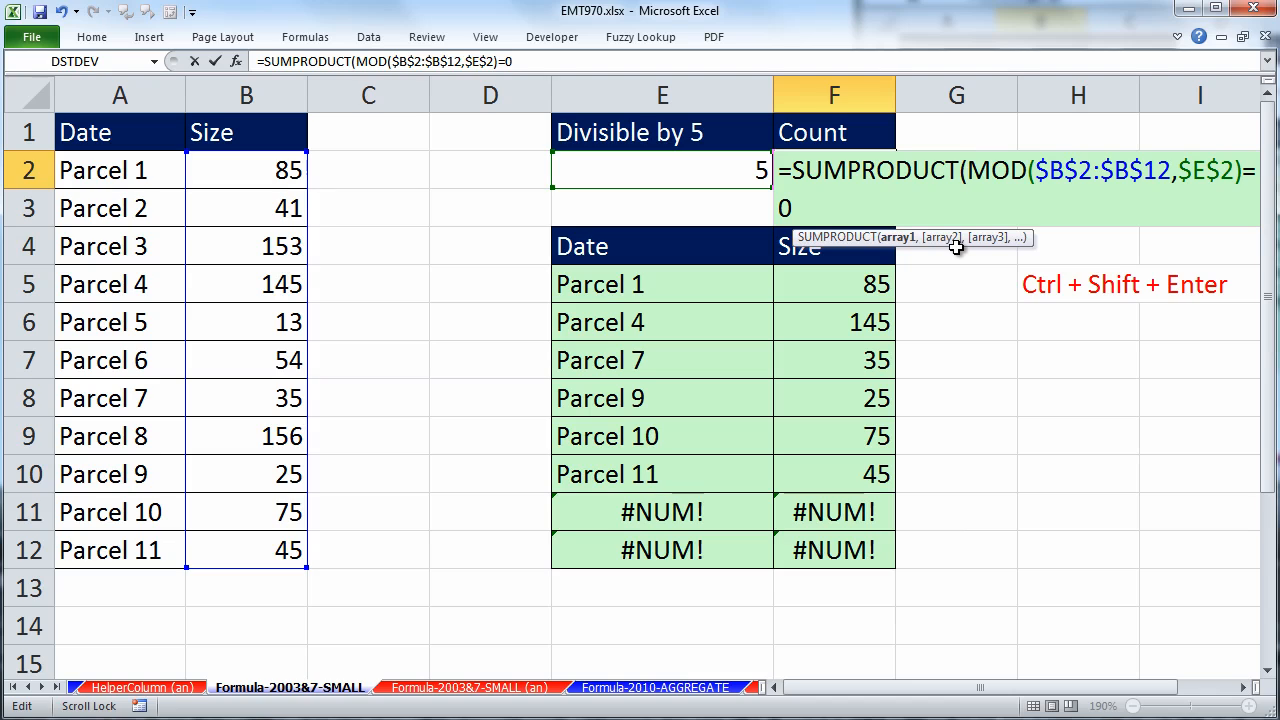
text(--)
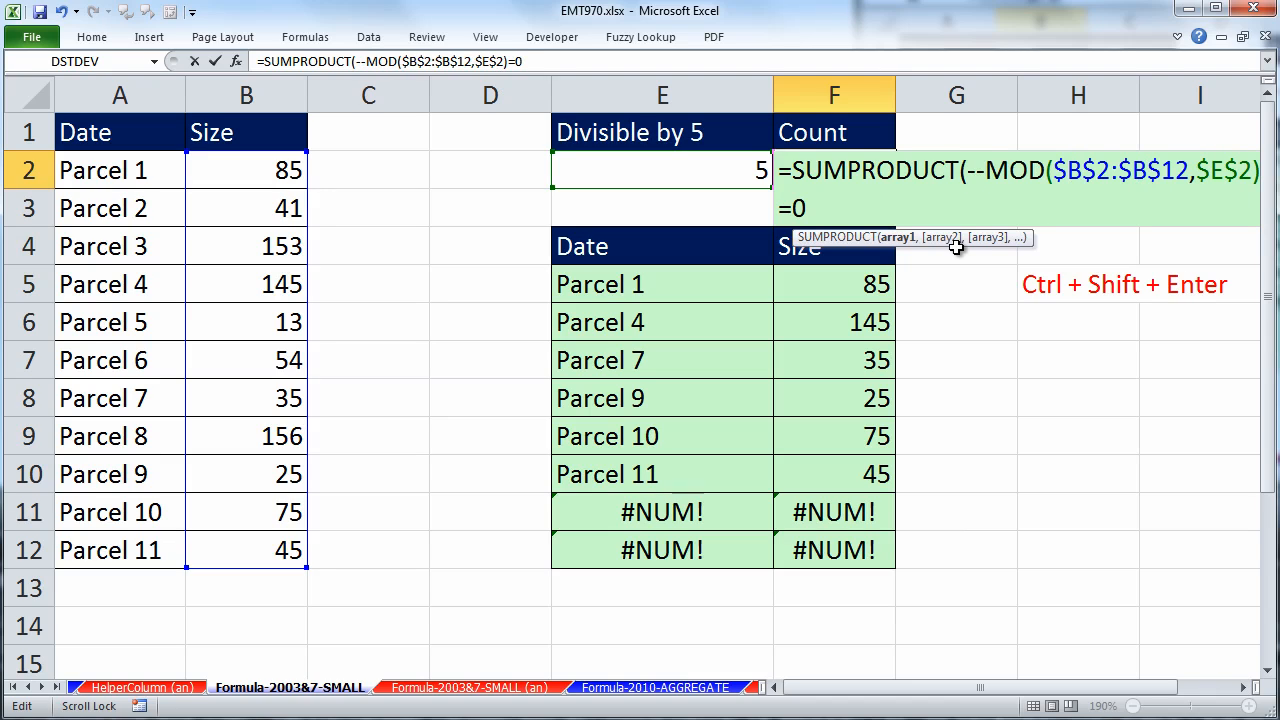
text(()
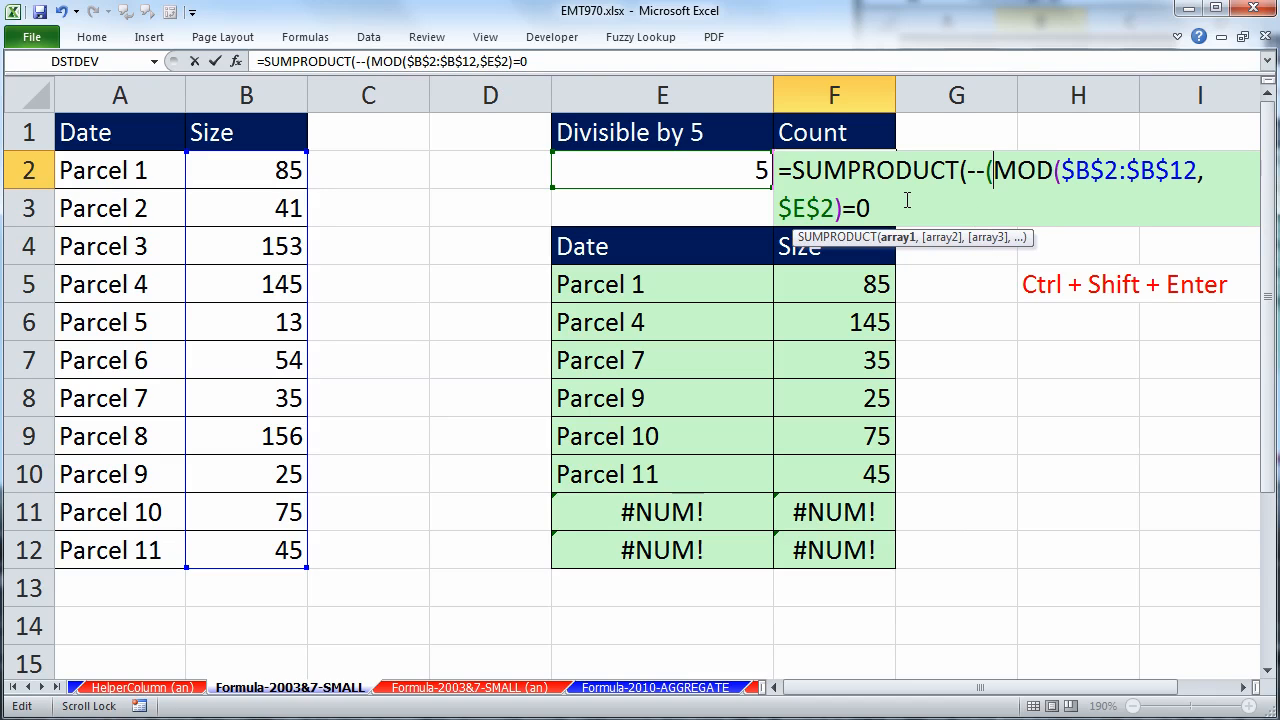
click(884, 215)
text())
- Evaluate SUMPRODUCT's array1 argument in F2 in place, and restore the expression
drag(884, 213, 958, 172)
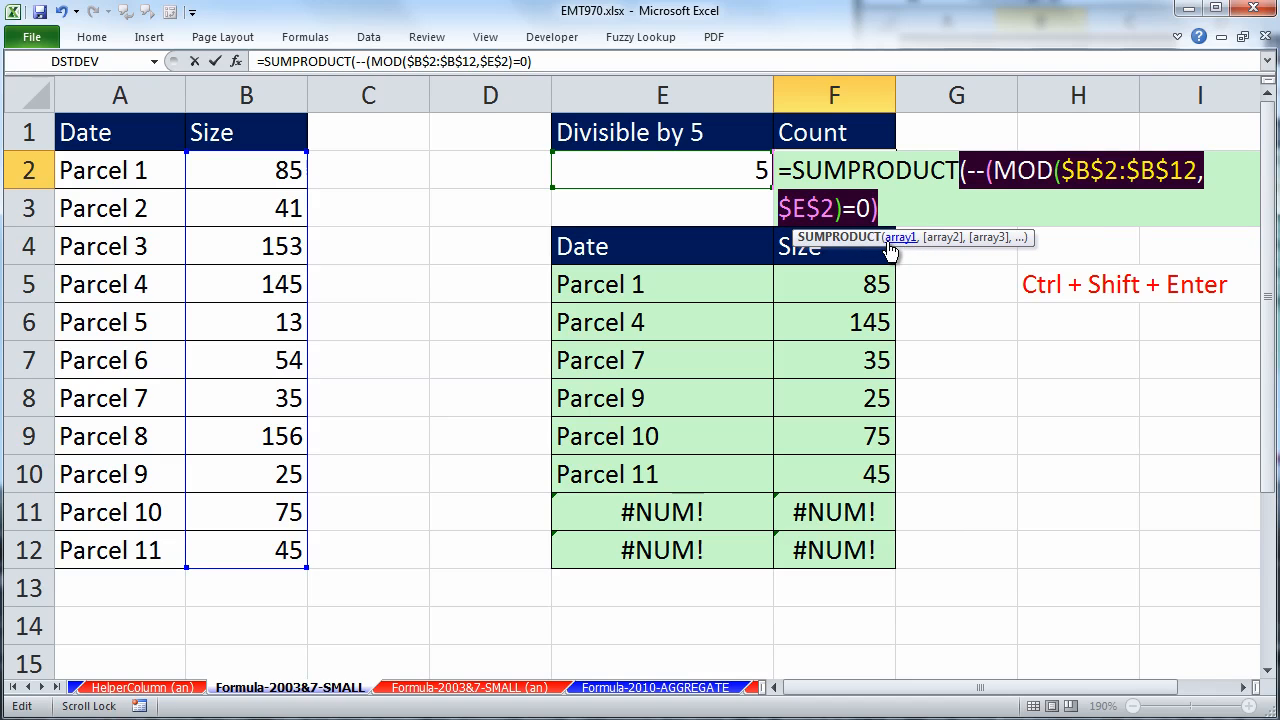
click(967, 178)
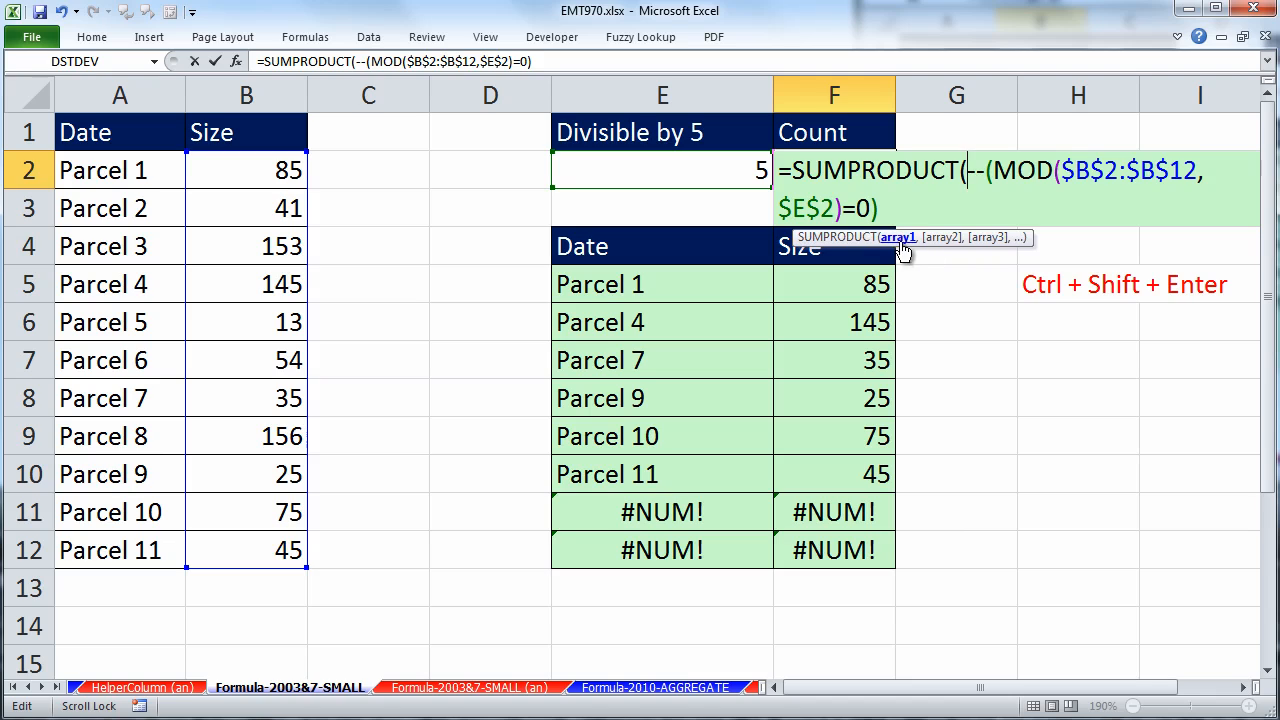
click(895, 238)
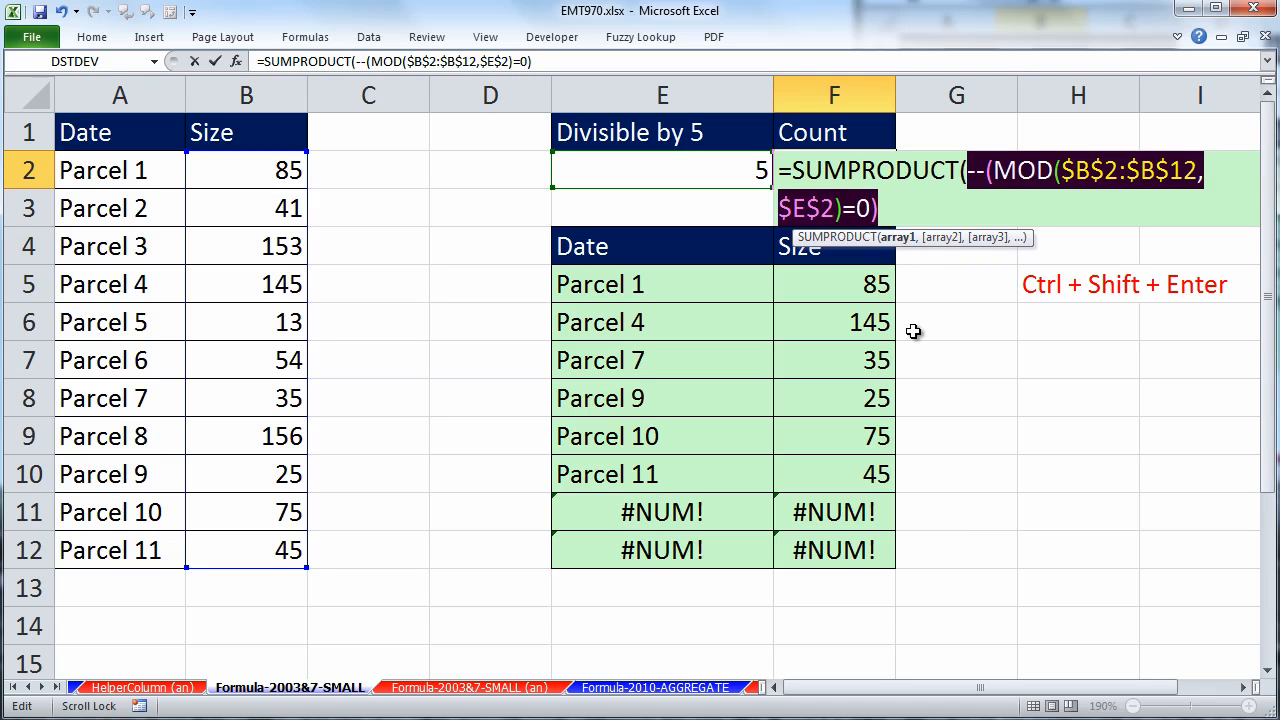
key(F9)
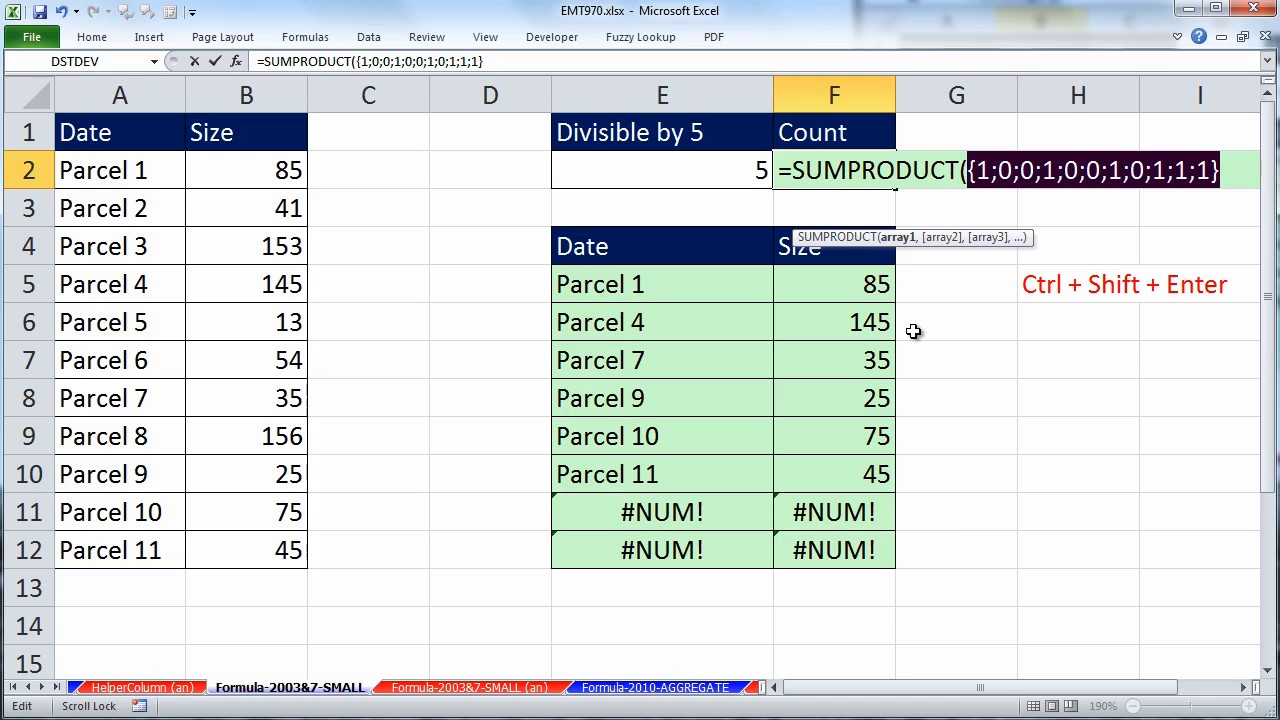
key(ctrl+z)
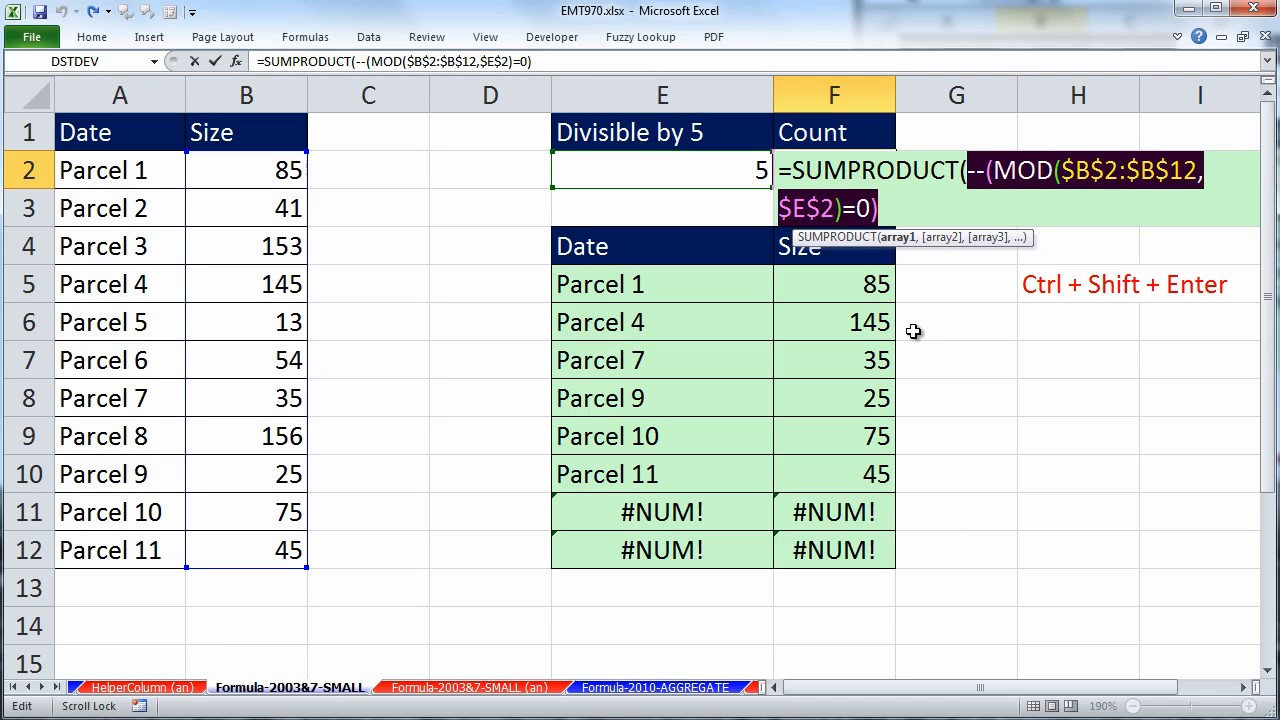
- Close the SUMPRODUCT function and enter the count formula in F2
click(896, 204)
text())
key(ctrl+Return)
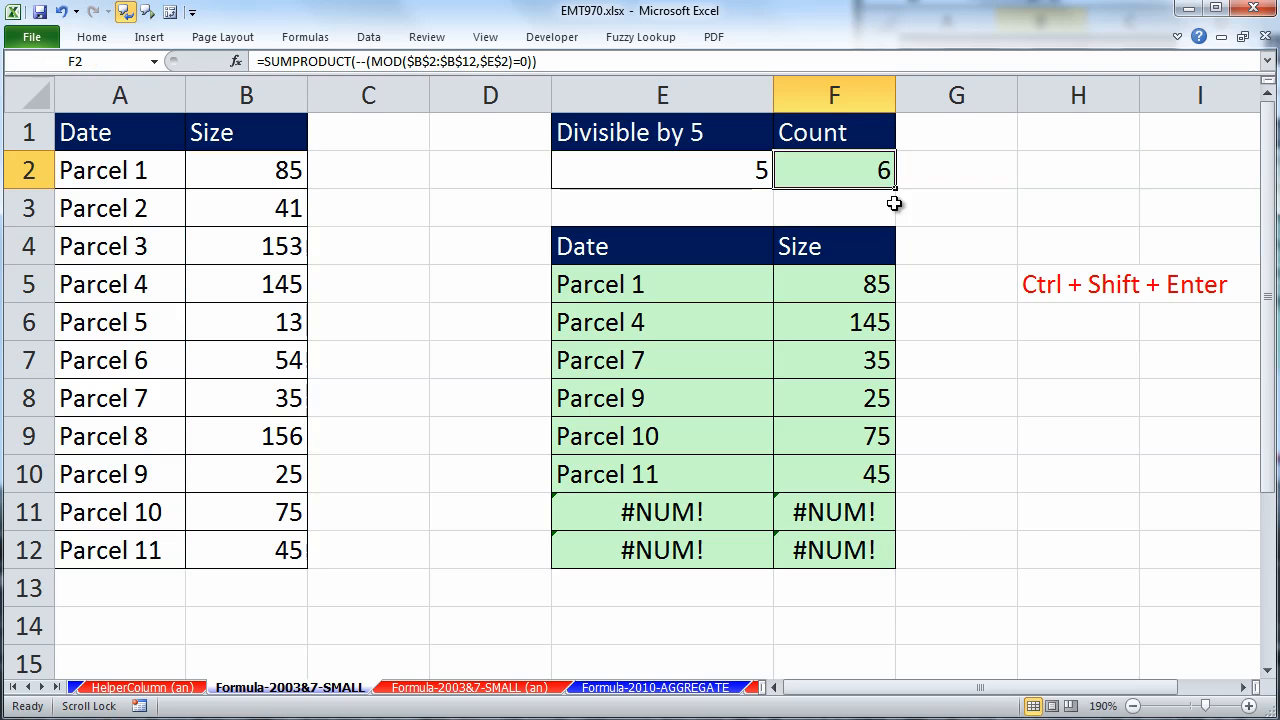
- Copy ROWS(E$5:E5) within the E5 formula, and insert an outer IF before INDEX with the copied expression starting its logical test
double_click(630, 284)
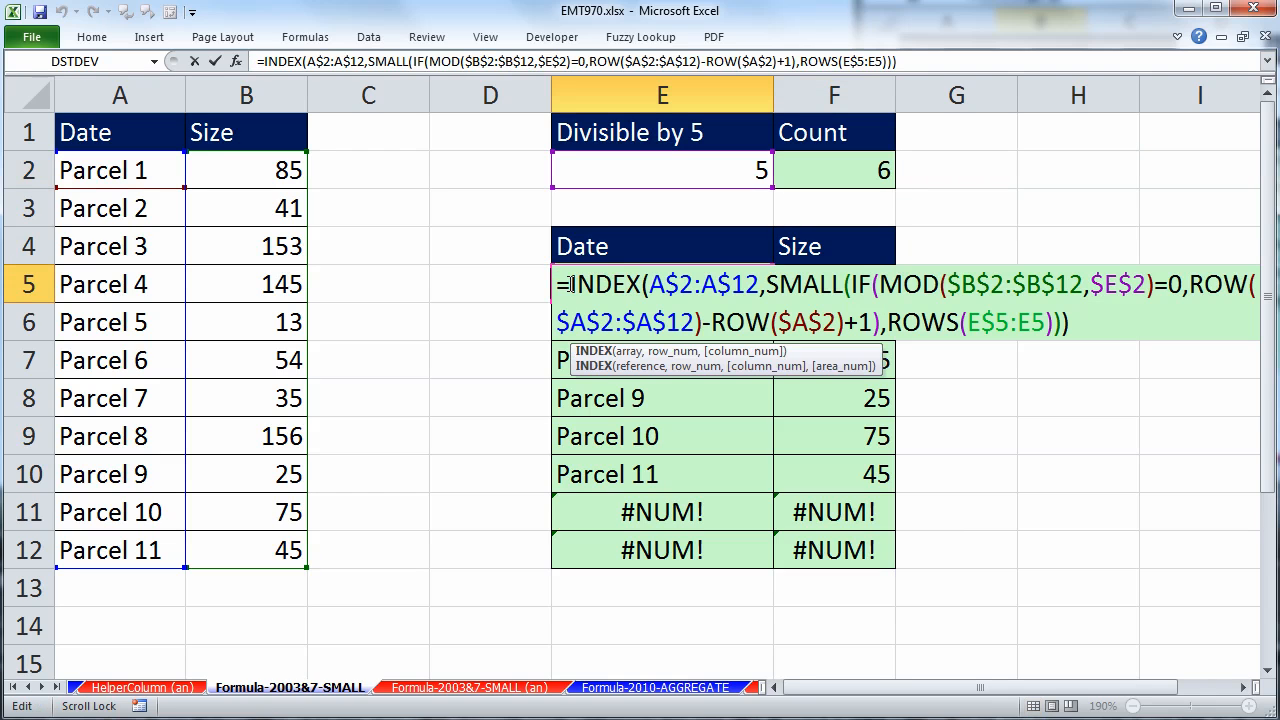
click(567, 285)
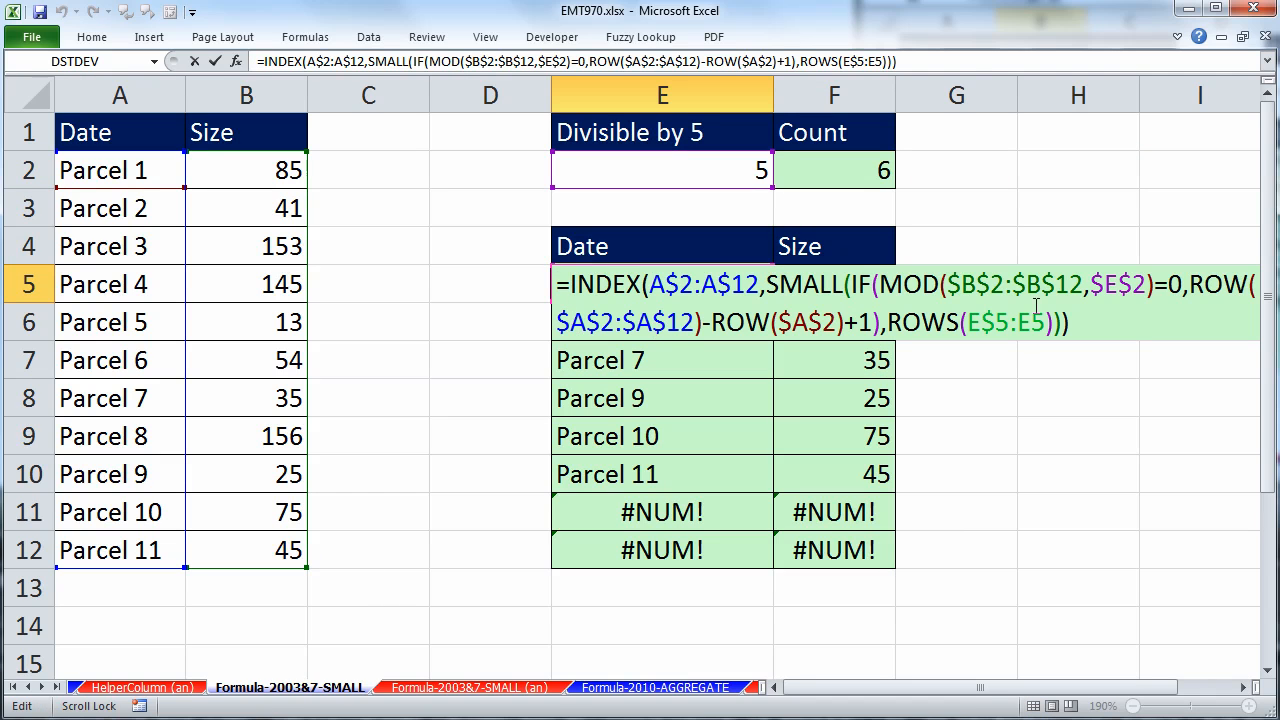
drag(887, 322, 1052, 335)
key(ctrl+c)
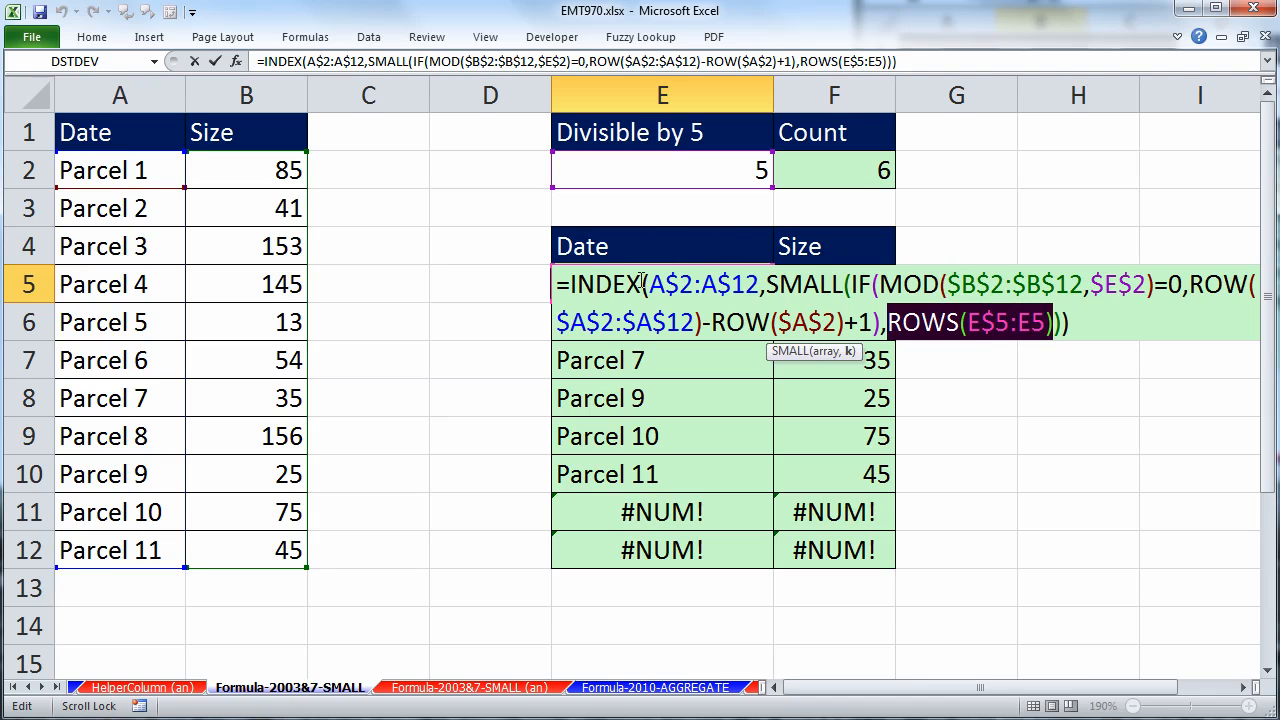
click(572, 285)
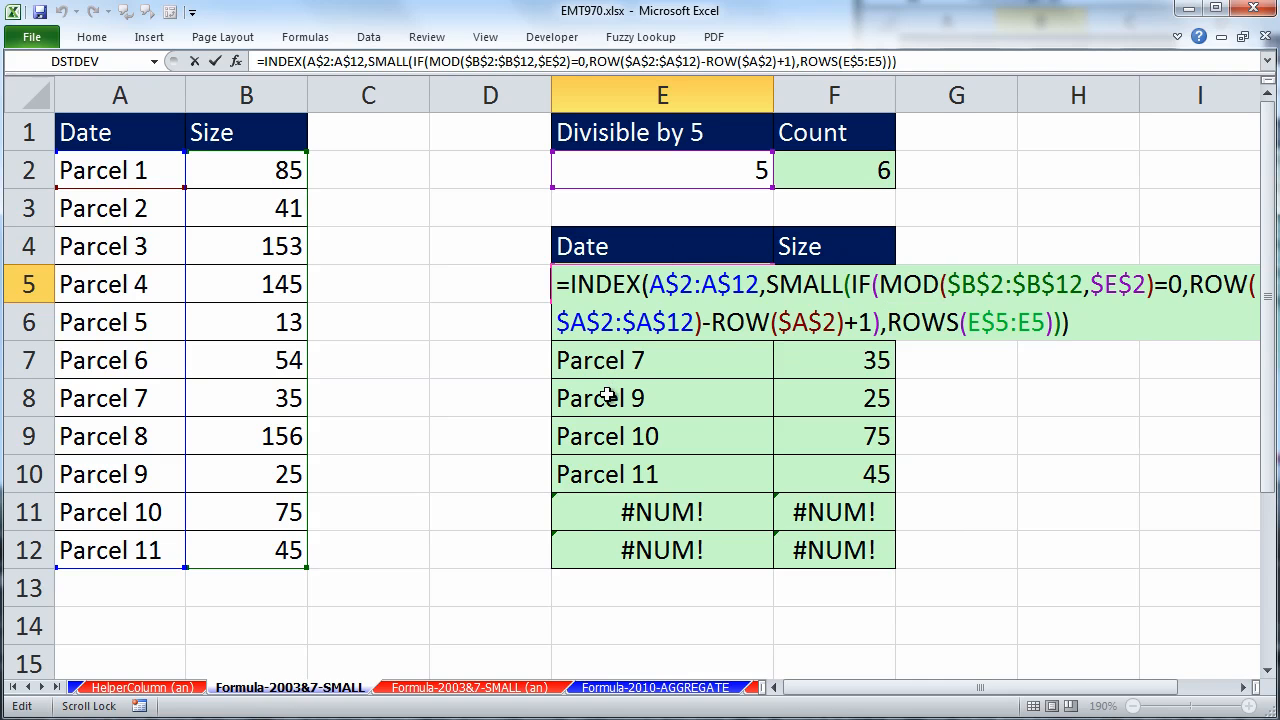
text(i)
key(Tab)
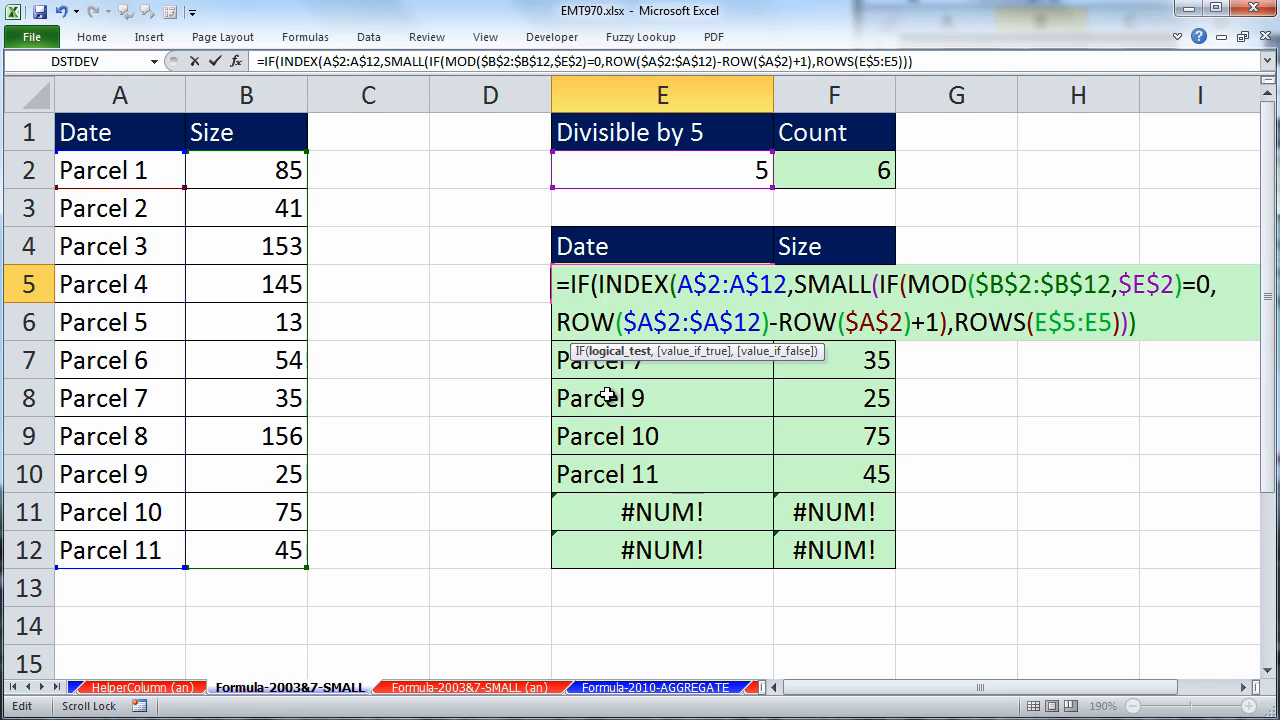
key(ctrl+v)
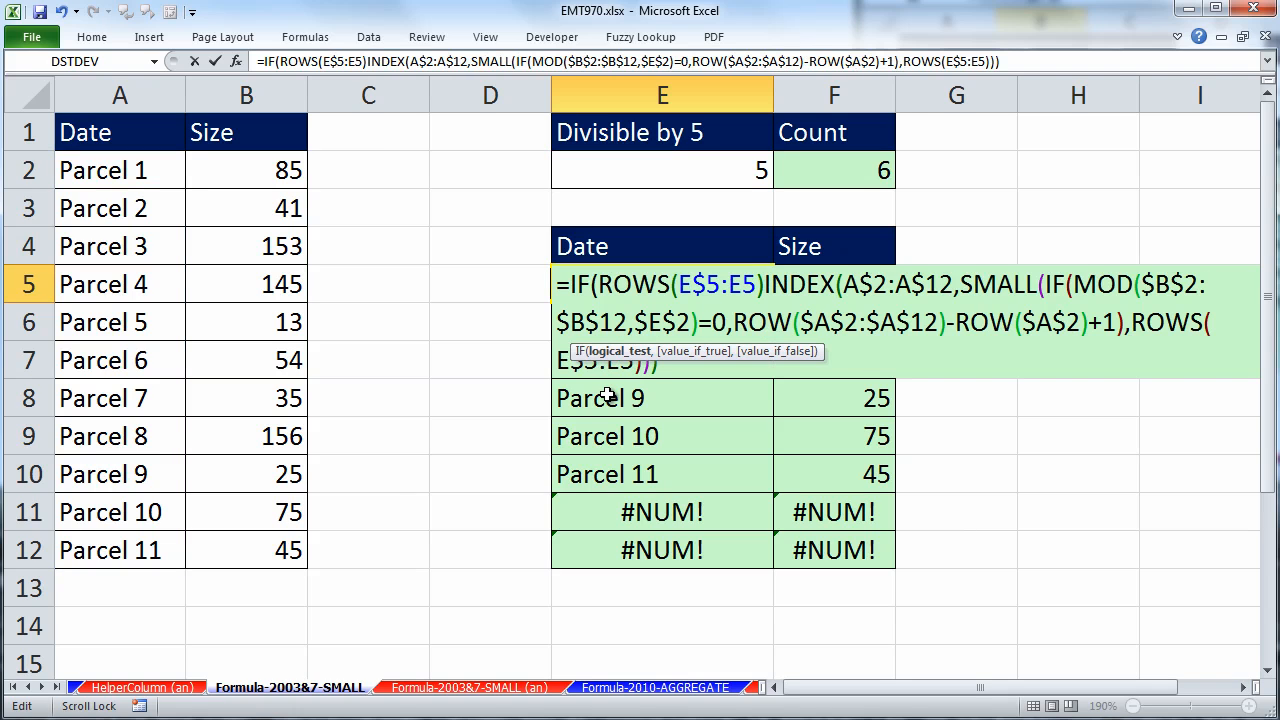
- Complete the outer IF's logical test in E5 with >$F$2, and enter "" as the value_if_true argument
text(>)
click(814, 170)
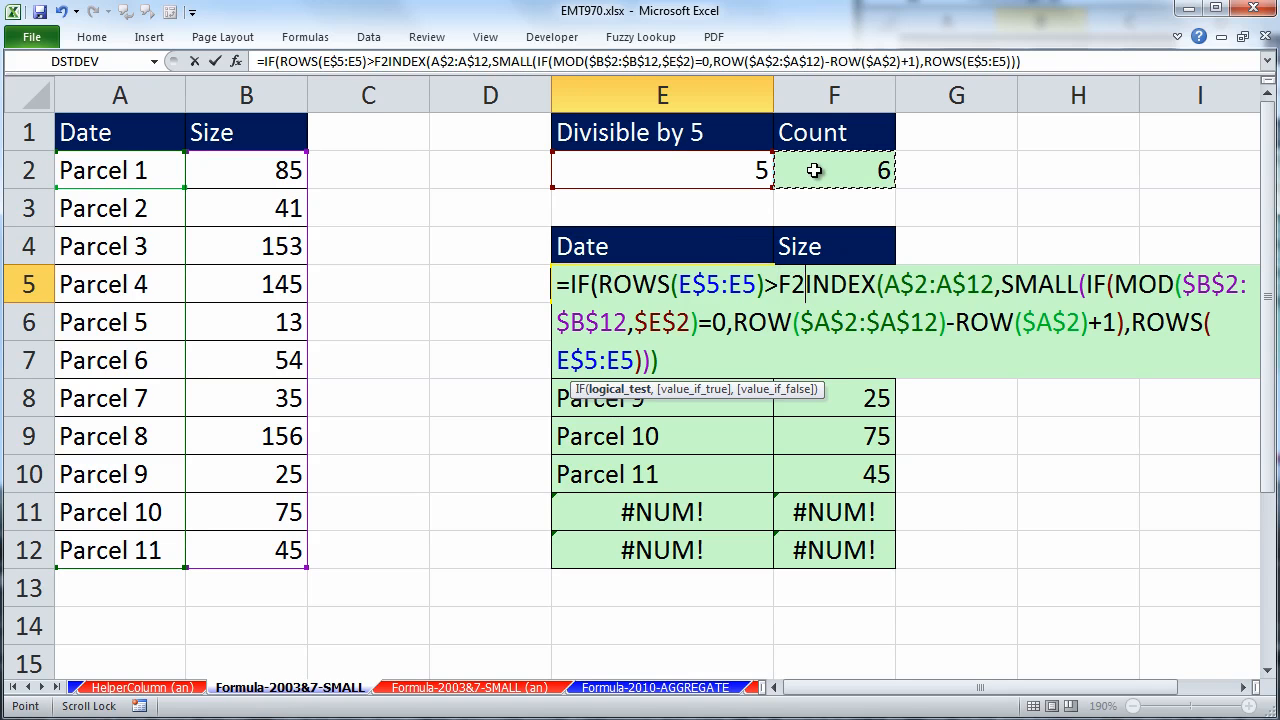
key(F4)
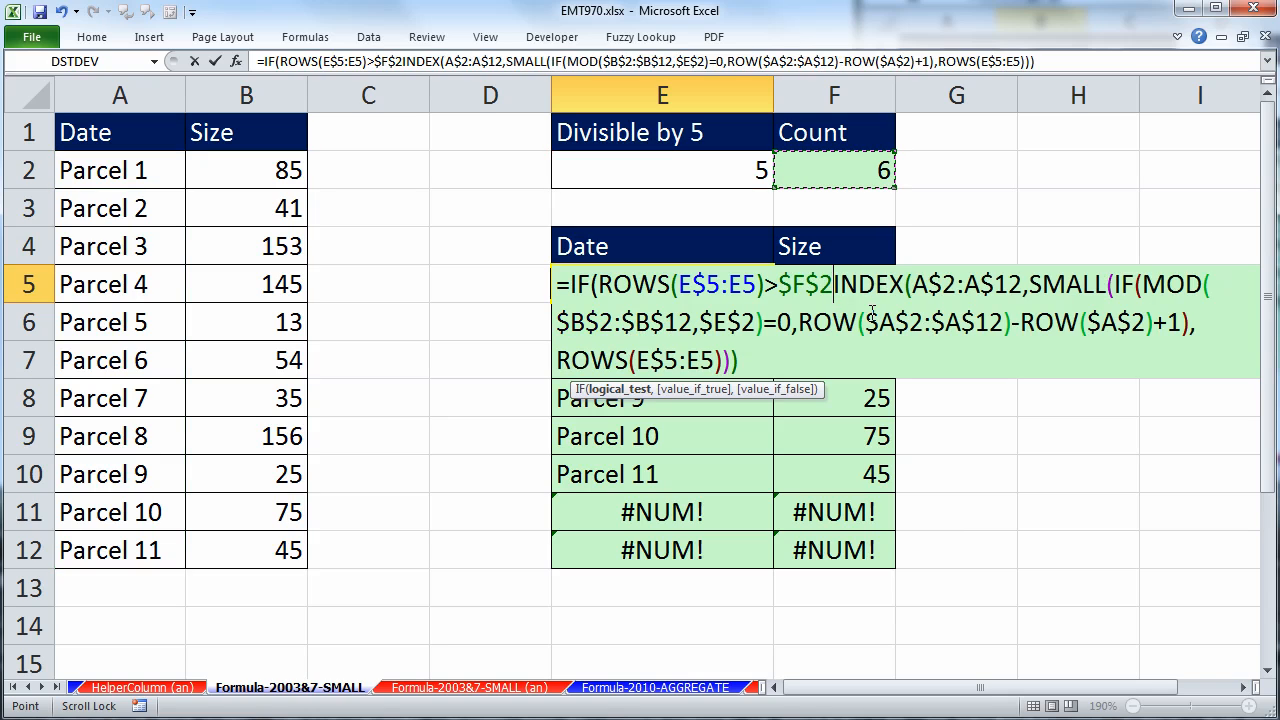
text(,)
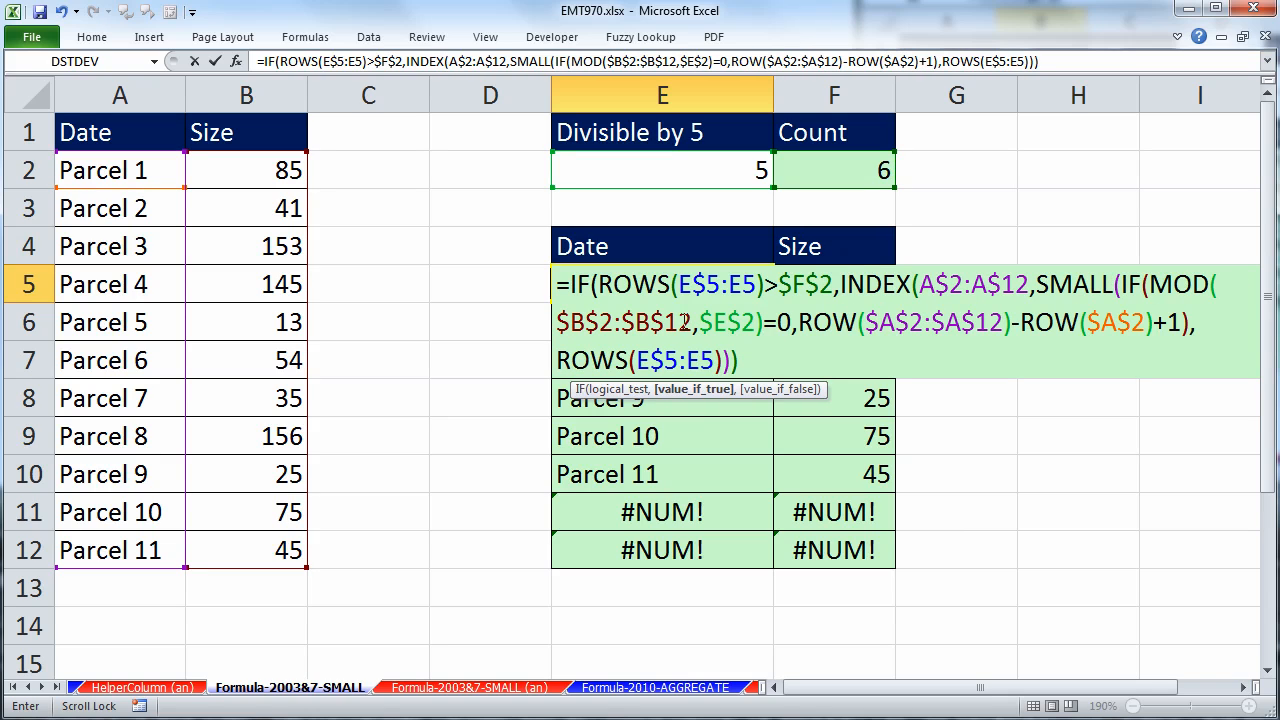
text("")
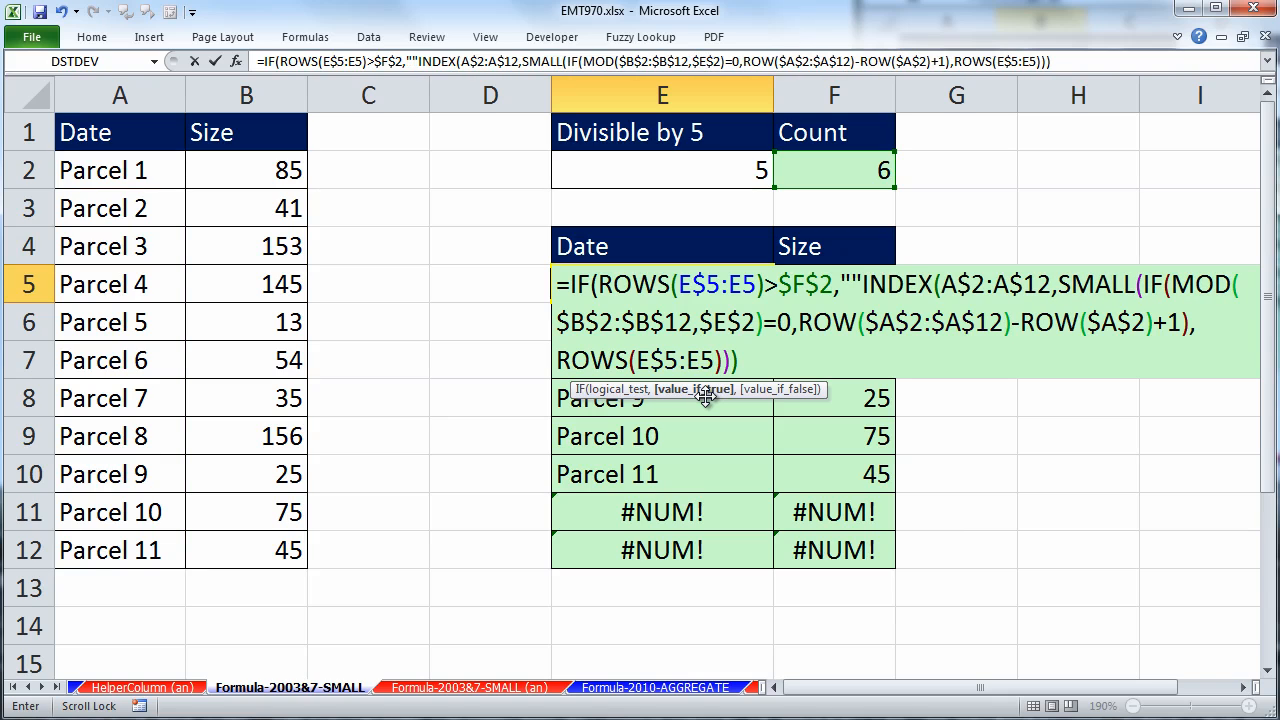
- Complete the outer IF in E5 with INDEX as value_if_false, enter it as an array formula, and fill it through E5:F12
text(,)
click(790, 390)
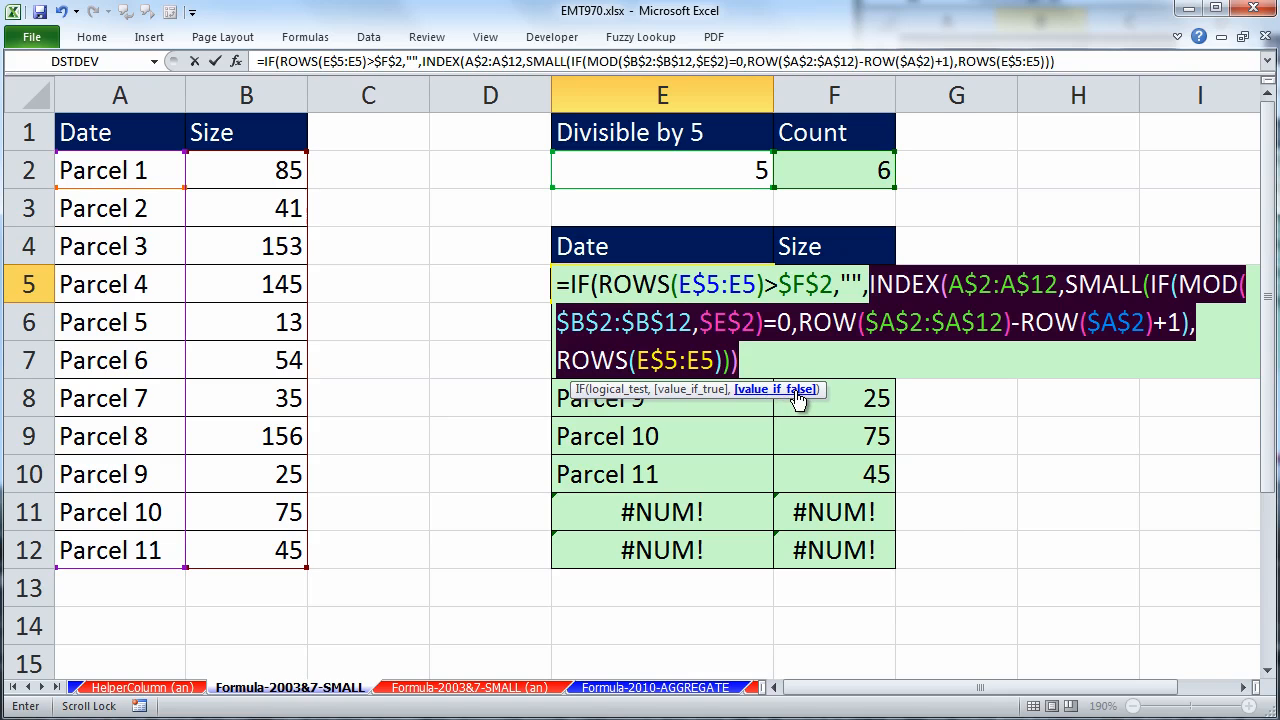
click(764, 358)
text())
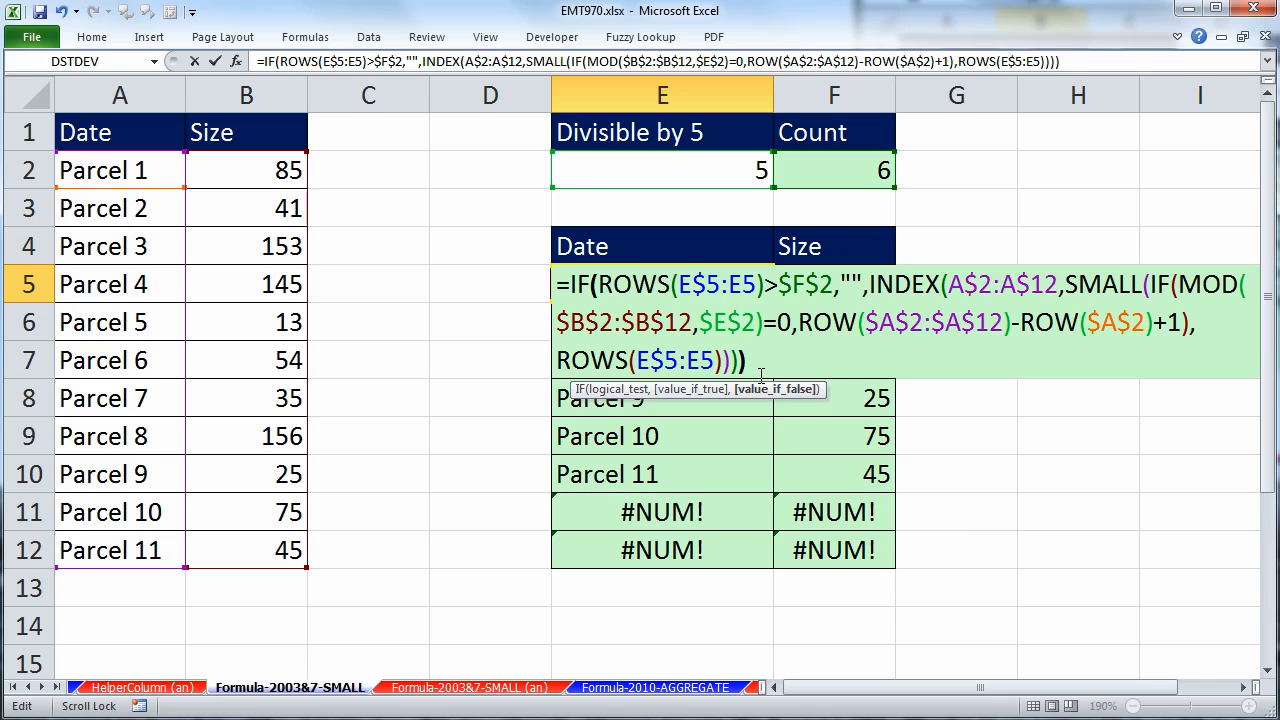
key(ctrl+shift+Return)
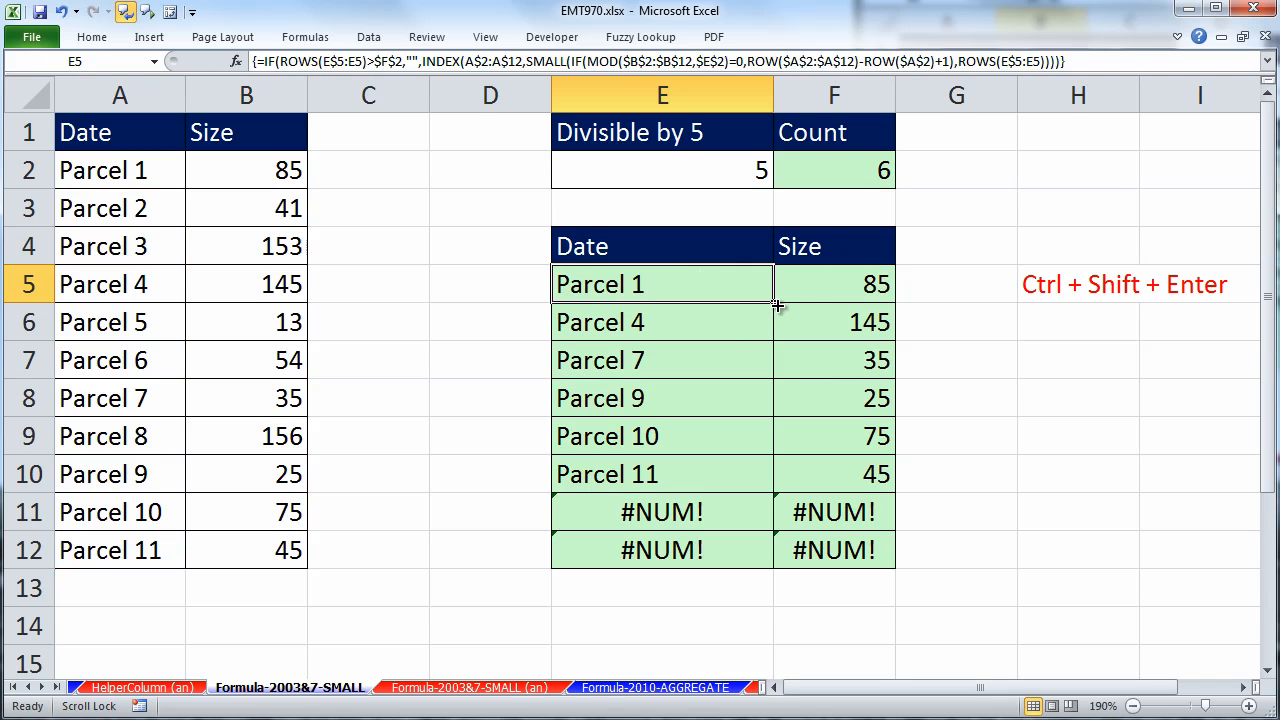
drag(774, 302, 882, 308)
double_click(895, 303)
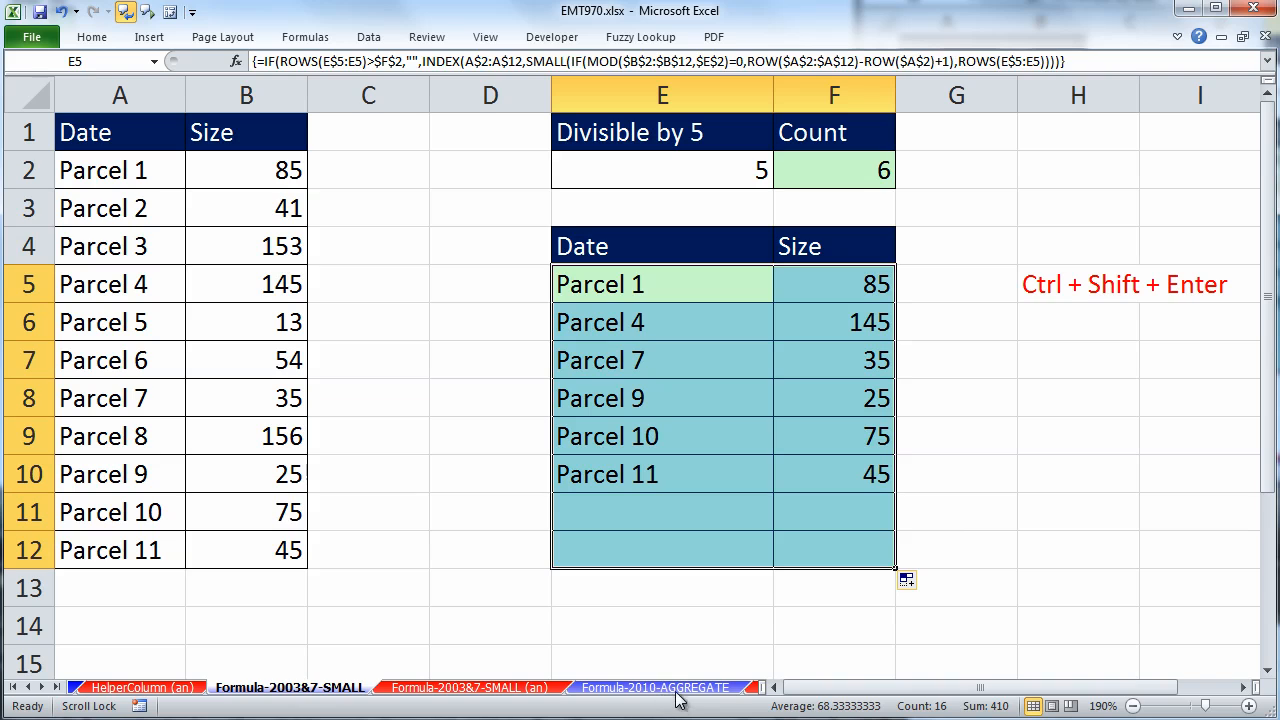
- Copy the MOD($B$2:$B$12,$E$2)=0 and ROW($A$2:$A$12)-ROW($A$2)+1 expressions from the E5 formula as separate clipboard items
double_click(671, 291)
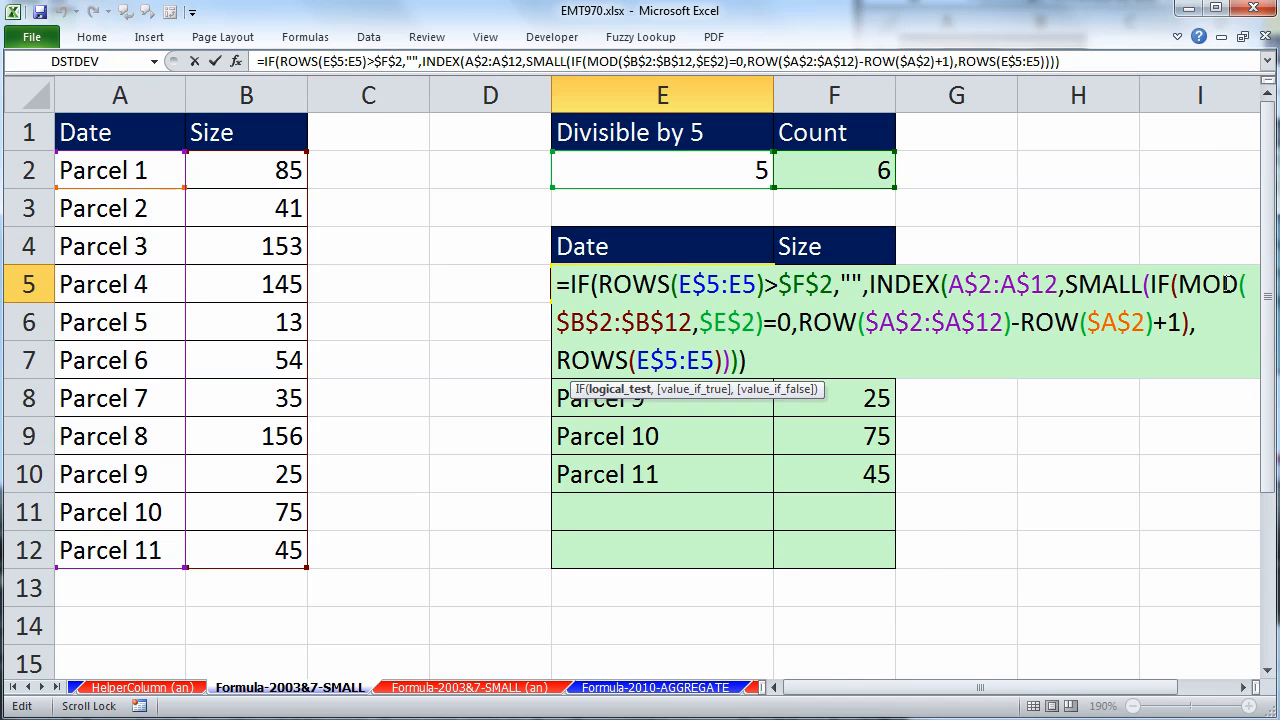
drag(1180, 286, 795, 322)
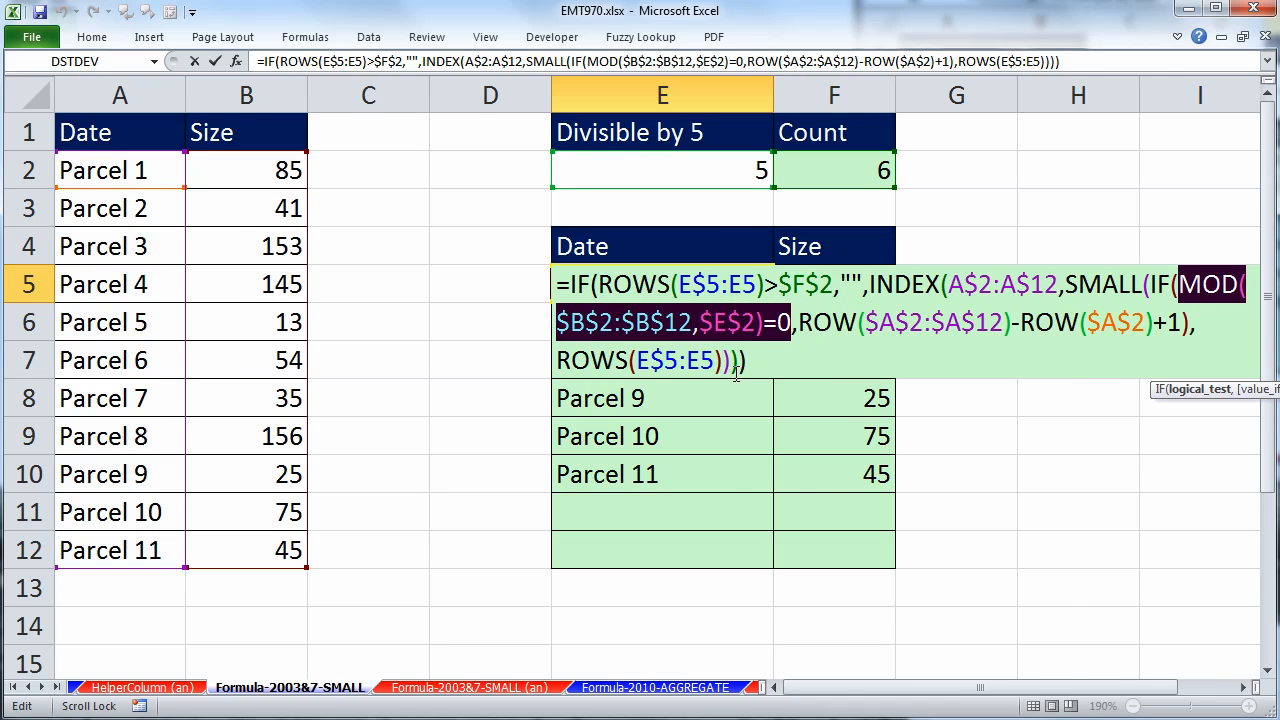
key(ctrl+c)
key(ctrl+c)
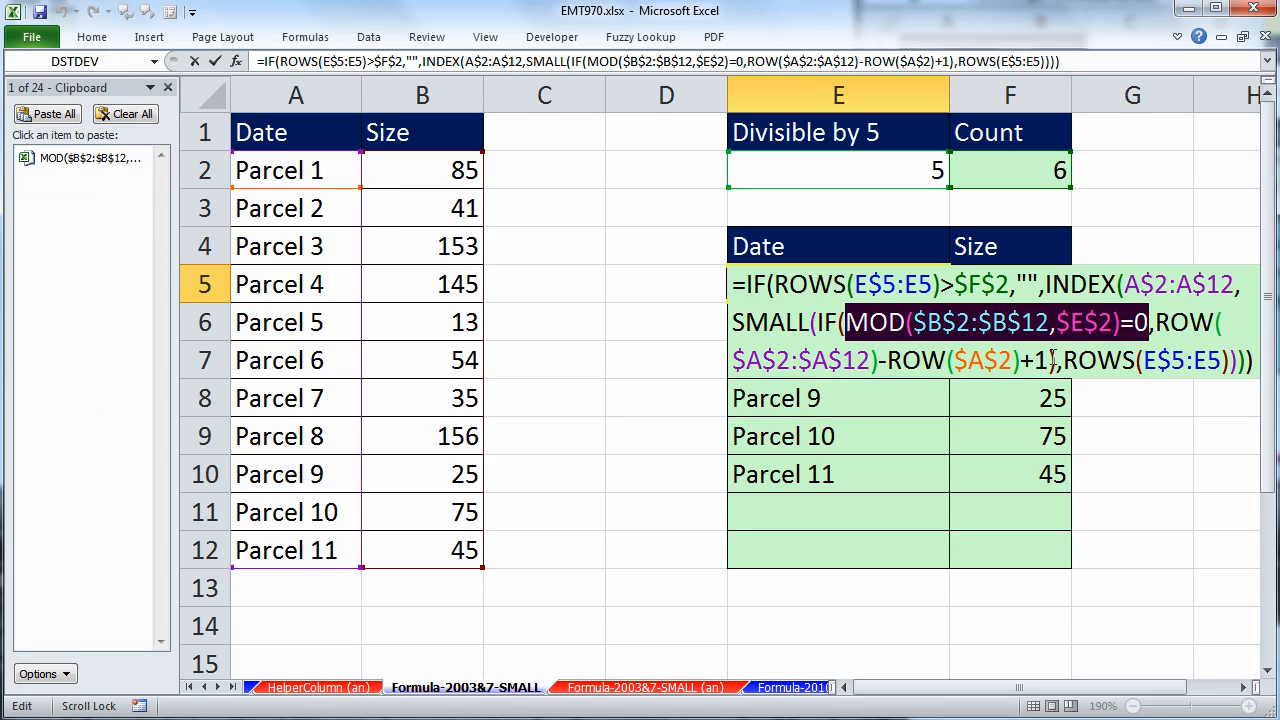
drag(1155, 322, 1050, 361)
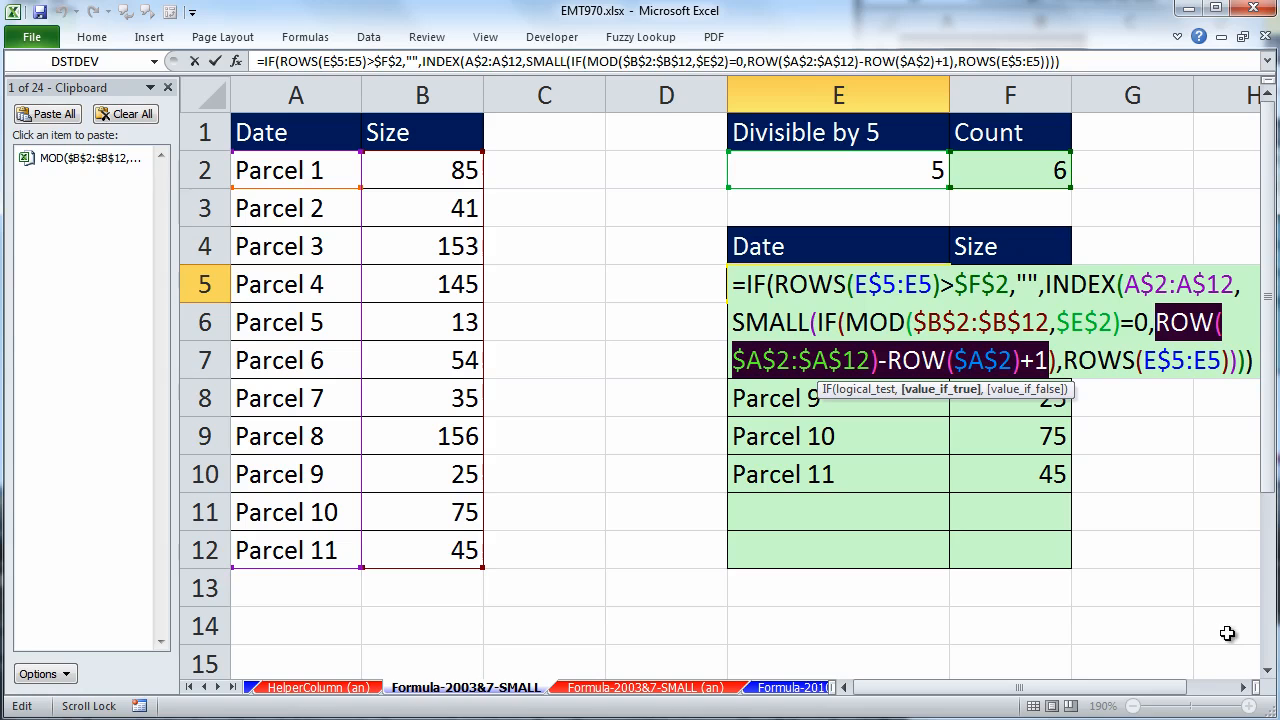
key(ctrl+c)
- Copy ROWS(E$5:E5) and INDEX(A$2:A$12, from the E5 formula as separate clipboard items, and re-enter the unchanged array formula
click(1068, 364)
drag(1064, 362, 1232, 368)
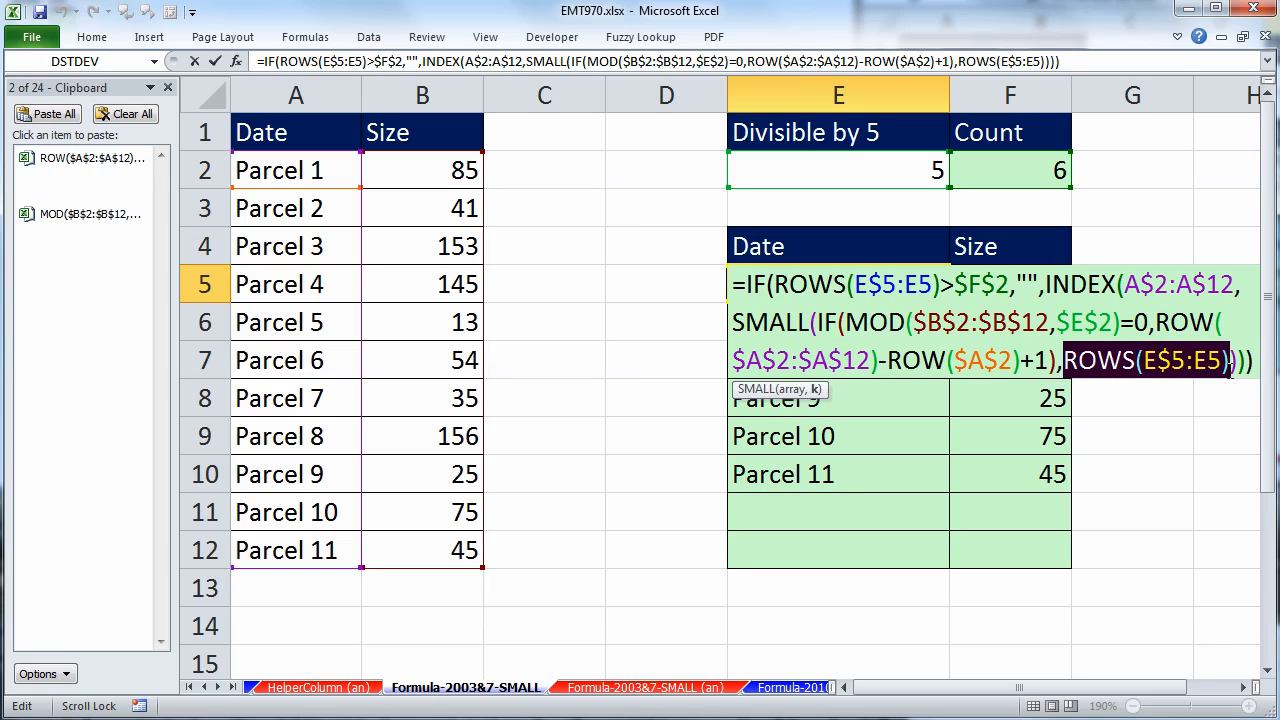
key(ctrl+c)
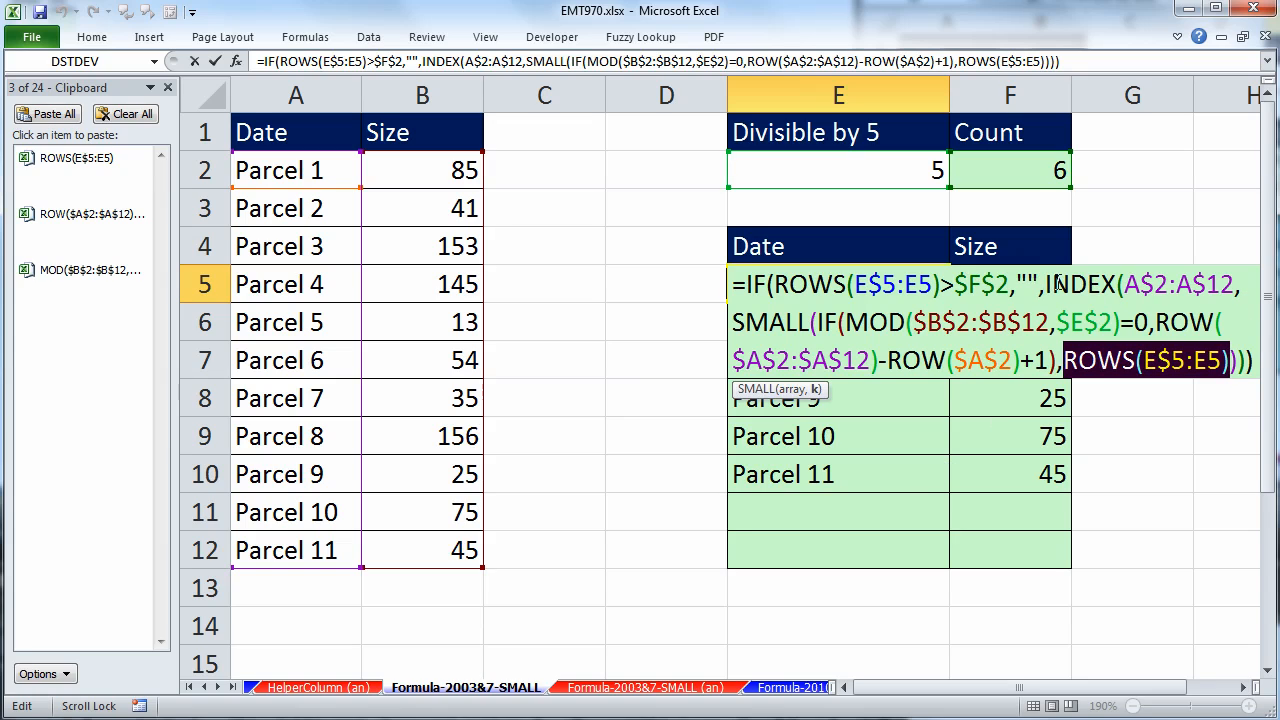
drag(1044, 285, 1240, 286)
key(ctrl+c)
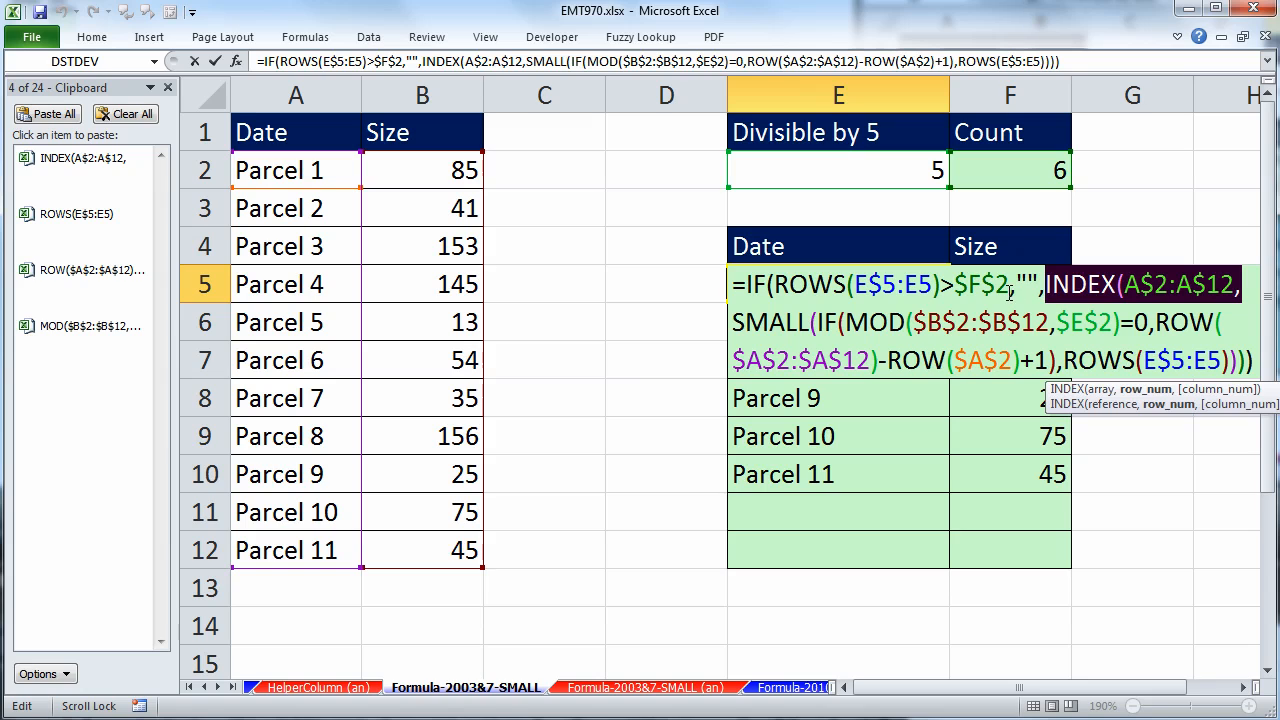
click(1245, 290)
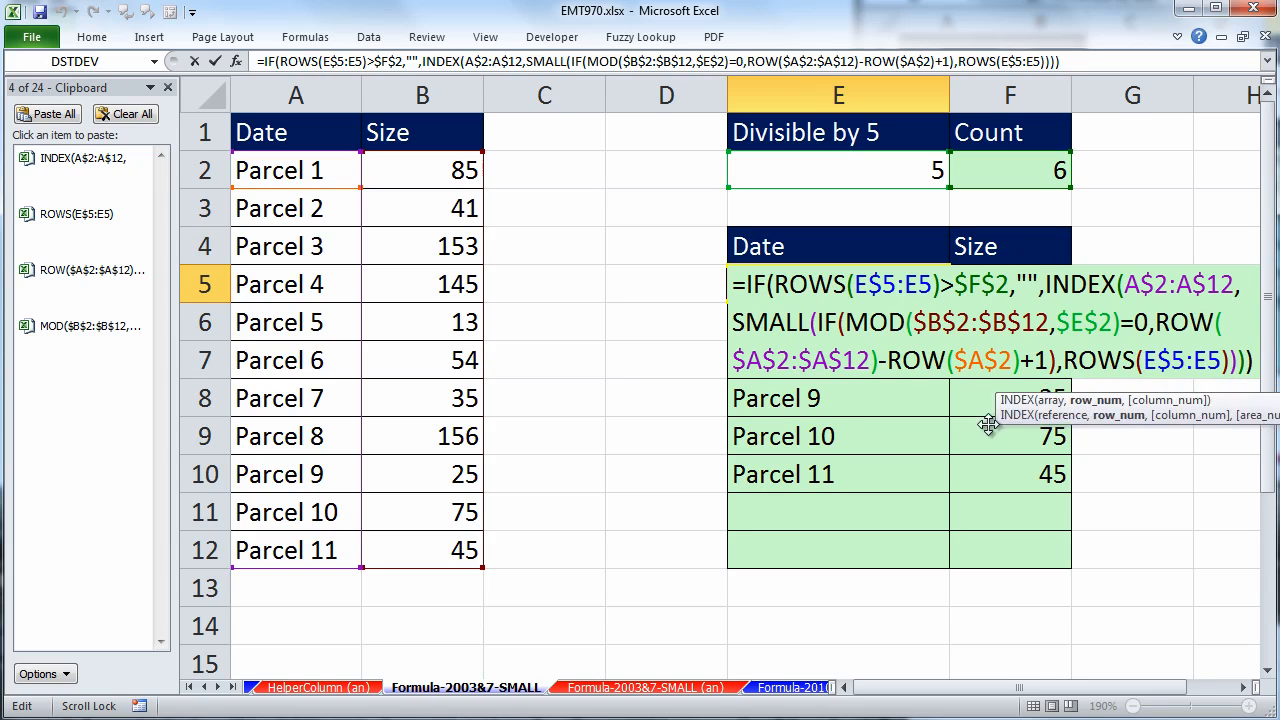
click(877, 399)
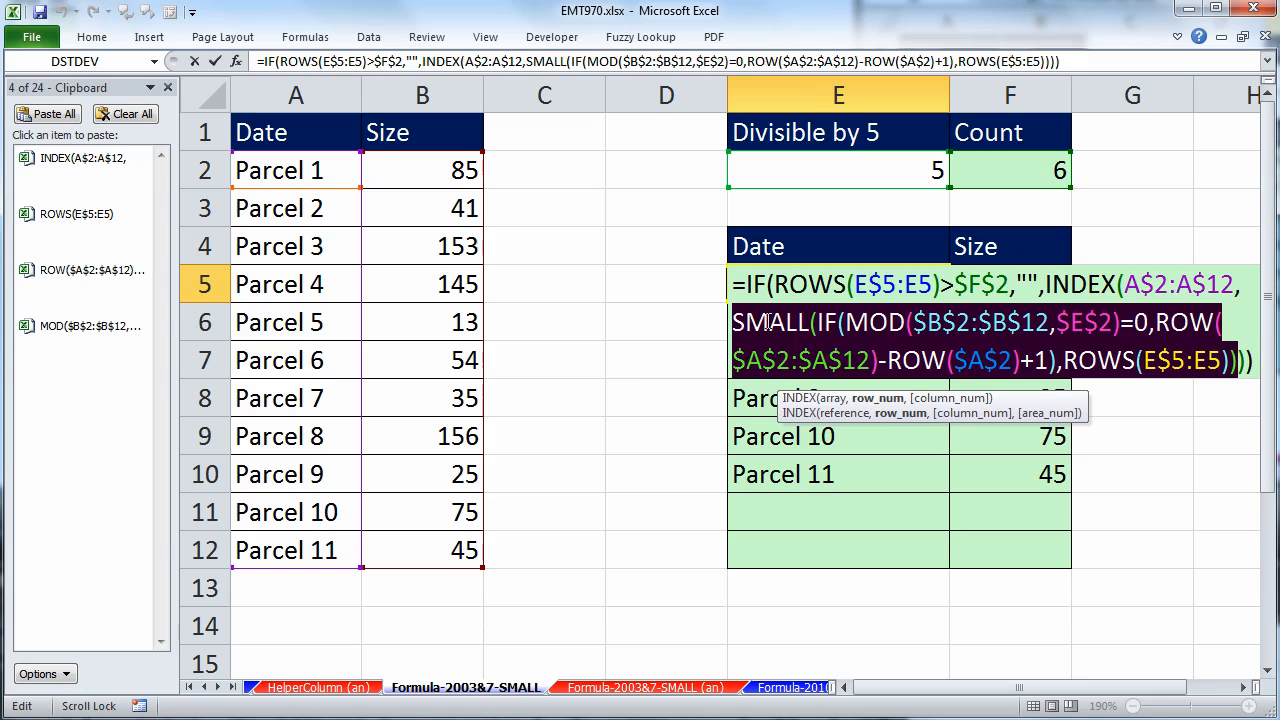
key(ctrl+shift+Return)
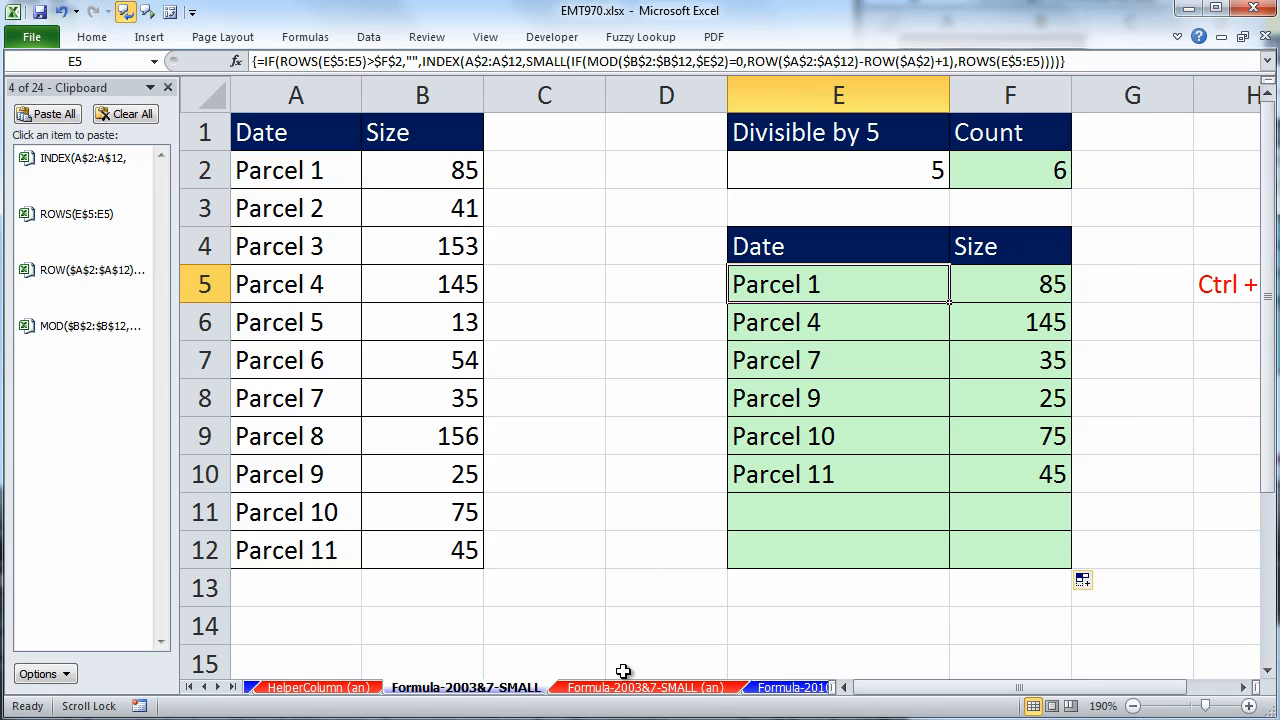
- On the Formula-2010-AGGREGATE sheet, start E5's formula with the copied INDEX(A$2:A$12, fragment and nest AGGREGATE as its row_num argument
click(790, 687)
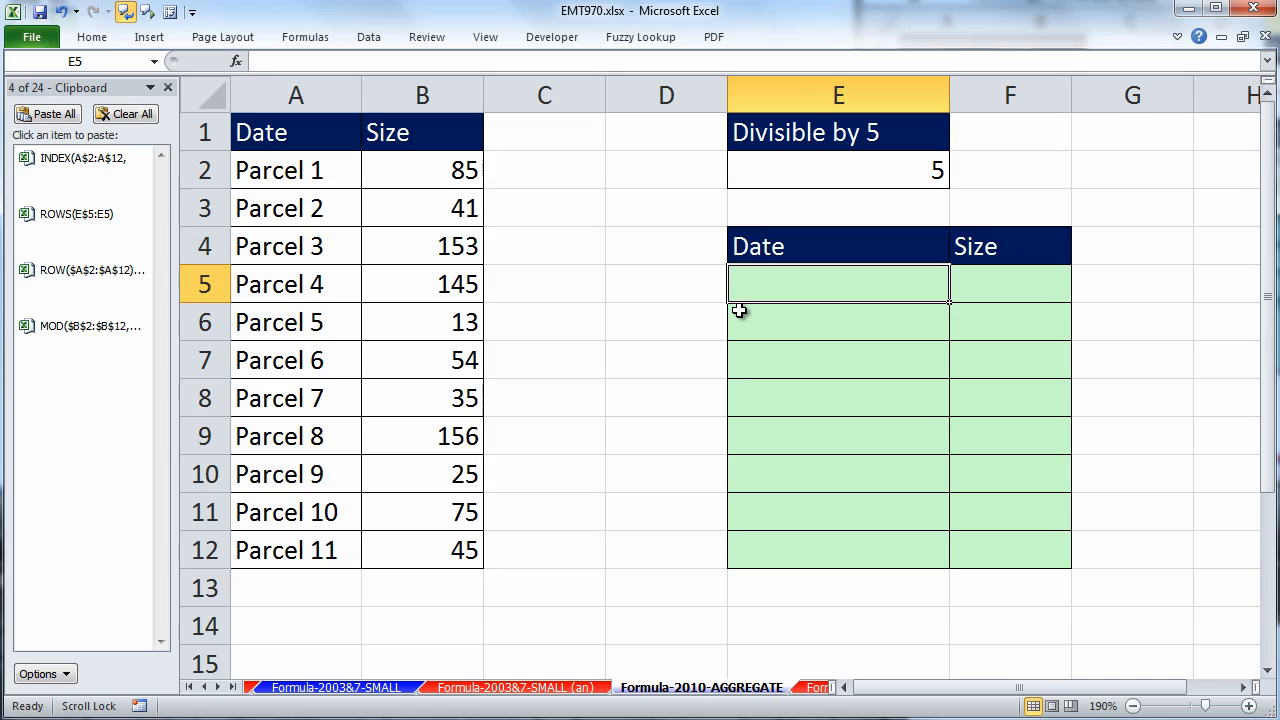
text(=)
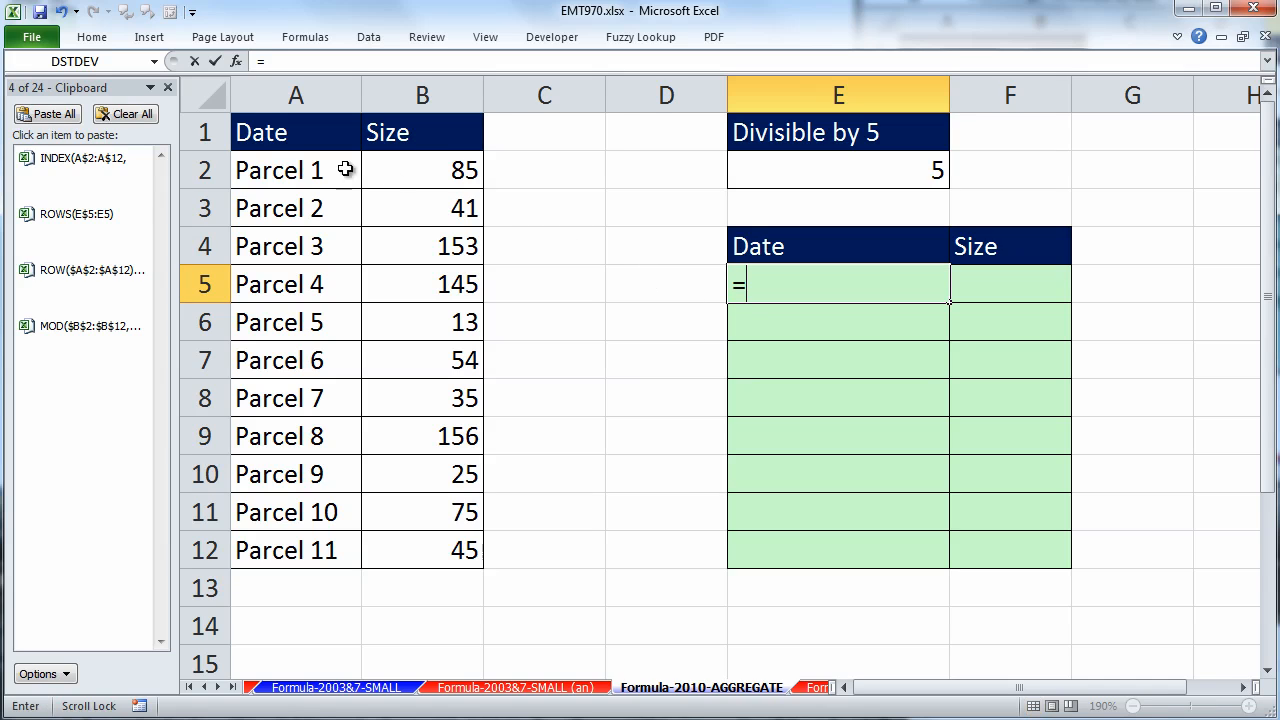
click(80, 190)
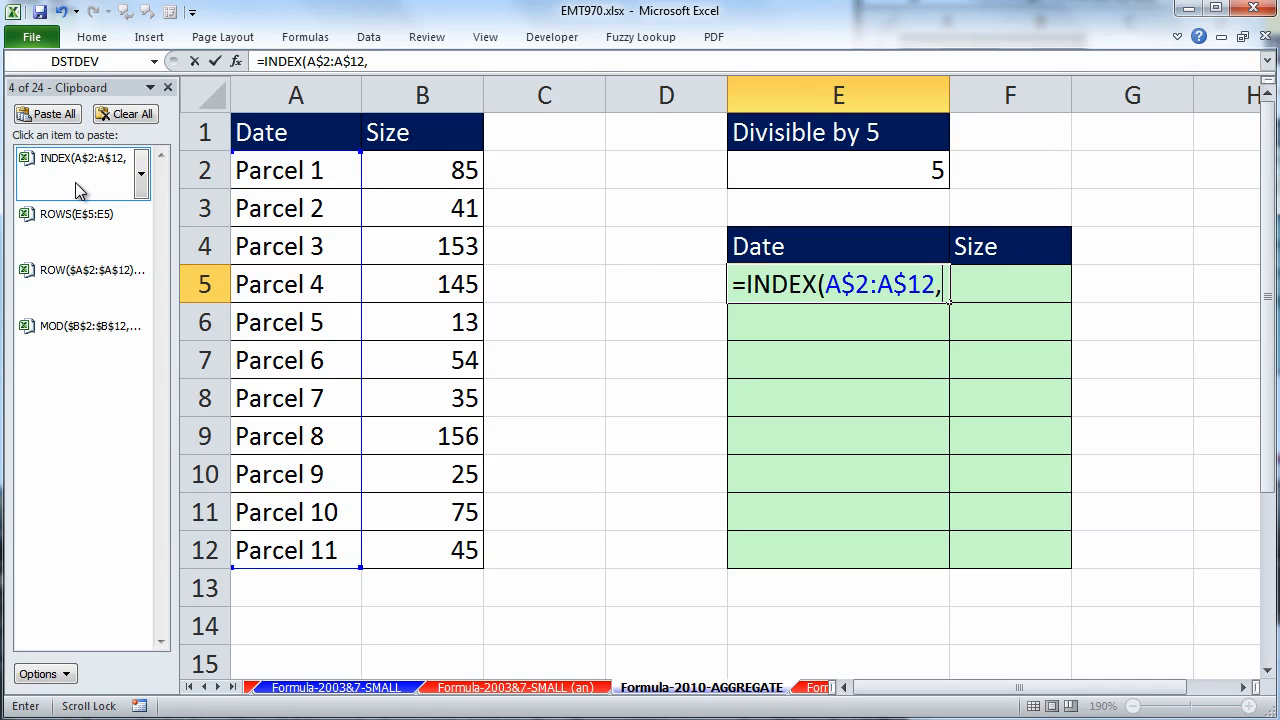
click(945, 287)
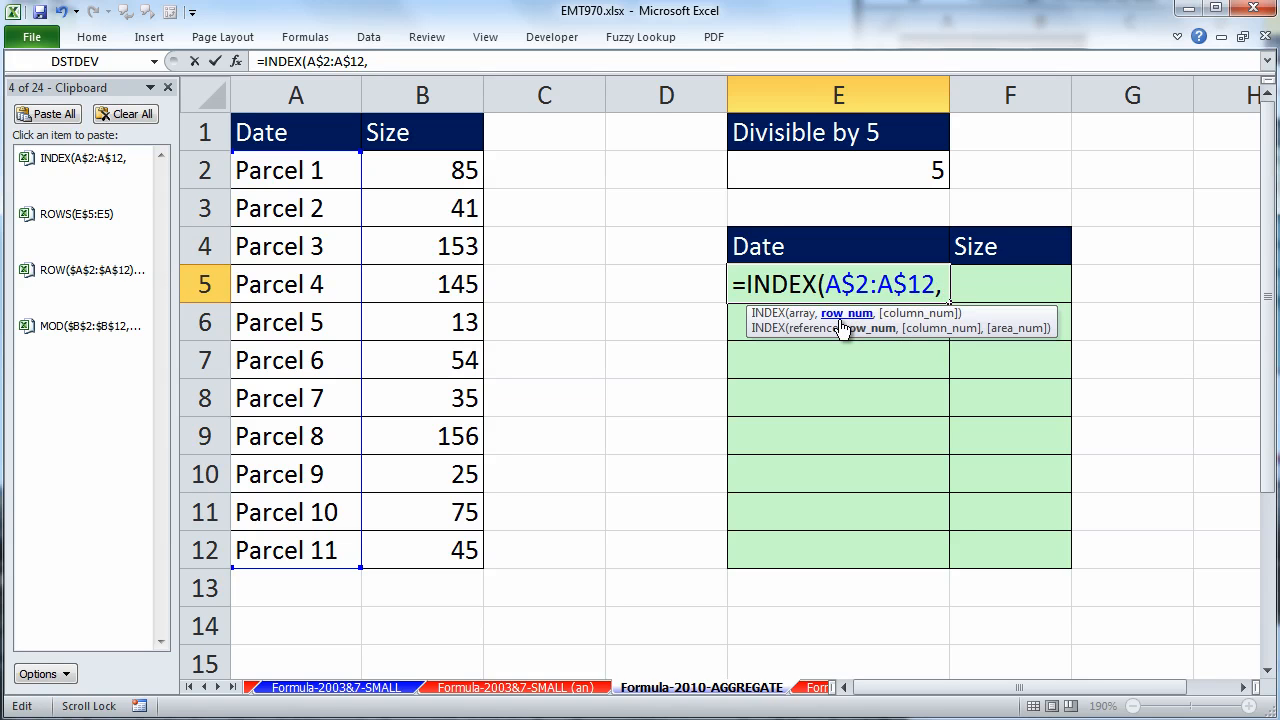
text(ag)
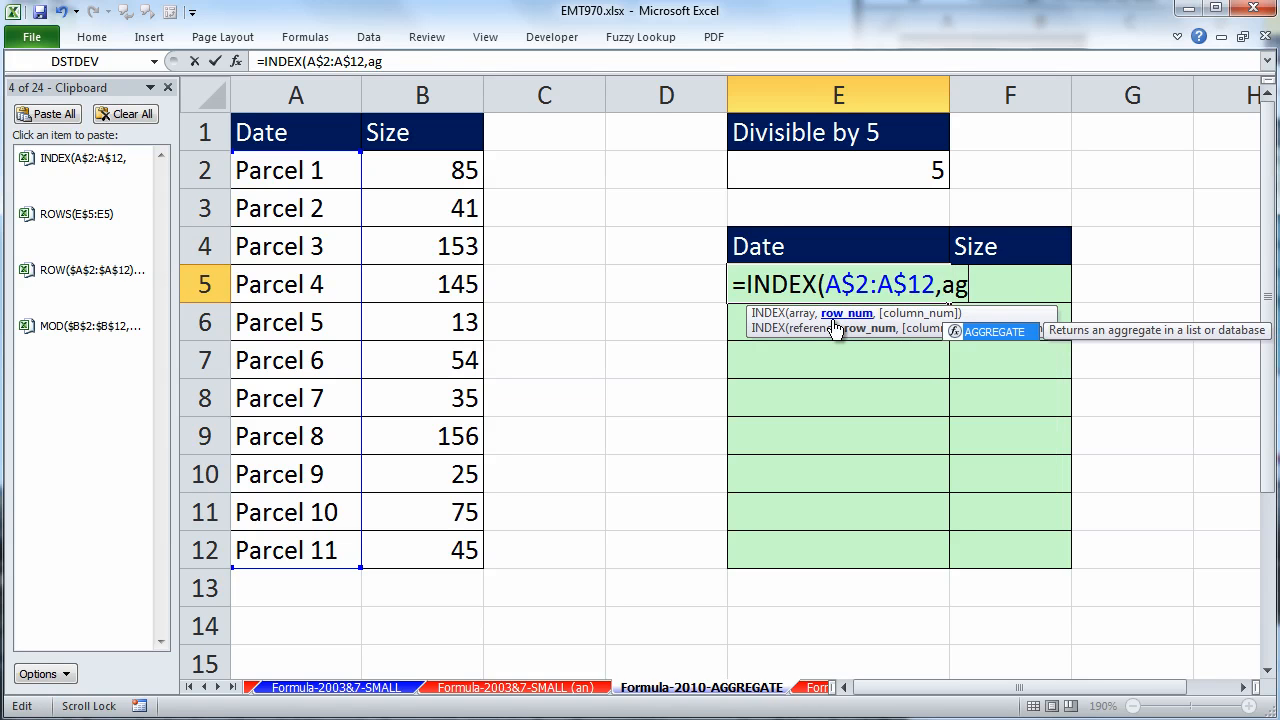
key(Tab)
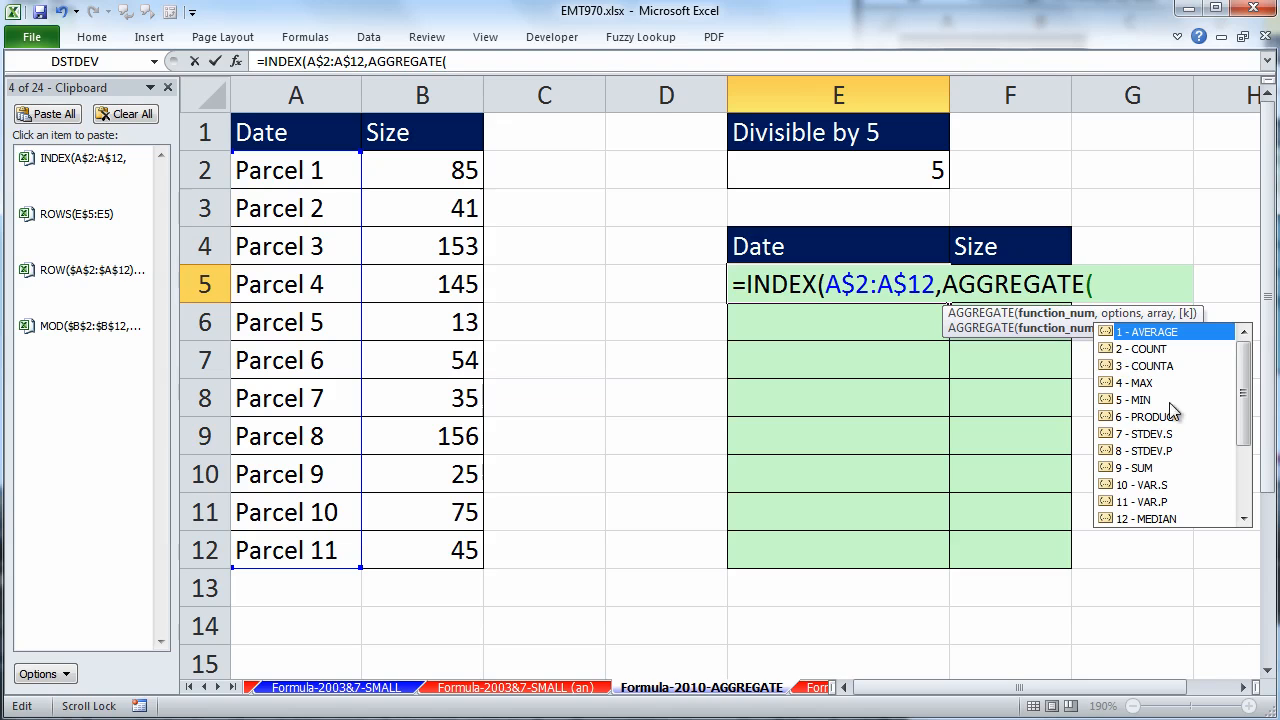
- Set AGGREGATE's function_num to 15 (SMALL) and its options argument to 6 (Ignore error values)
drag(1247, 396, 1247, 444)
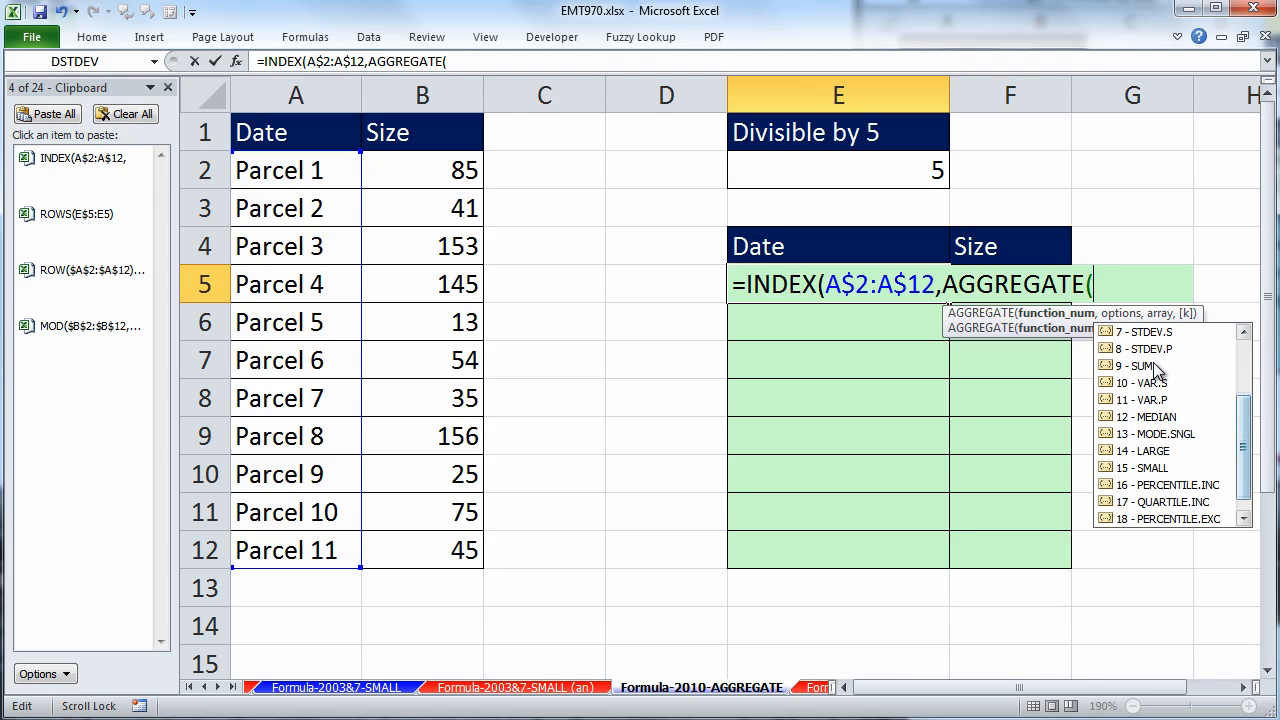
double_click(1147, 469)
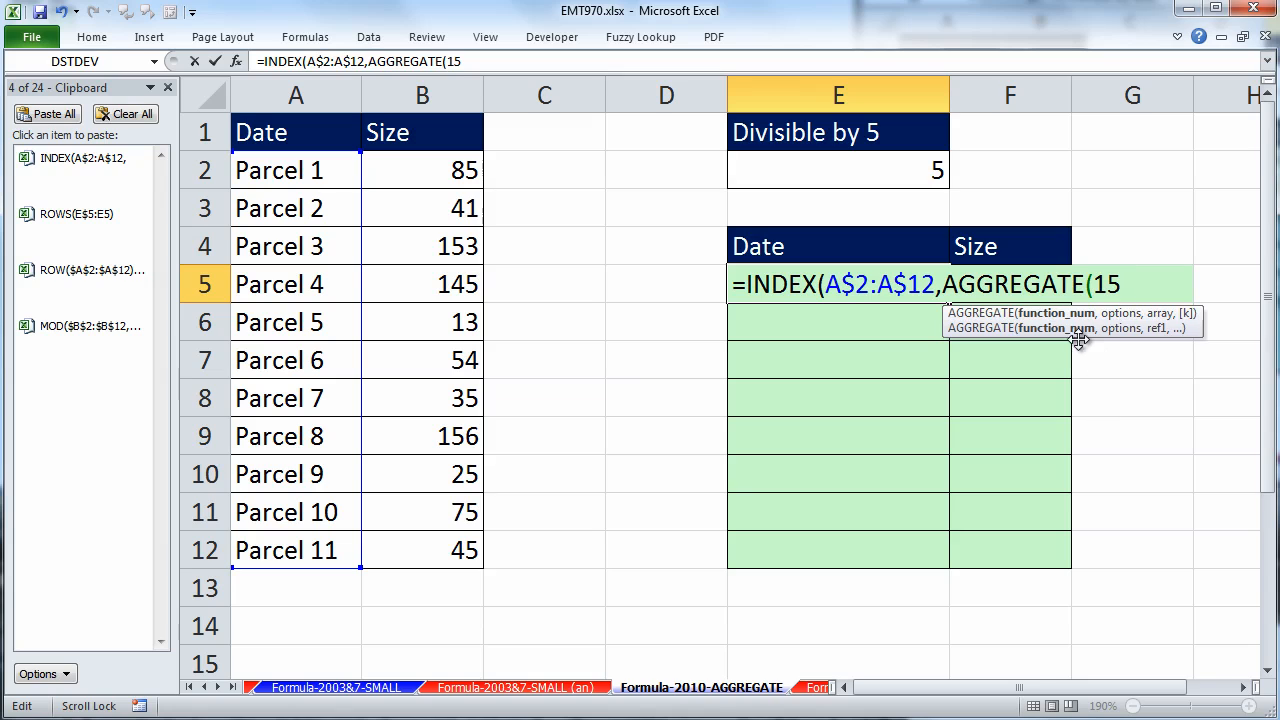
text(,)
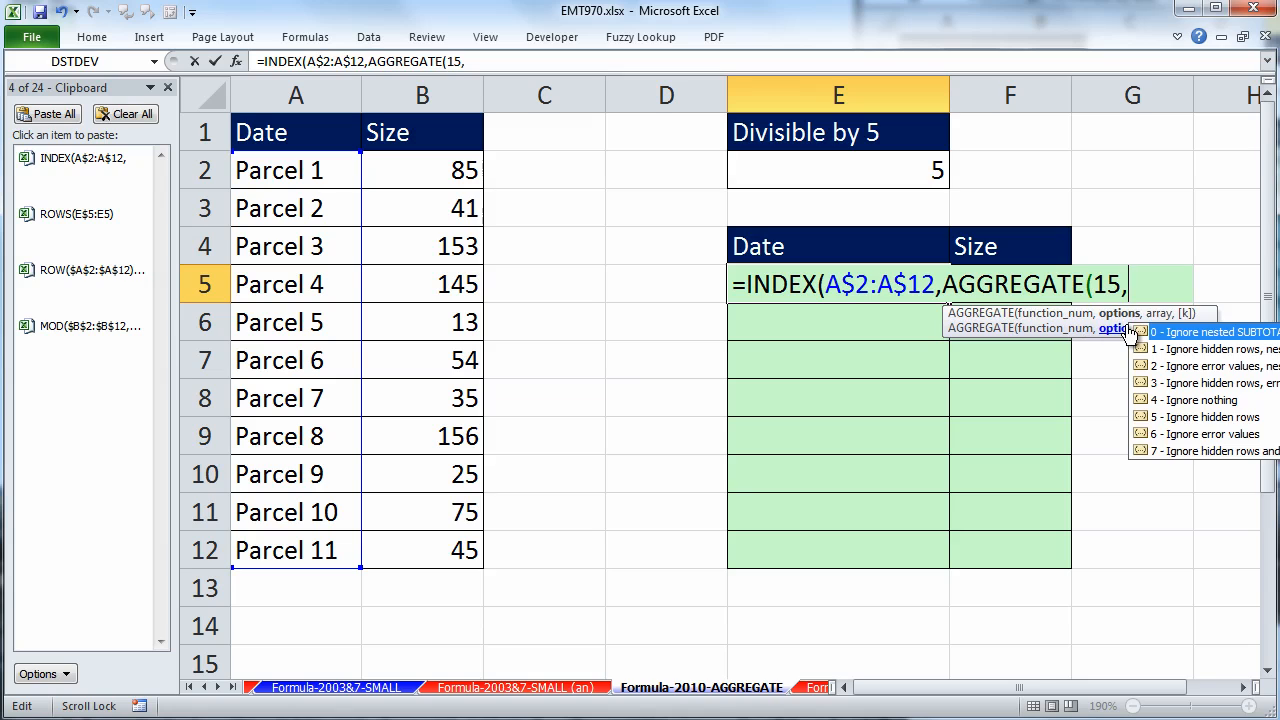
double_click(1176, 436)
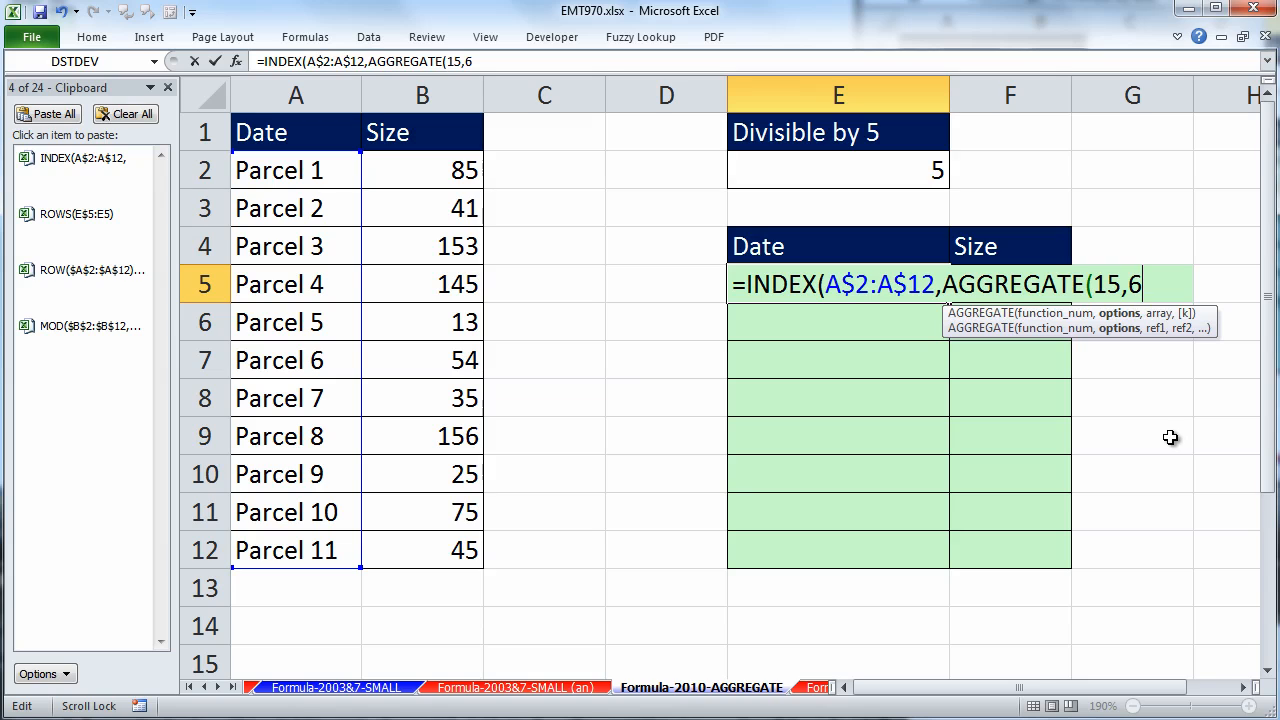
text(,)
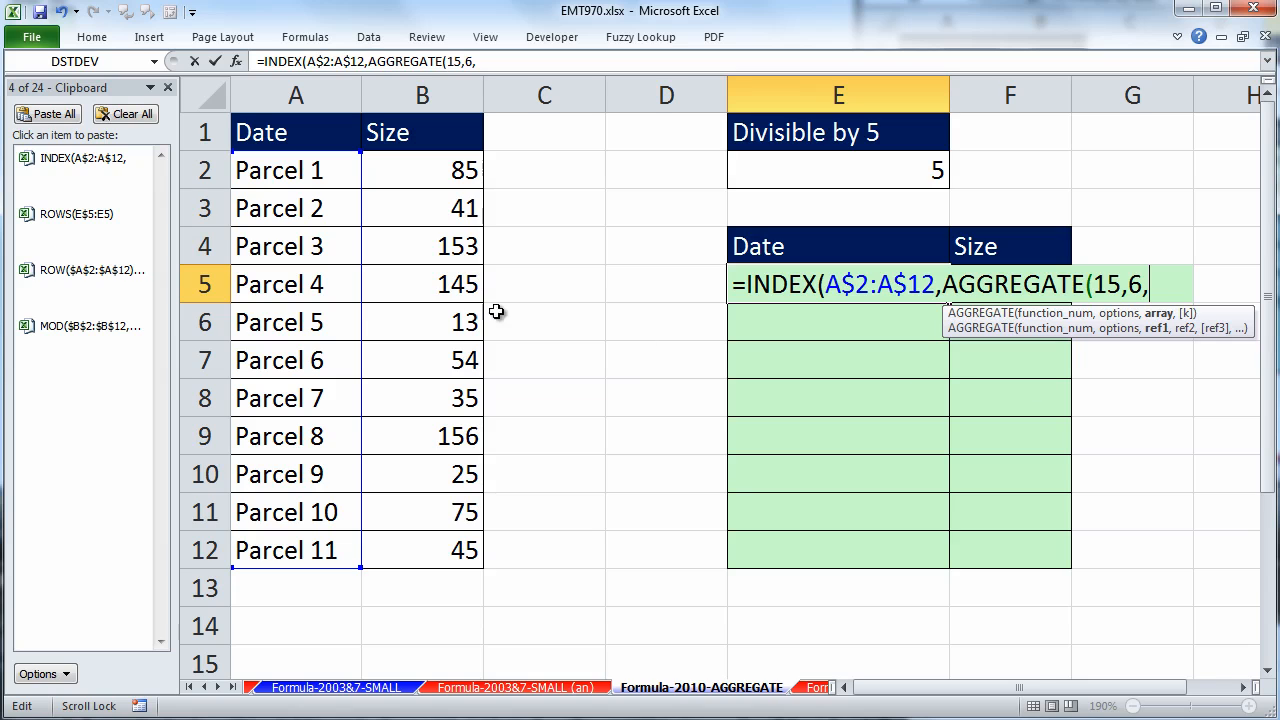
- Build AGGREGATE's array argument from the copied expressions as (ROW($A$2:$A$12)-ROW($A$2)+1)/(MOD($B$2:$B$12,$E$2)=0)
text(()
click(80, 303)
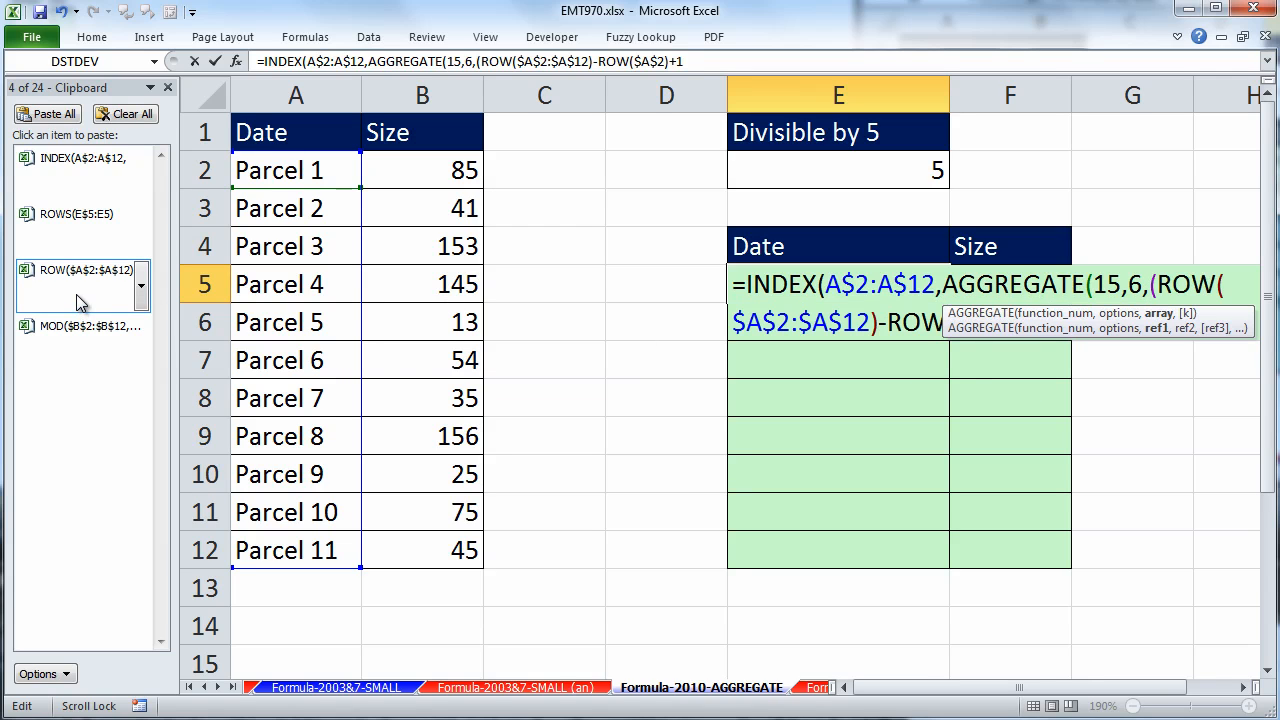
drag(945, 318, 772, 412)
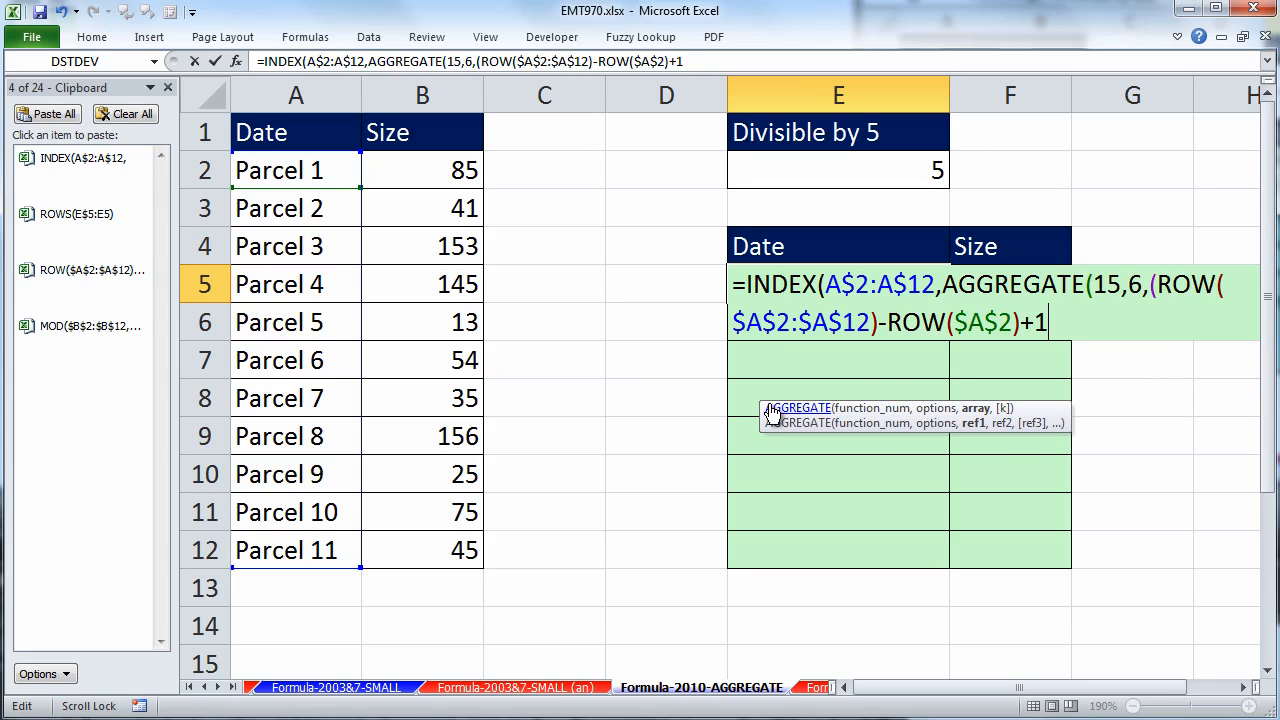
text()/()
click(74, 338)
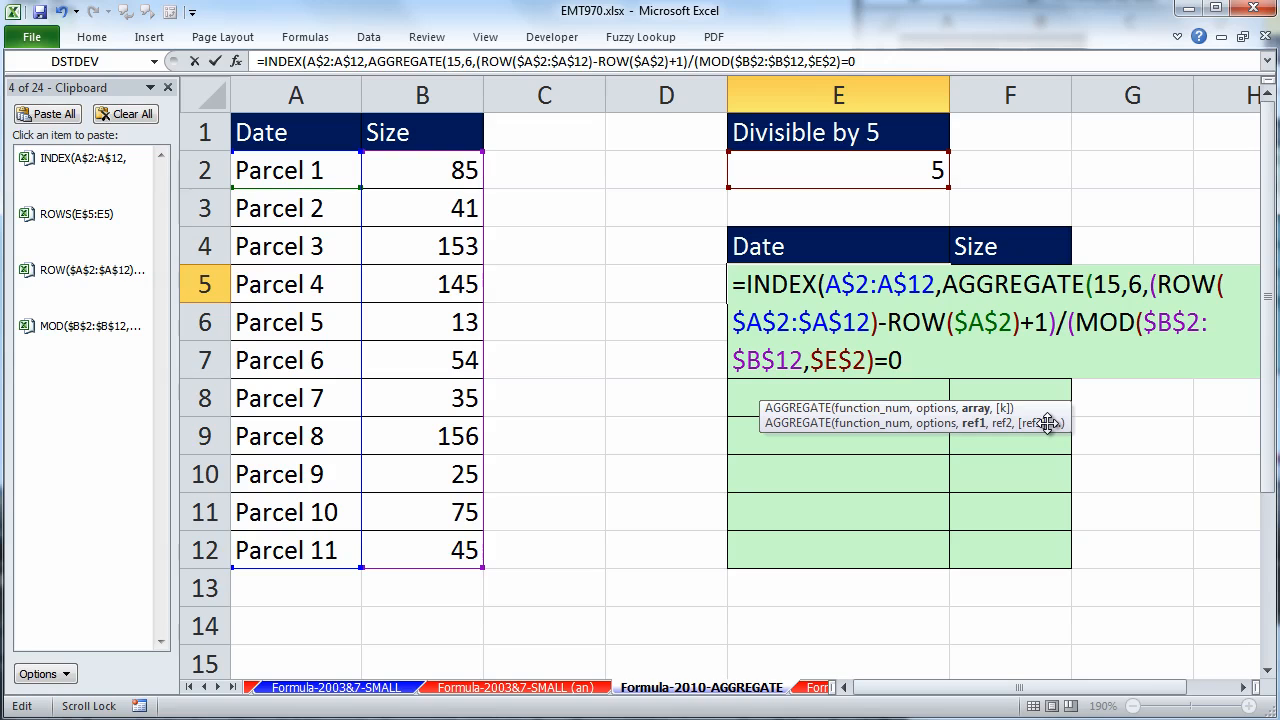
- Evaluate AGGREGATE's array argument in place, and restore the expression
click(976, 409)
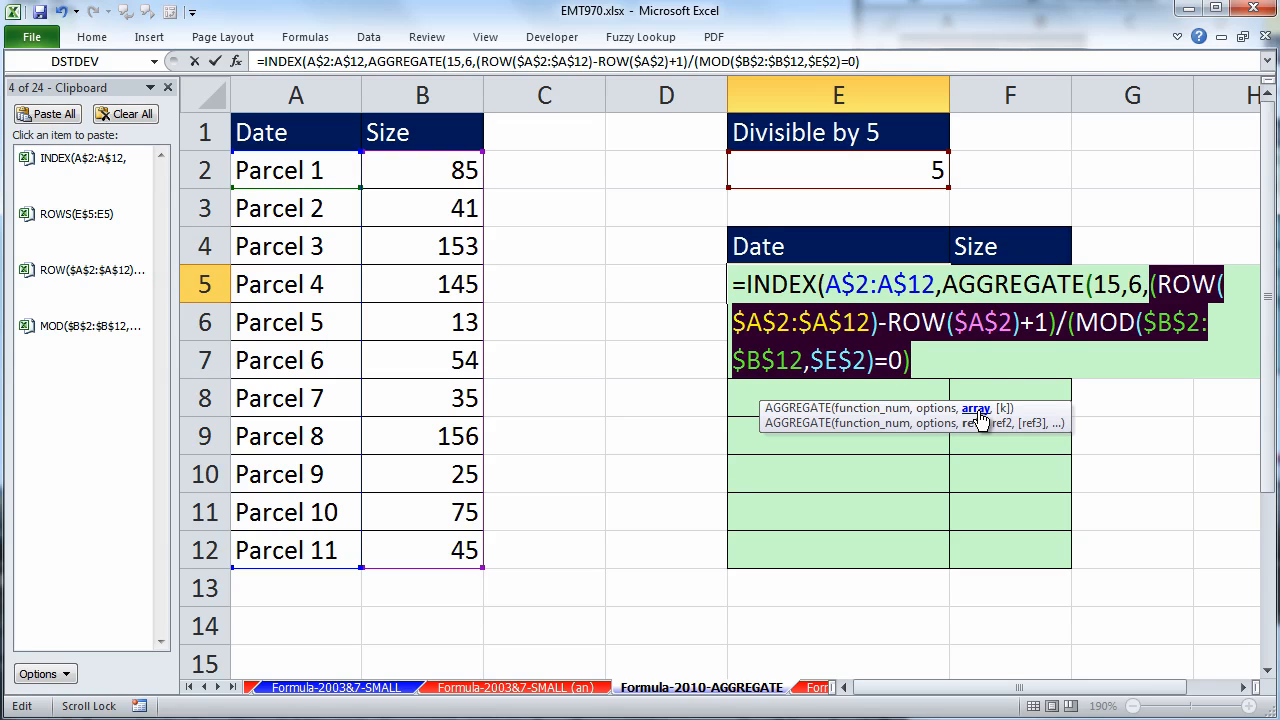
key(F9)
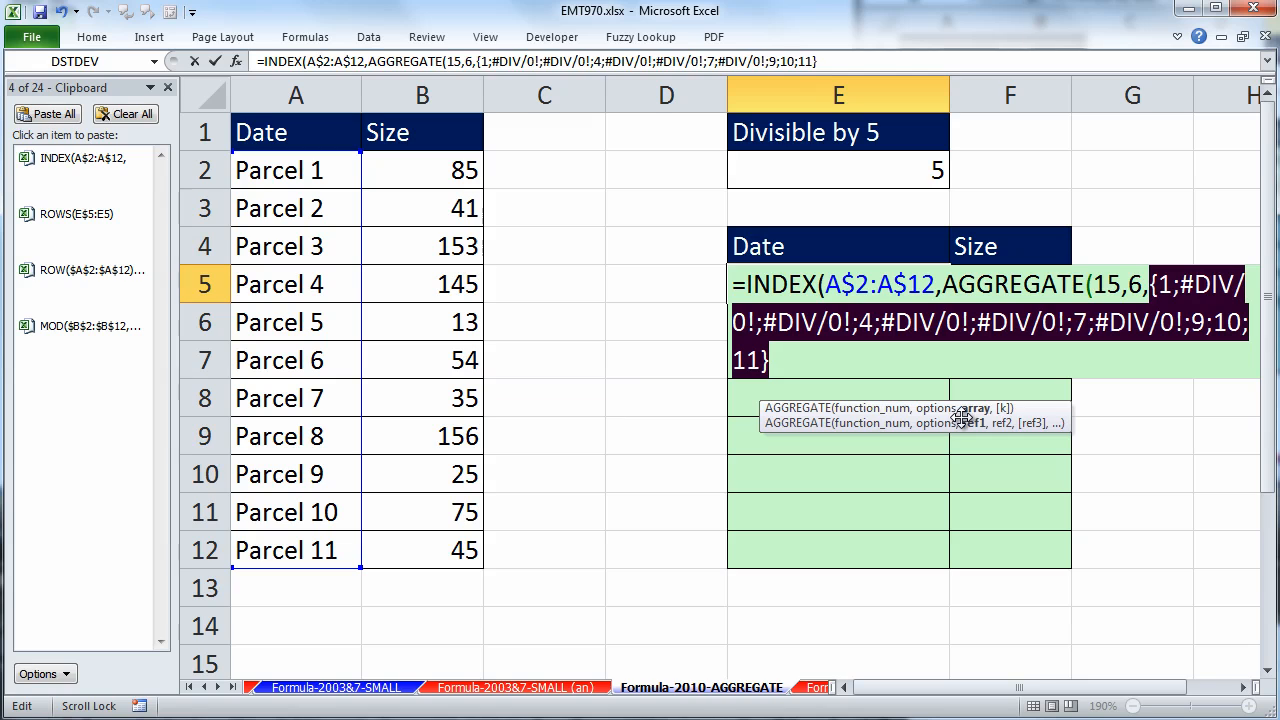
key(ctrl+z)
key(Right)
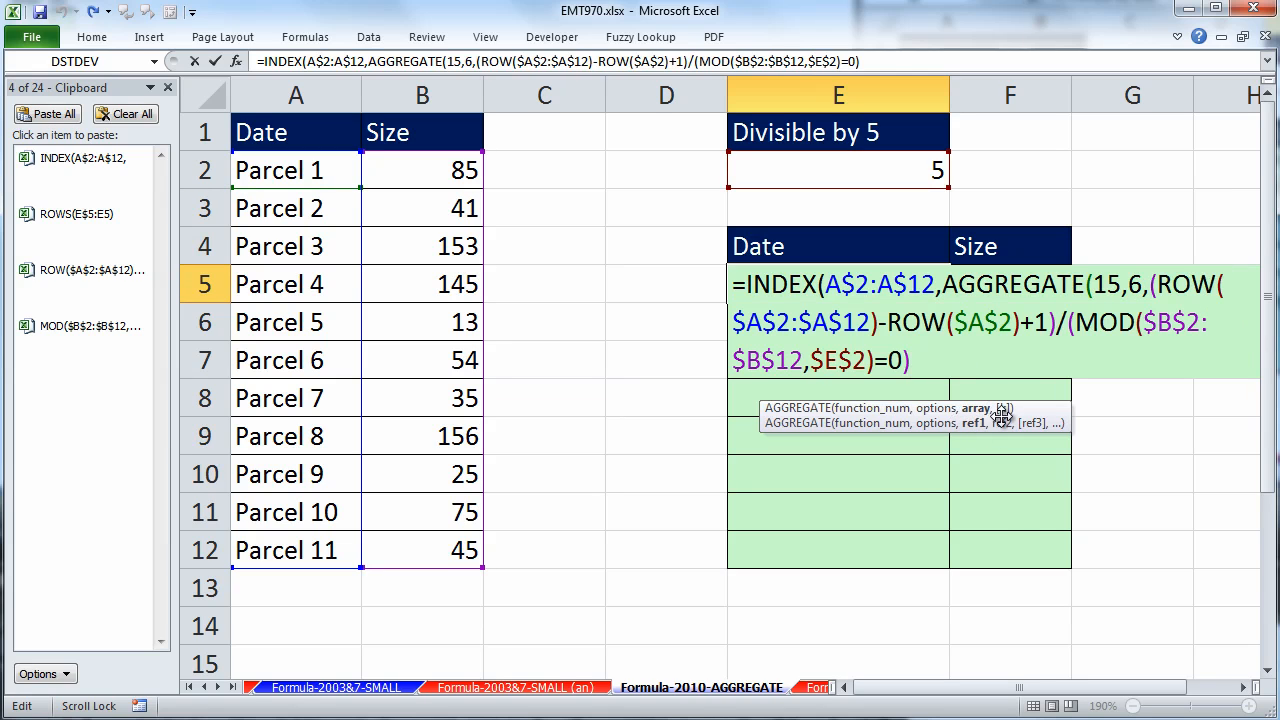
- Paste the copied ROWS(E$5:E5) as AGGREGATE's k argument and close the function
text(,)
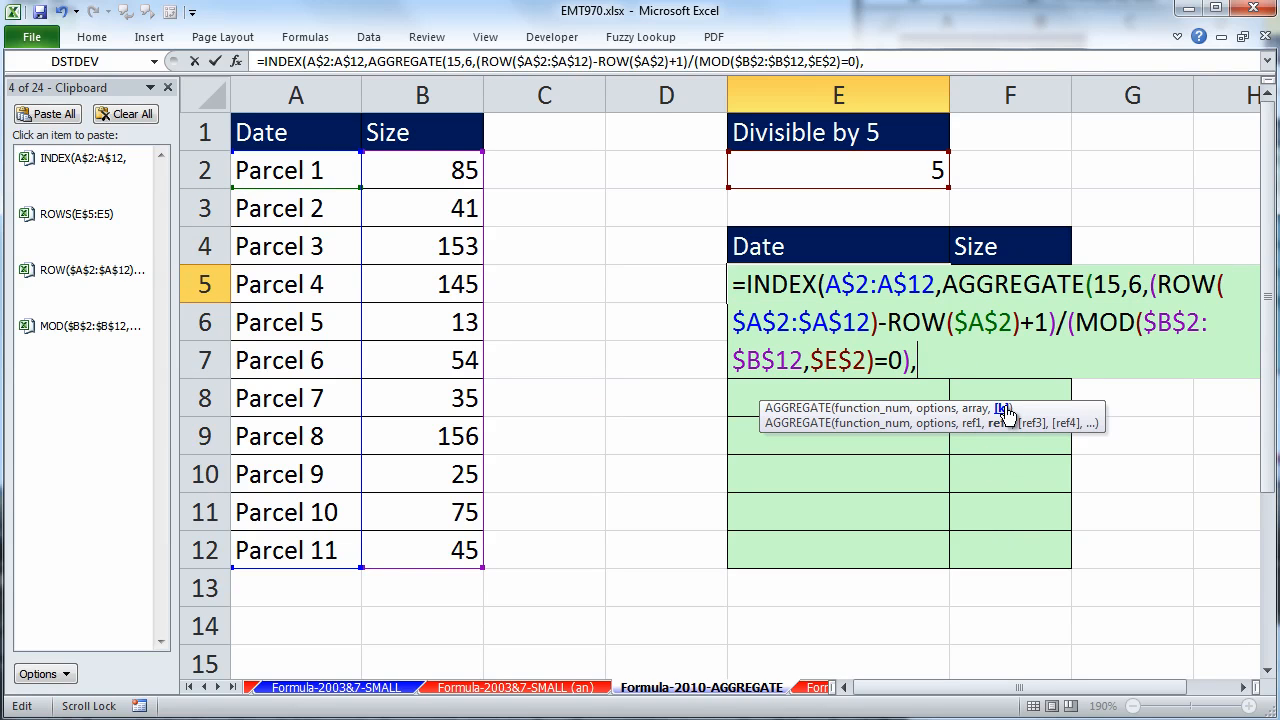
click(82, 222)
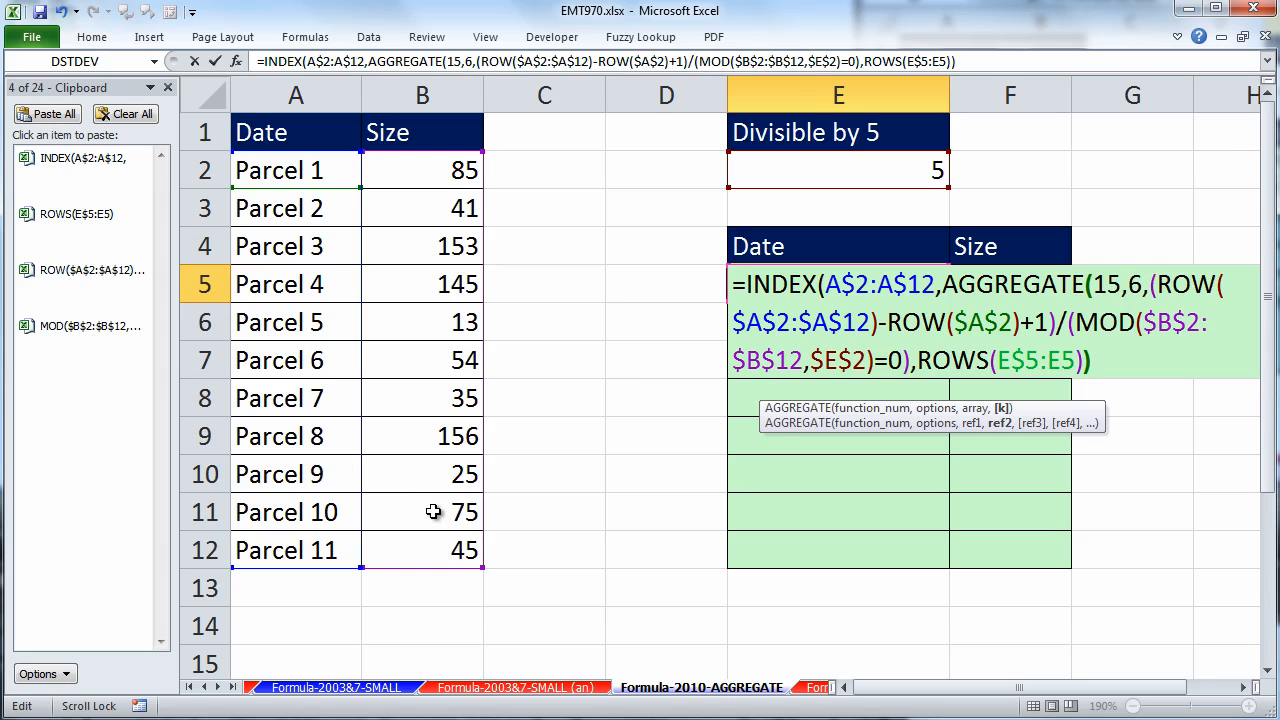
text())
- Evaluate INDEX's row_num argument in the E5 formula in place, and restore the AGGREGATE expression
click(860, 410)
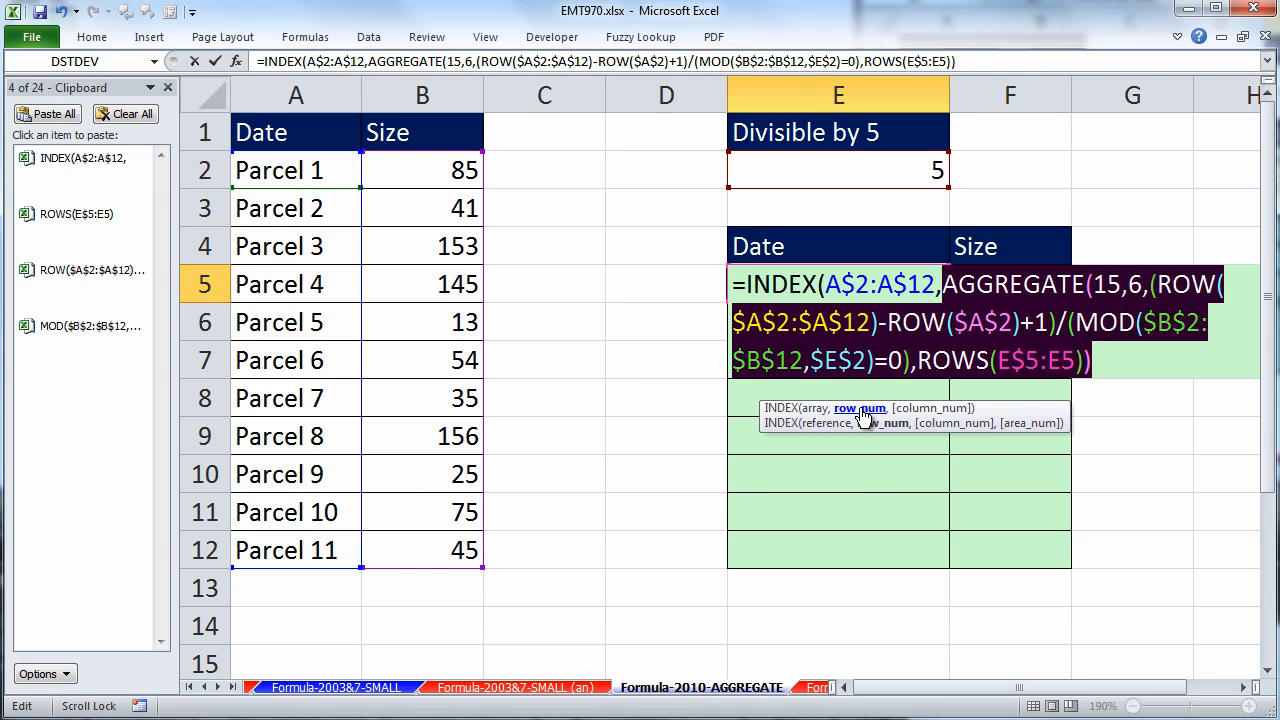
key(F9)
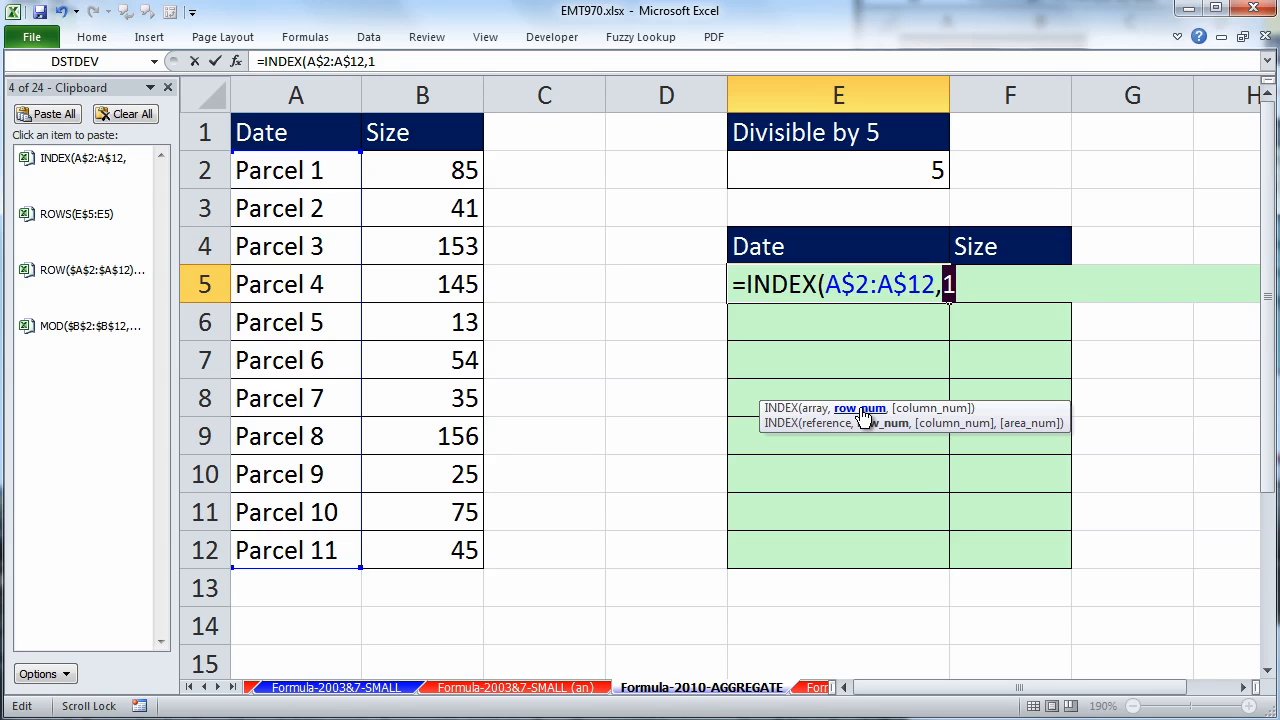
key(ctrl+z)
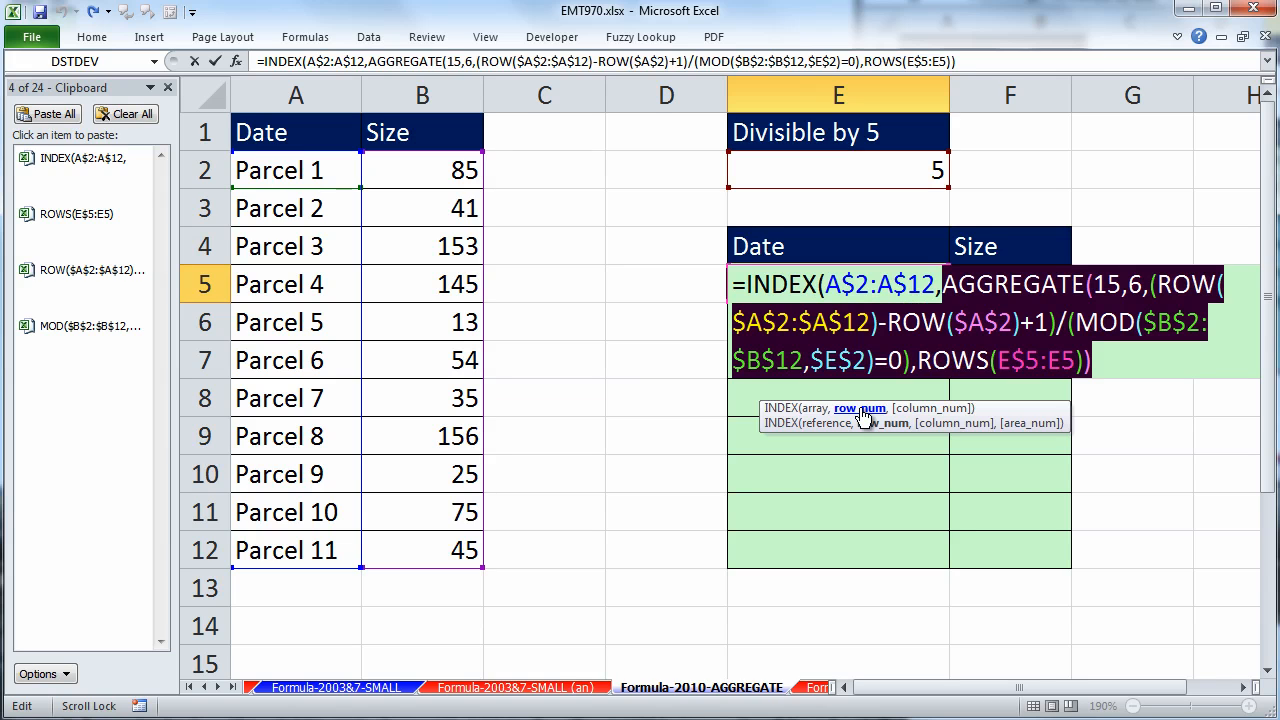
- Close the INDEX function, enter the formula in E5, and fill it across and down through F12
click(1100, 360)
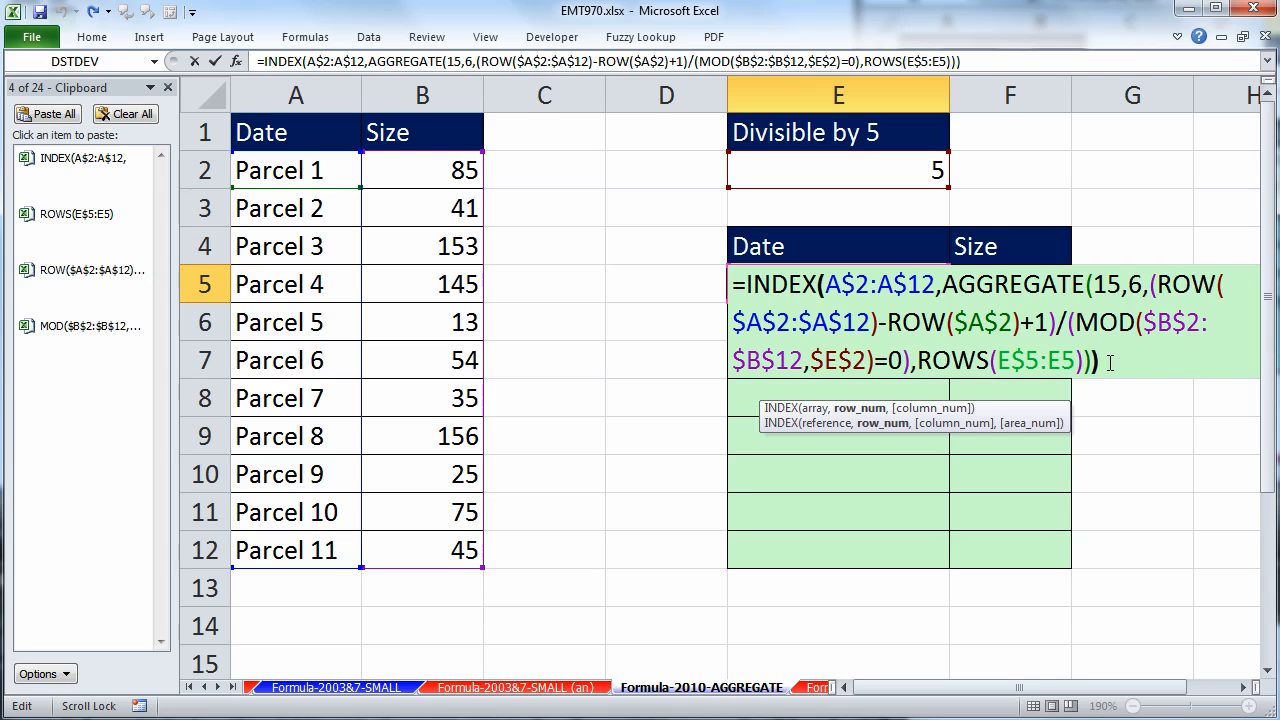
key(ctrl+Return)
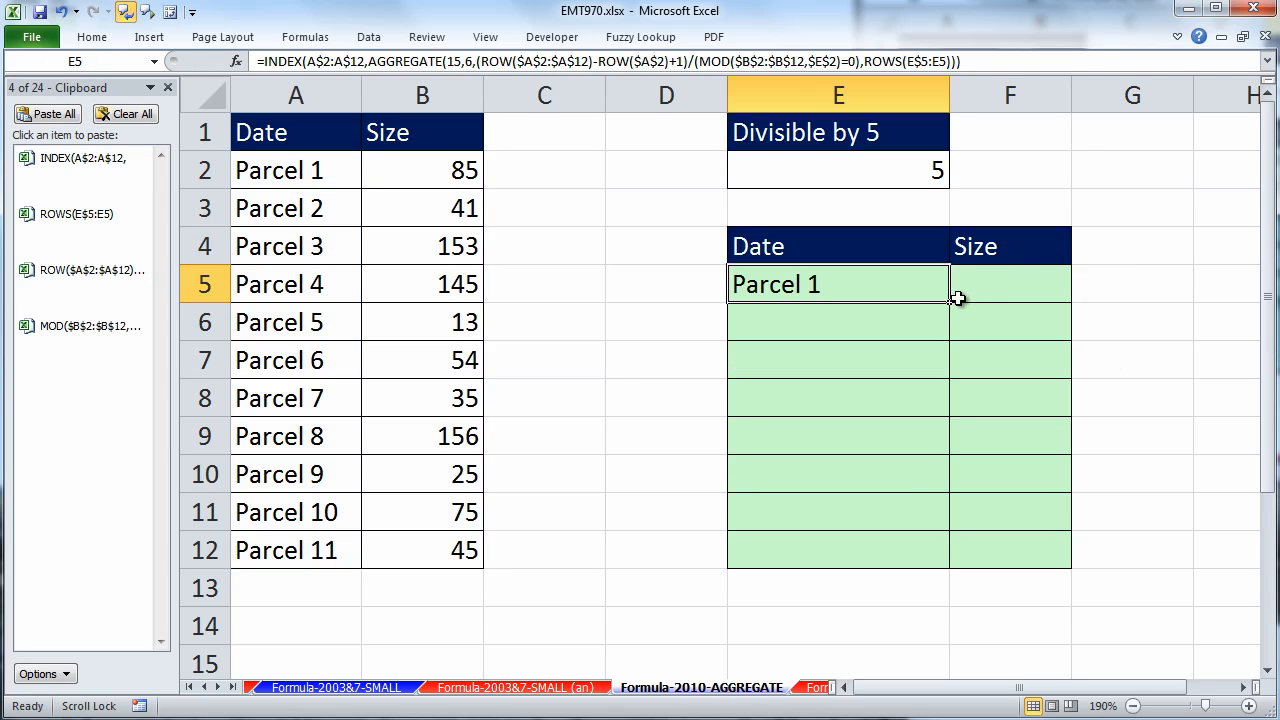
drag(948, 302, 1074, 568)
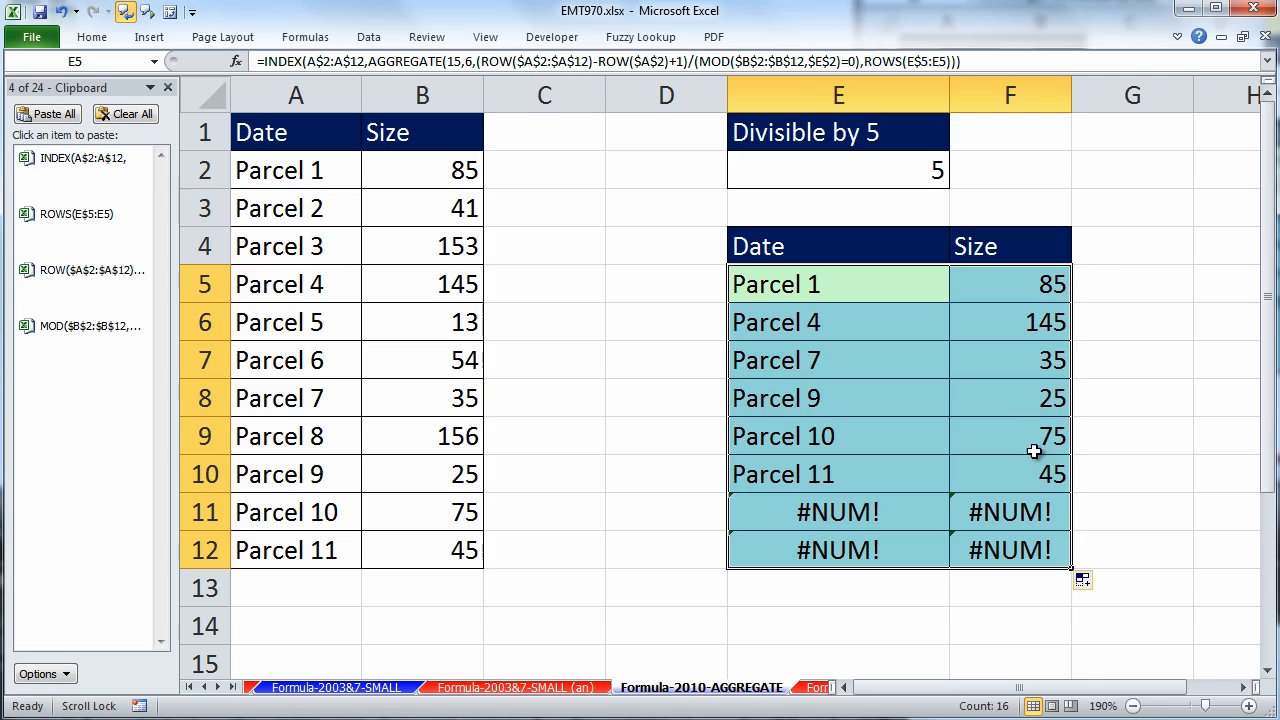
- Evaluate INDEX's row_num argument in the F9 formula, restore the expression, and leave the cell without changes
click(1016, 432)
double_click(1016, 432)
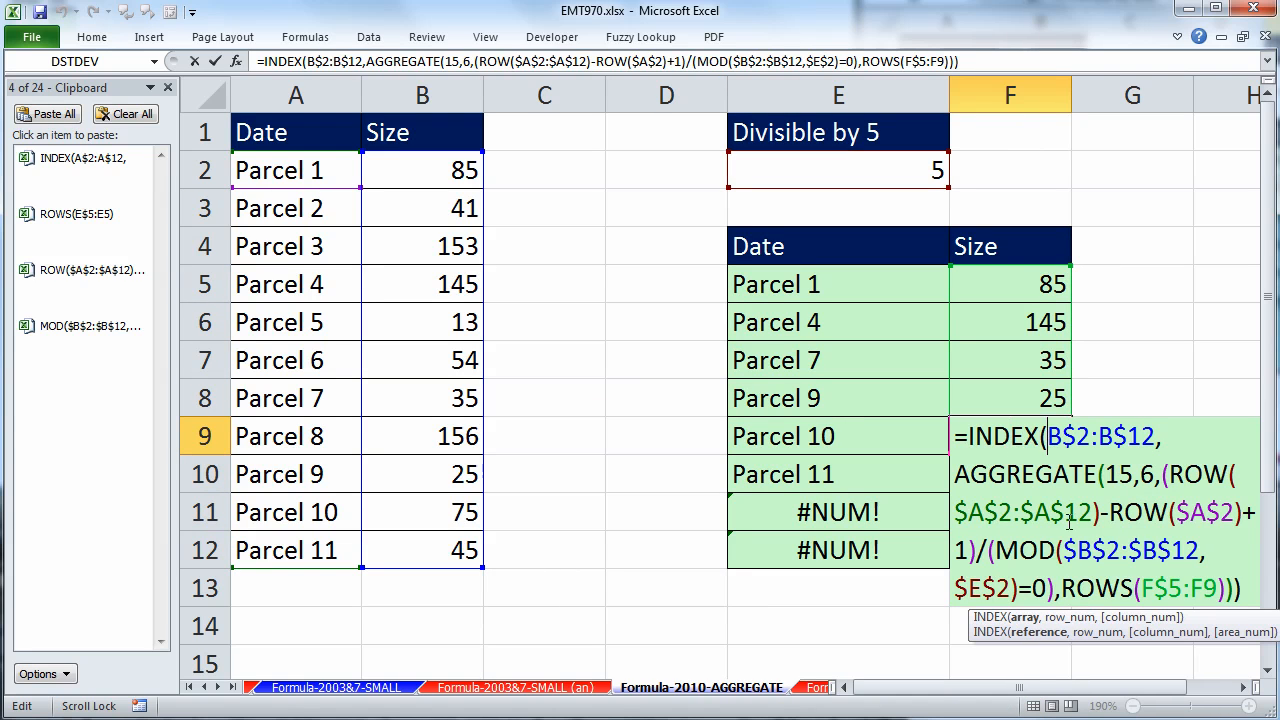
click(1070, 618)
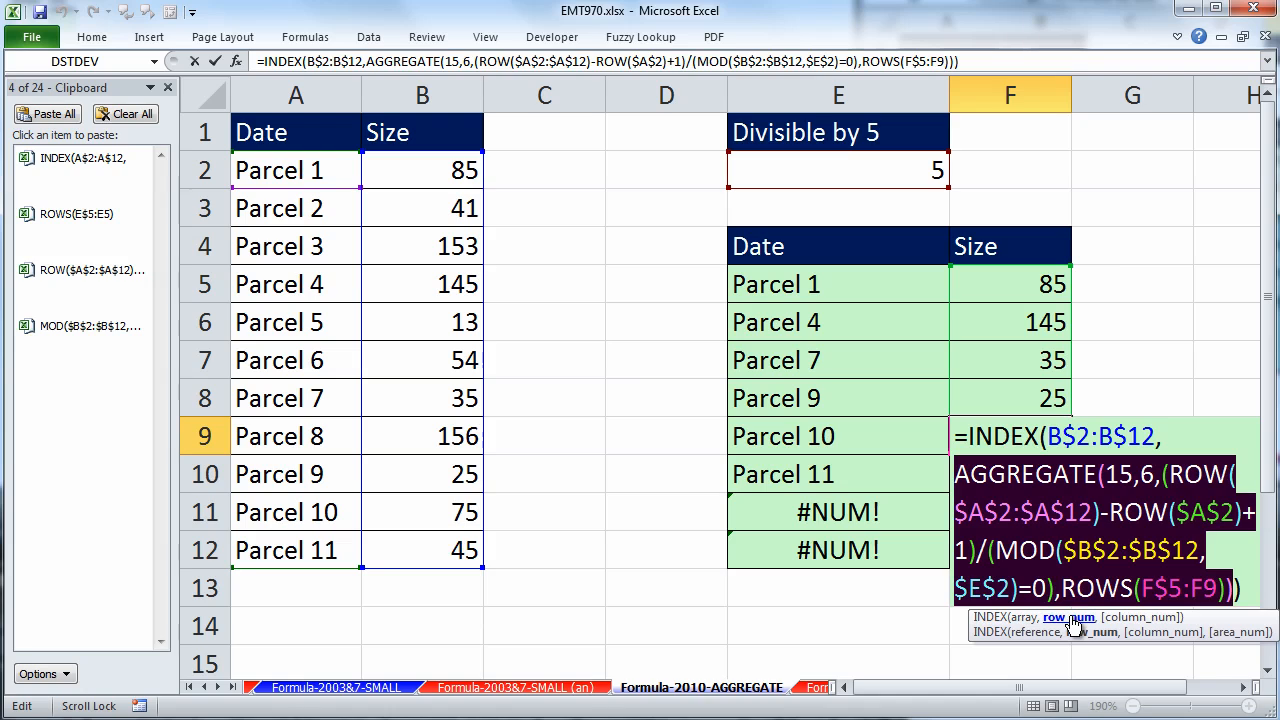
key(F9)
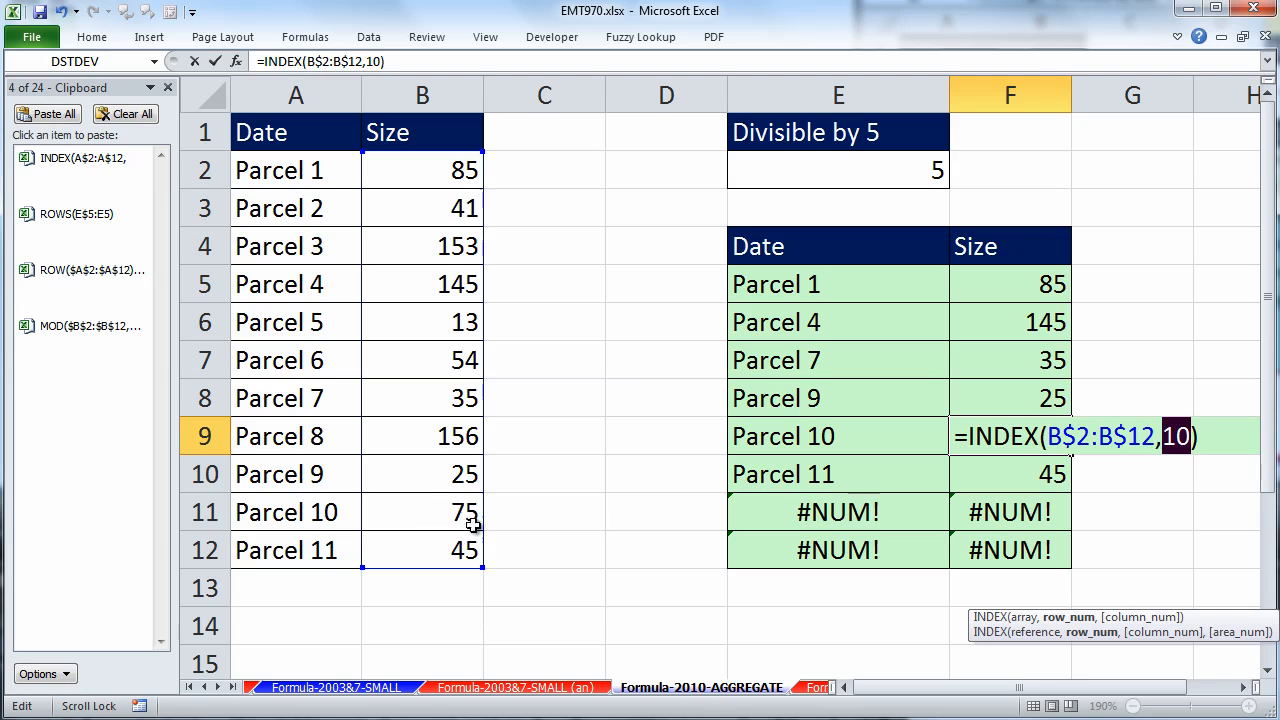
key(ctrl+z)
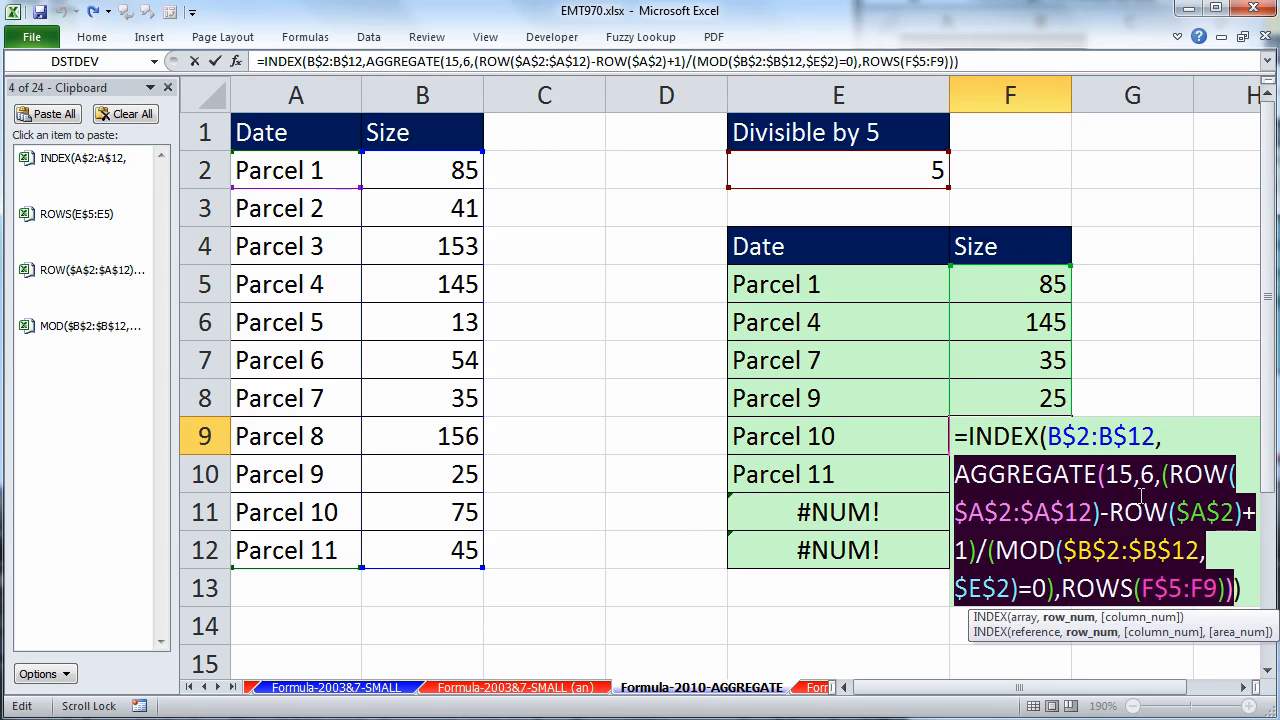
key(Escape)
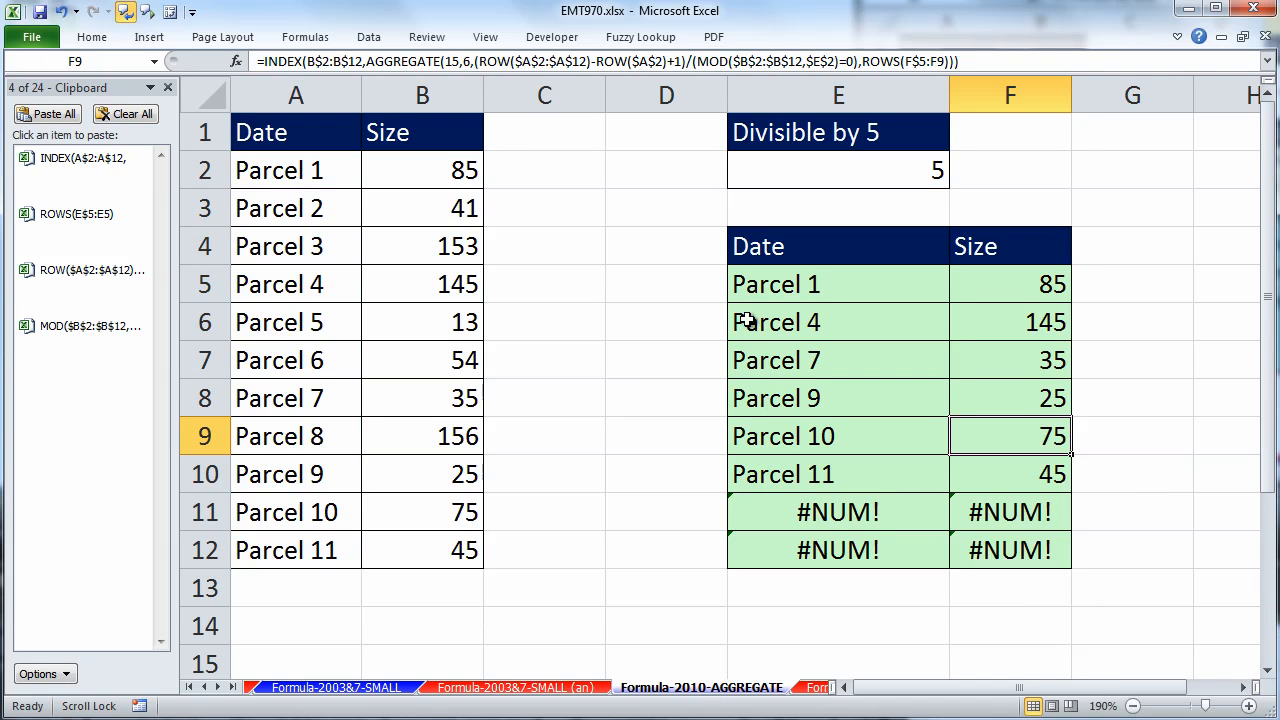
- Wrap the E5 formula in IFERROR with "" as the value_if_error argument, and enter it
double_click(790, 283)
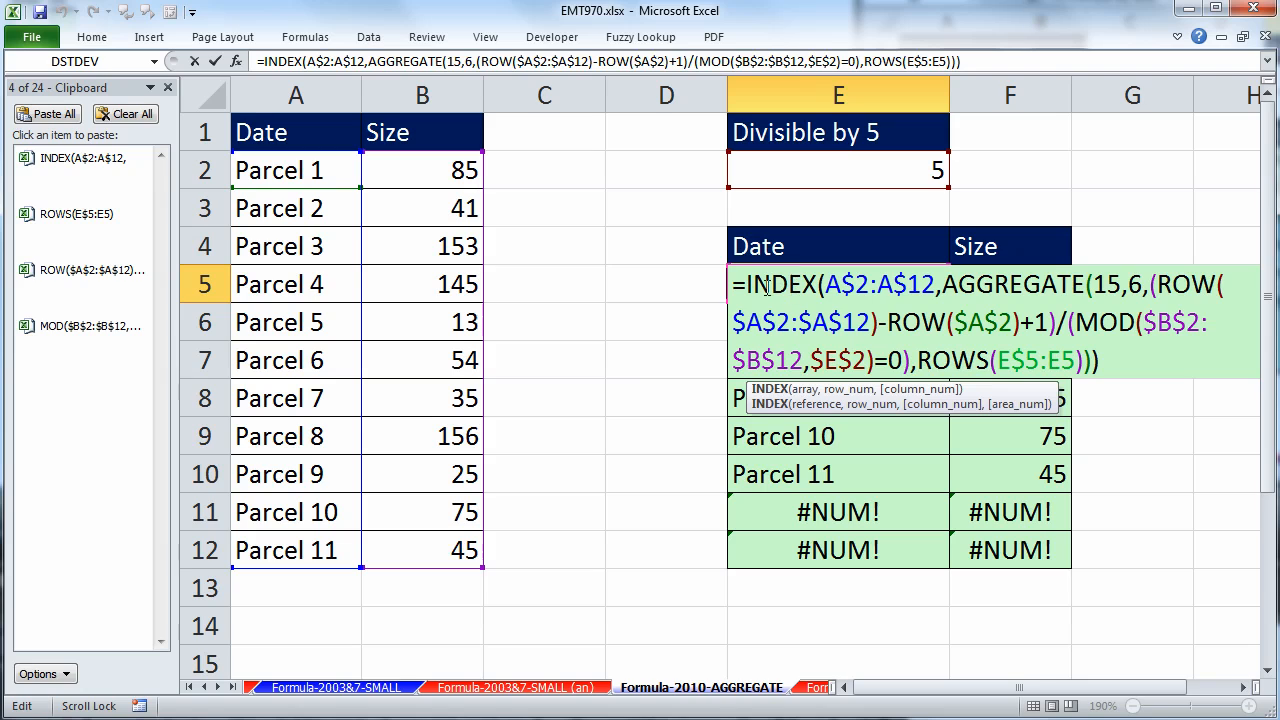
click(747, 285)
text(if)
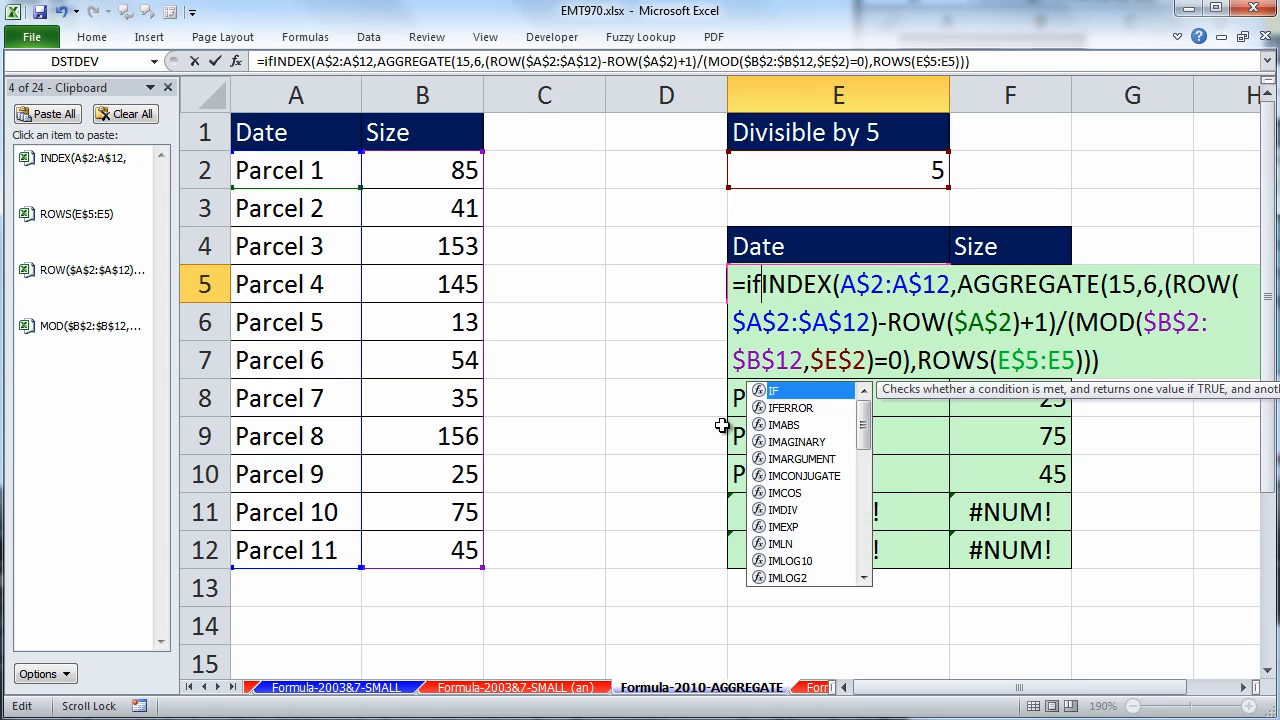
key(Down)
key(Tab)
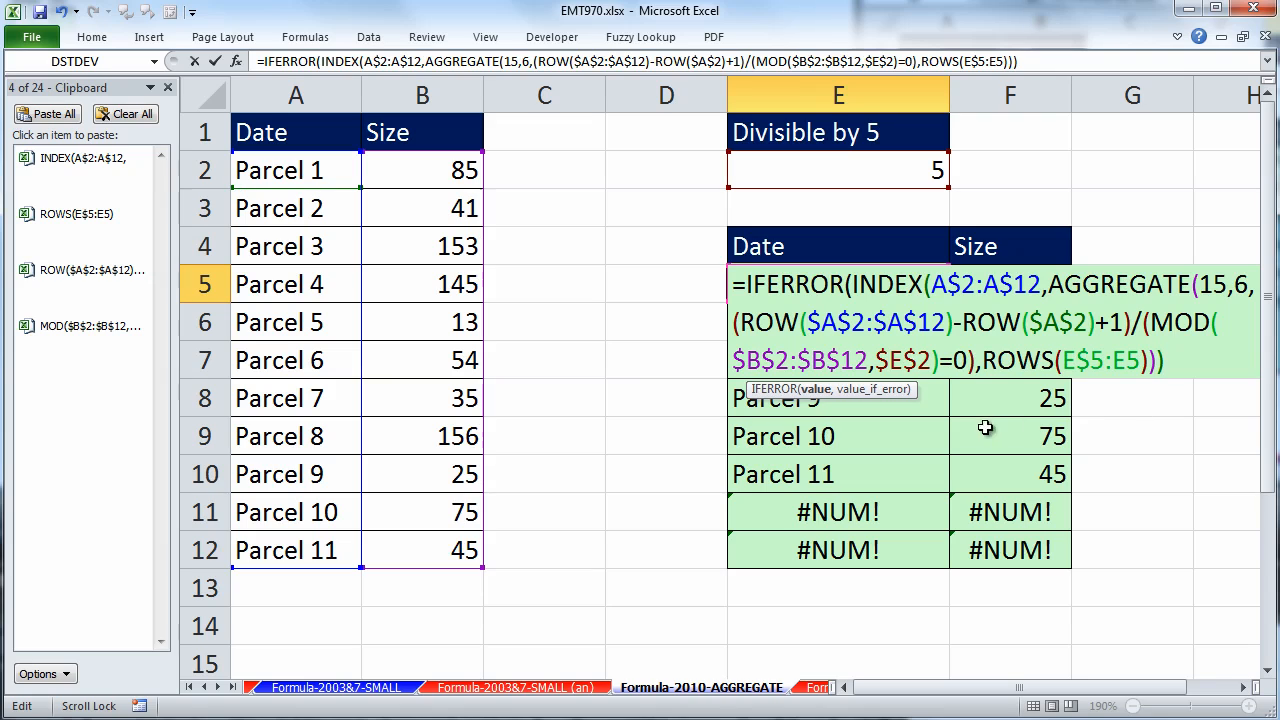
text(,)
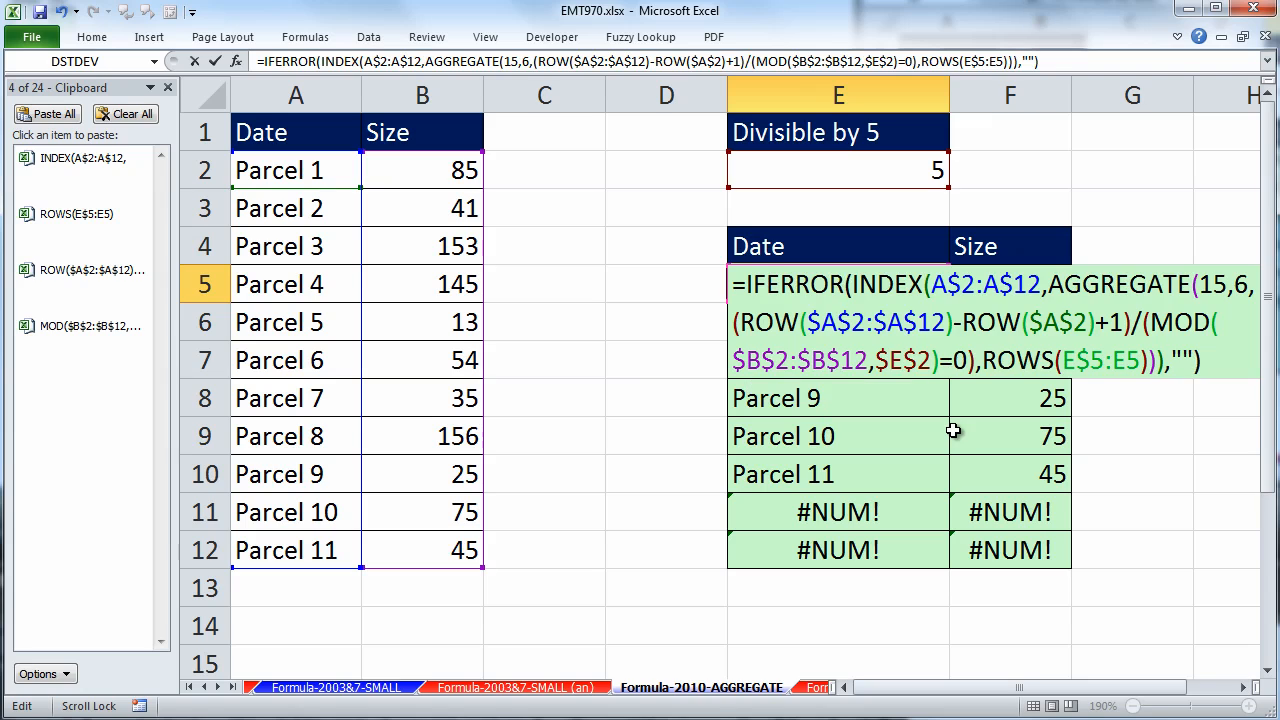
key(ctrl+Return)
- Fill the IFERROR formula from E5 across to F5 and down to row 12, and review the E5 formula
drag(951, 306, 1065, 309)
double_click(1073, 303)
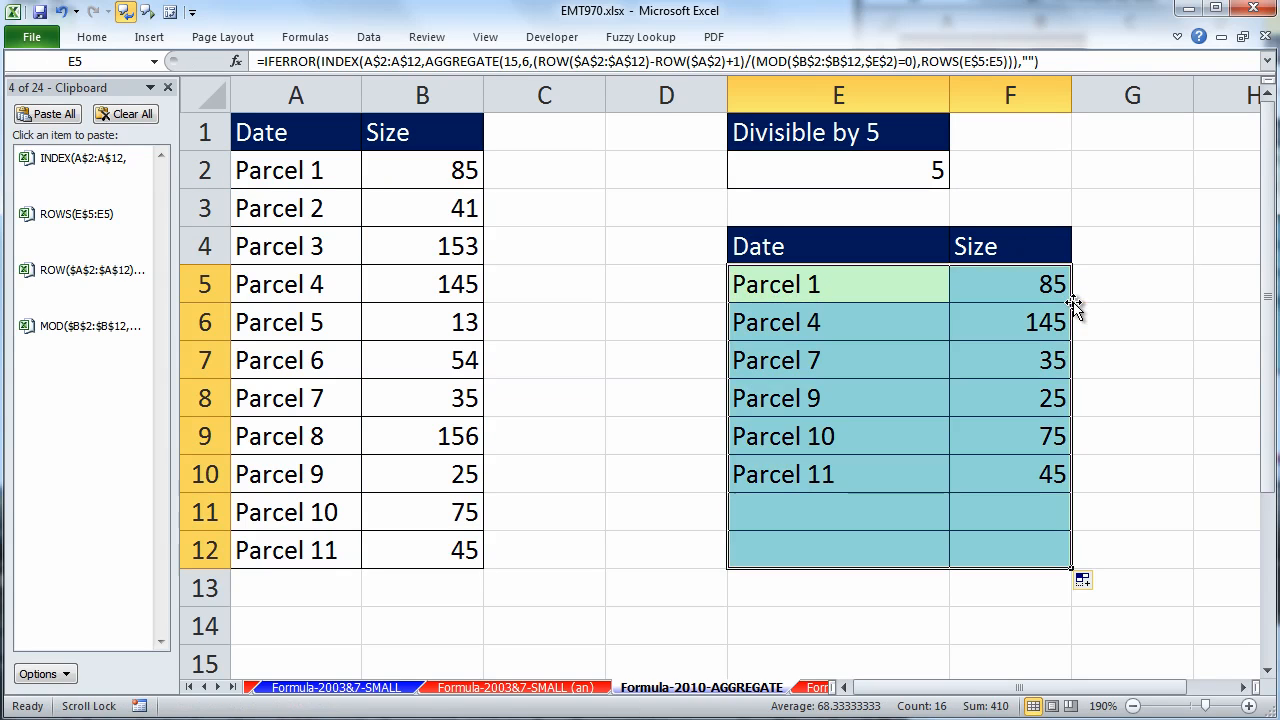
double_click(873, 300)
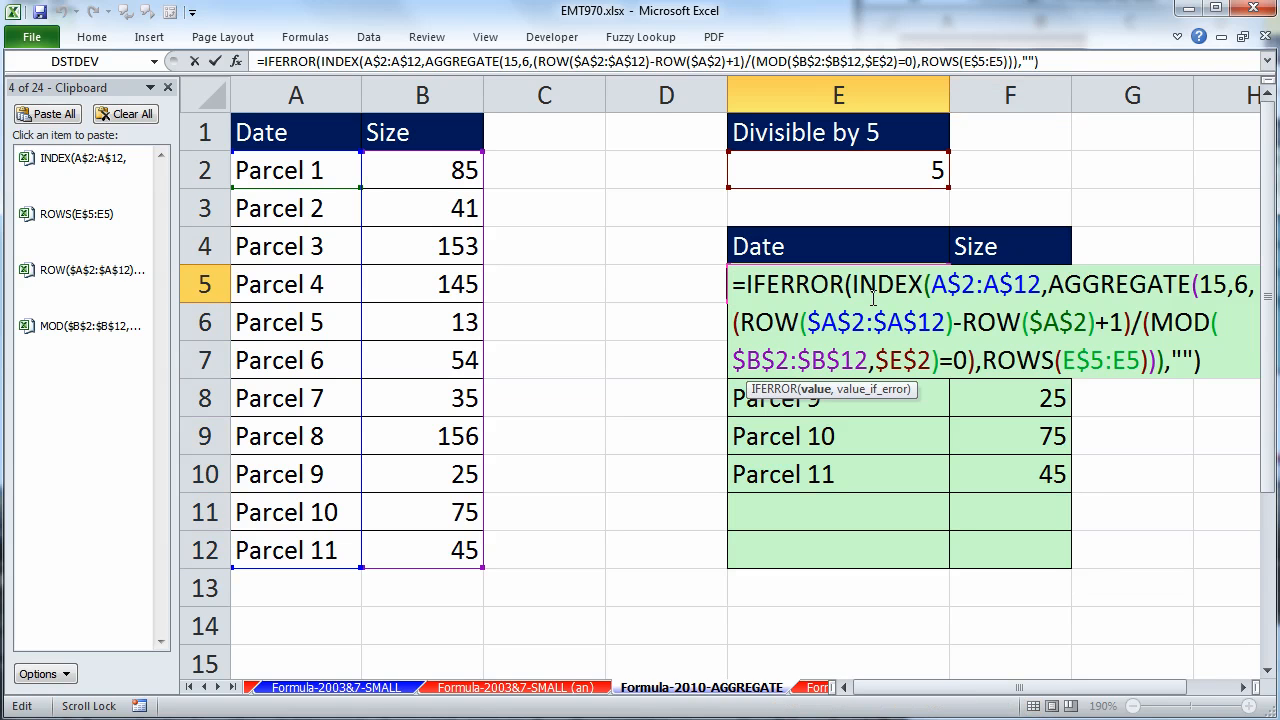
key(Return)
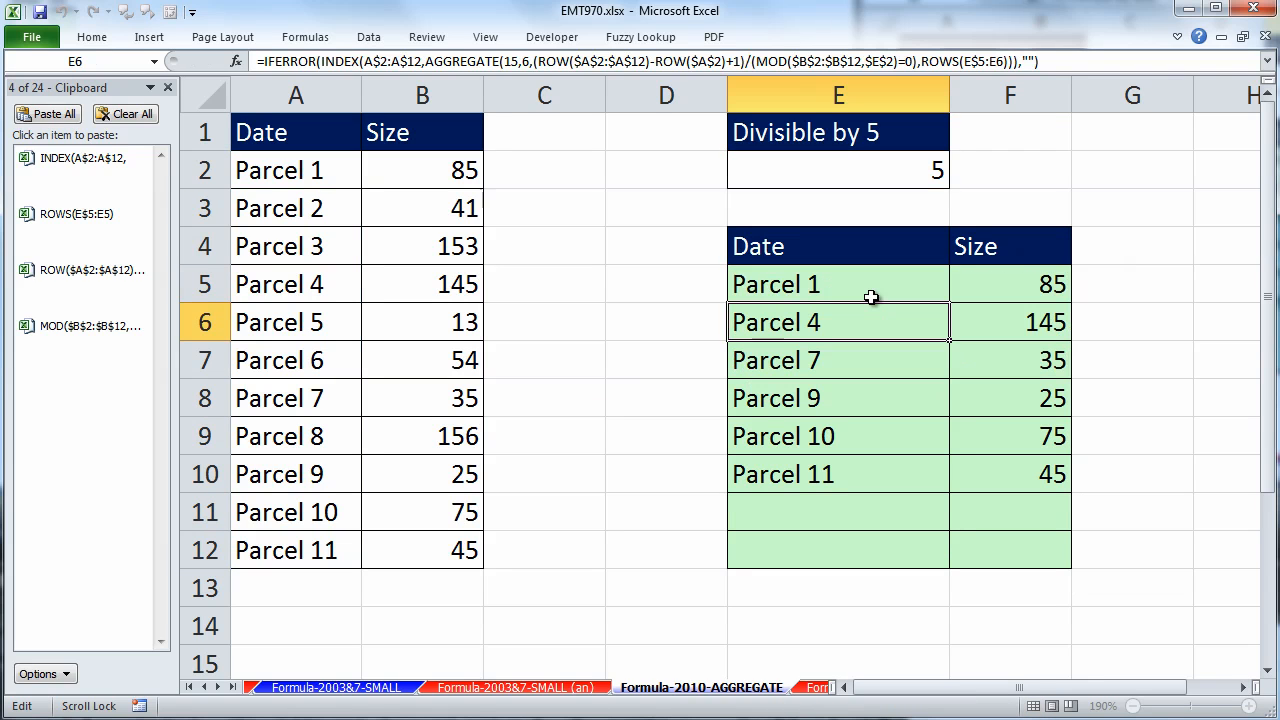
- Test the extraction by setting Parcel 3's size in B4 to 5, and undo the change
click(444, 248)
text(5)
key(ctrl+Return)
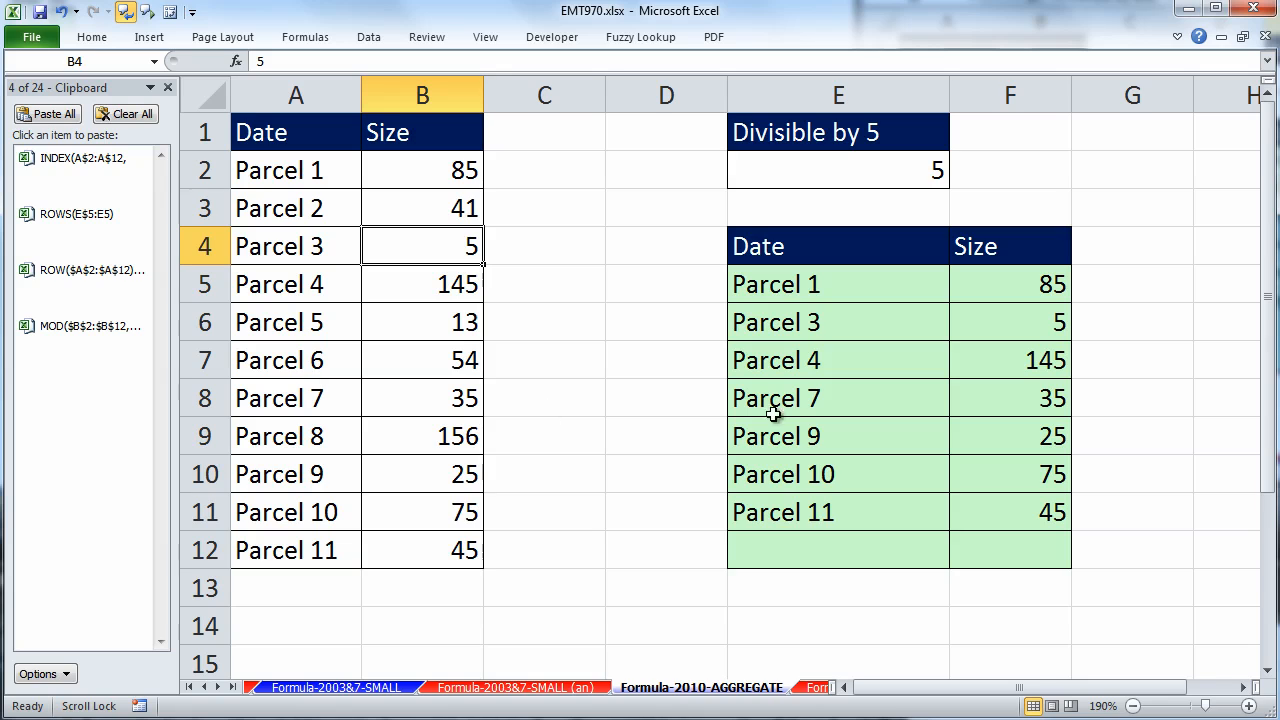
key(ctrl+z)
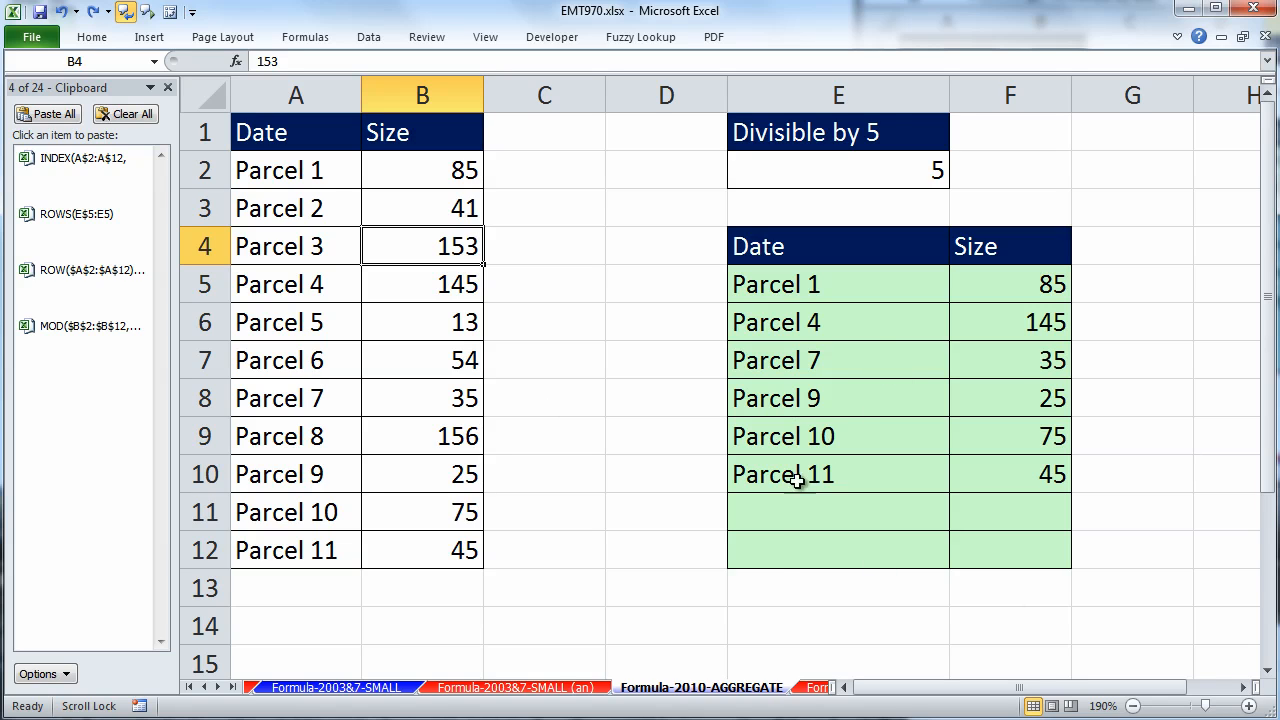
- Review the array formula in E5 on the Formula-2003&7-SMALL sheet, keeping it as an array formula
click(355, 702)
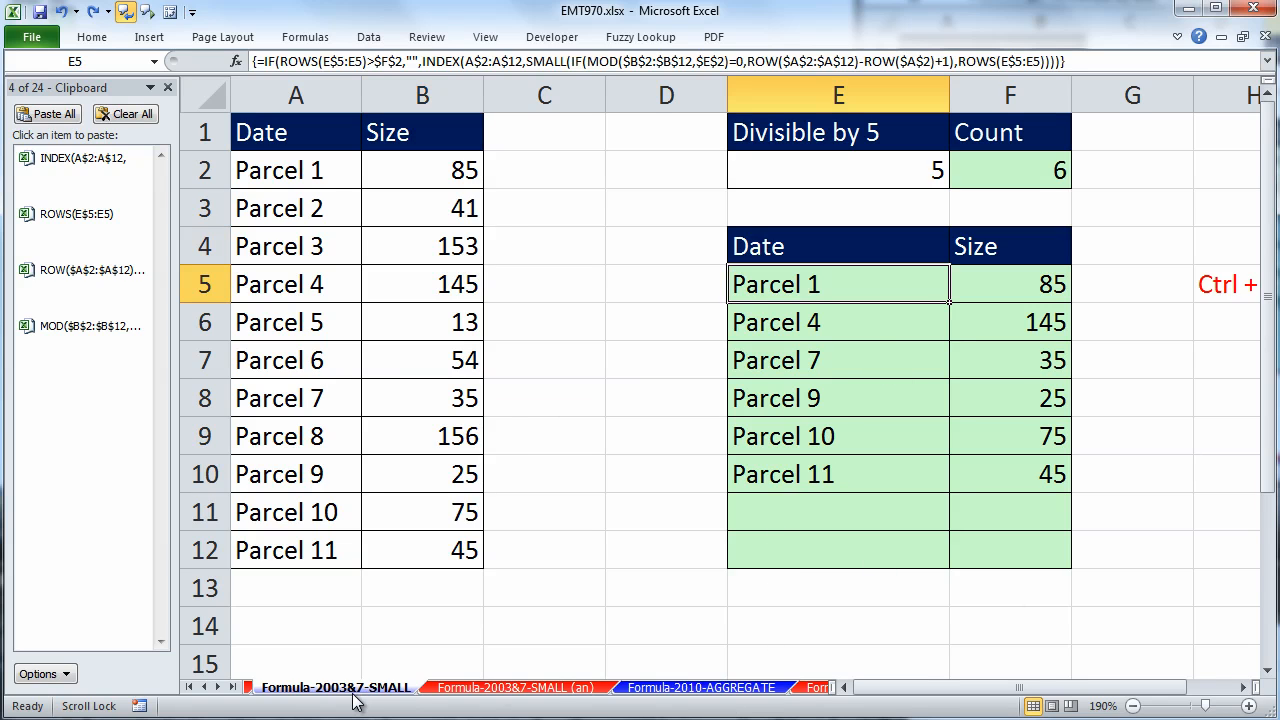
double_click(793, 285)
key(ctrl+shift+Return)
- Review the helper formula in C2 and the lookup formula in E5 on the HelperColumn sheet
click(203, 687)
click(205, 687)
click(205, 687)
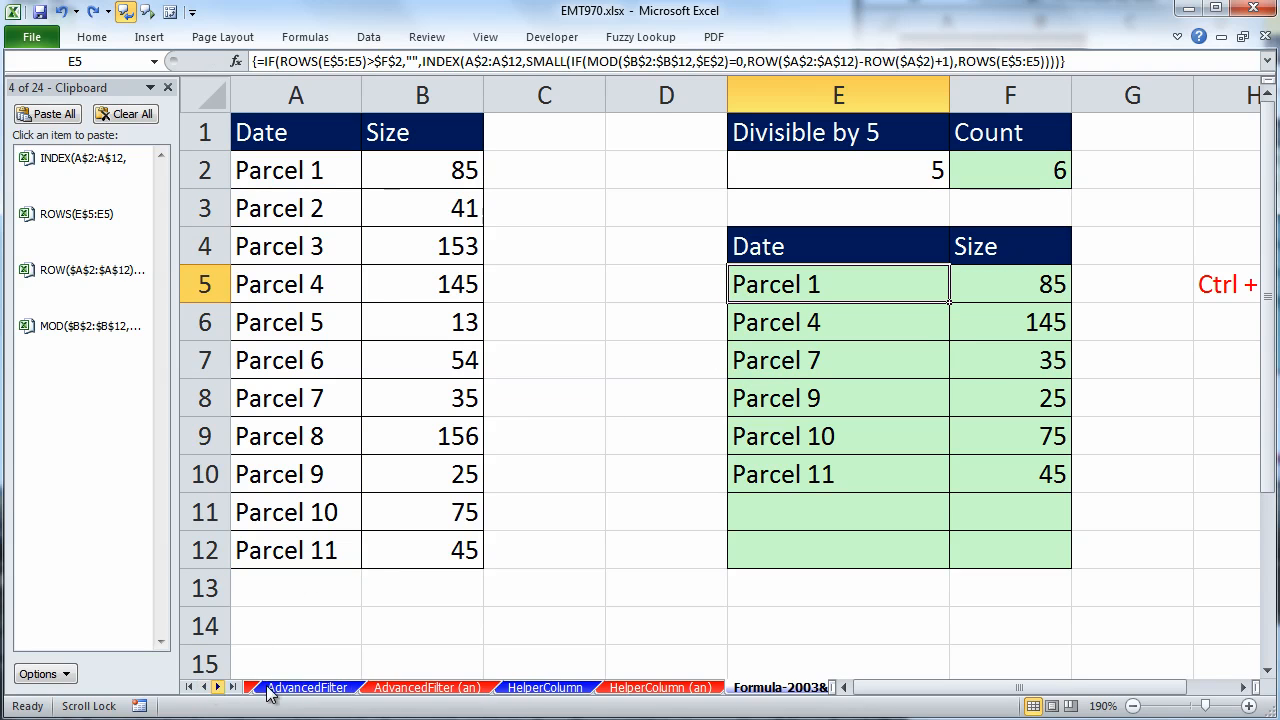
click(540, 688)
double_click(545, 171)
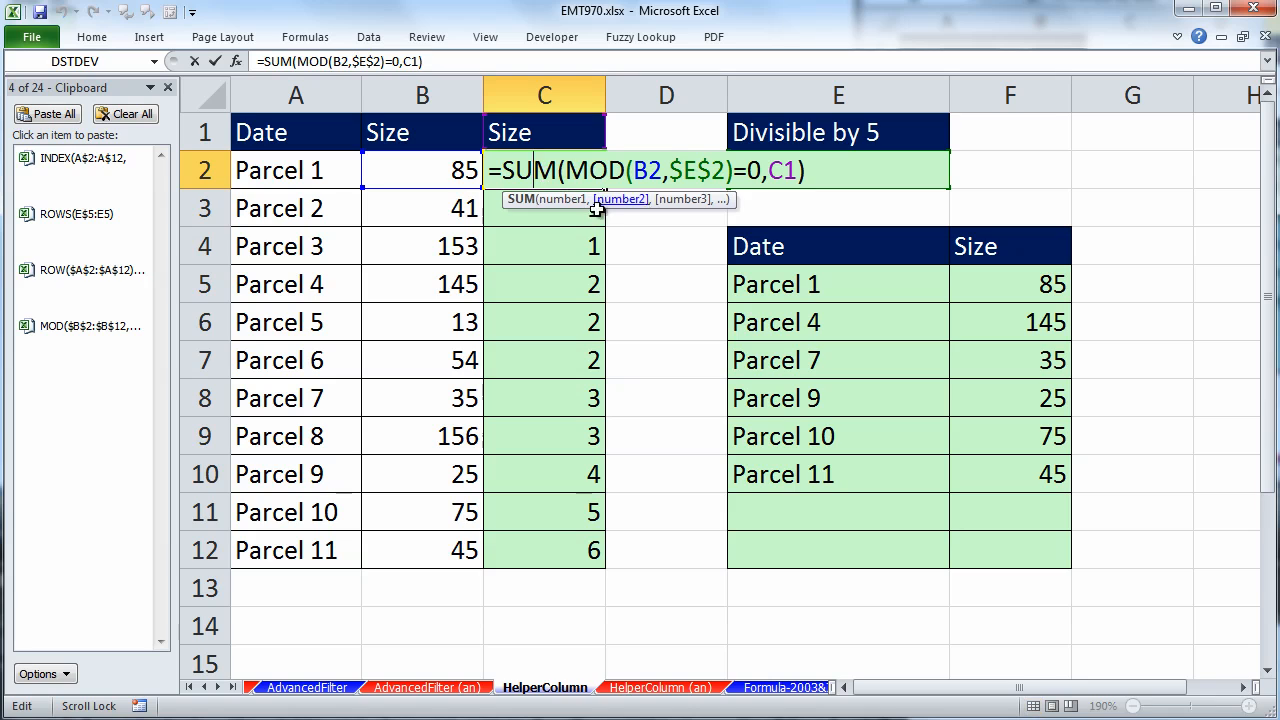
key(Escape)
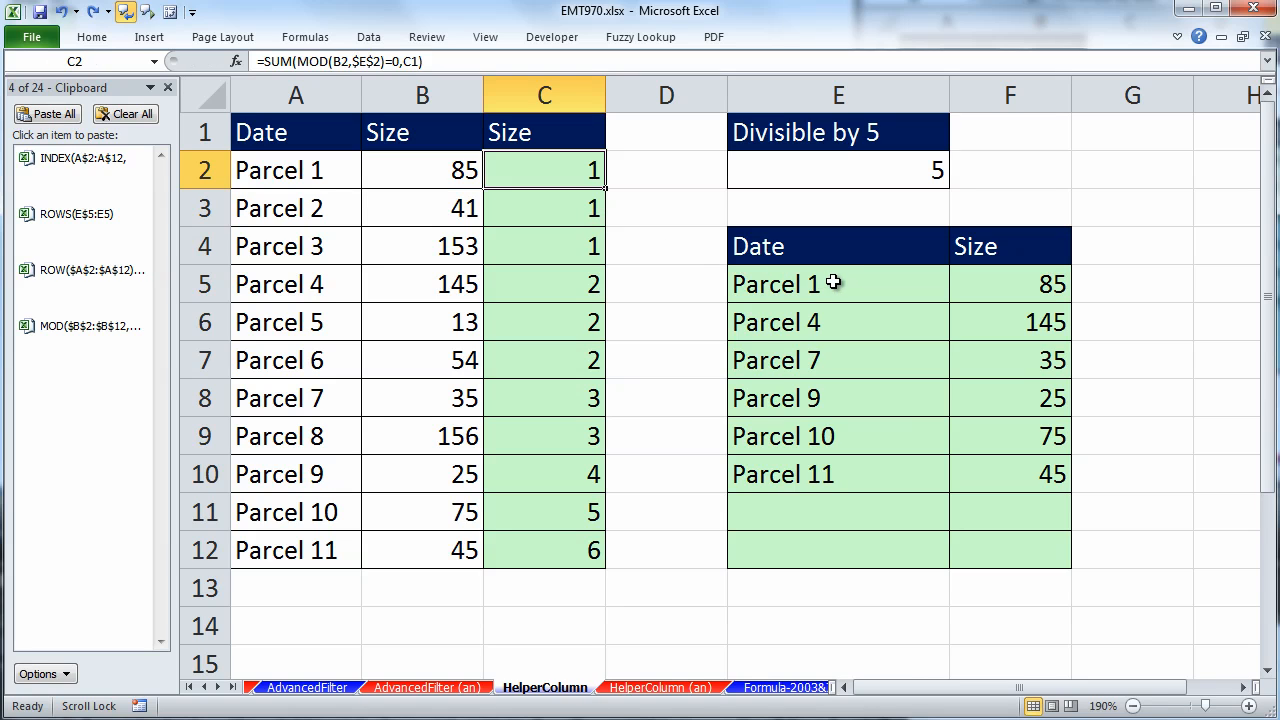
double_click(897, 283)
key(Escape)
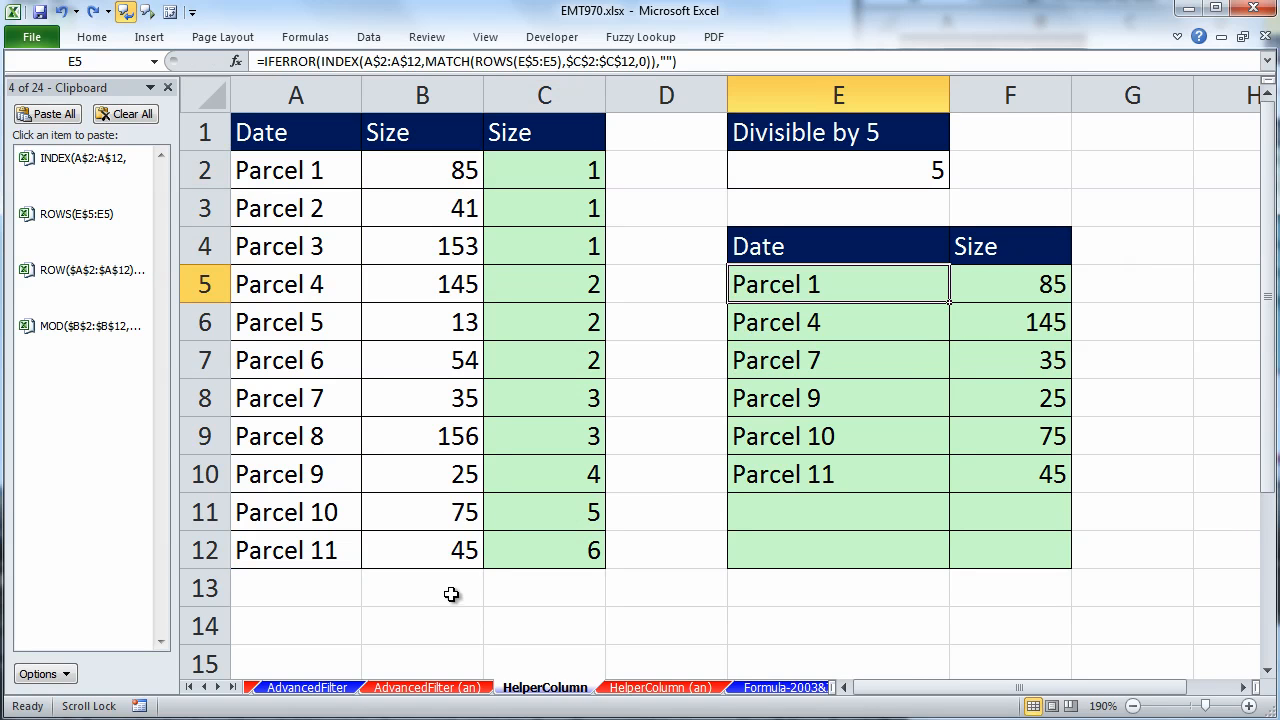
- Review the MOD criteria formula in C2 on the AdvancedFilter sheet
click(287, 688)
double_click(555, 168)
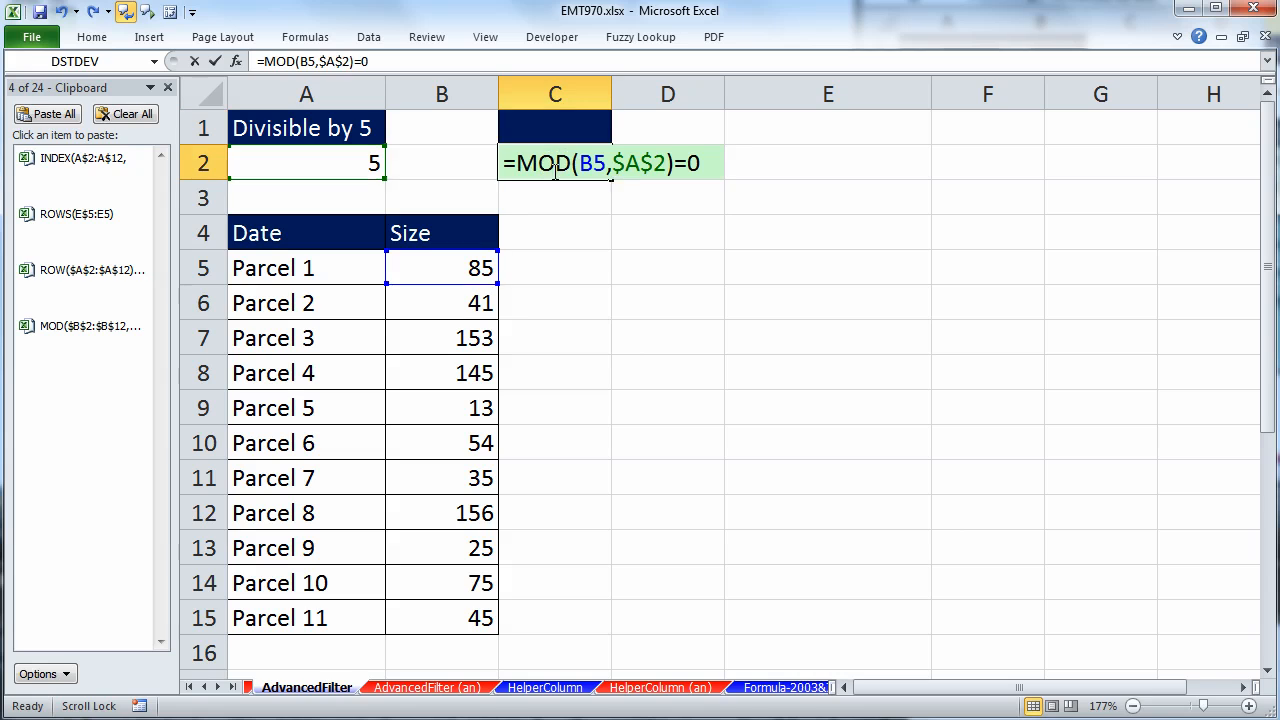
key(Escape)
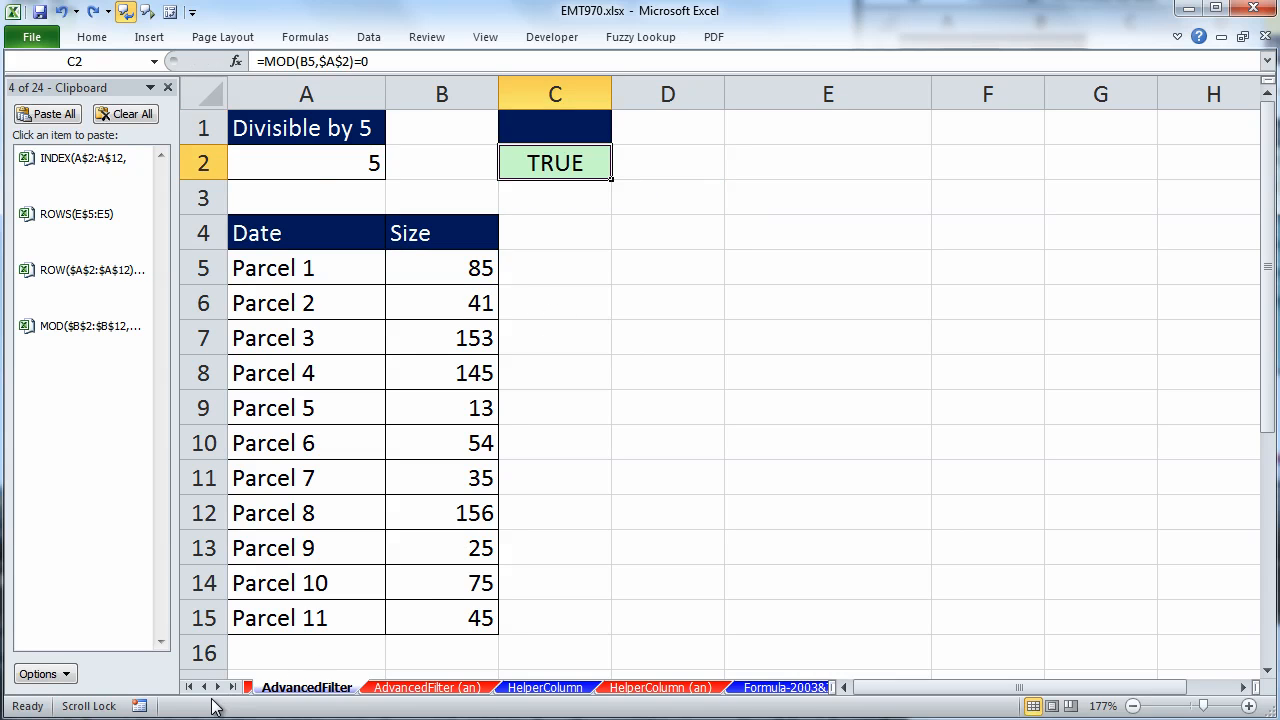
- Review the NOT(MOD()) formula in C5 on the Filter sheet
click(203, 687)
click(203, 687)
click(267, 688)
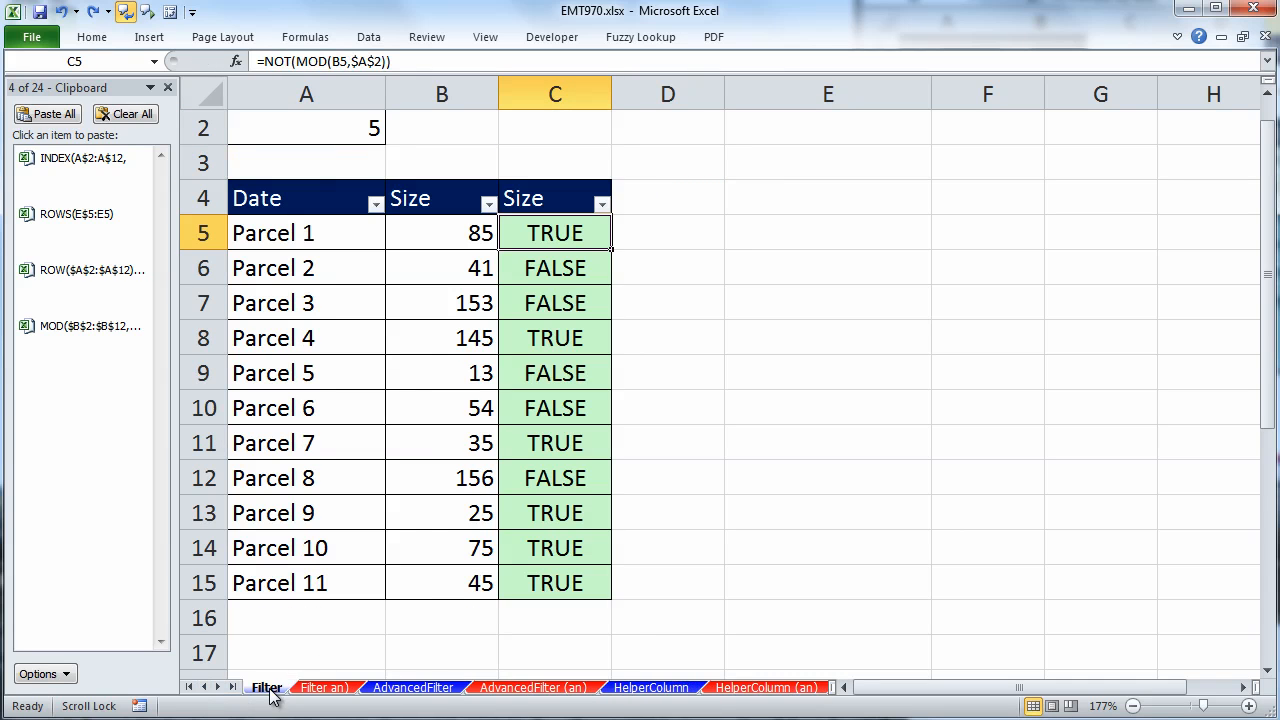
scroll(687, 401, up, 1)
double_click(555, 276)
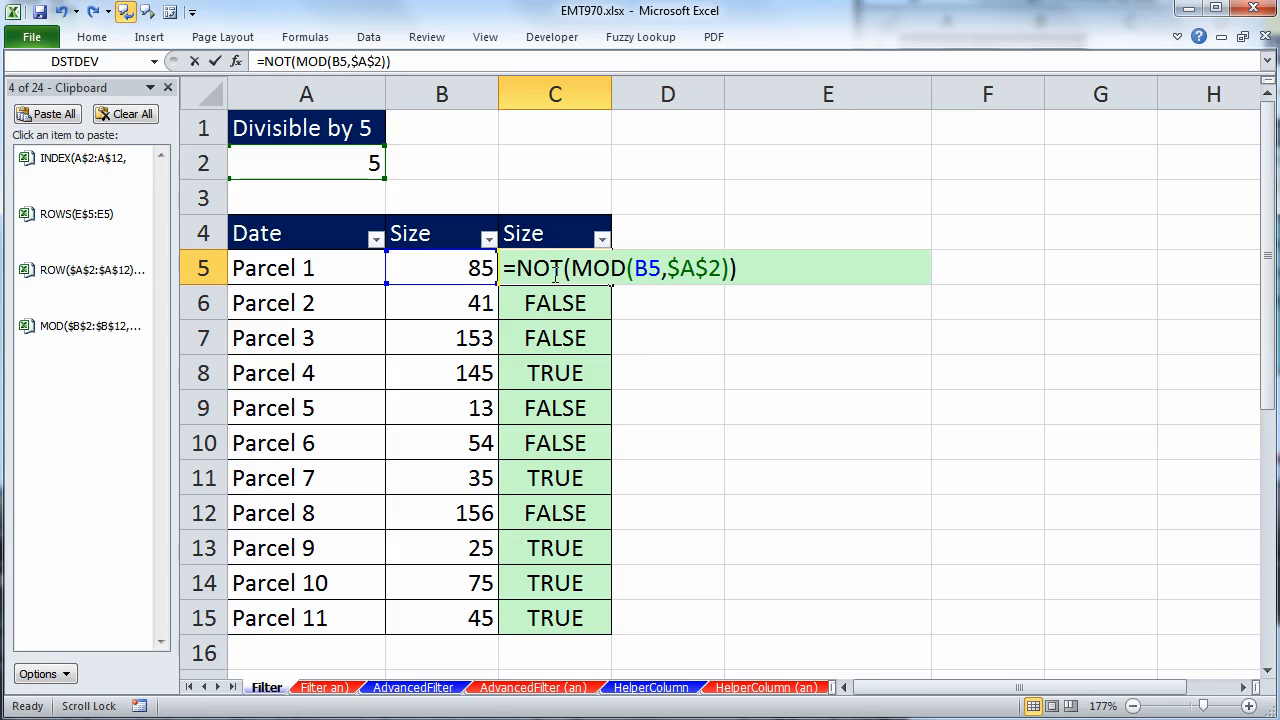